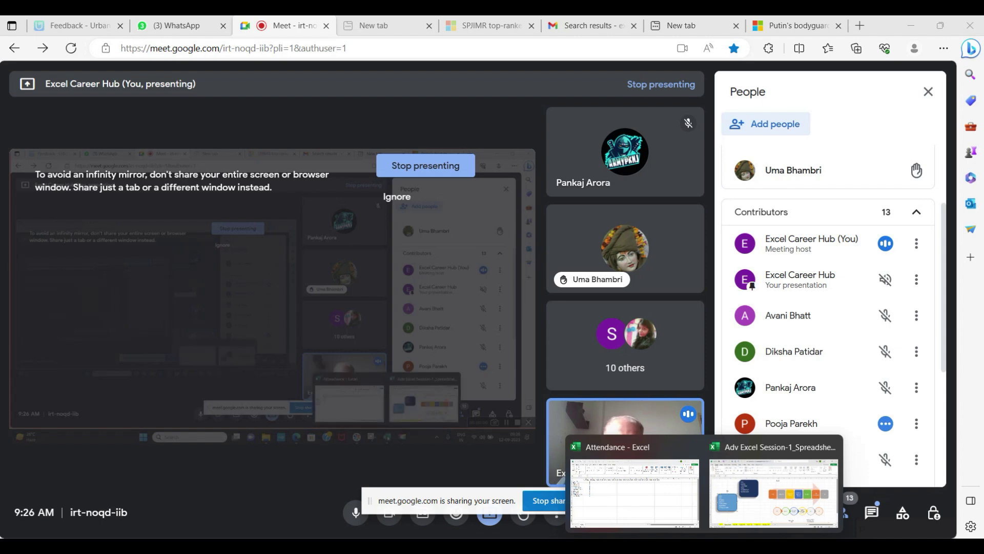
# Return to Excel and create a new blank workbook, Book1, with cell A2 selected
pyautogui.click(759, 490)
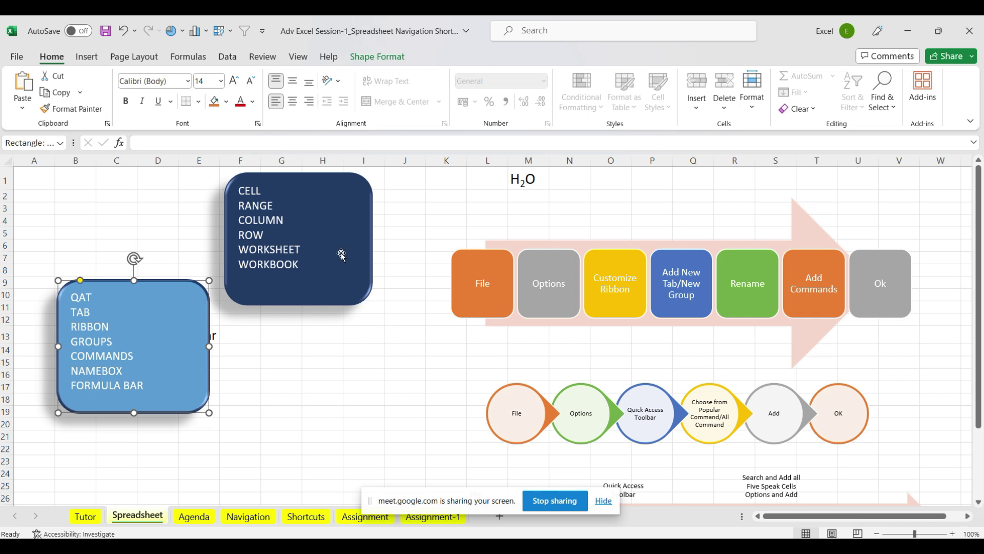
pyautogui.click(405, 201)
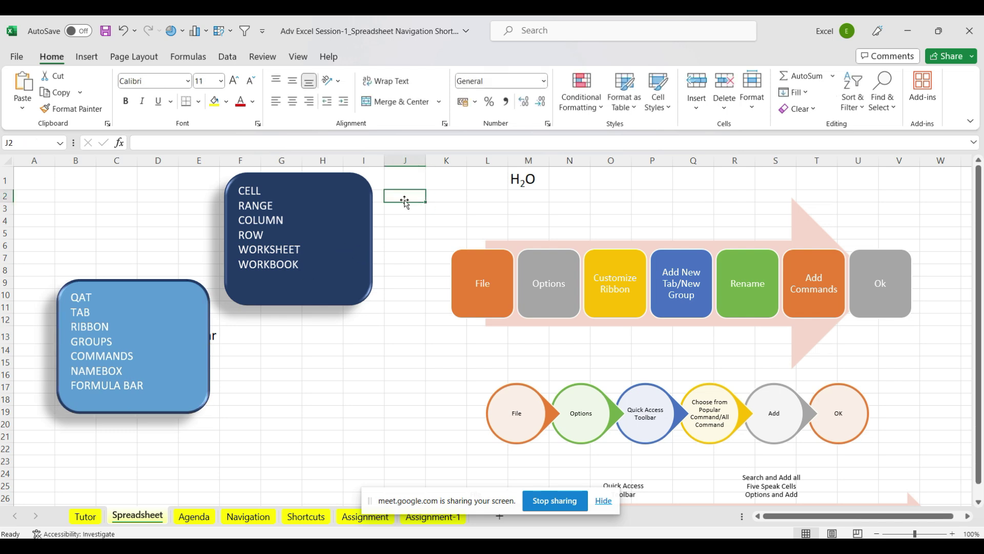
pyautogui.hotkey('ctrl', 'n')
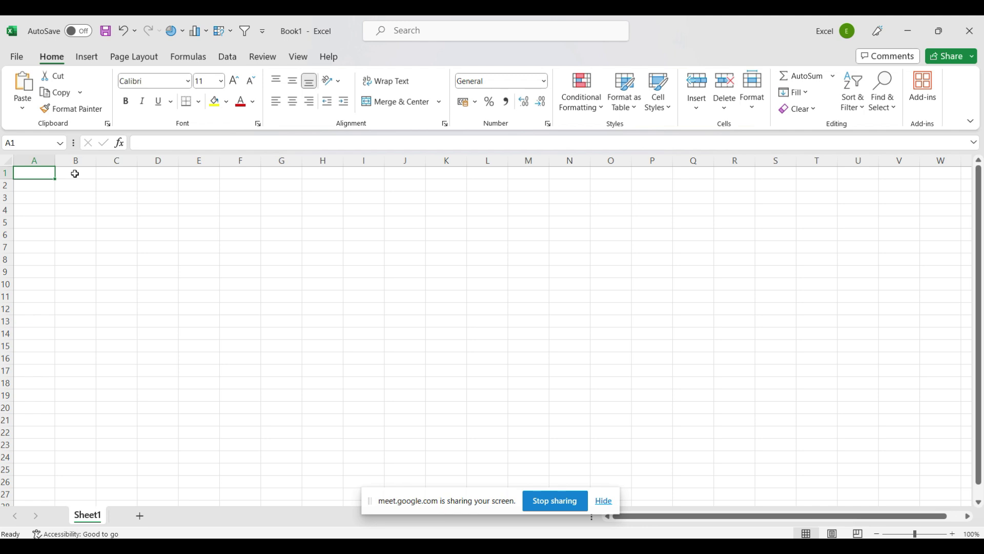
pyautogui.click(36, 186)
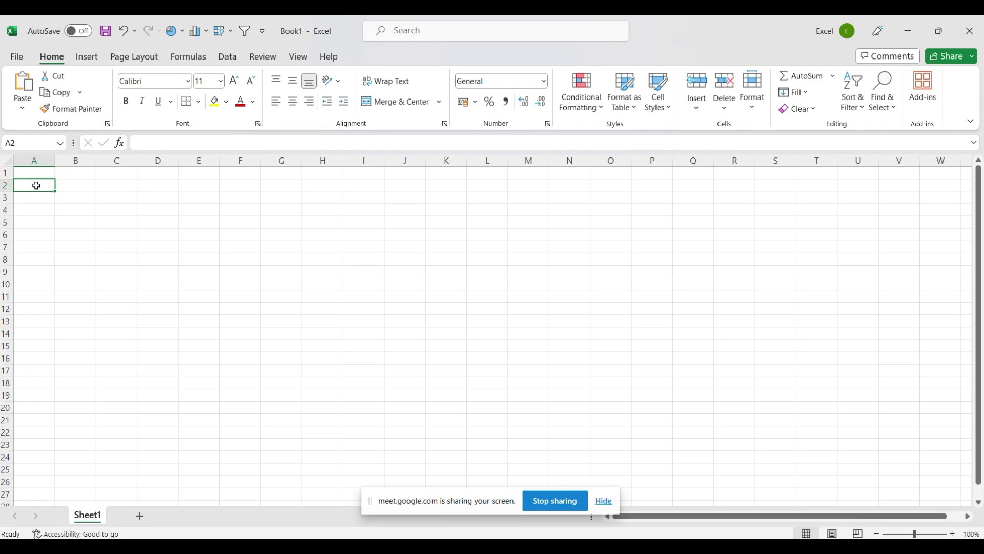
# Enter Product-1 in A2 and Day-1 in B1, filling Day-1 to Day-5 across B1:F1
pyautogui.write('Pro')
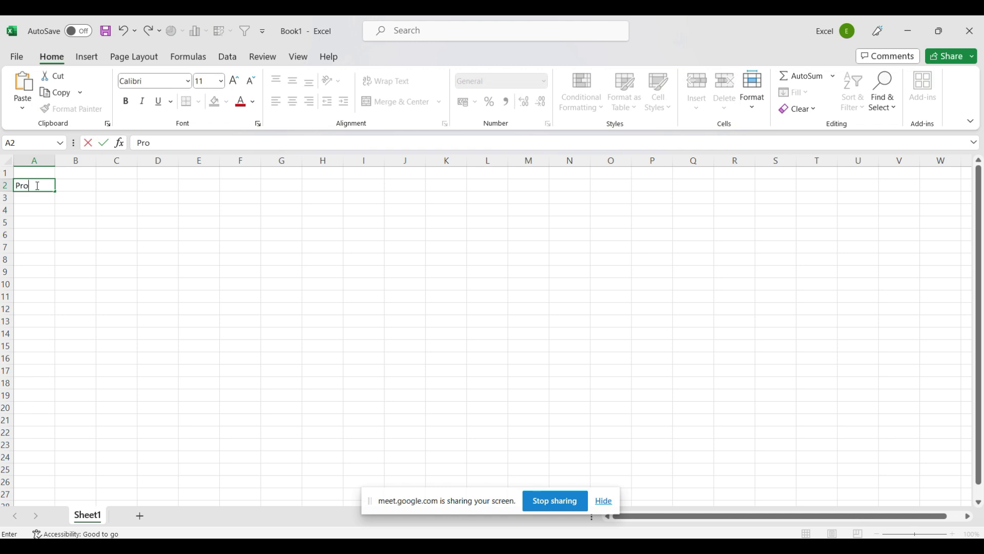
pyautogui.write('duct-1')
pyautogui.click(195, 144)
pyautogui.click(75, 176)
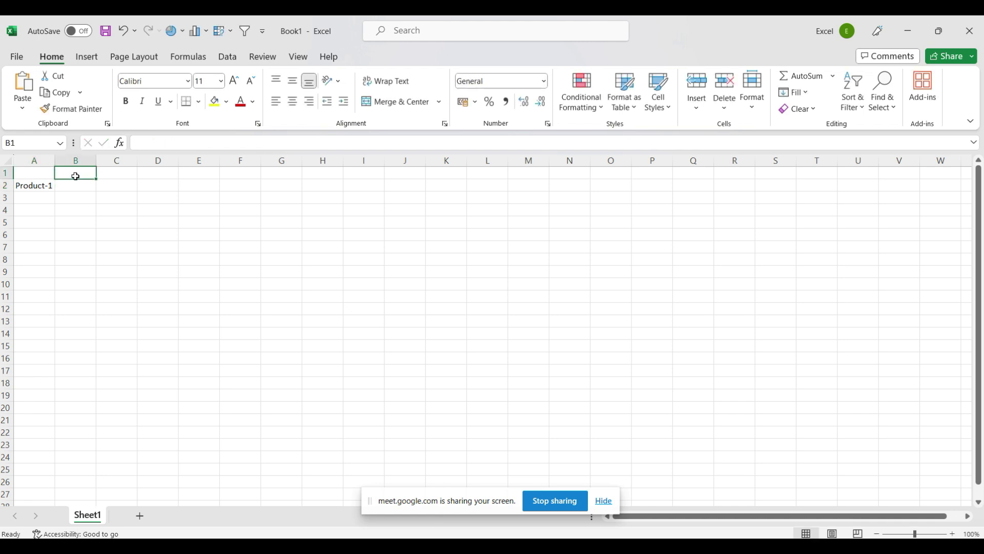
pyautogui.write('Day-1')
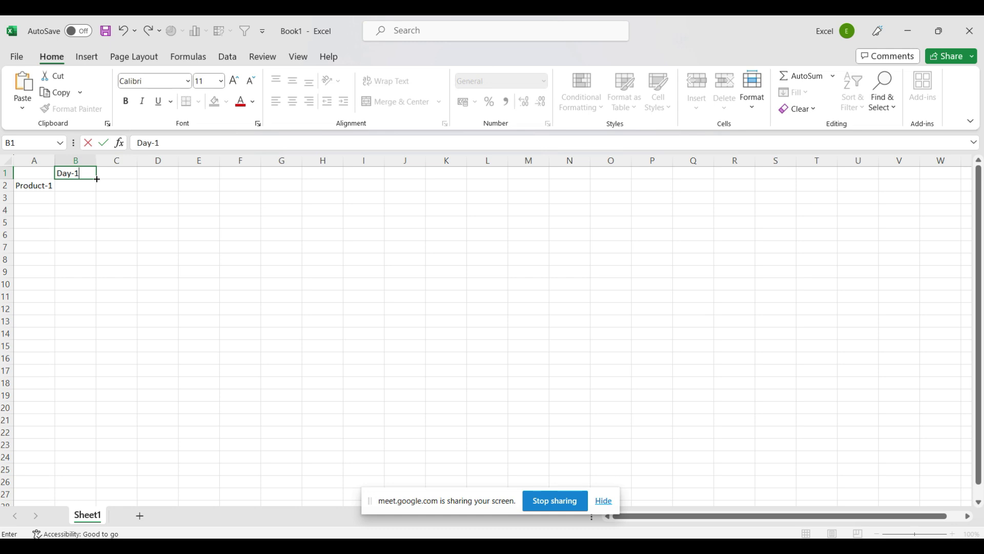
pyautogui.moveTo(96, 179); pyautogui.dragTo(253, 184)
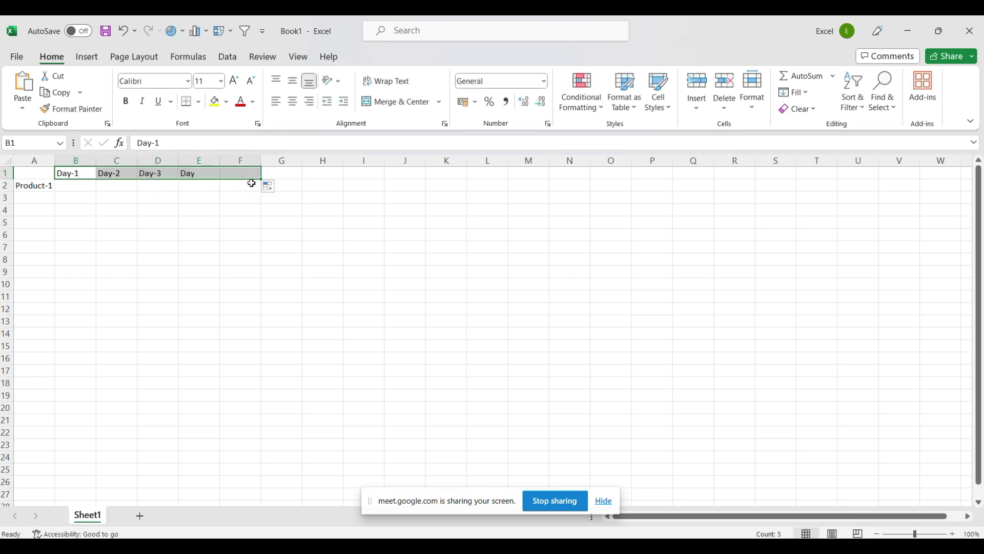
# Fill Product-1 to Product-10 down A2:A11 and autofit column A
pyautogui.click(31, 186)
pyautogui.moveTo(56, 193); pyautogui.dragTo(60, 288)
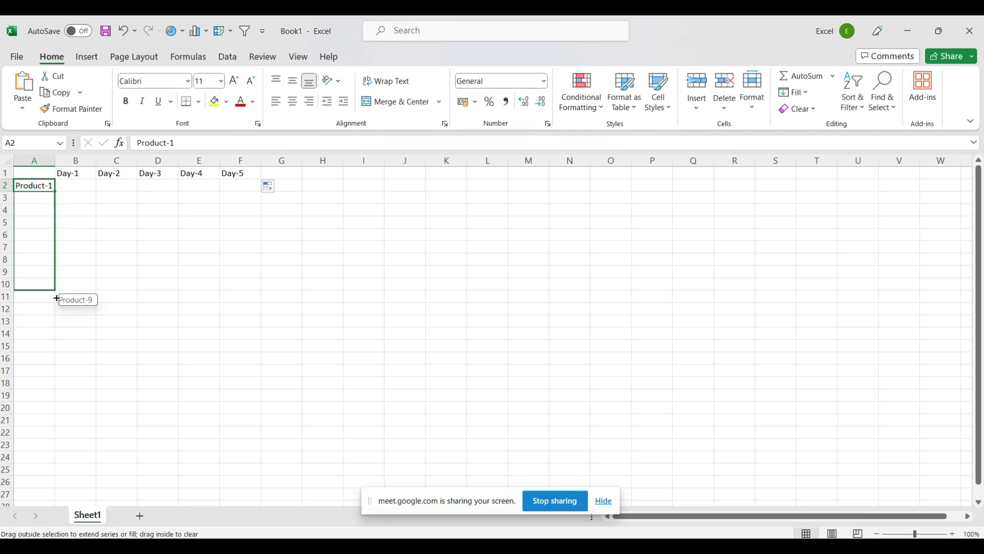
pyautogui.moveTo(60, 288); pyautogui.dragTo(58, 302)
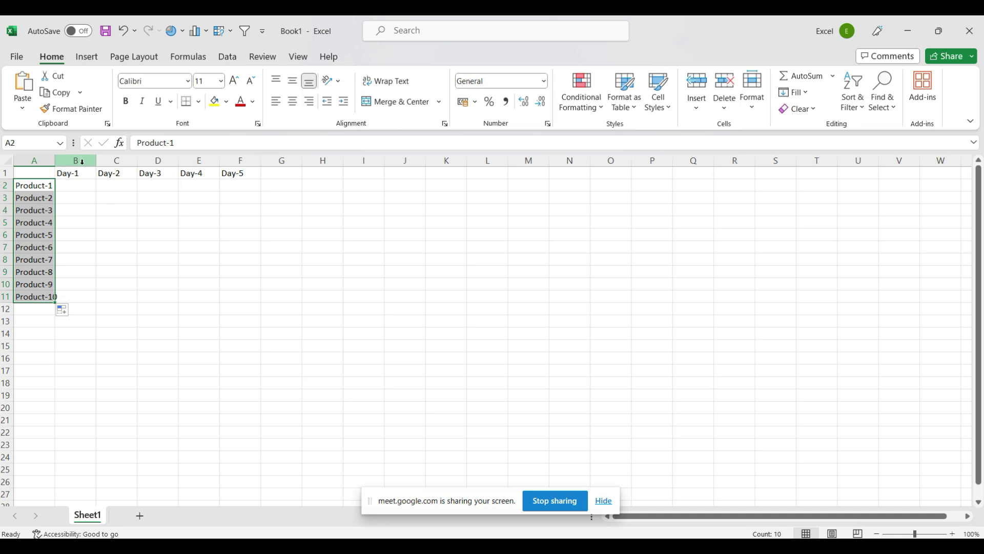
pyautogui.doubleClick(55, 160)
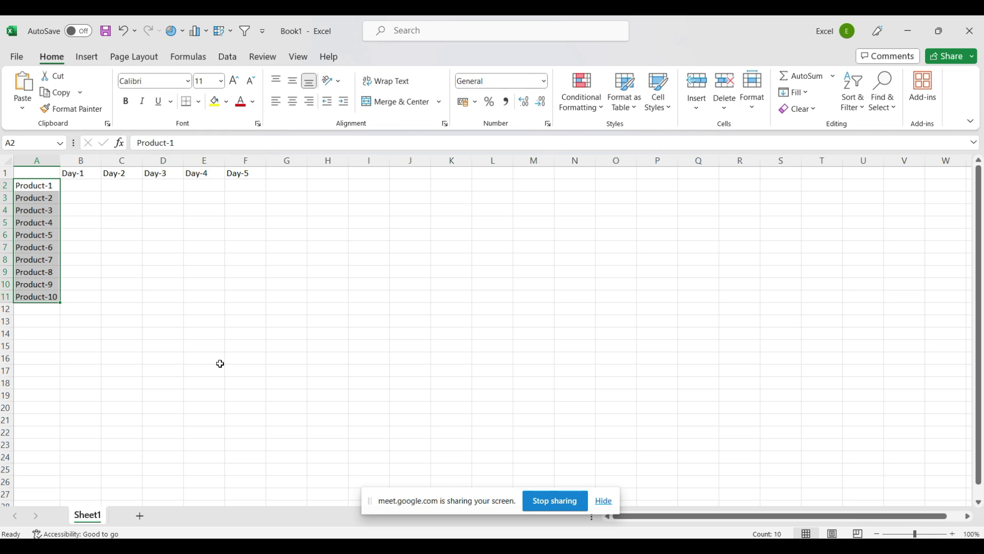
# Start a SEQUENCE formula in cell B2
pyautogui.click(39, 197)
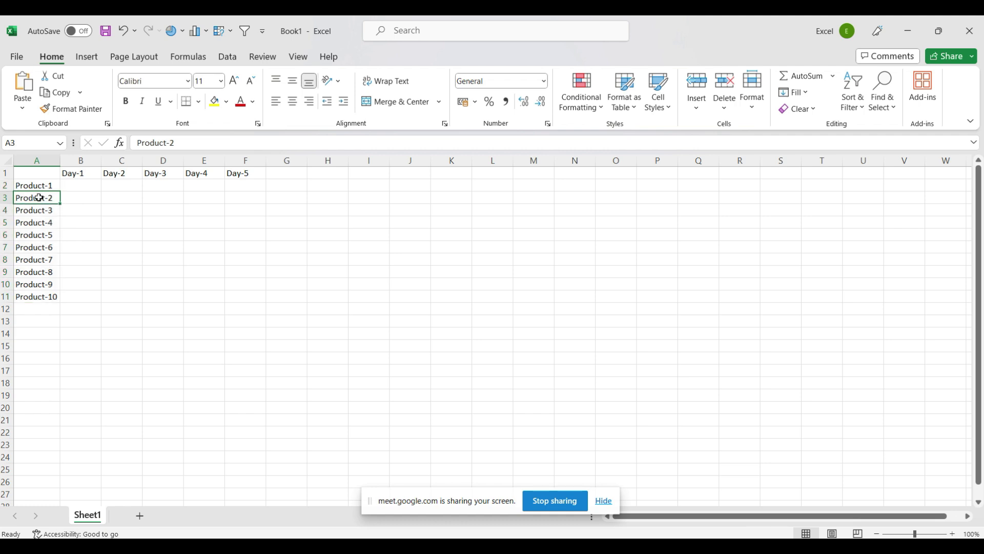
pyautogui.click(84, 174)
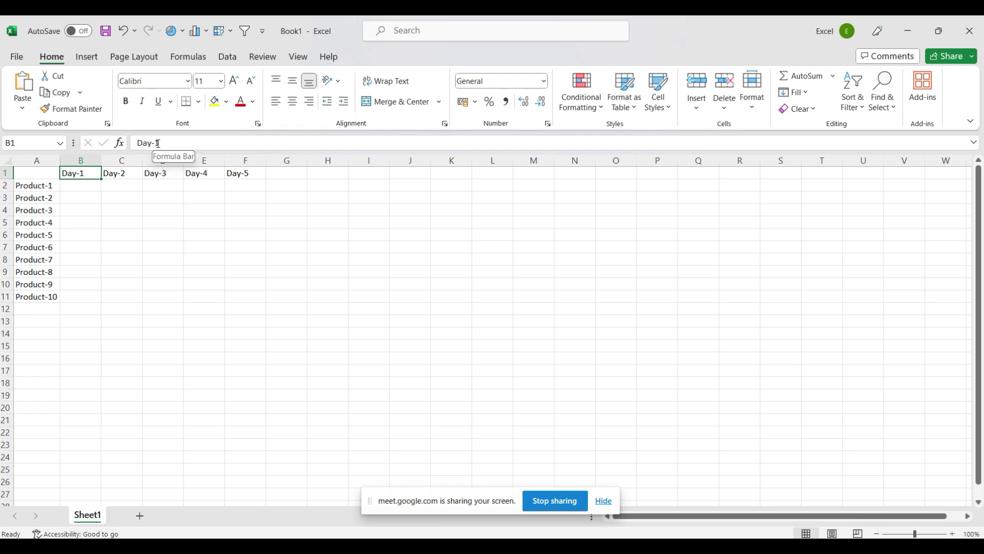
pyautogui.click(82, 187)
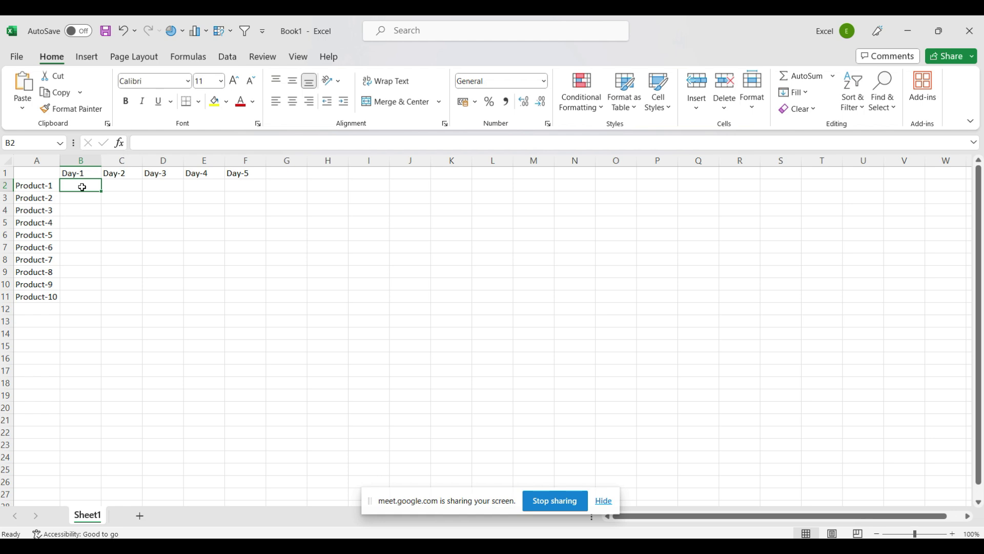
pyautogui.write('=se')
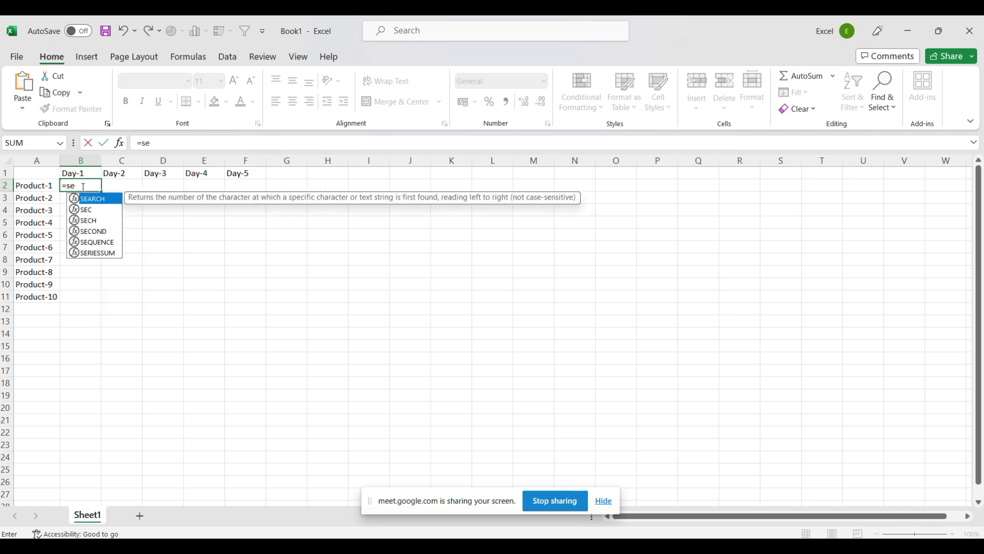
# Complete =SEQUENCE(10,5,500,6) in B2 so values 500 to 794 spill across B2:F11
pyautogui.doubleClick(101, 242)
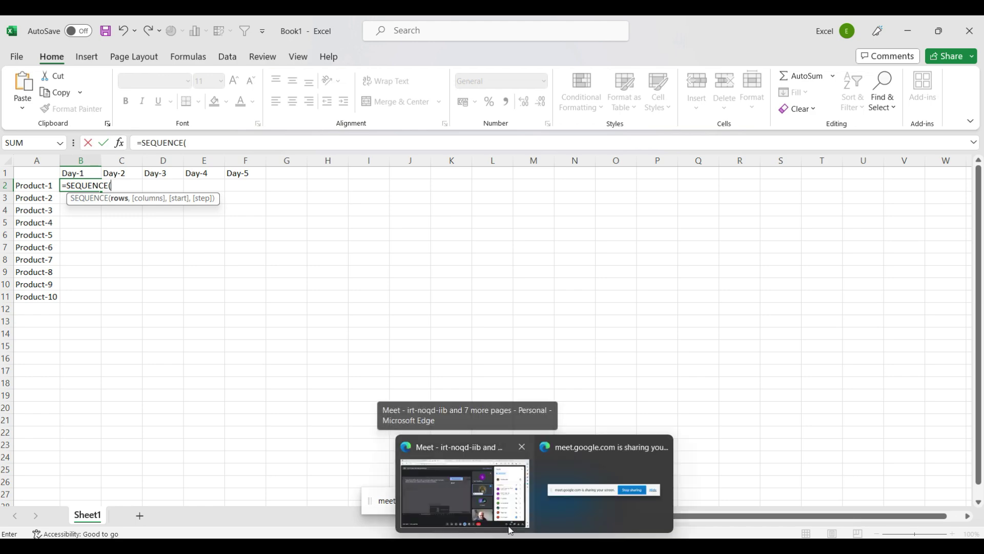
pyautogui.moveTo(510, 538)
pyautogui.click(493, 519)
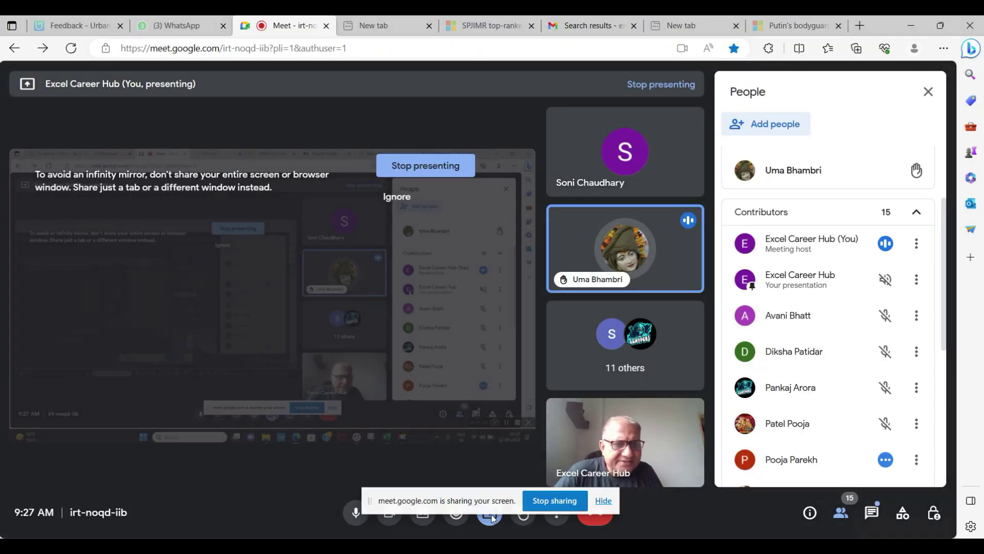
pyautogui.click(914, 22)
pyautogui.write('=SEQUENCE(1')
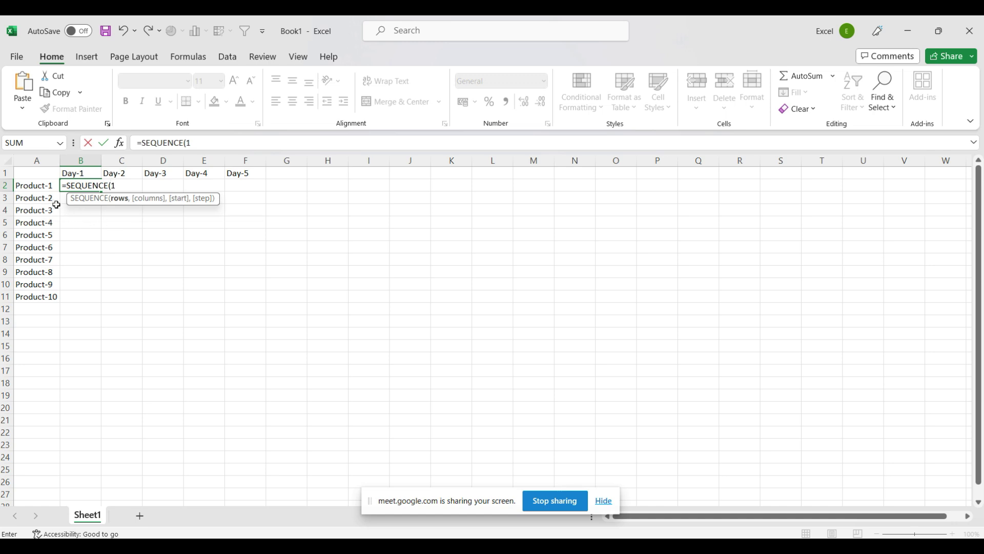
pyautogui.write('0')
pyautogui.write(',')
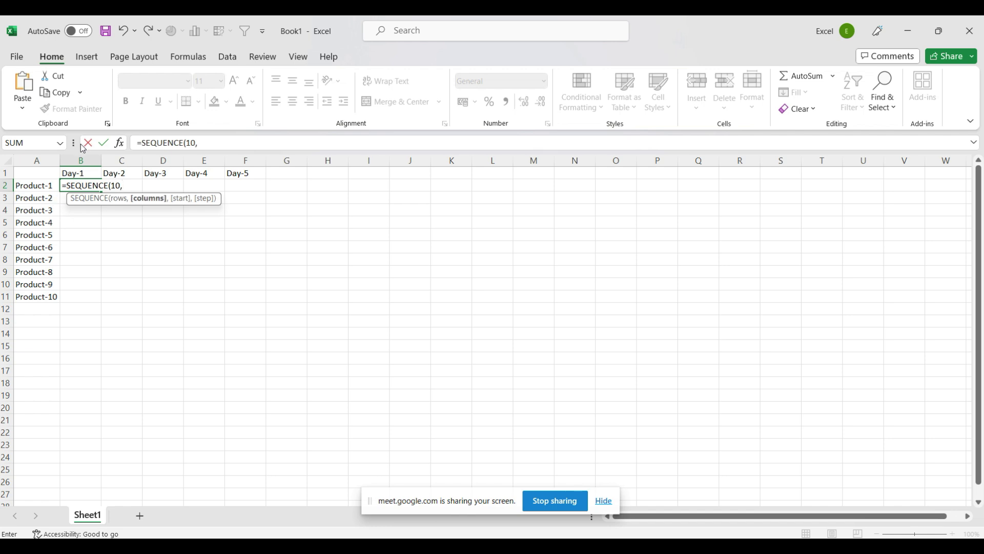
pyautogui.write('5')
pyautogui.write(',500,6')
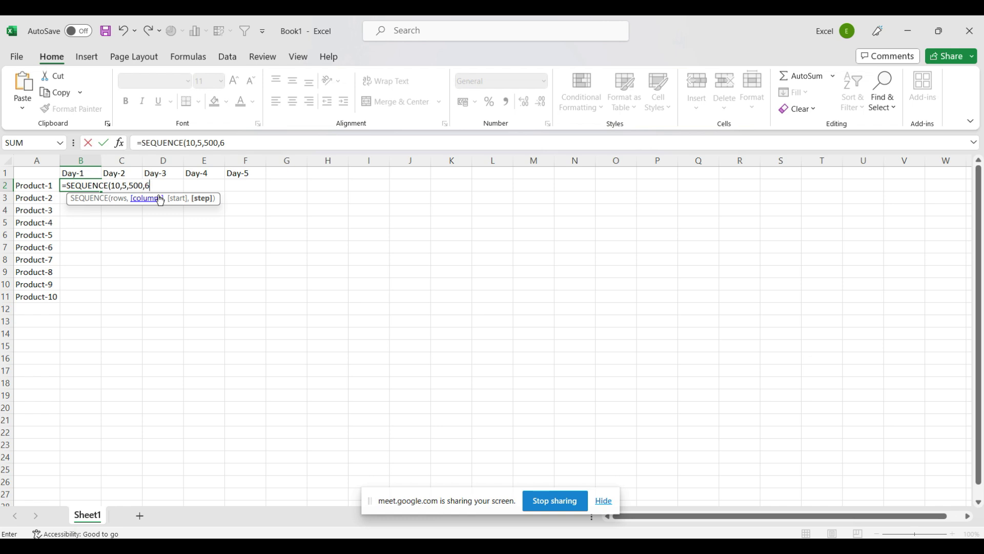
pyautogui.write(')')
pyautogui.press('Return')
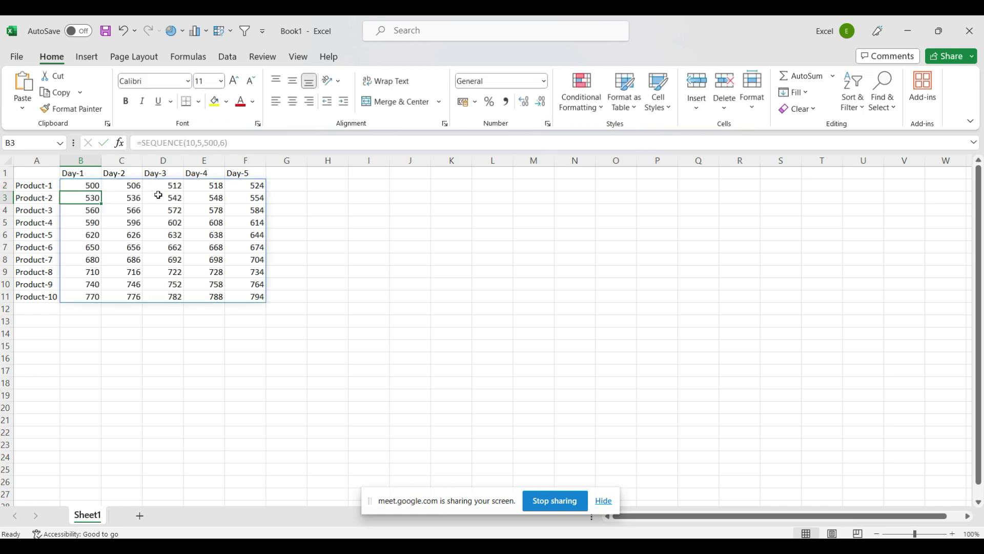
pyautogui.click(370, 270)
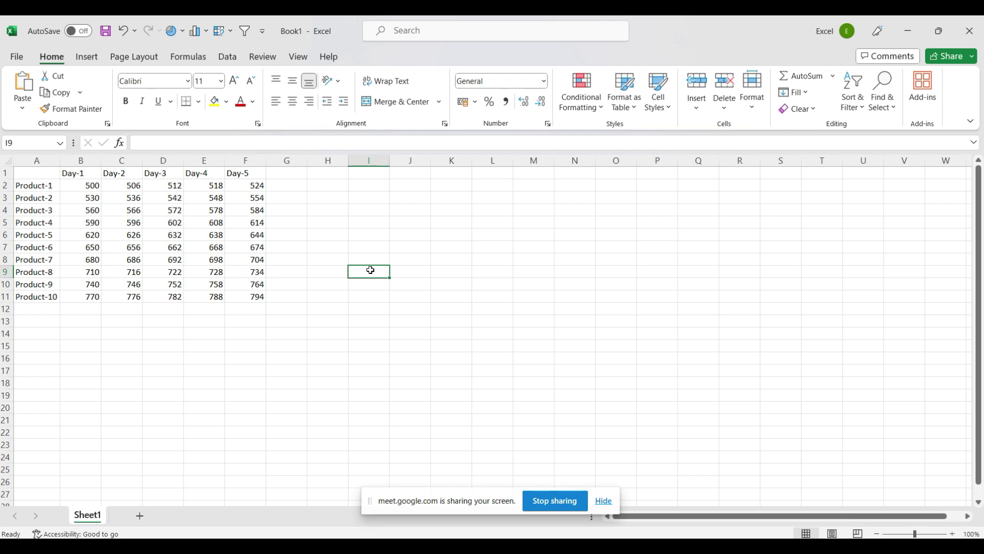
# Select B2:F11 and delete the SEQUENCE(10,5,500,6) results
pyautogui.click(82, 186)
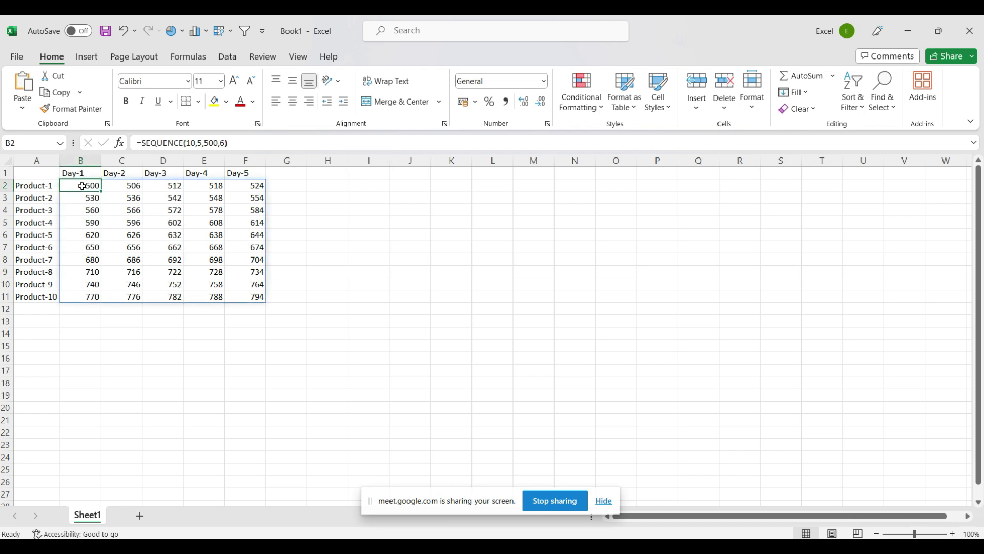
pyautogui.moveTo(82, 186); pyautogui.dragTo(246, 295)
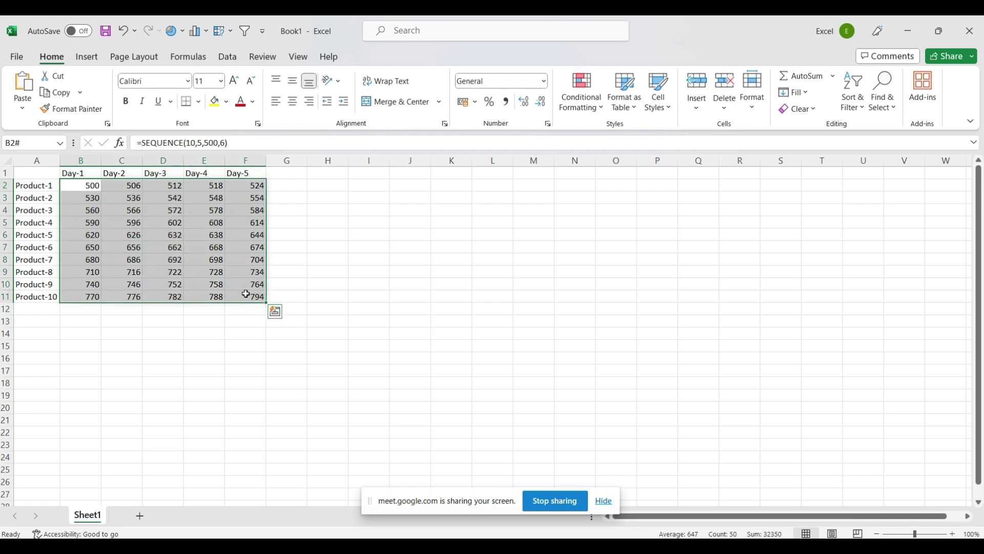
pyautogui.press('Delete')
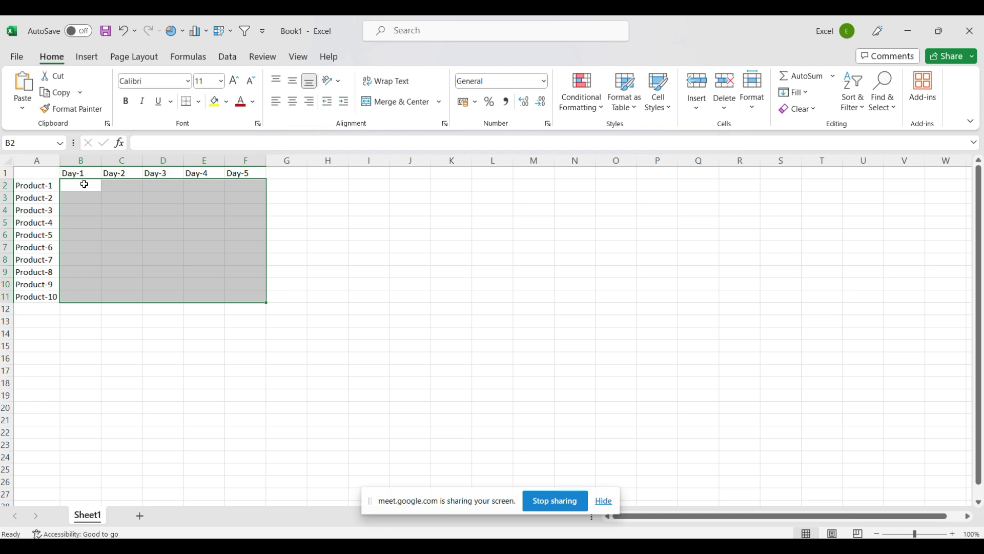
pyautogui.click(84, 184)
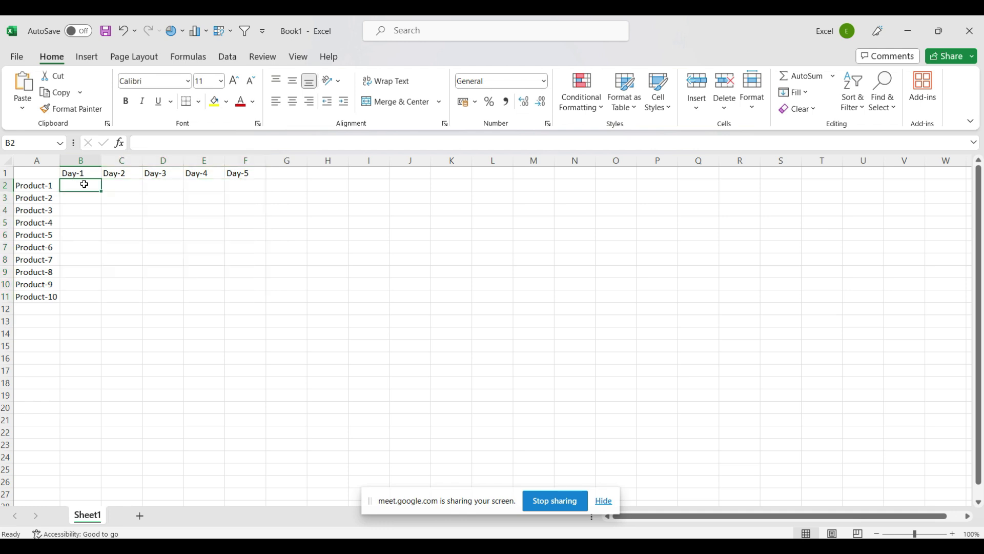
# Re-enter =SEQUENCE(10,5,500,6) in B2
pyautogui.write('=seq')
pyautogui.press('Tab')
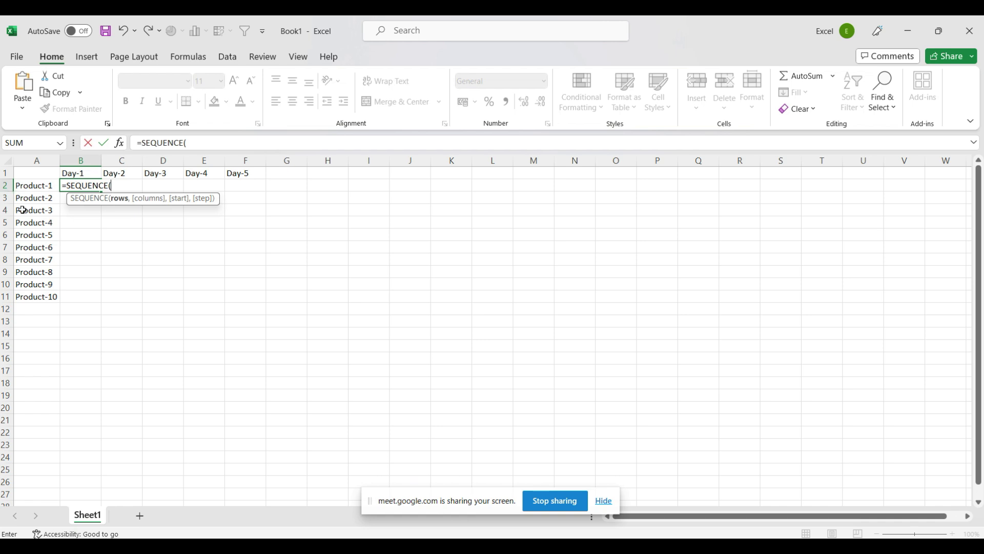
pyautogui.write('10')
pyautogui.write(',')
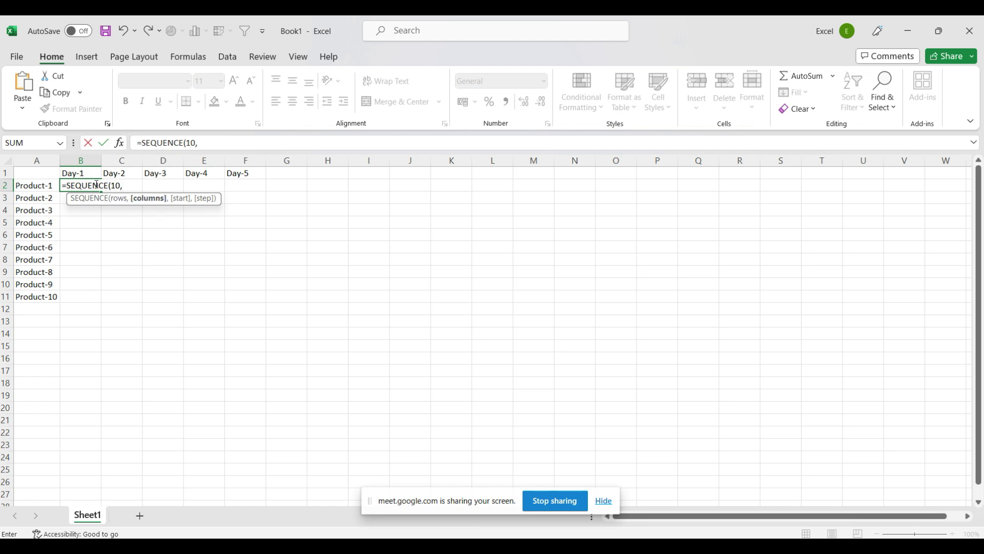
pyautogui.write('5,')
pyautogui.write('500,')
pyautogui.write('6')
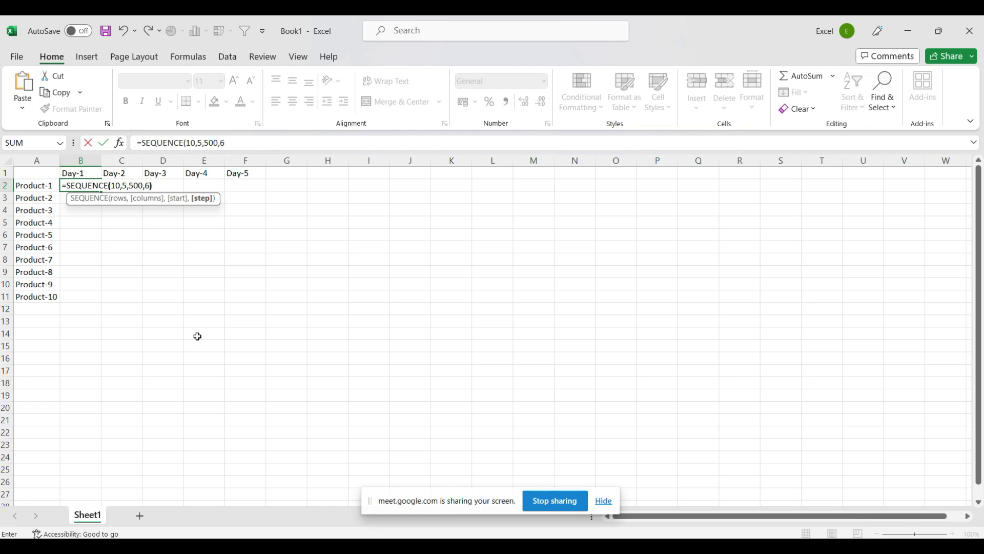
pyautogui.write(')')
pyautogui.press('Return')
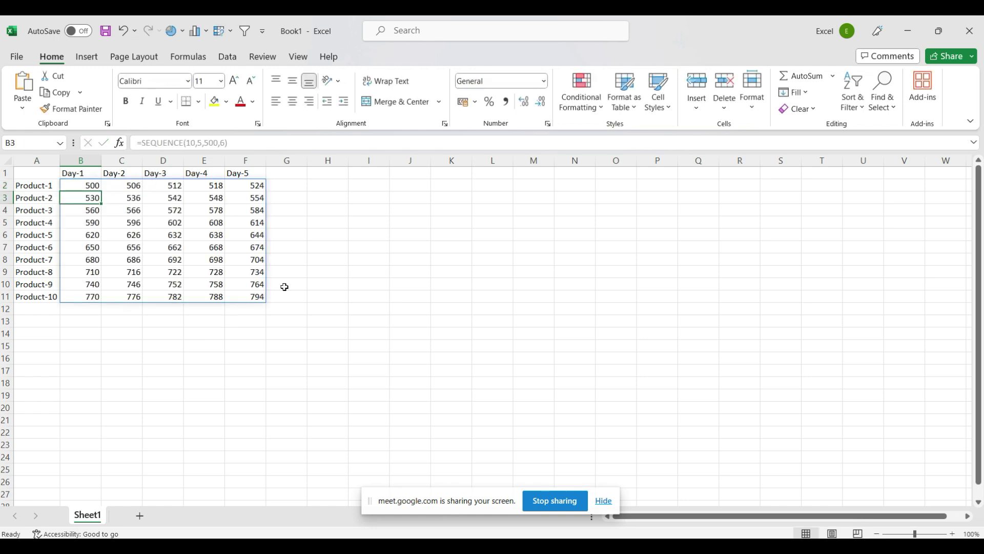
# Clear the spilled values from B2:F11 and reselect B2
pyautogui.click(93, 185)
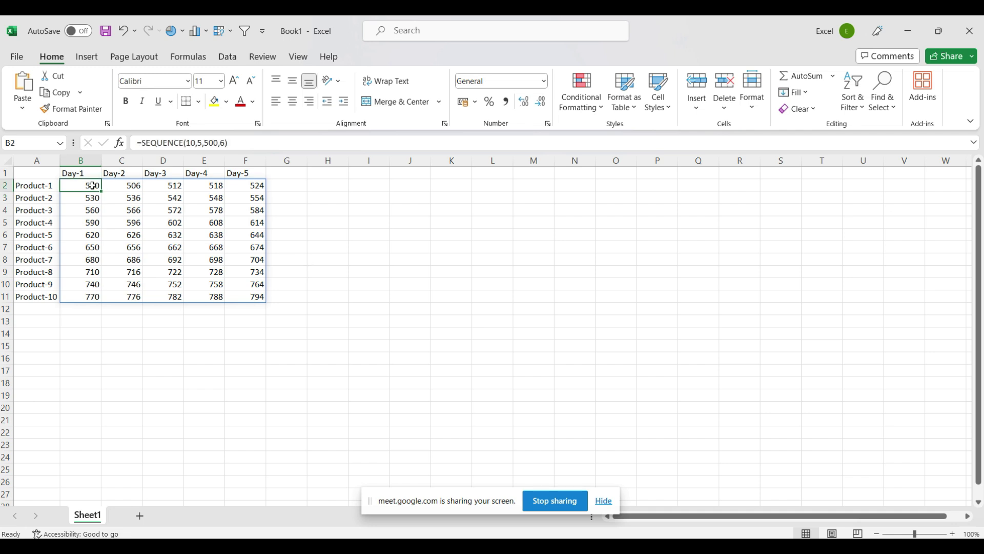
pyautogui.click(123, 186)
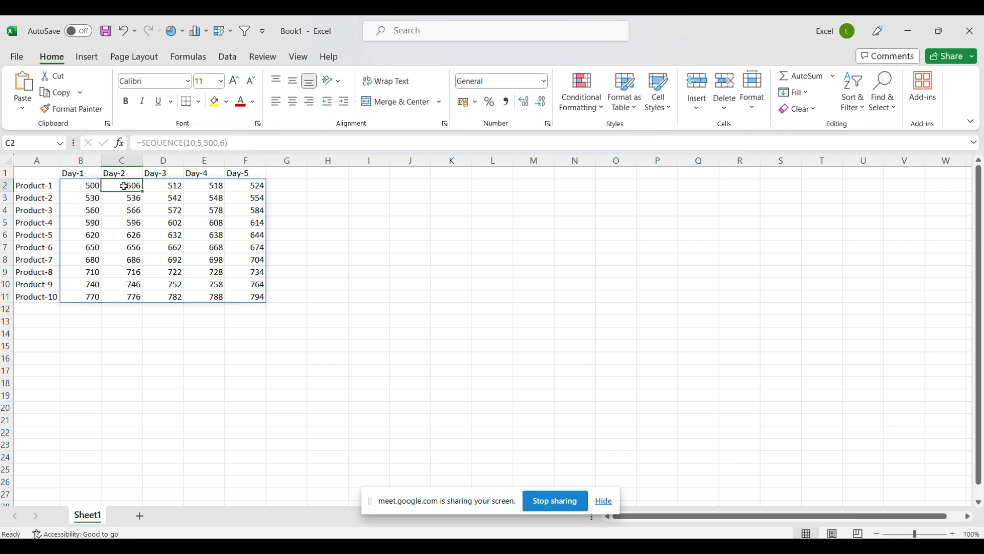
pyautogui.moveTo(91, 186); pyautogui.dragTo(253, 299)
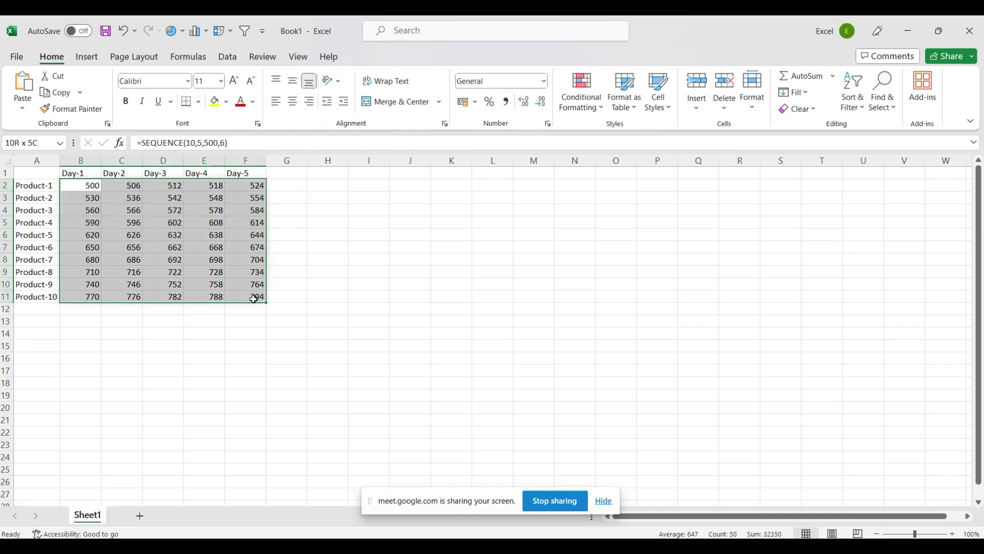
pyautogui.press('Delete')
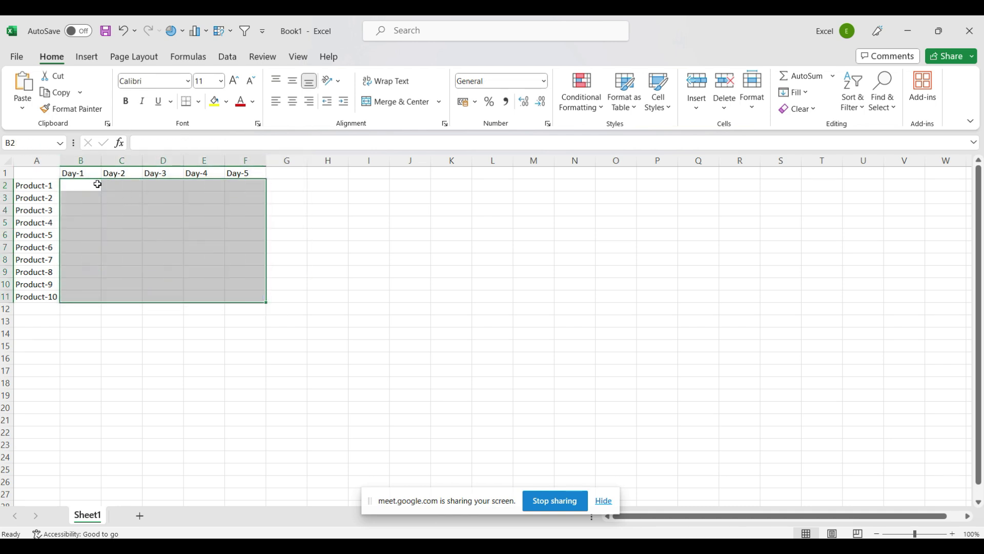
pyautogui.click(94, 184)
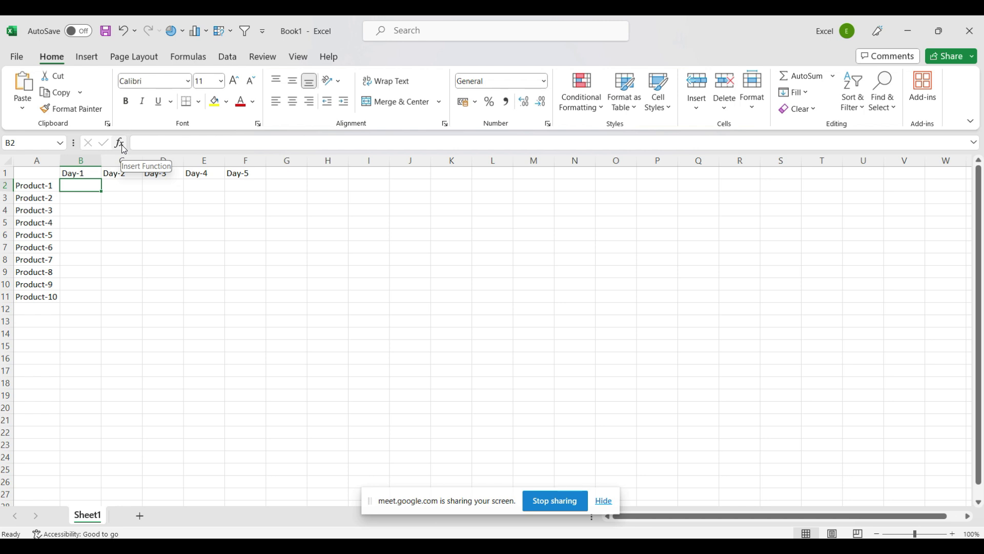
# Insert SEQUENCE in B2 via the function dialog with rows 10, columns 5, start 5000, step 65
pyautogui.click(120, 144)
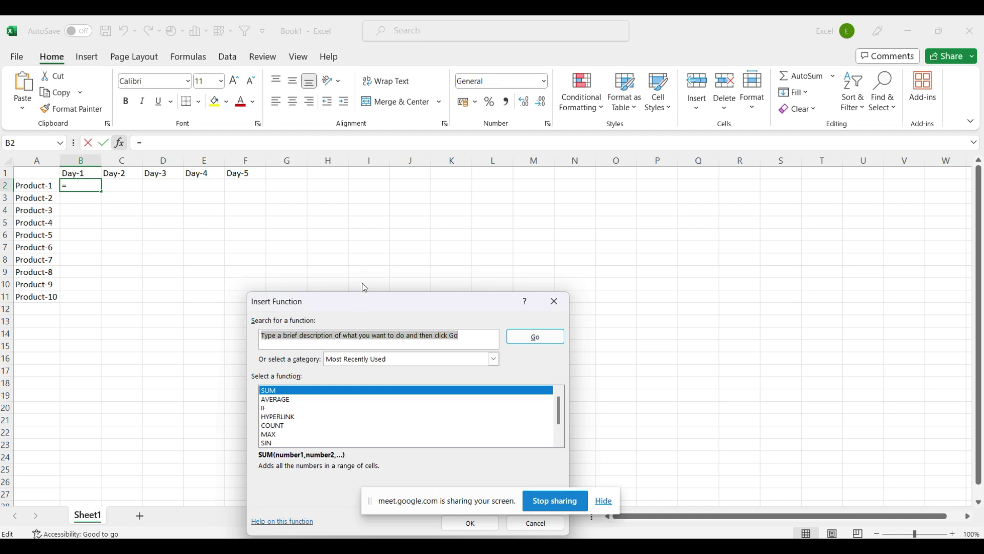
pyautogui.moveTo(372, 308); pyautogui.dragTo(399, 95)
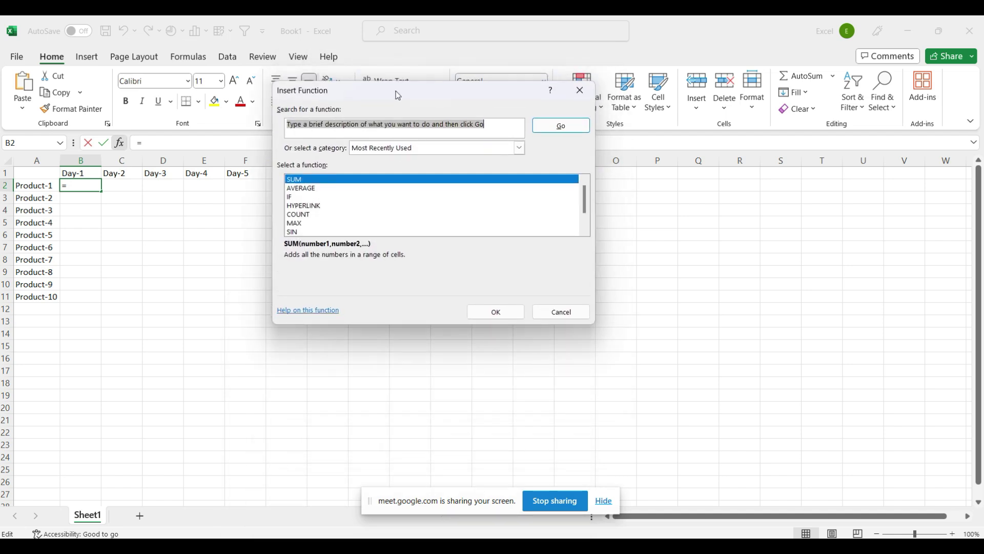
pyautogui.write('sequence')
pyautogui.click(567, 125)
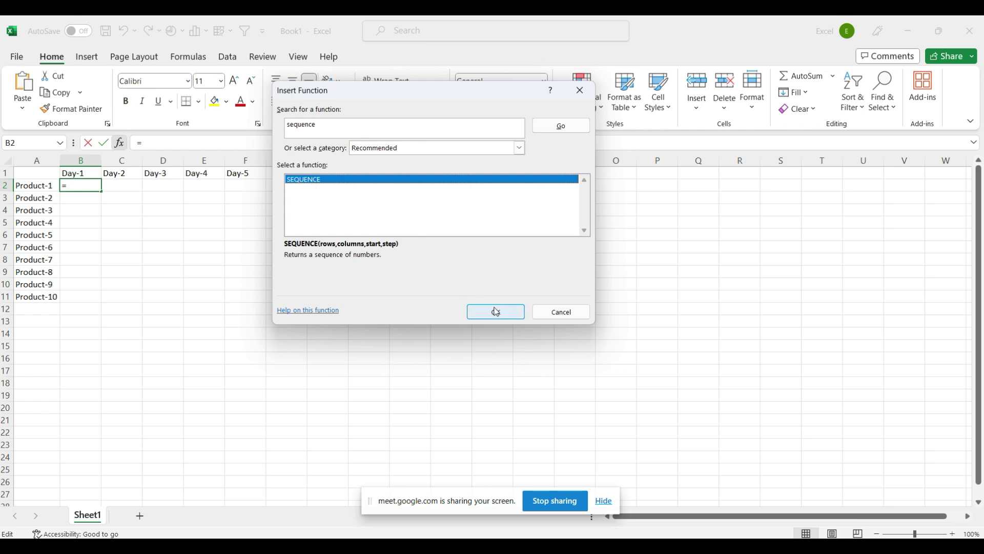
pyautogui.click(514, 317)
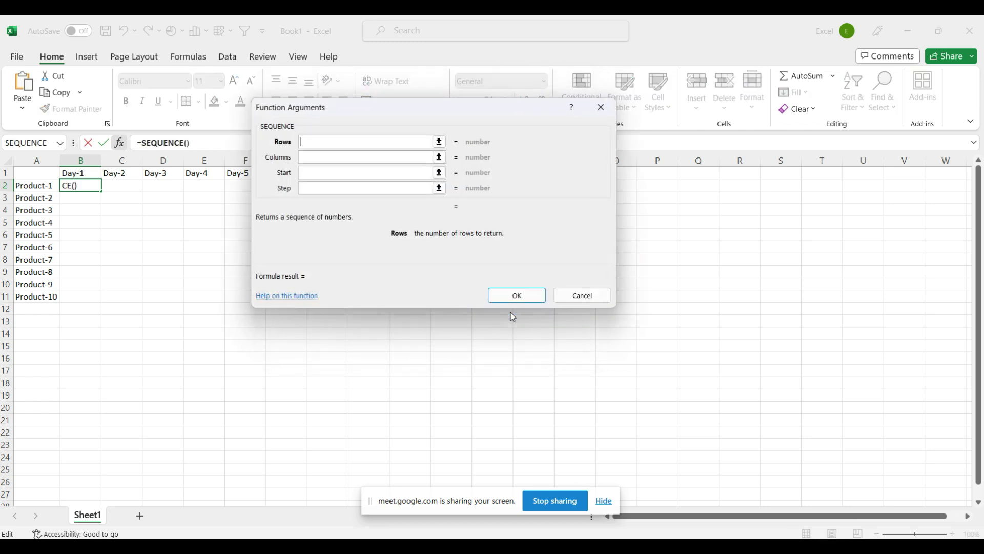
pyautogui.moveTo(385, 107)
pyautogui.mouseDown()
pyautogui.moveTo(511, 31)
pyautogui.moveTo(421, 65)
pyautogui.mouseUp()
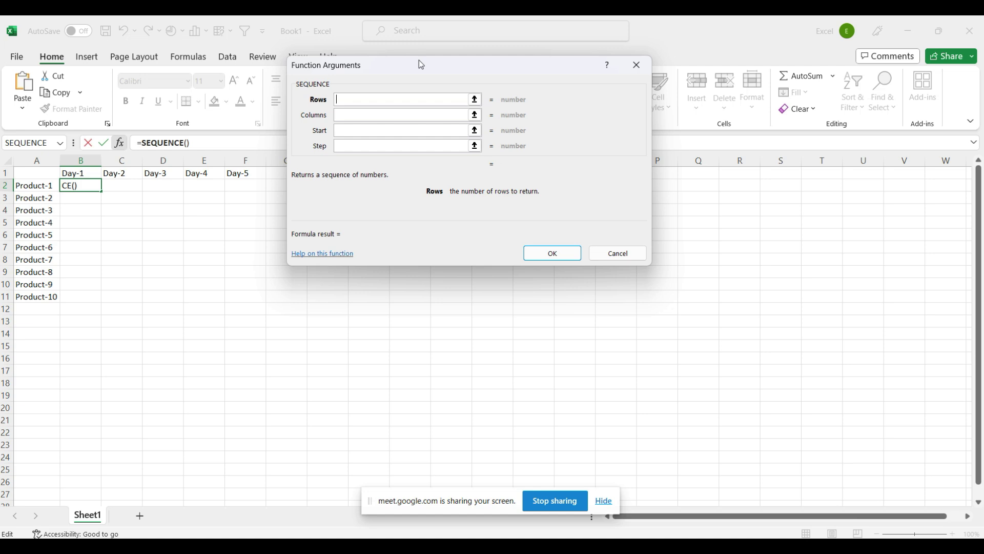
pyautogui.click(344, 101)
pyautogui.write('10')
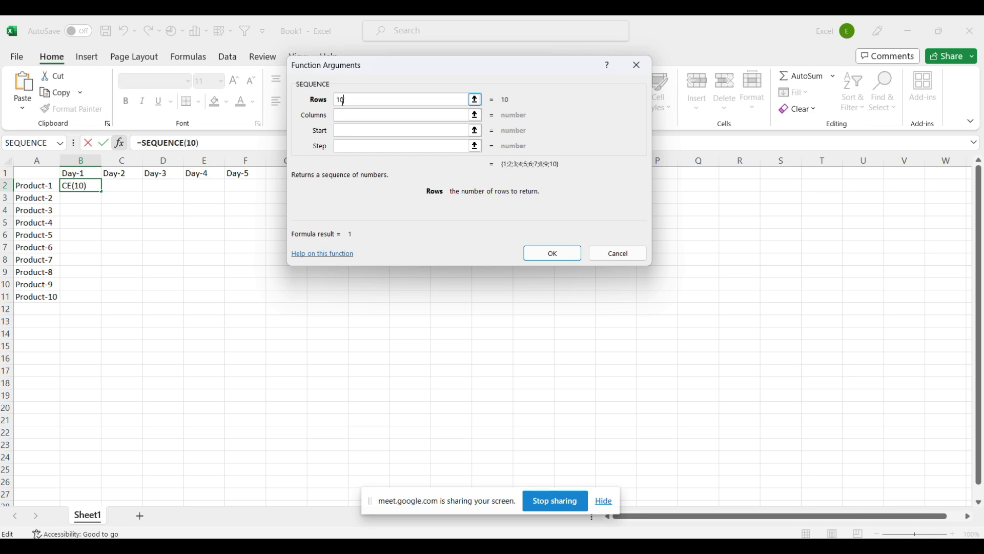
pyautogui.click(365, 115)
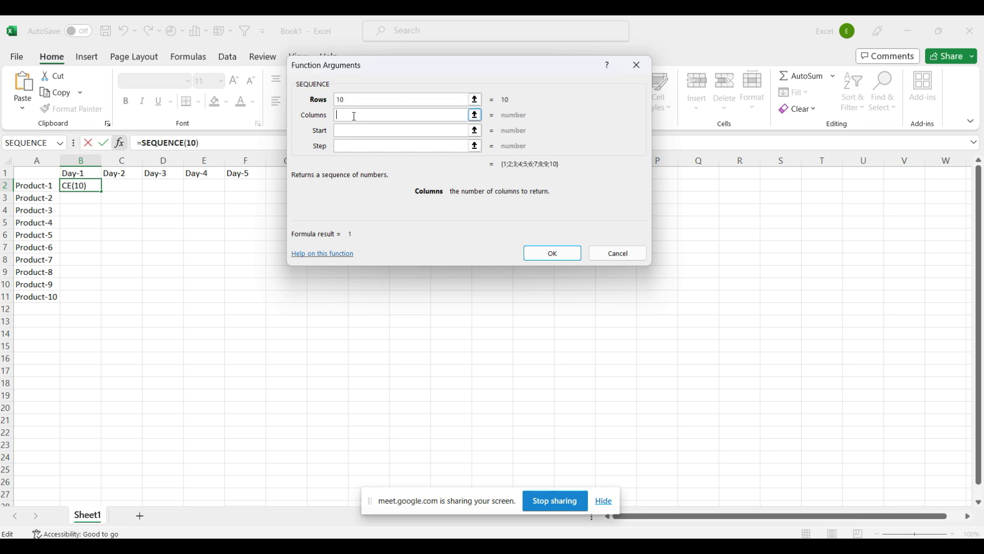
pyautogui.write('5')
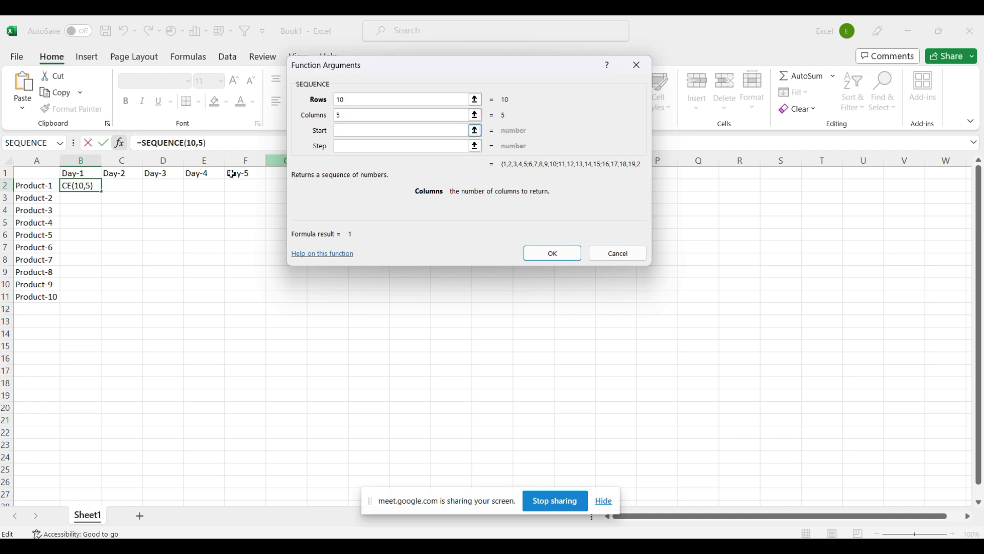
pyautogui.click(357, 128)
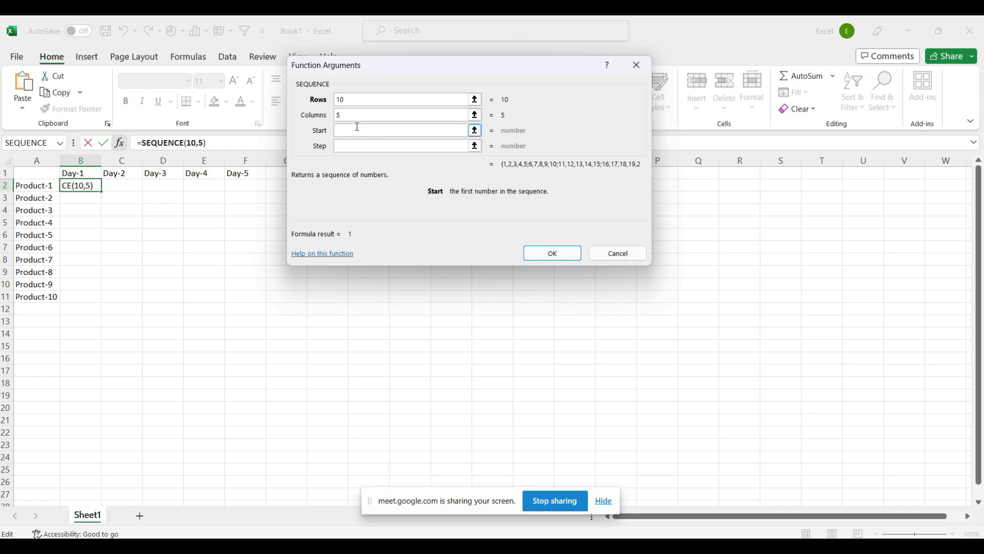
pyautogui.write('5000')
pyautogui.click(349, 148)
pyautogui.write('65')
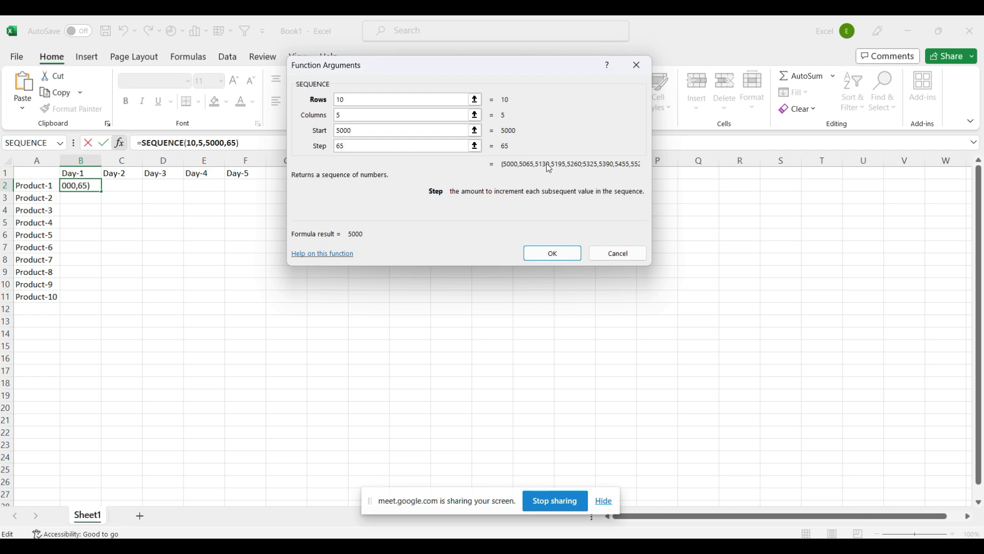
pyautogui.click(552, 253)
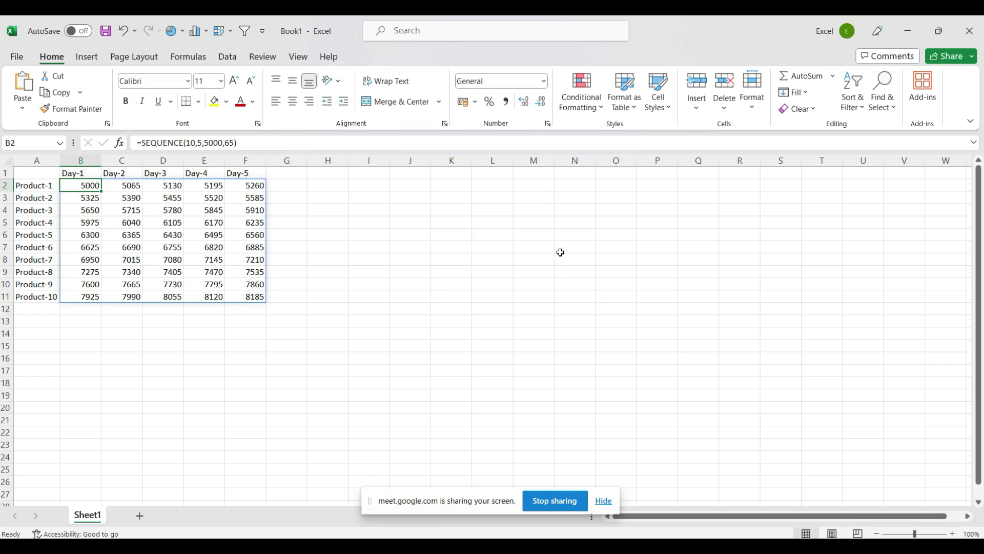
# Change the SEQUENCE rows and columns to 1000 and 500
pyautogui.click(120, 143)
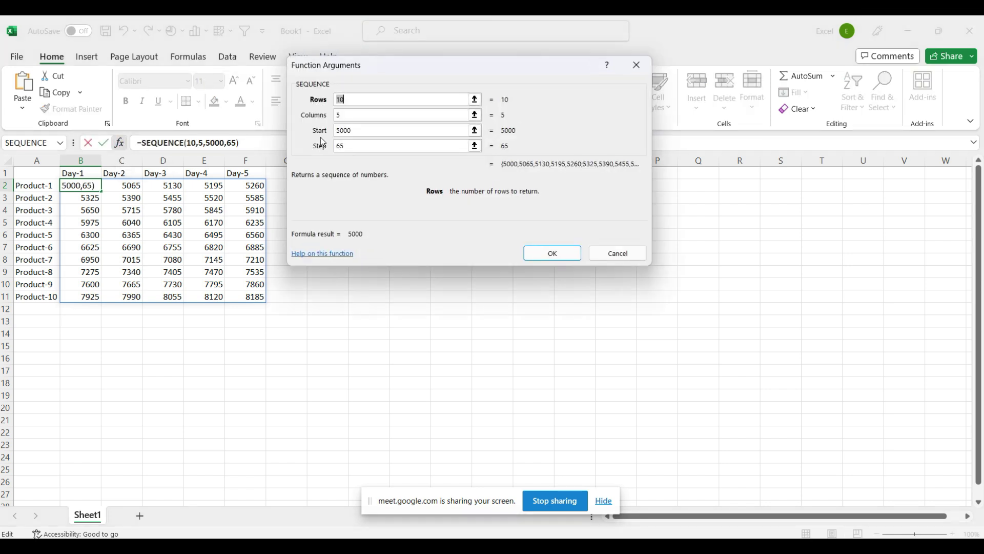
pyautogui.click(357, 100)
pyautogui.write('000')
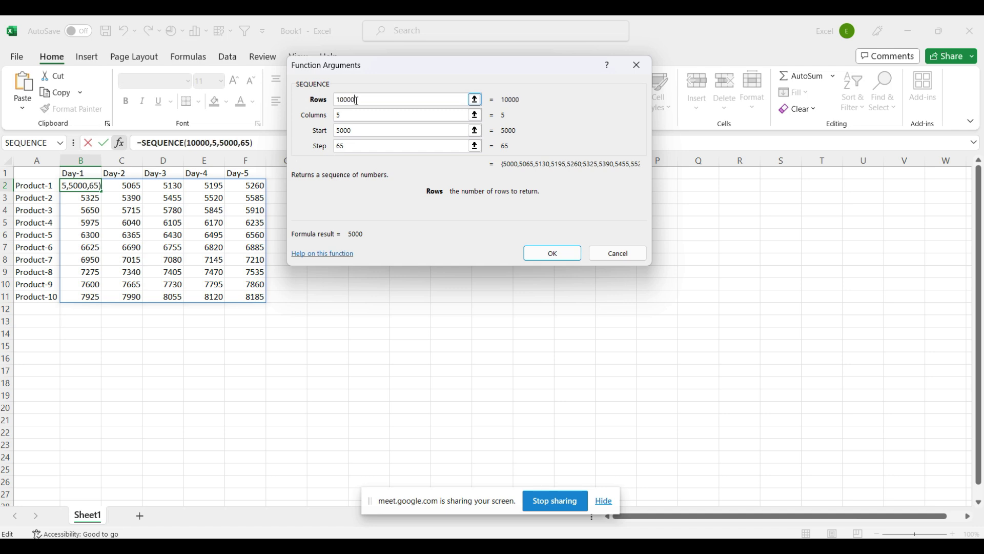
pyautogui.press('BackSpace')
pyautogui.click(351, 114)
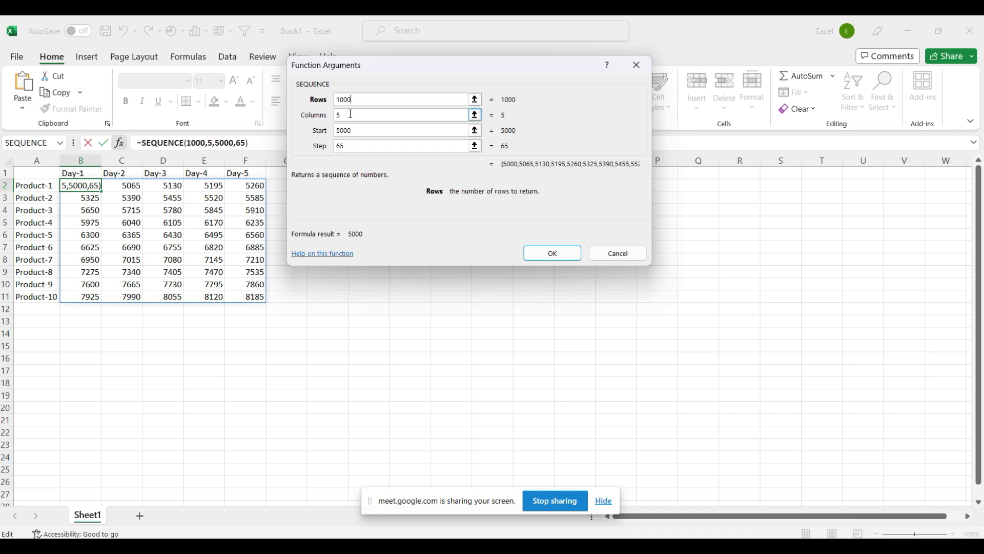
pyautogui.write('00')
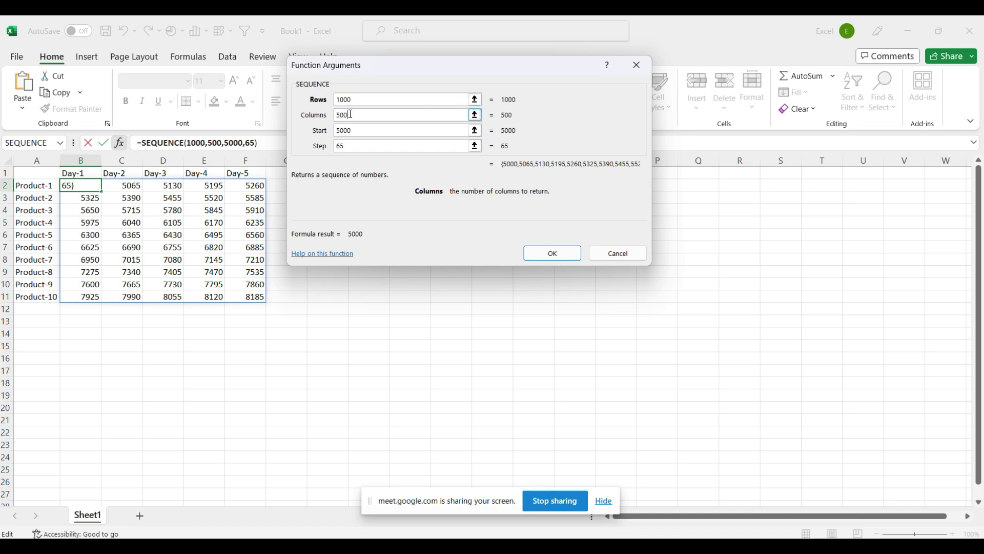
pyautogui.click(572, 259)
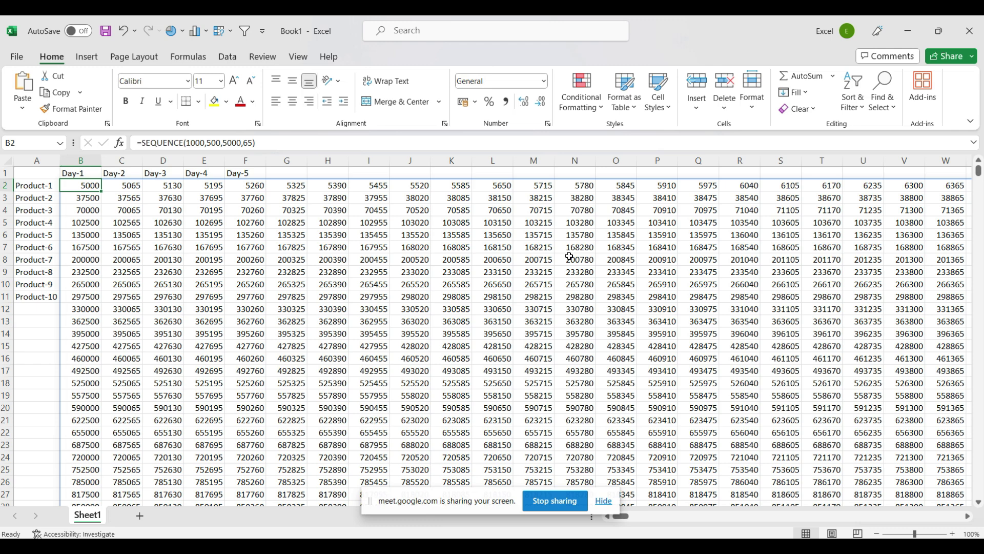
# Correct the formula bar back to =SEQUENCE(10,5,5000,65)
pyautogui.click(205, 143)
pyautogui.press('BackSpace')
pyautogui.press('BackSpace')
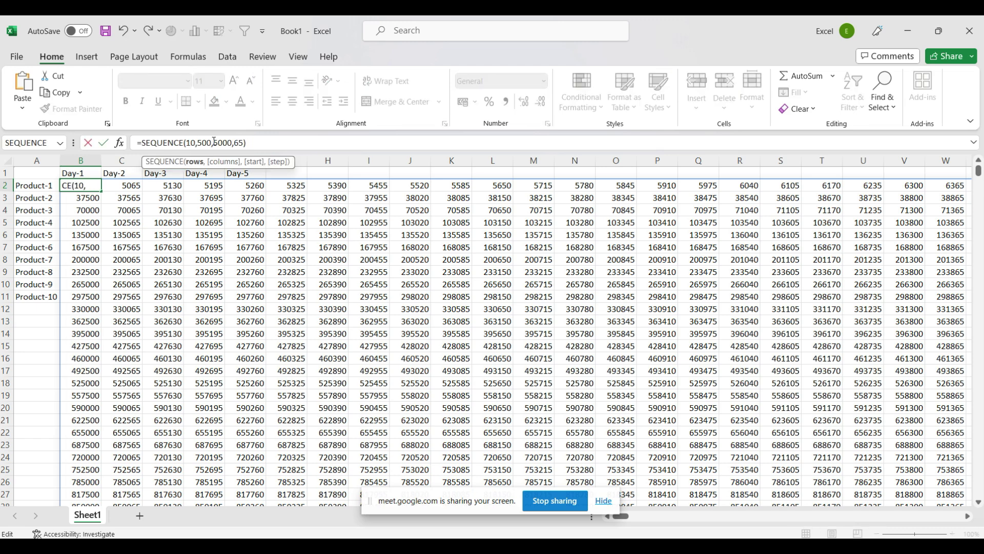
pyautogui.click(212, 142)
pyautogui.press('BackSpace')
pyautogui.press('BackSpace')
pyautogui.press('Return')
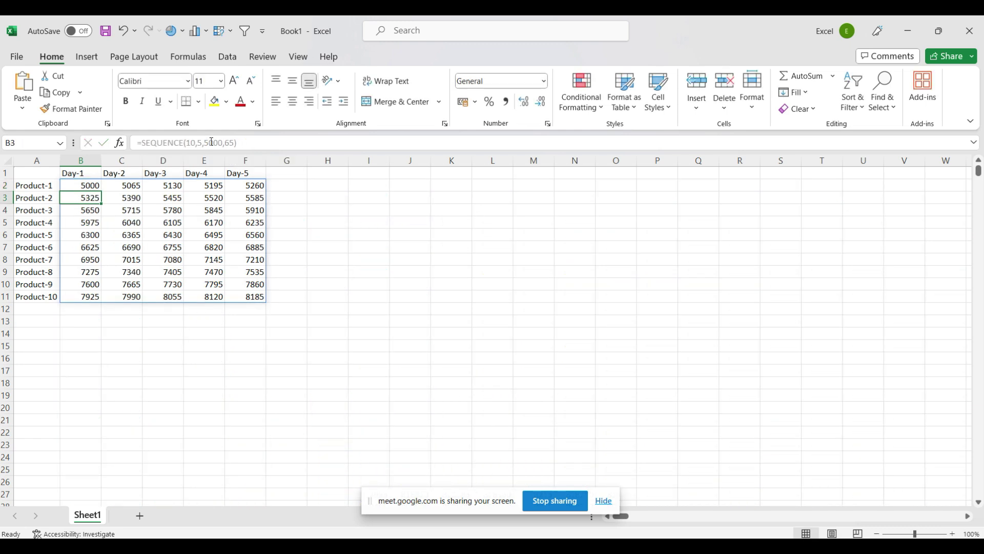
pyautogui.click(368, 321)
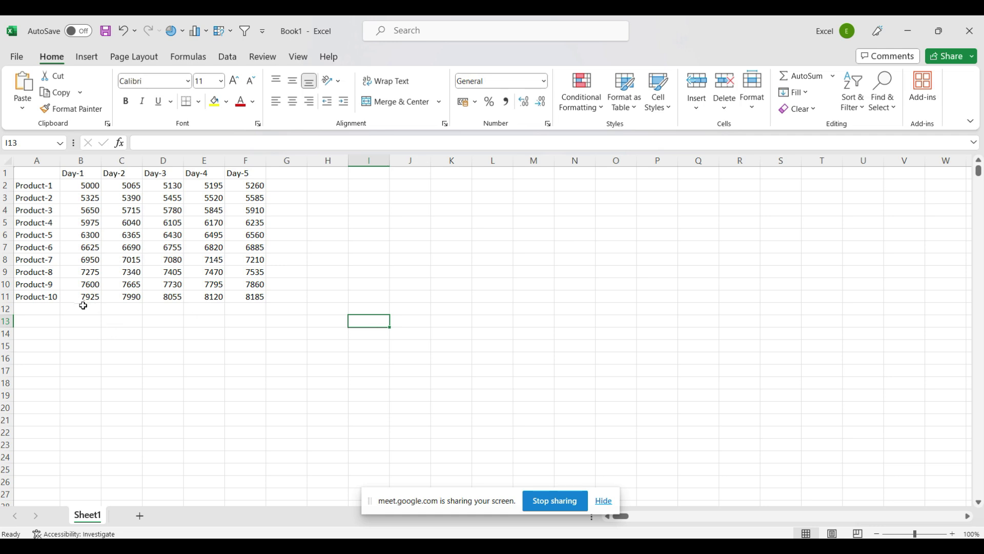
# Type Sum, Average, Max, Min and Count into A12:A16
pyautogui.click(39, 309)
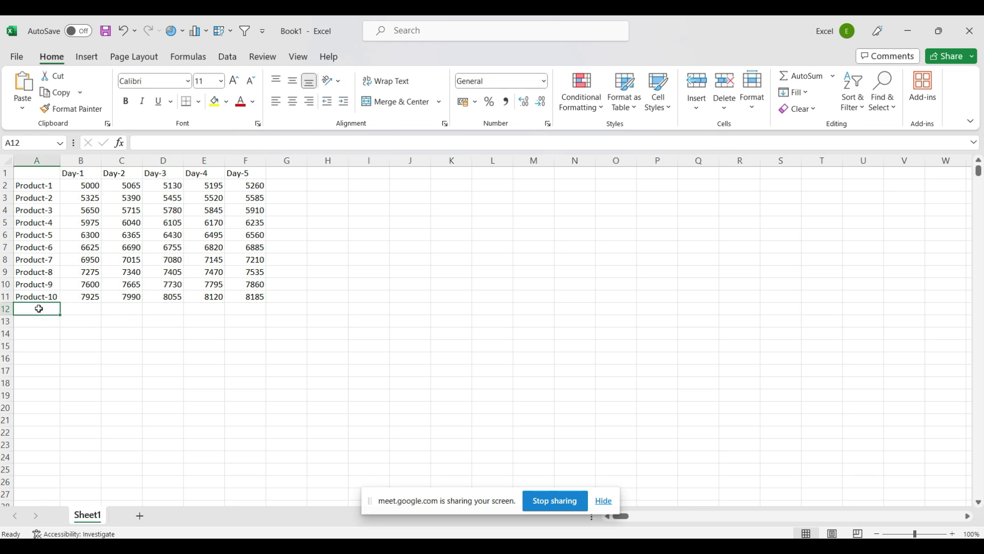
pyautogui.write('Sum')
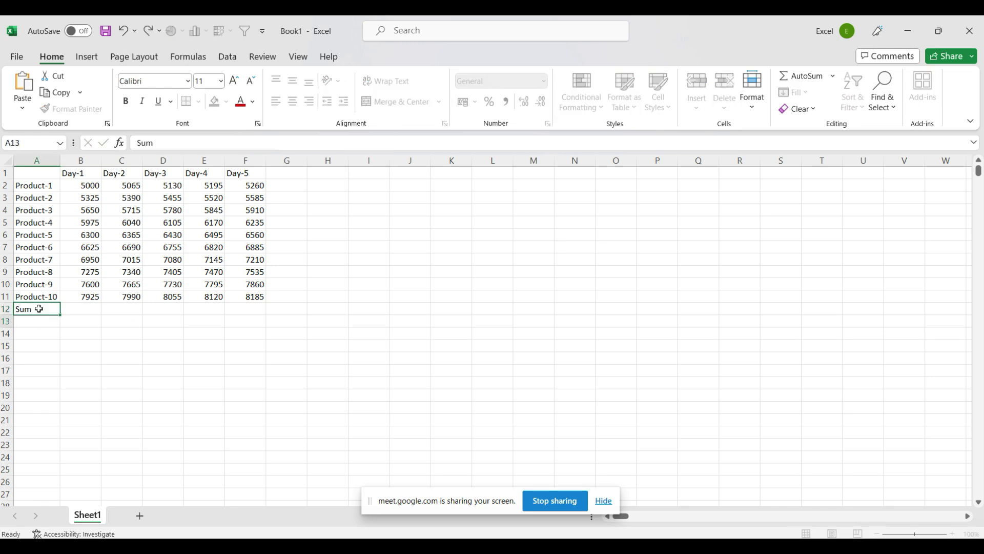
pyautogui.press('Return')
pyautogui.write('Average')
pyautogui.press('Return')
pyautogui.write('Max')
pyautogui.press('Return')
pyautogui.write('Min')
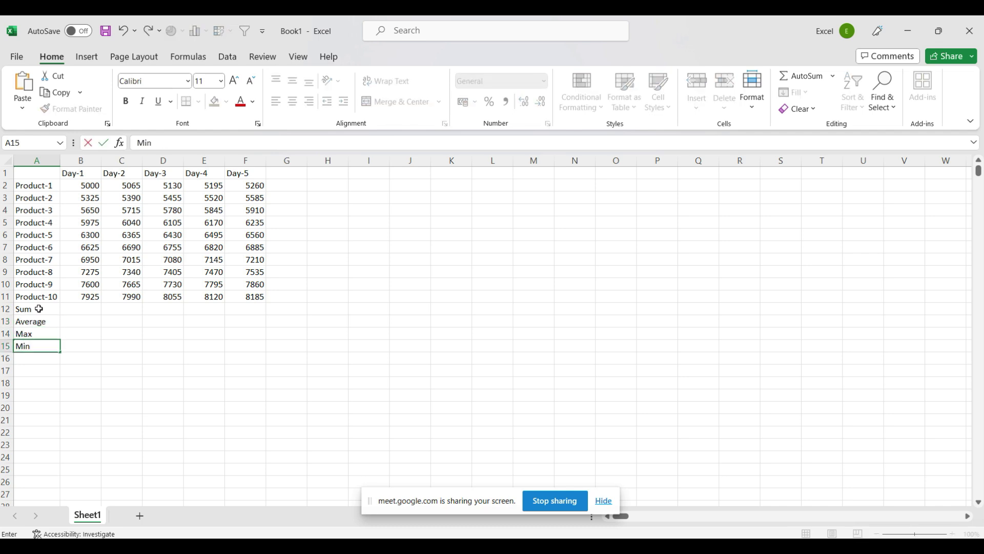
pyautogui.press('Return')
pyautogui.write('Count')
pyautogui.moveTo(39, 309); pyautogui.dragTo(43, 361)
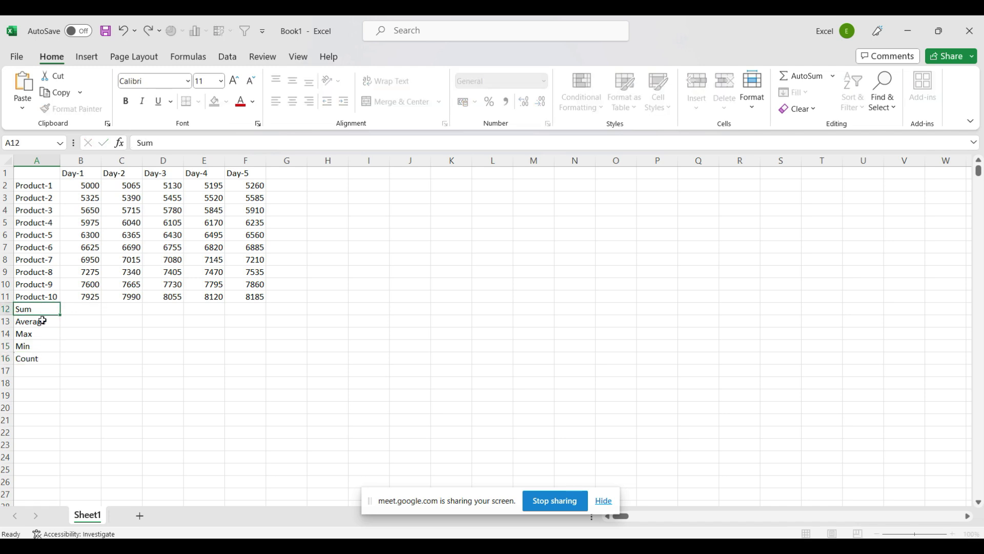
pyautogui.moveTo(492, 546)
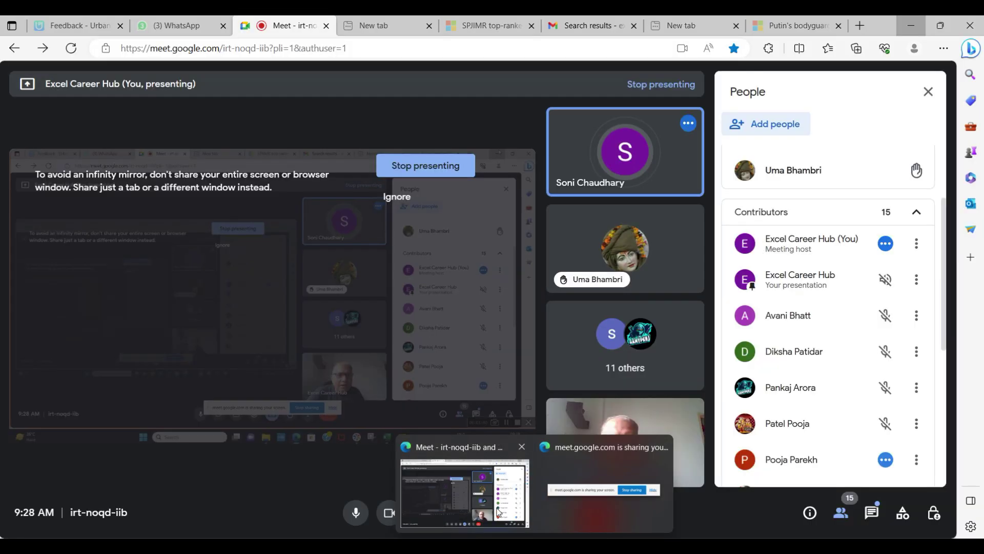
pyautogui.click(497, 511)
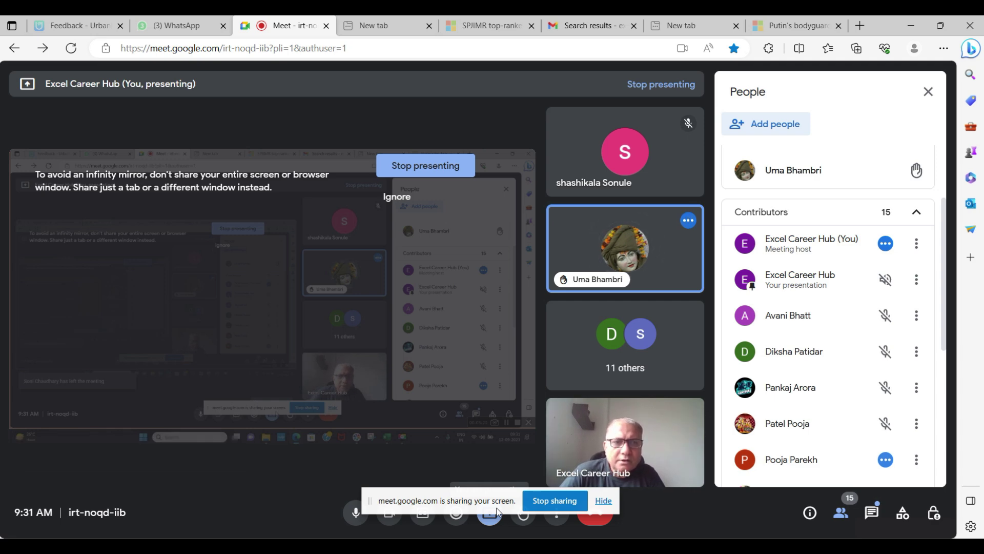
pyautogui.click(912, 26)
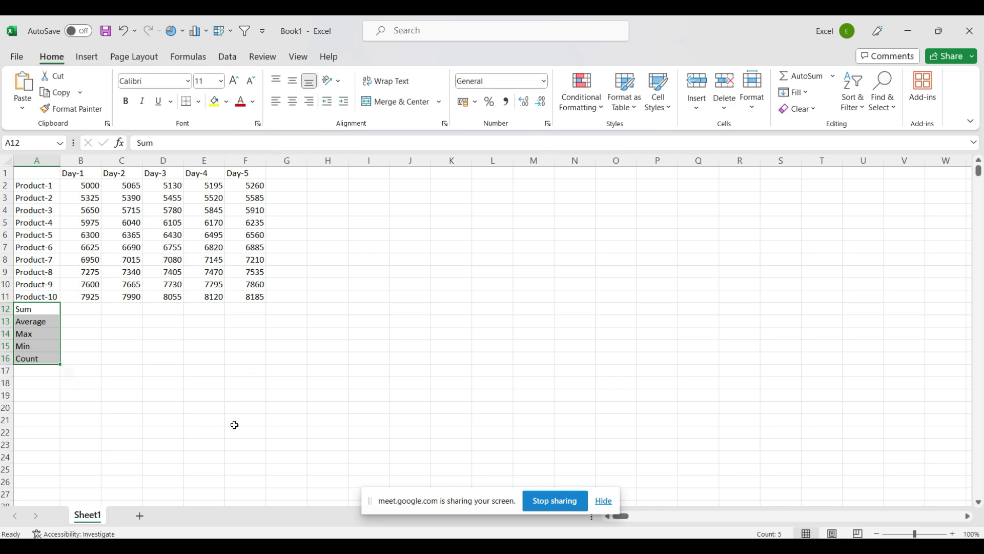
pyautogui.hotkey('alt', 'Tab')
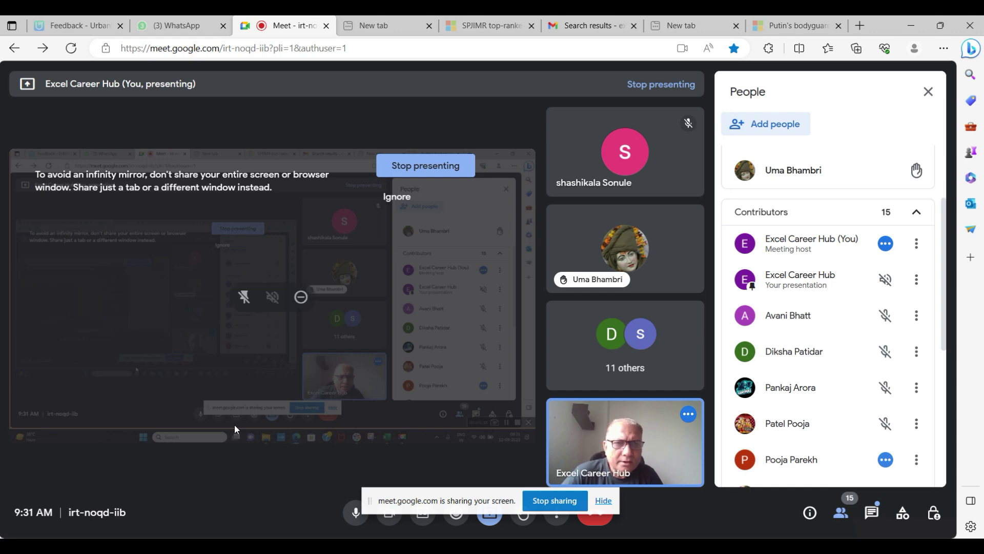
pyautogui.hotkey('alt', 'Tab')
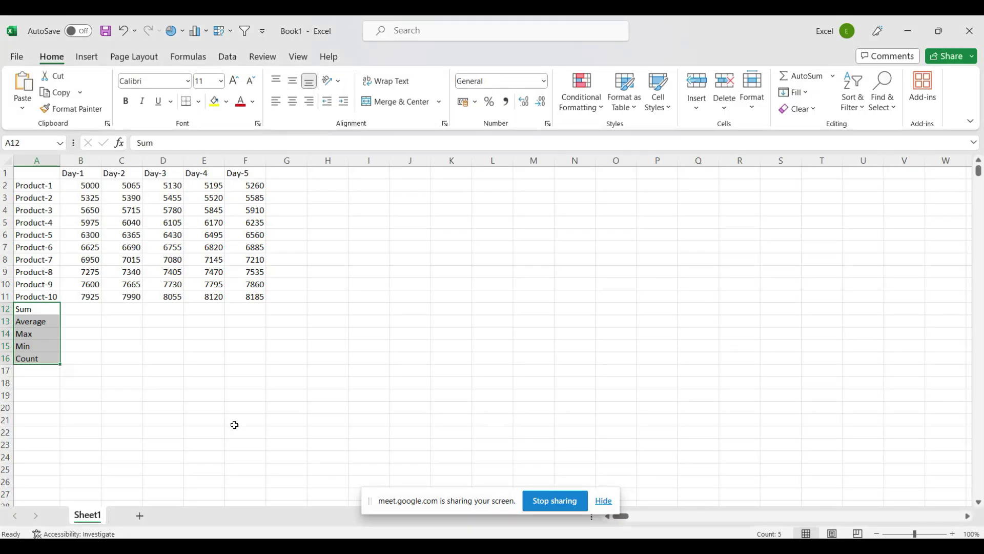
pyautogui.click(85, 308)
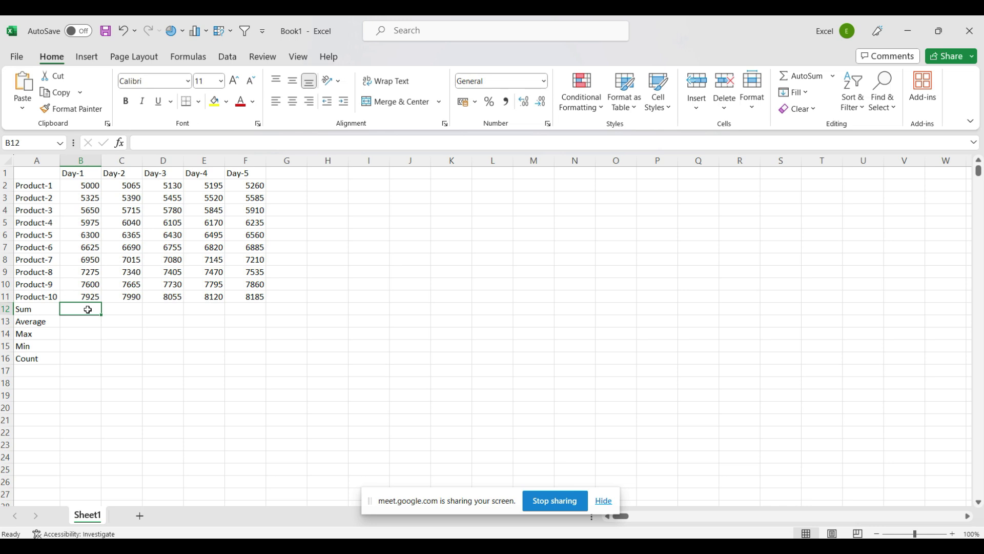
# Enter =SUM(B2:B11) in B12 and fill it right across B12:F12
pyautogui.write('=sum')
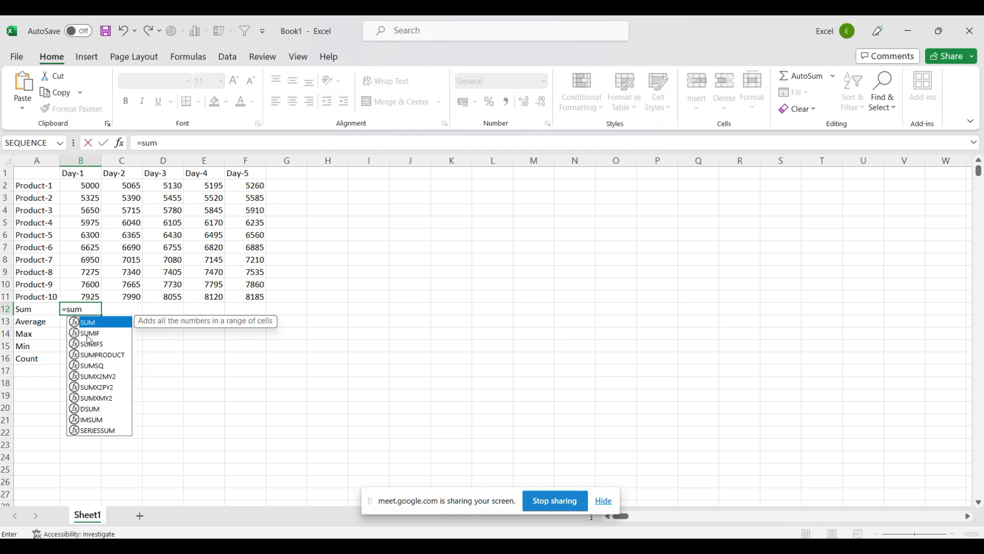
pyautogui.press('BackSpace')
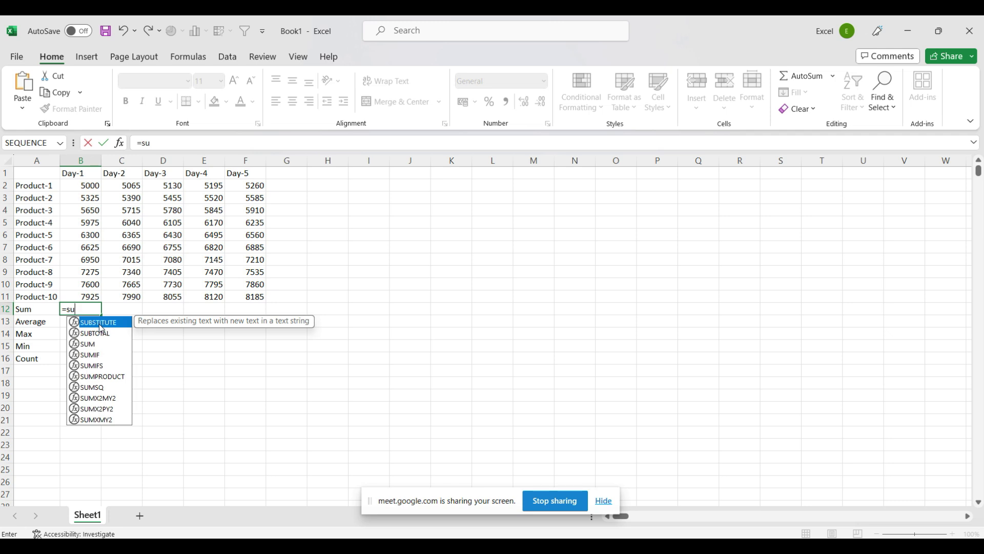
pyautogui.press('Down')
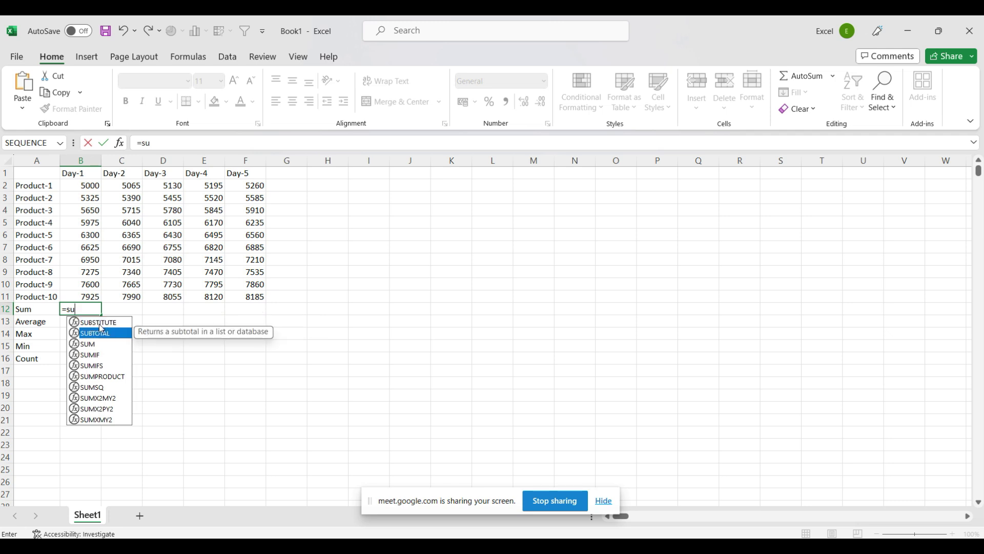
pyautogui.press('Down')
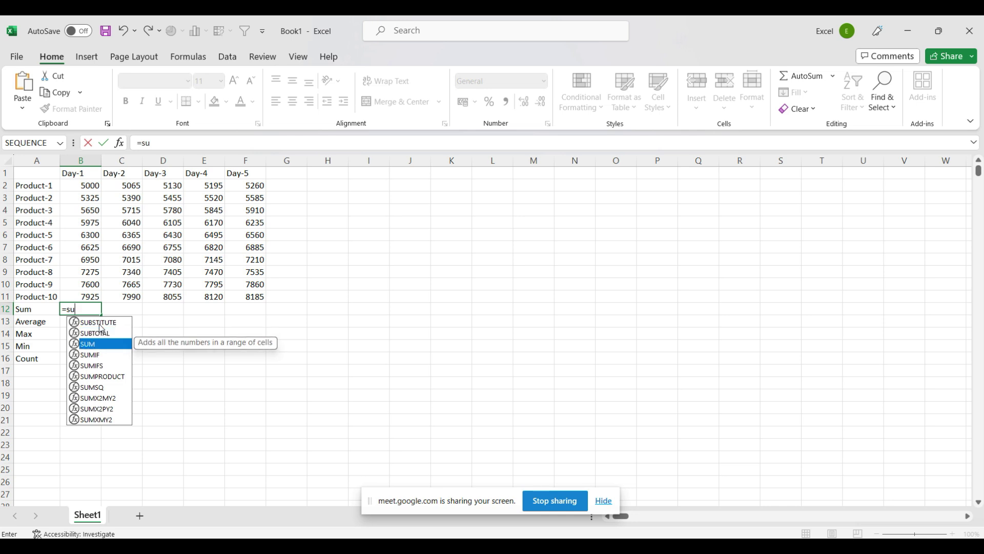
pyautogui.press('Tab')
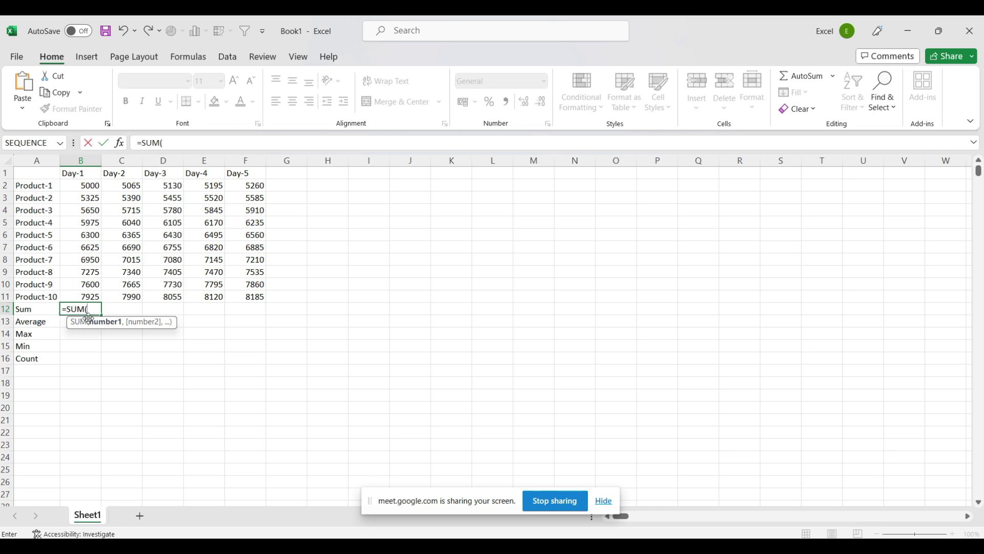
pyautogui.press('Up')
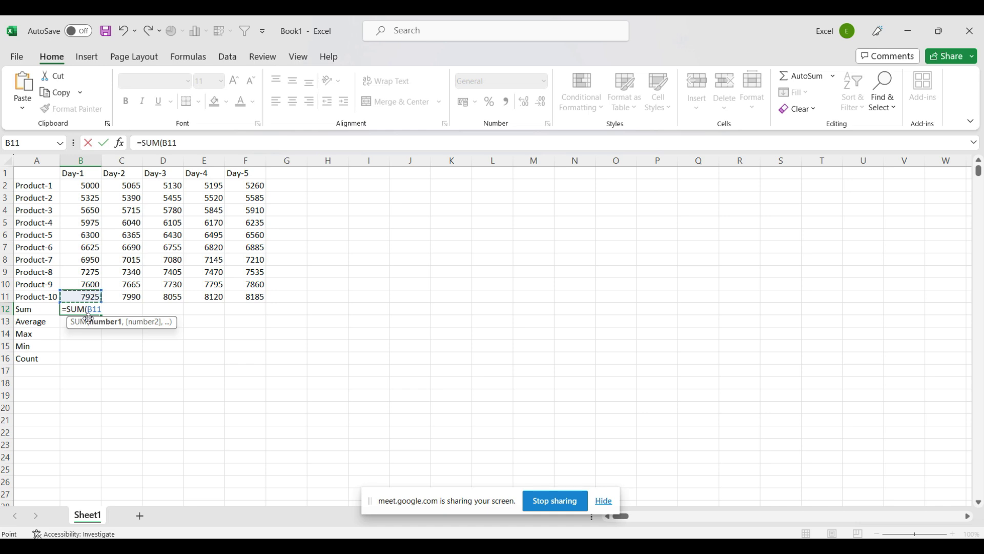
pyautogui.hotkey('shift', 'Up')
pyautogui.hotkey('shift', 'Up')
pyautogui.hotkey('shift', 'Up')
pyautogui.hotkey('shift', 'Up')
pyautogui.hotkey('shift', 'Up')
pyautogui.hotkey('shift', 'Up')
pyautogui.hotkey('shift', 'Up')
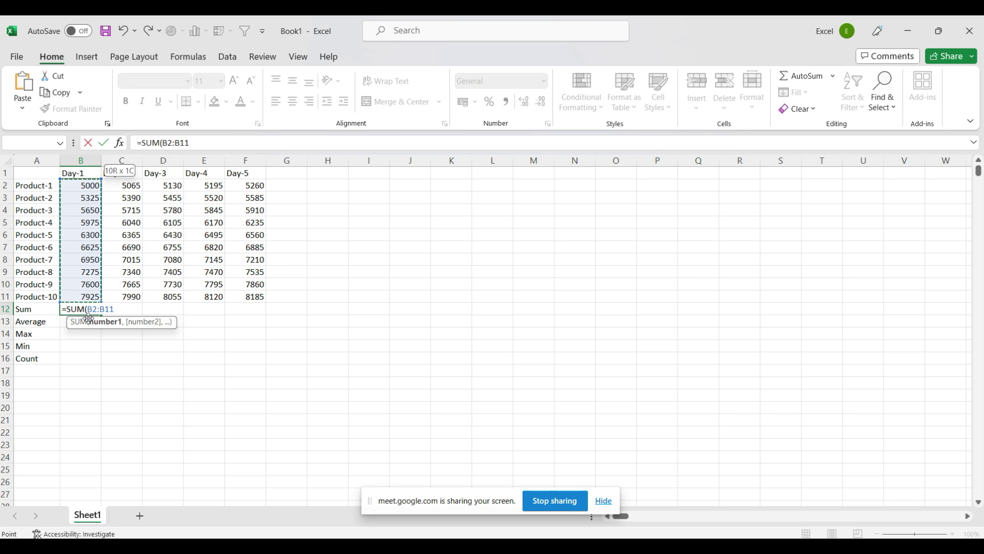
pyautogui.press('Return')
pyautogui.click(92, 309)
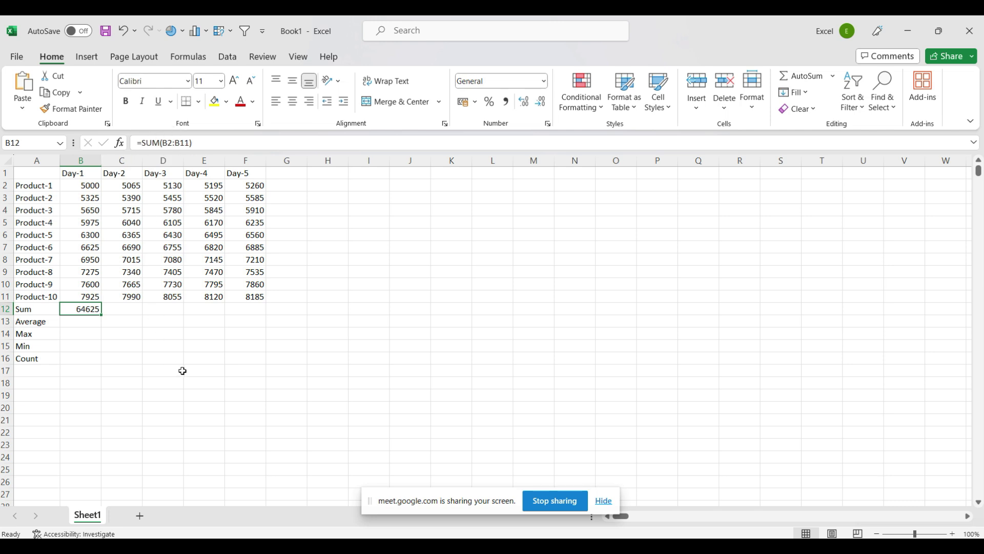
pyautogui.hotkey('shift', 'Right')
pyautogui.hotkey('shift', 'Right')
pyautogui.hotkey('shift', 'Right')
pyautogui.hotkey('shift', 'Right')
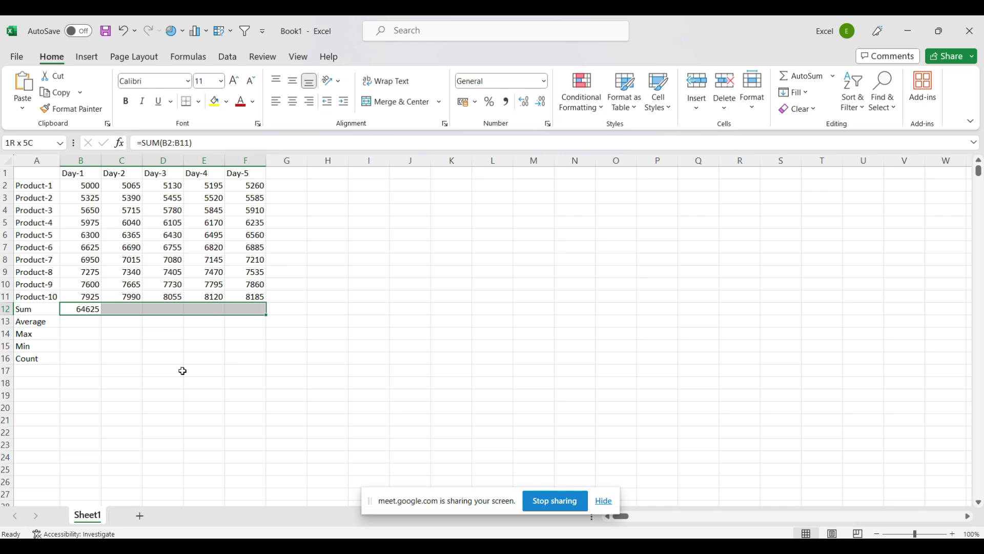
pyautogui.hotkey('ctrl', 'r')
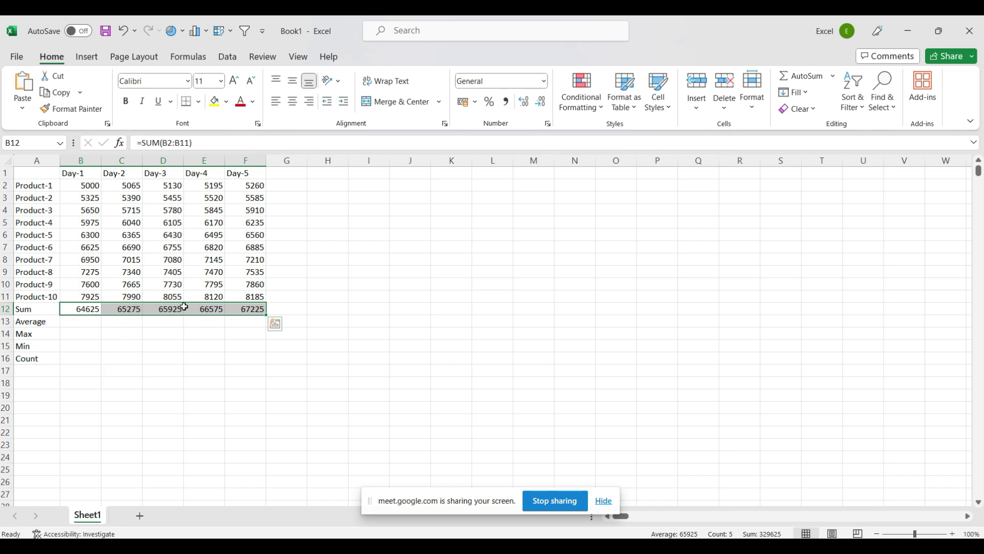
# Put a CTRL R note in K2 and move it to P3
pyautogui.click(460, 182)
pyautogui.write('CTRL R')
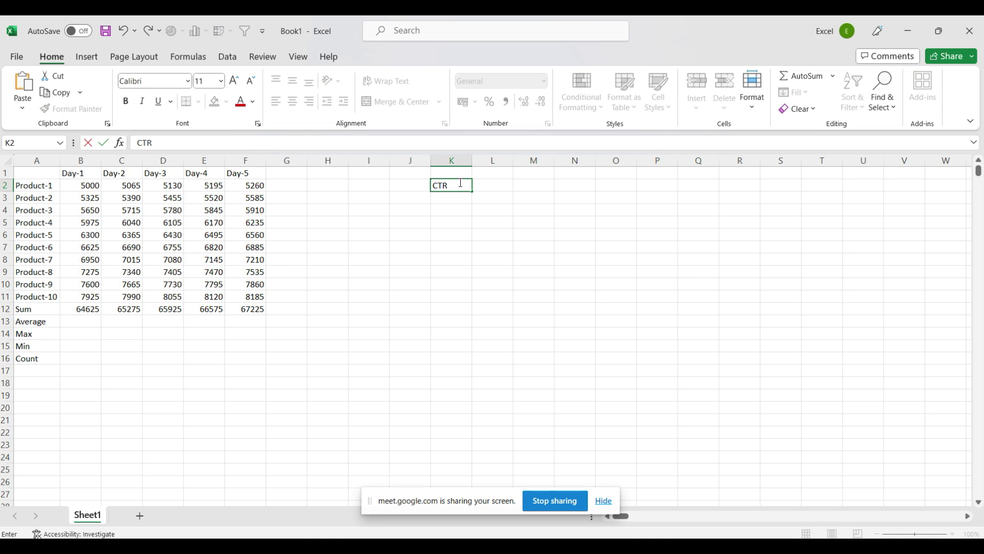
pyautogui.click(547, 235)
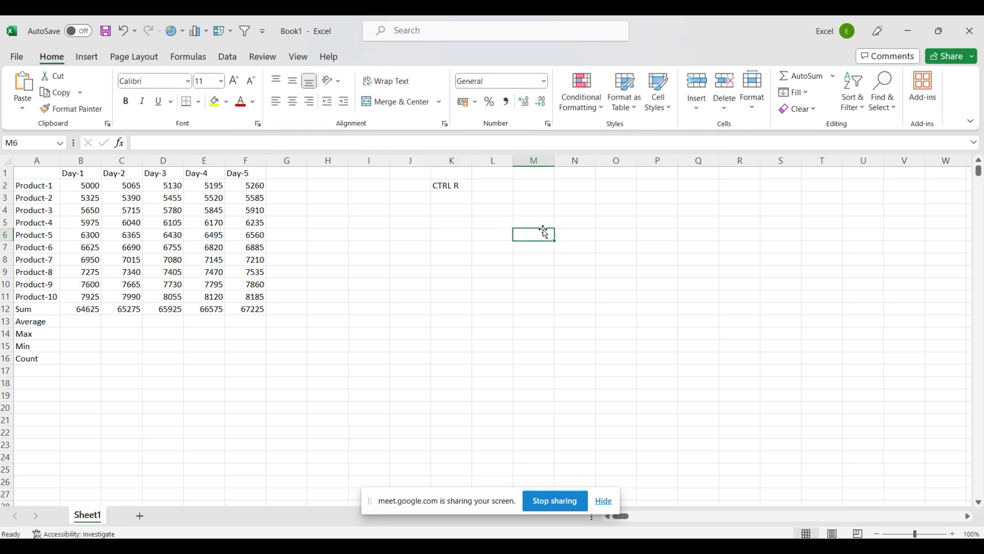
pyautogui.click(457, 188)
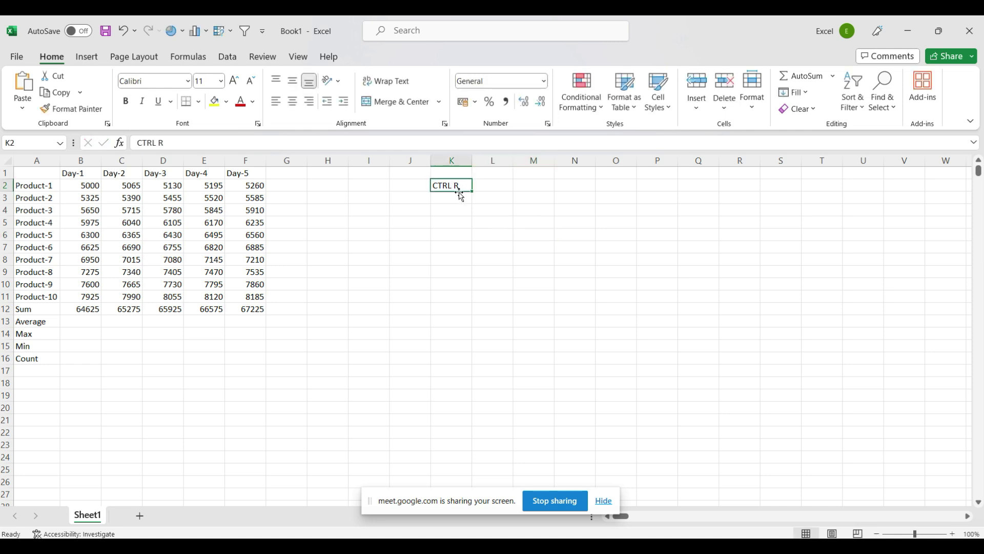
pyautogui.moveTo(460, 193); pyautogui.dragTo(674, 195)
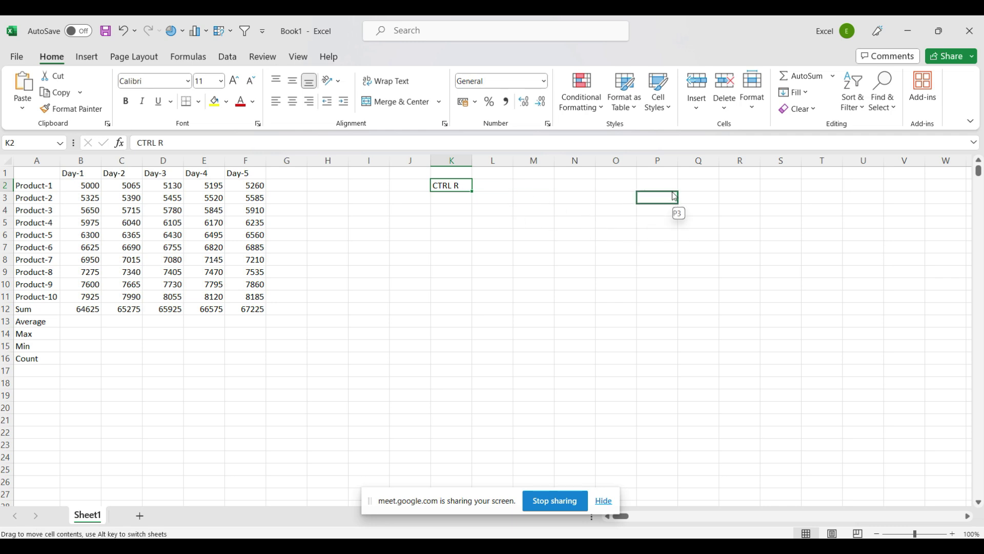
# Draw a rounded rectangle over K2:O7 labelled CTRL R
pyautogui.click(91, 58)
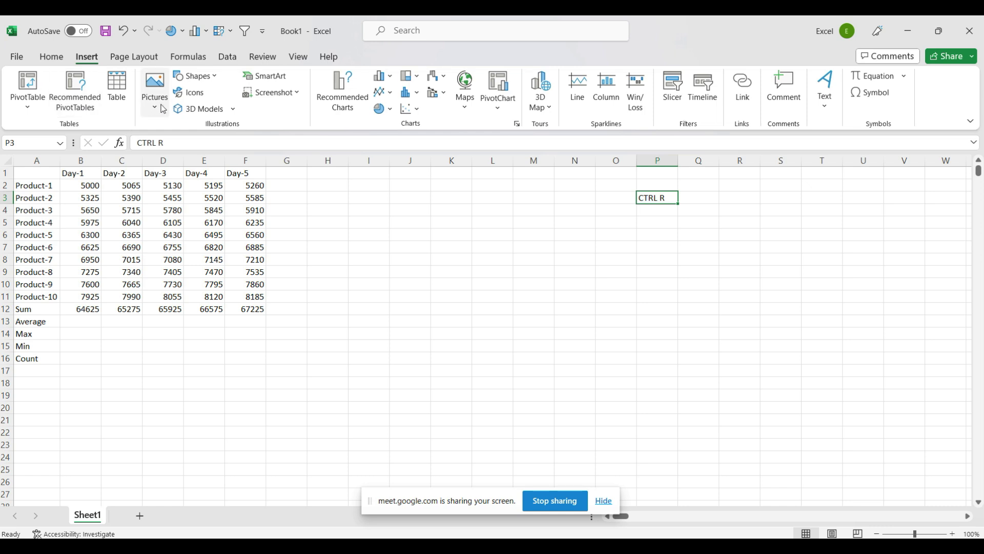
pyautogui.click(217, 75)
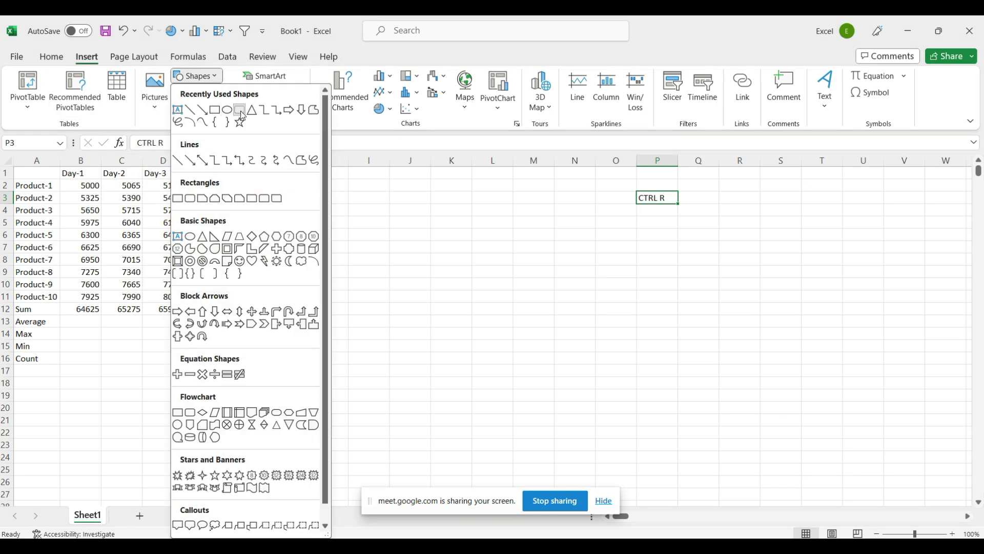
pyautogui.click(241, 111)
pyautogui.moveTo(452, 183); pyautogui.dragTo(620, 257)
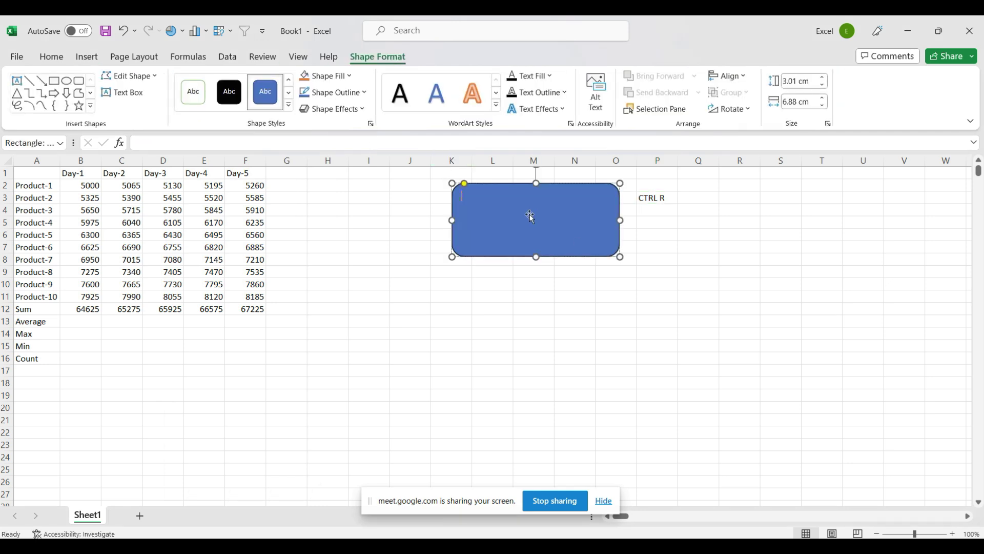
pyautogui.write('CTRL R')
pyautogui.click(655, 197)
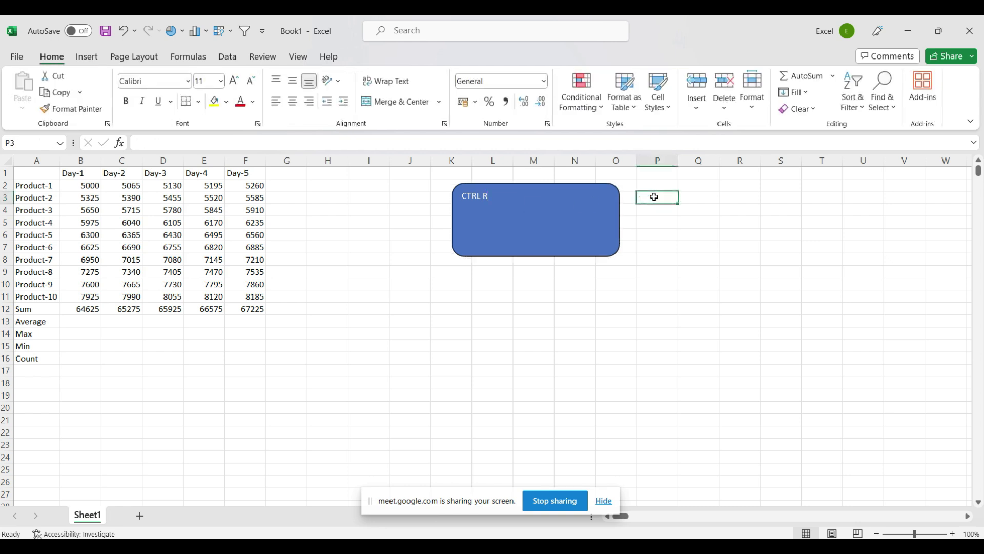
# Enlarge the CTRL R label to 28 pt and move the box right to columns Q–U
pyautogui.click(490, 196)
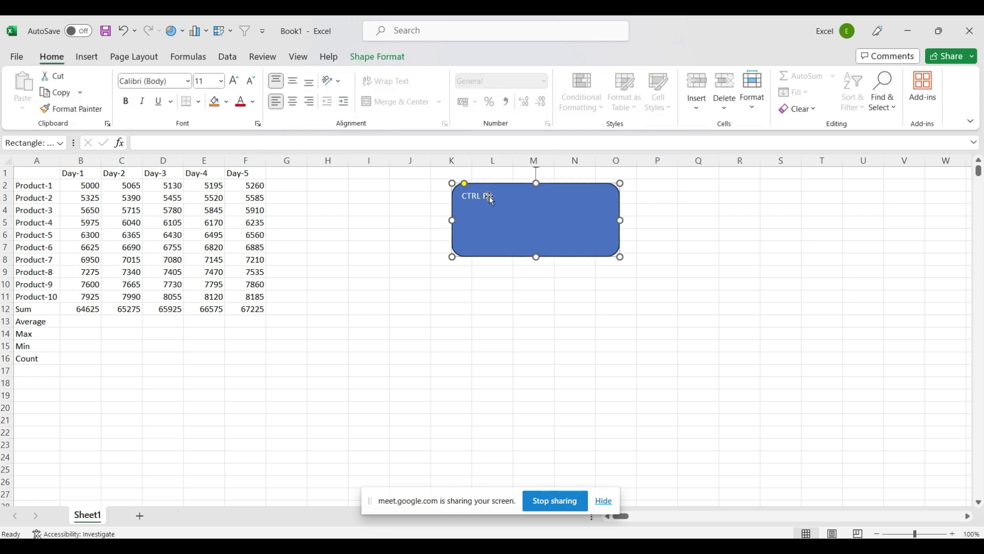
pyautogui.moveTo(464, 197); pyautogui.dragTo(490, 196)
pyautogui.click(233, 84)
pyautogui.click(233, 84)
pyautogui.click(234, 84)
pyautogui.click(234, 83)
pyautogui.click(234, 83)
pyautogui.click(234, 83)
pyautogui.click(234, 84)
pyautogui.click(718, 232)
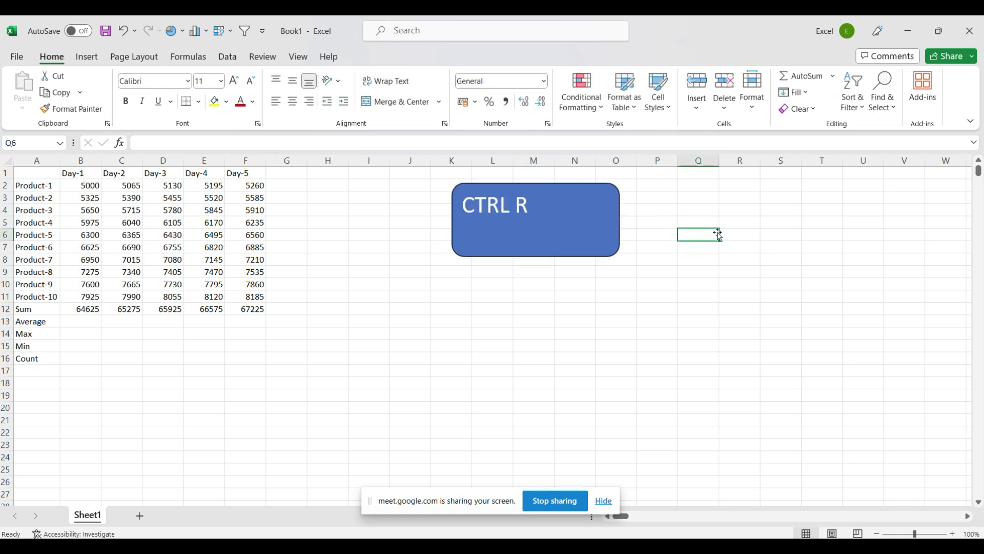
pyautogui.moveTo(557, 192); pyautogui.dragTo(799, 182)
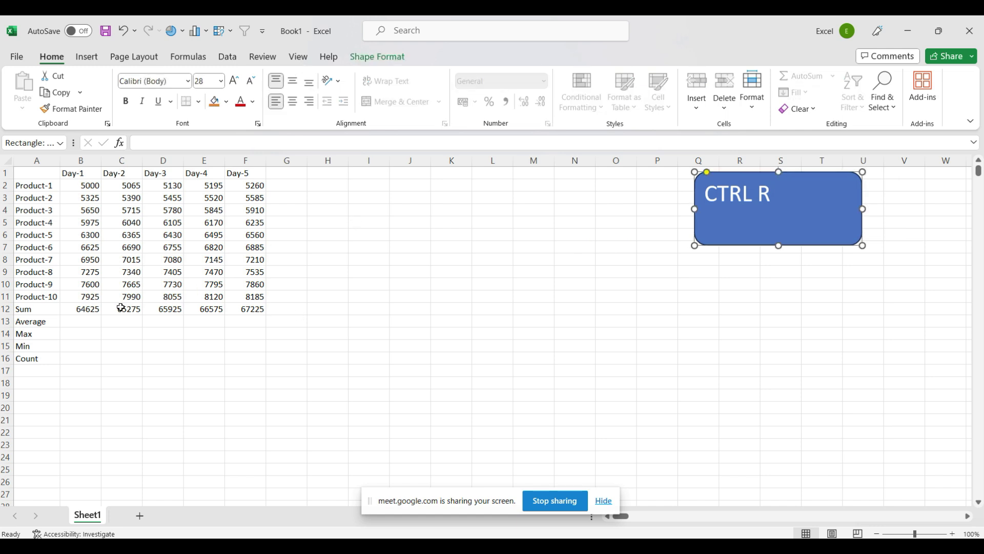
pyautogui.click(82, 322)
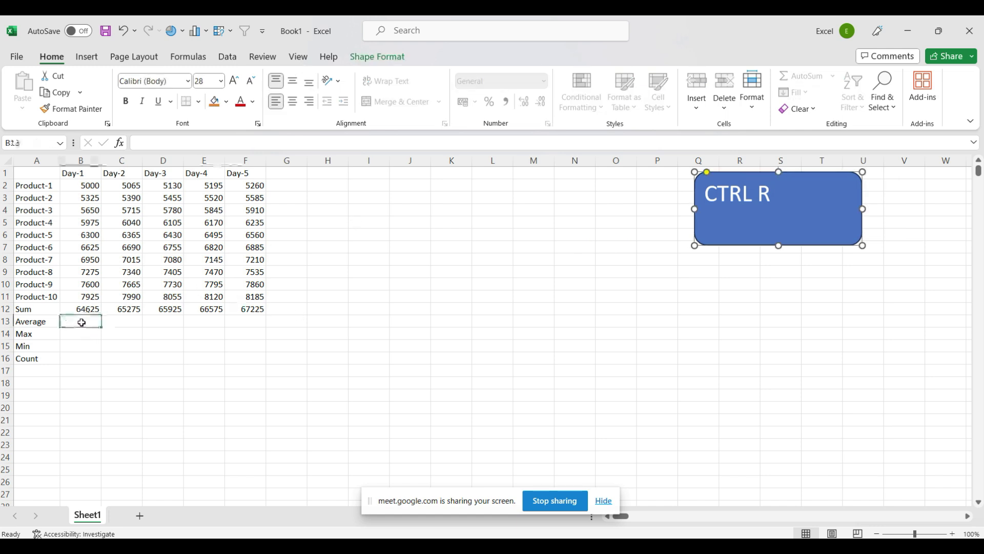
# Enter =AVERAGE(B2:B11) in B13 and fill it right across B13:F13
pyautogui.write('=av')
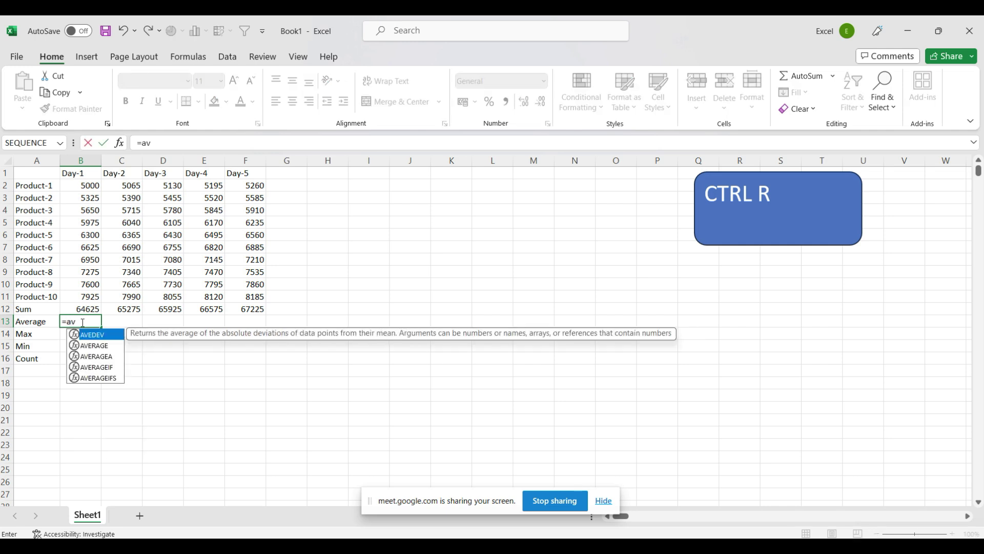
pyautogui.press('Down')
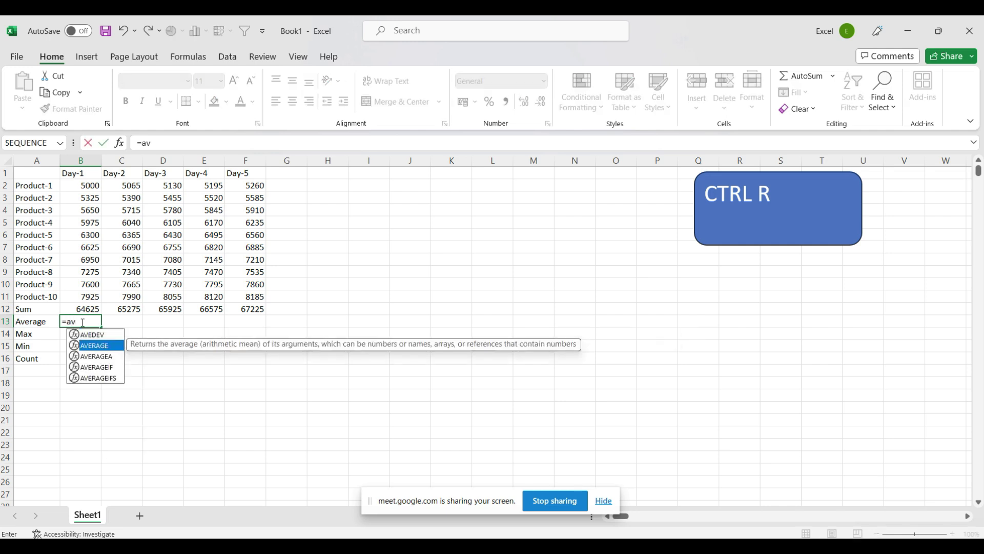
pyautogui.press('Tab')
pyautogui.press('Up')
pyautogui.press('Up')
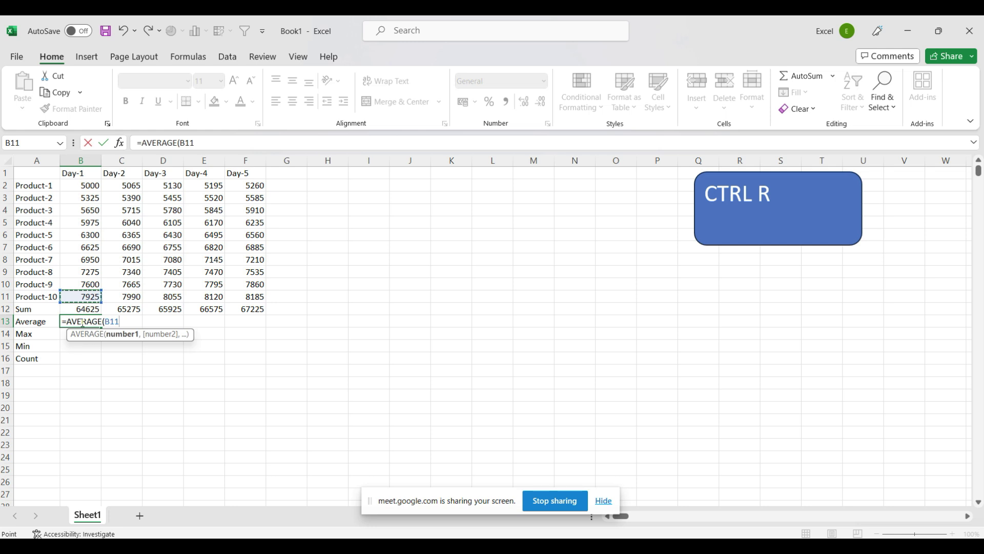
pyautogui.hotkey('shift', 'Up')
pyautogui.hotkey('shift', 'Up')
pyautogui.hotkey('shift', 'Up')
pyautogui.hotkey('shift', 'Up')
pyautogui.hotkey('shift', 'Up')
pyautogui.hotkey('shift', 'Up')
pyautogui.hotkey('shift', 'Up')
pyautogui.press('Return')
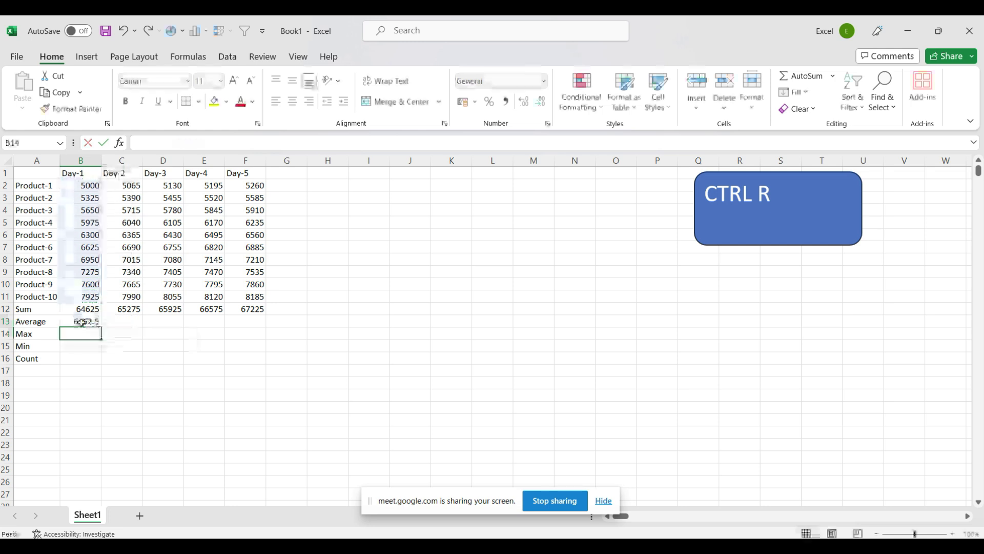
pyautogui.press('Up')
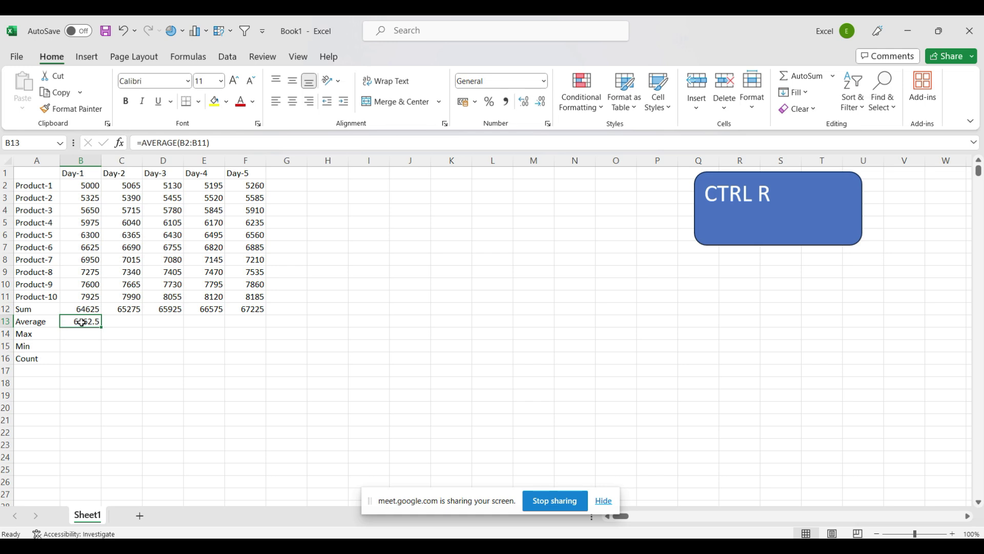
pyautogui.hotkey('shift', 'Right')
pyautogui.hotkey('shift', 'Right')
pyautogui.hotkey('shift', 'Right')
pyautogui.hotkey('shift', 'Right')
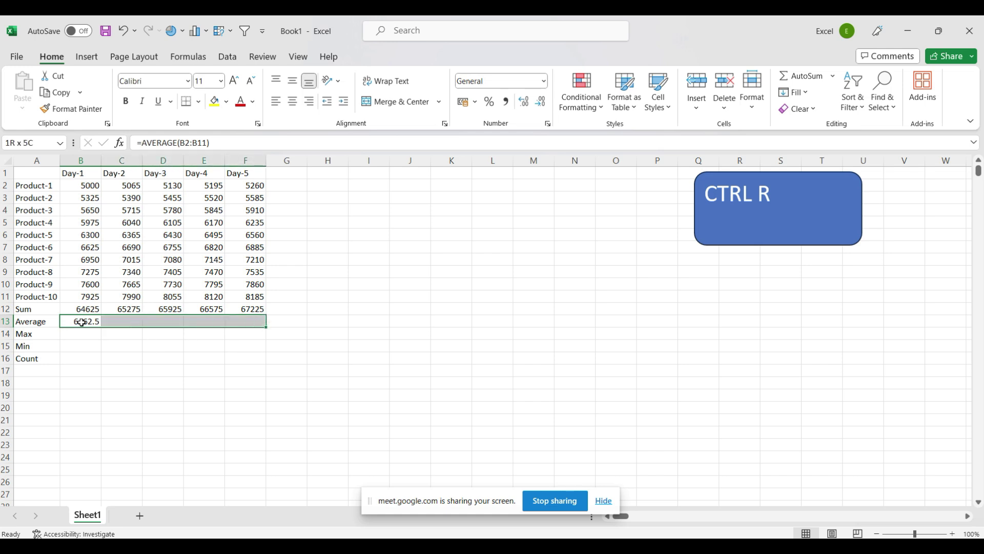
pyautogui.hotkey('ctrl', 'r')
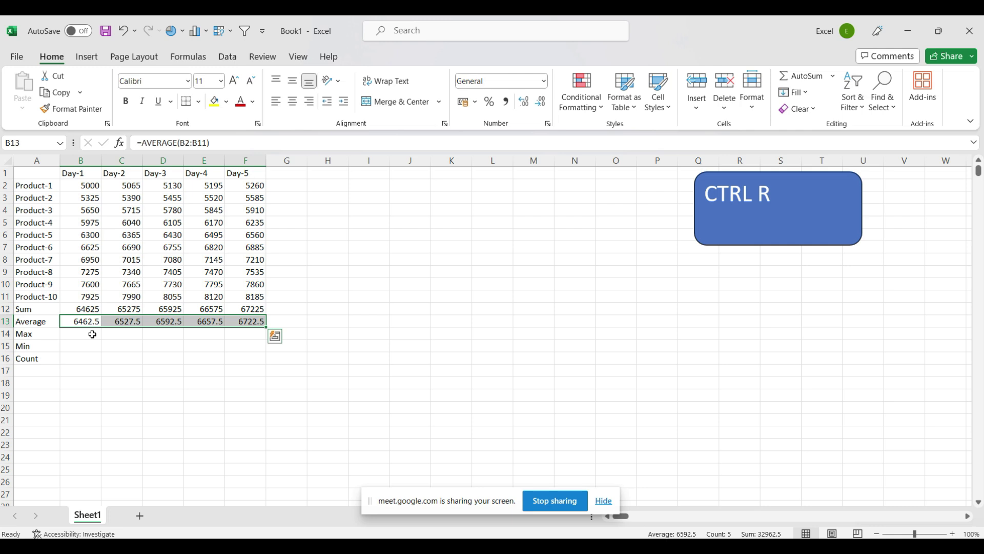
# Enter =MAX(B2:B11) in B14 and fill it across the Max row to Day-5
pyautogui.click(93, 334)
pyautogui.write('=max(')
pyautogui.press('Up')
pyautogui.press('Up')
pyautogui.press('Up')
pyautogui.hotkey('shift', 'Up')
pyautogui.hotkey('shift', 'Up')
pyautogui.hotkey('shift', 'Up')
pyautogui.hotkey('shift', 'Up')
pyautogui.hotkey('shift', 'Up')
pyautogui.hotkey('shift', 'Up')
pyautogui.press('Return')
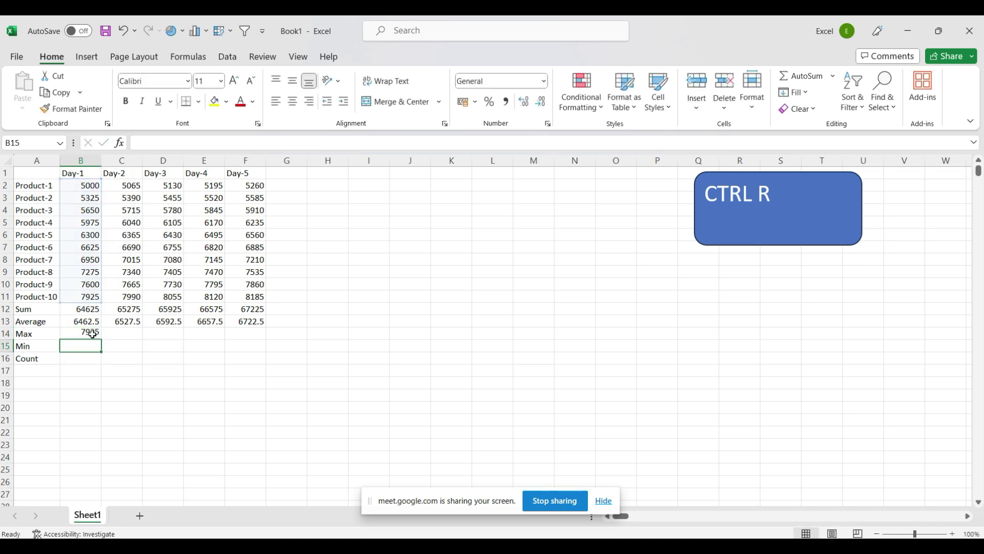
pyautogui.click(93, 334)
pyautogui.hotkey('shift', 'Right')
pyautogui.hotkey('shift', 'Right')
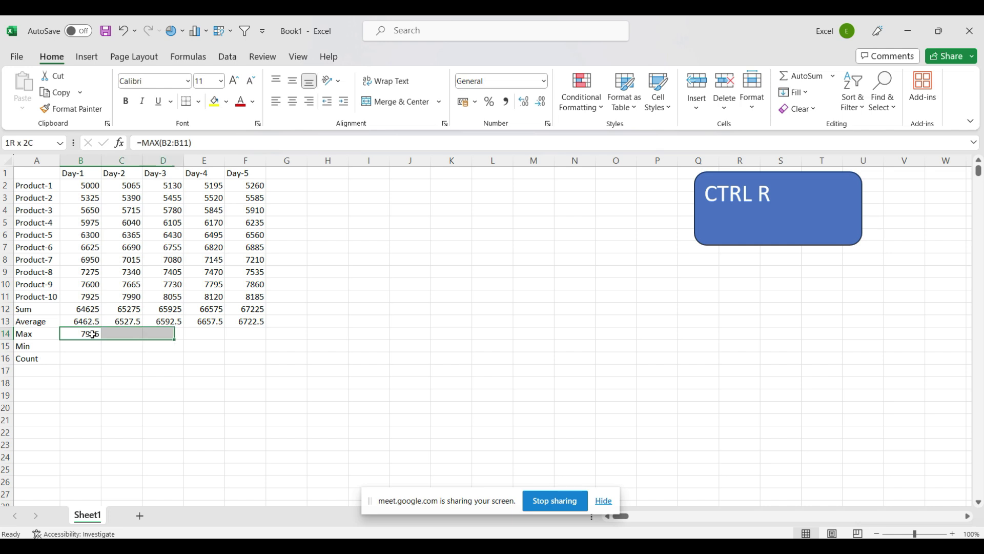
pyautogui.hotkey('shift', 'Right')
pyautogui.hotkey('shift', 'Right')
pyautogui.hotkey('ctrl', 'r')
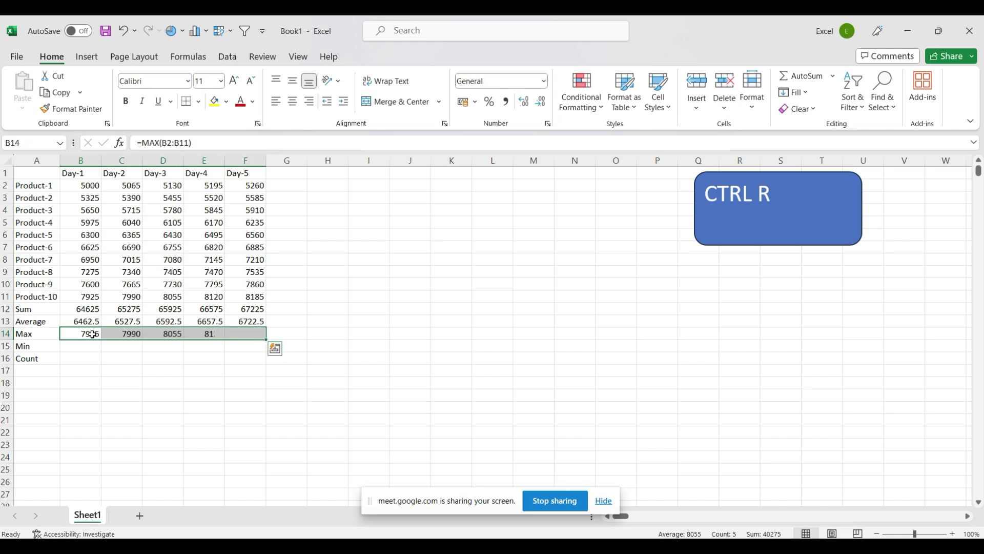
# Enter =MIN(B2:B11) in B15 and fill it across the Min row to Day-5
pyautogui.click(83, 346)
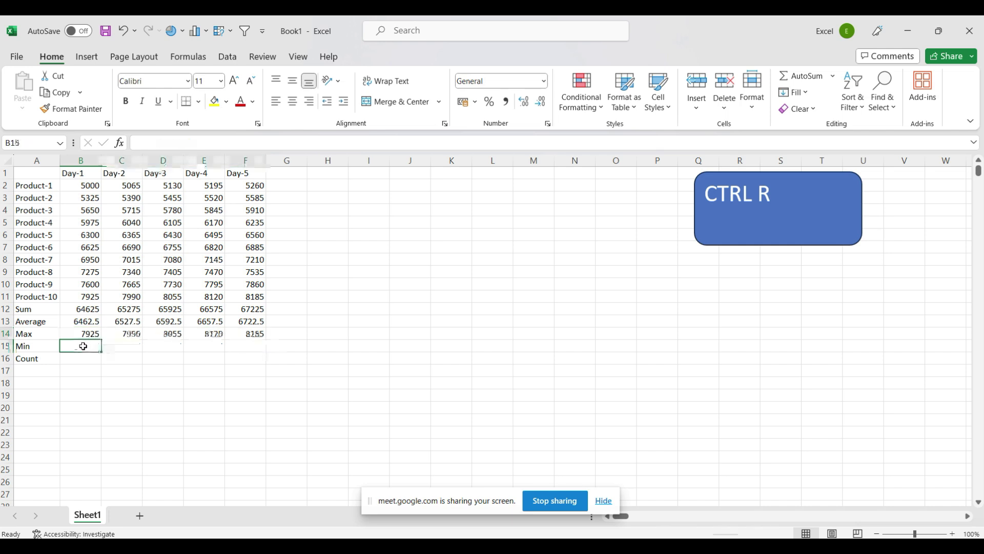
pyautogui.write('=min')
pyautogui.press('Tab')
pyautogui.press('Up')
pyautogui.press('Up')
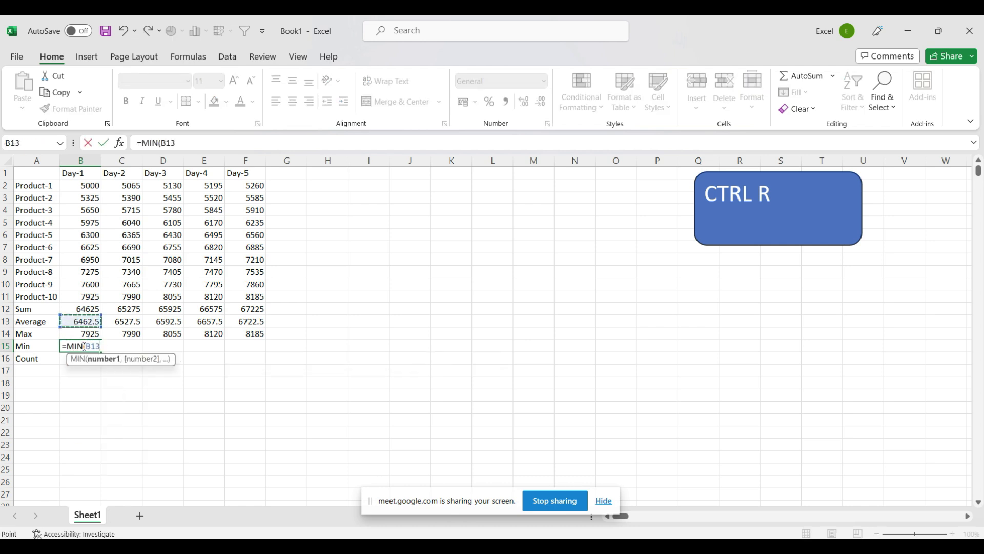
pyautogui.press('Up')
pyautogui.press('Up')
pyautogui.hotkey('shift', 'Up')
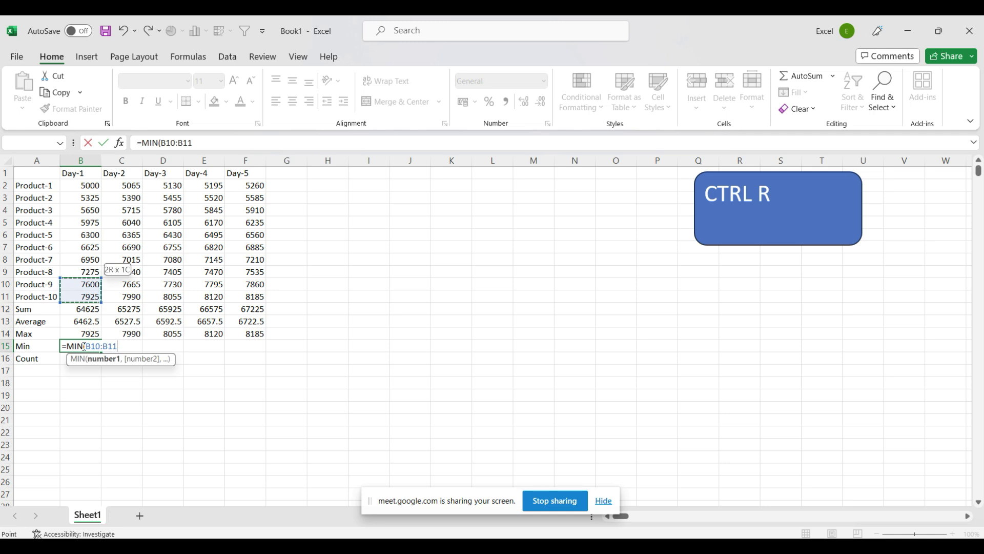
pyautogui.hotkey('shift', 'Up')
pyautogui.hotkey('shift', 'Up')
pyautogui.hotkey('shift', 'Up')
pyautogui.press('Return')
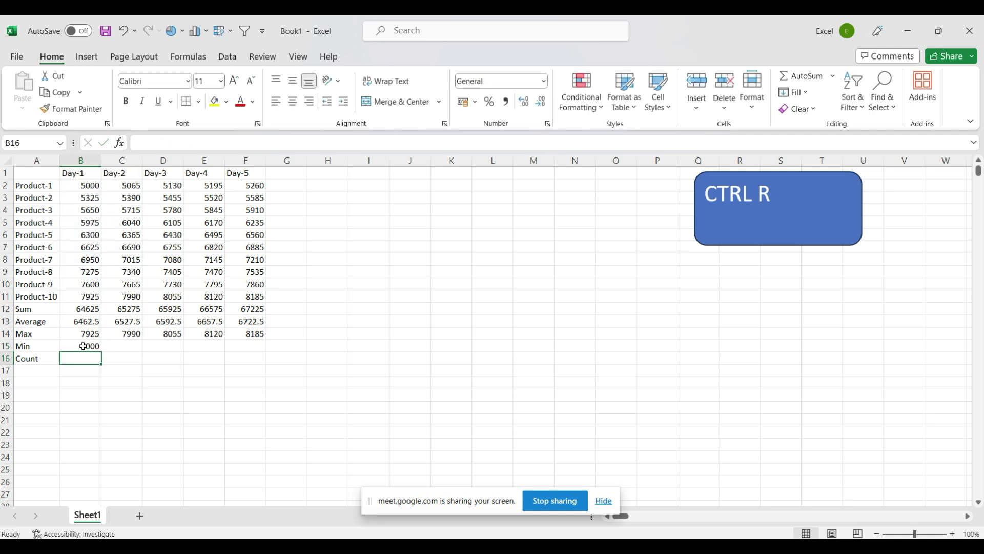
pyautogui.click(83, 346)
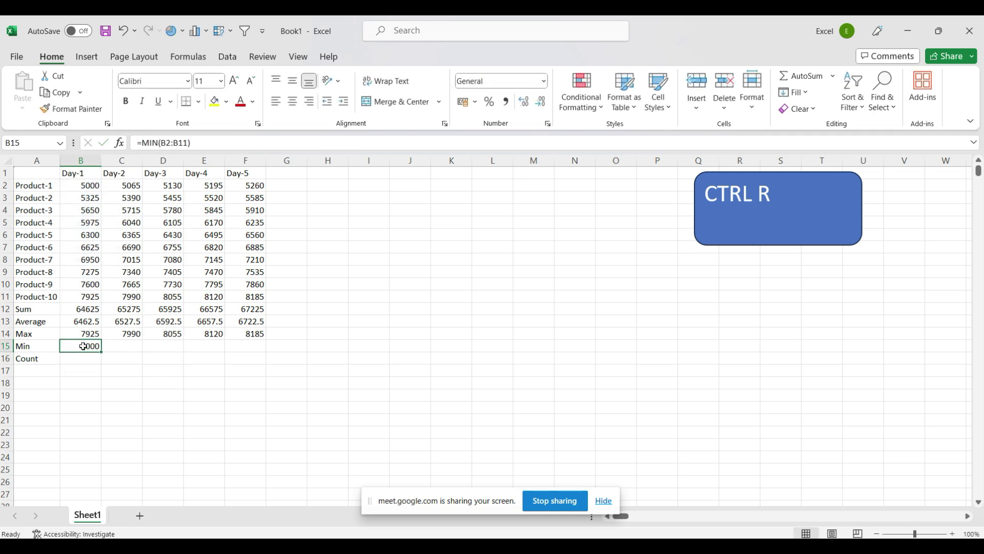
pyautogui.hotkey('shift', 'Right')
pyautogui.hotkey('shift', 'Right')
pyautogui.hotkey('shift', 'Right')
pyautogui.hotkey('shift', 'Right')
pyautogui.hotkey('shift', 'Right')
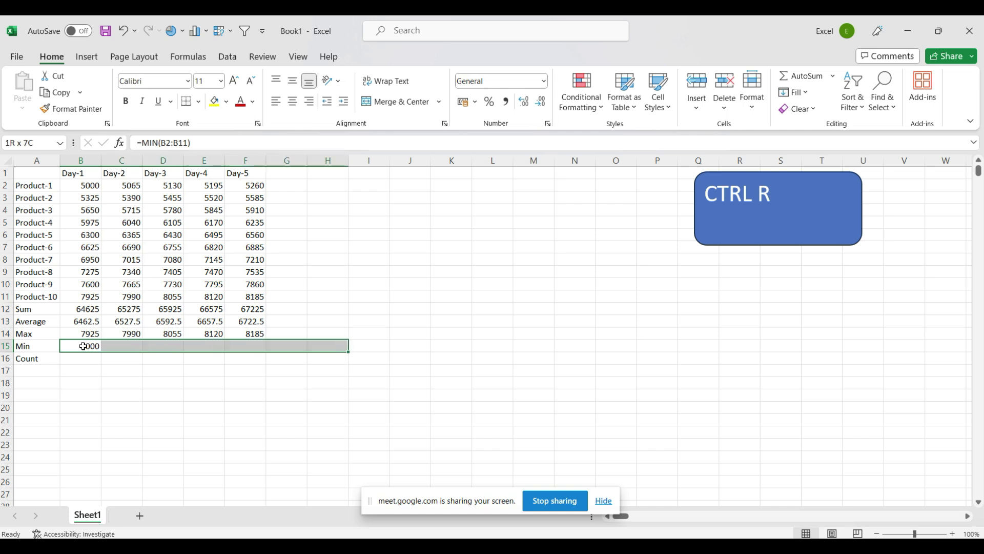
pyautogui.hotkey('shift', 'Left')
pyautogui.hotkey('shift', 'Left')
pyautogui.hotkey('ctrl', 'r')
pyautogui.click(83, 357)
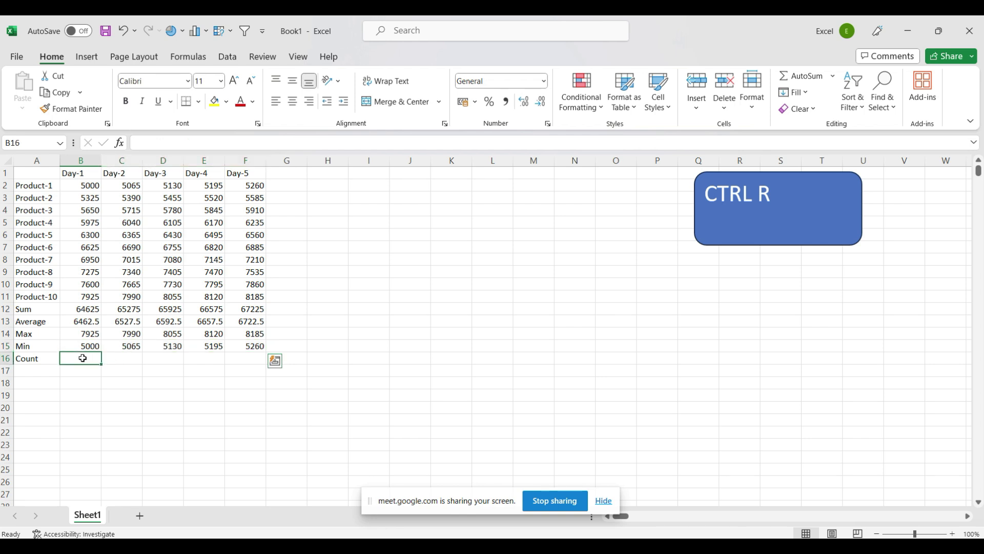
# Fill B16:F16 with =COUNT(B2:B11), select the summary block, then switch to Google Meet
pyautogui.write('=c')
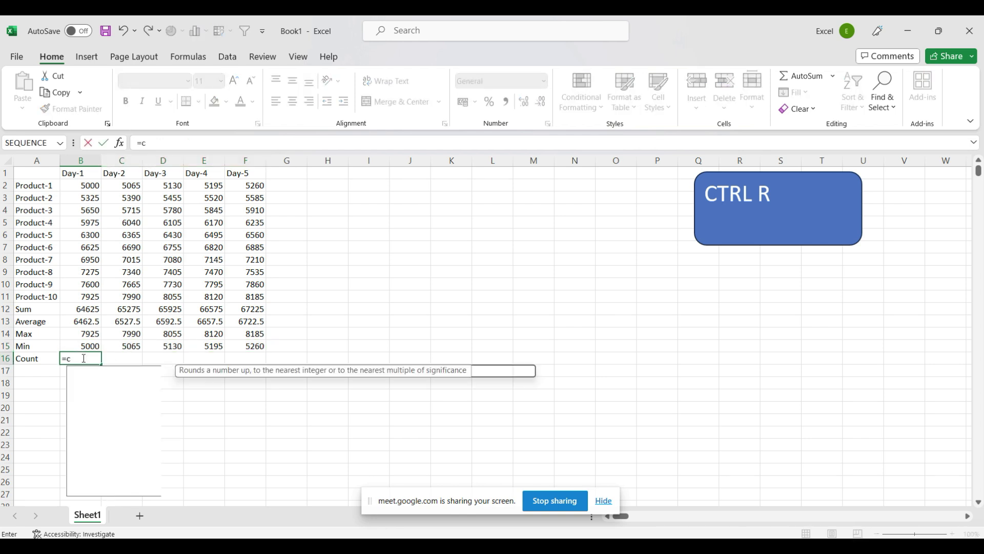
pyautogui.write('ount')
pyautogui.press('Tab')
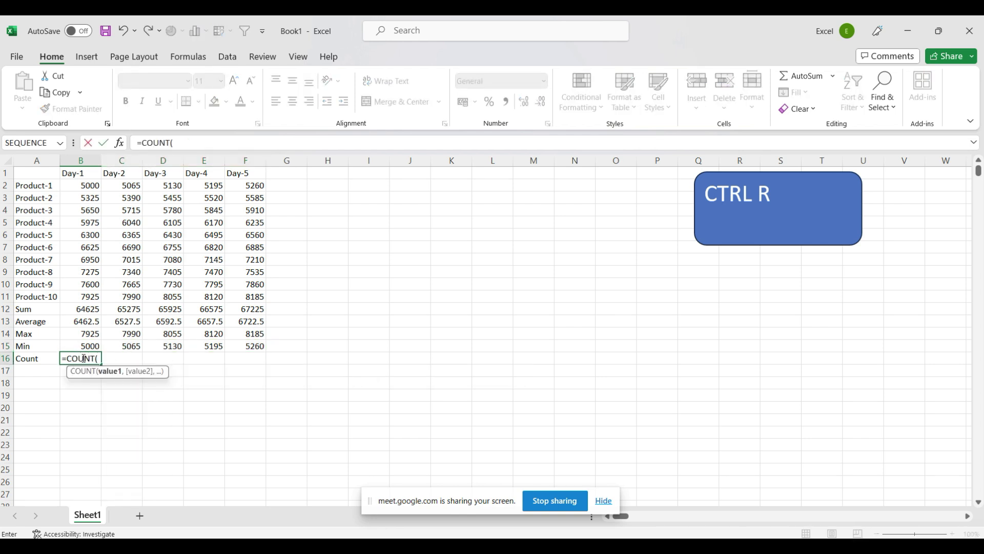
pyautogui.press('Up')
pyautogui.press('Up')
pyautogui.press('Up')
pyautogui.press('Up')
pyautogui.press('Up')
pyautogui.hotkey('shift', 'Up')
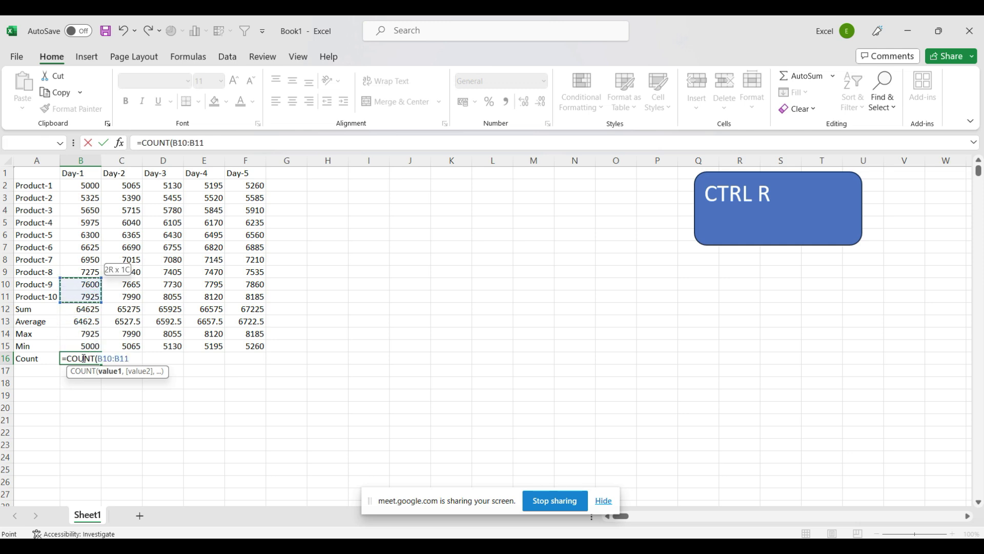
pyautogui.hotkey('shift', 'Up')
pyautogui.hotkey('shift', 'Up')
pyautogui.hotkey('shift', 'Up')
pyautogui.press('Return')
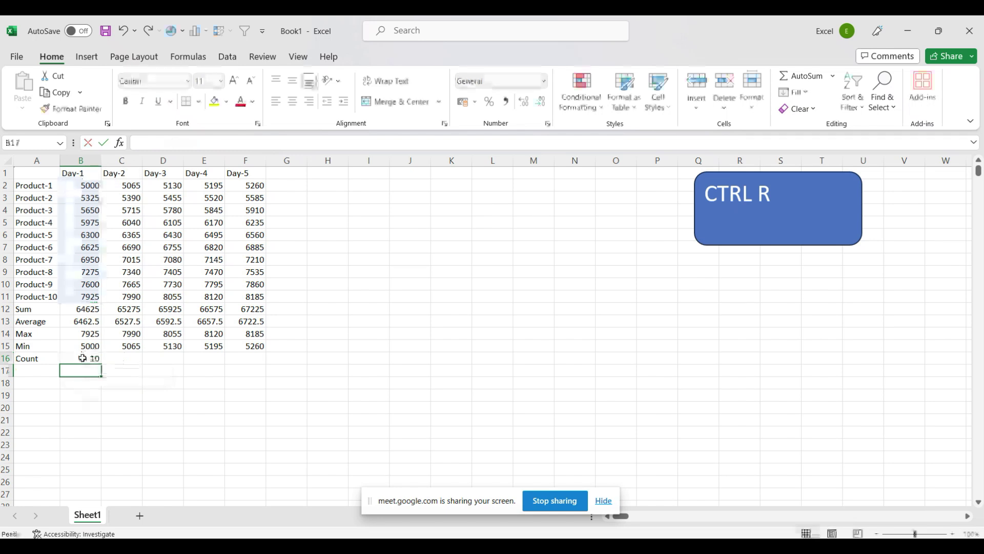
pyautogui.click(82, 358)
pyautogui.hotkey('shift', 'Right')
pyautogui.hotkey('shift', 'Right')
pyautogui.hotkey('shift', 'Right')
pyautogui.hotkey('shift', 'Right')
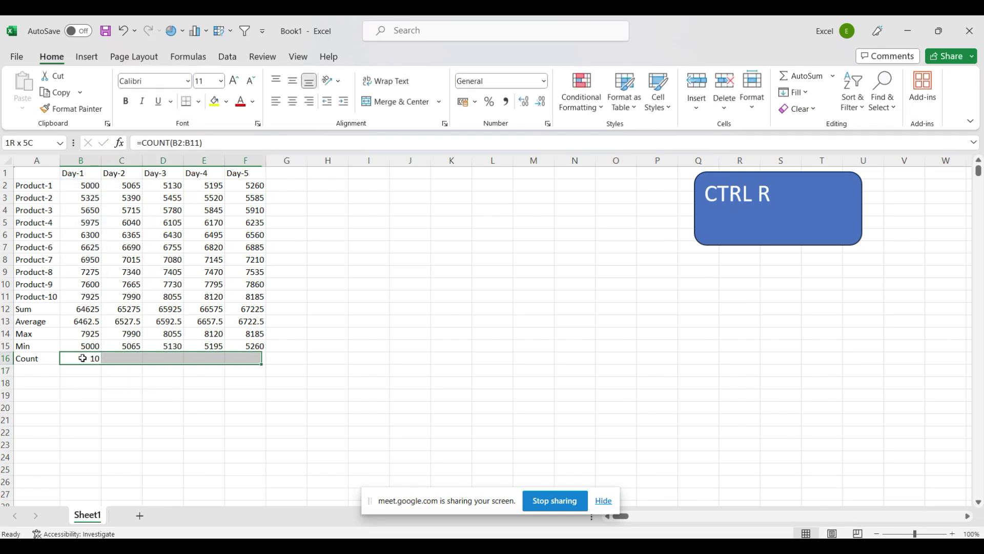
pyautogui.hotkey('ctrl', 'r')
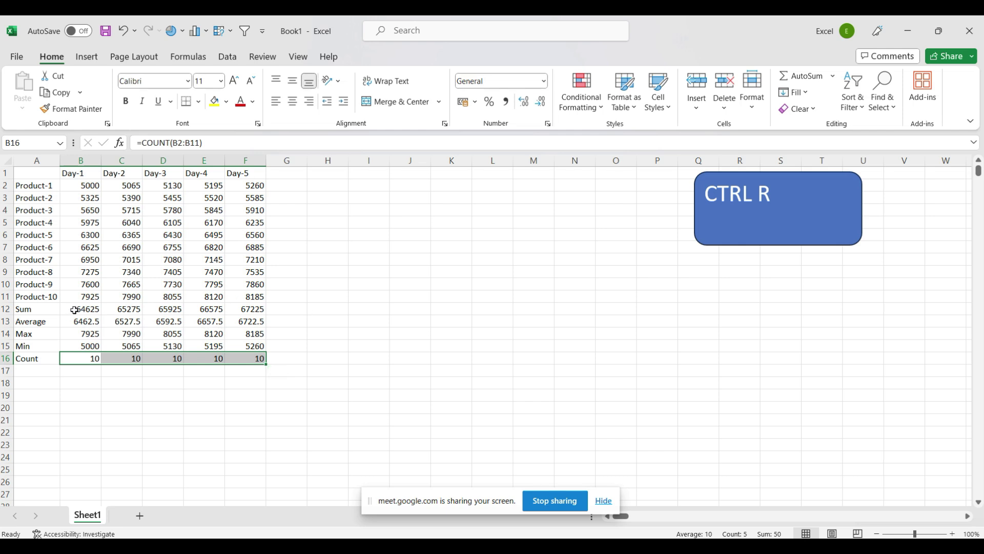
pyautogui.moveTo(77, 309)
pyautogui.mouseDown()
pyautogui.moveTo(124, 306)
pyautogui.moveTo(256, 359)
pyautogui.mouseUp()
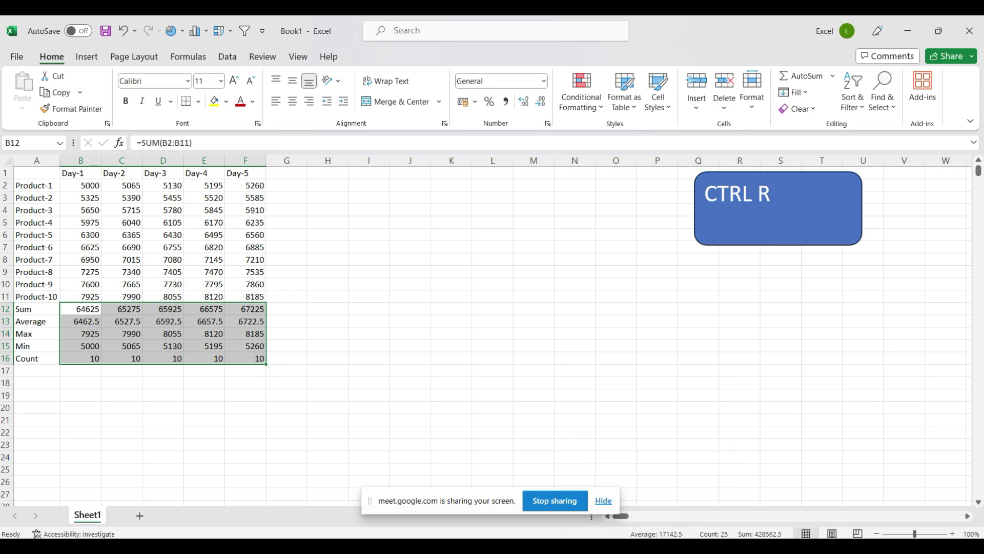
pyautogui.click(482, 489)
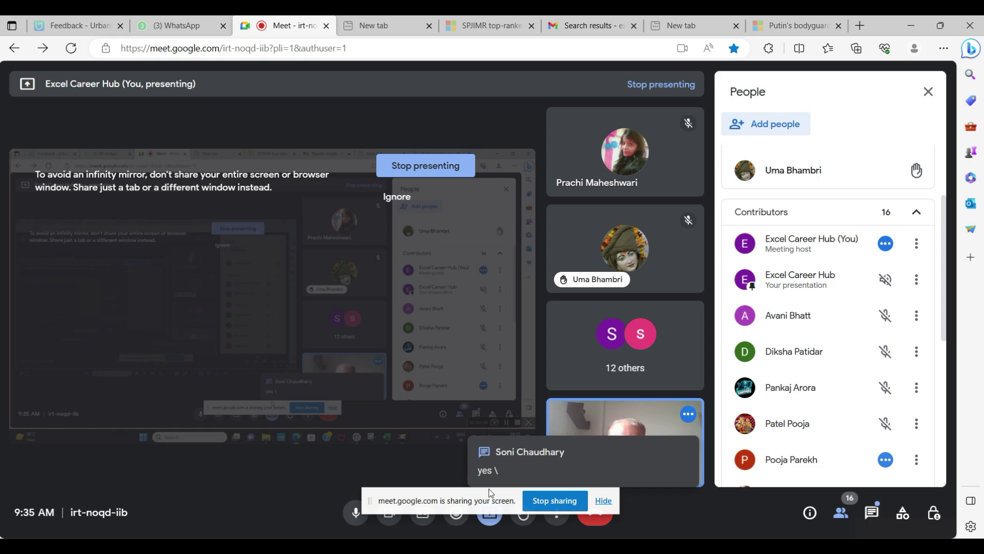
# Switch from the Google Meet call back to the Excel workbook
pyautogui.hotkey('alt', 'Tab')
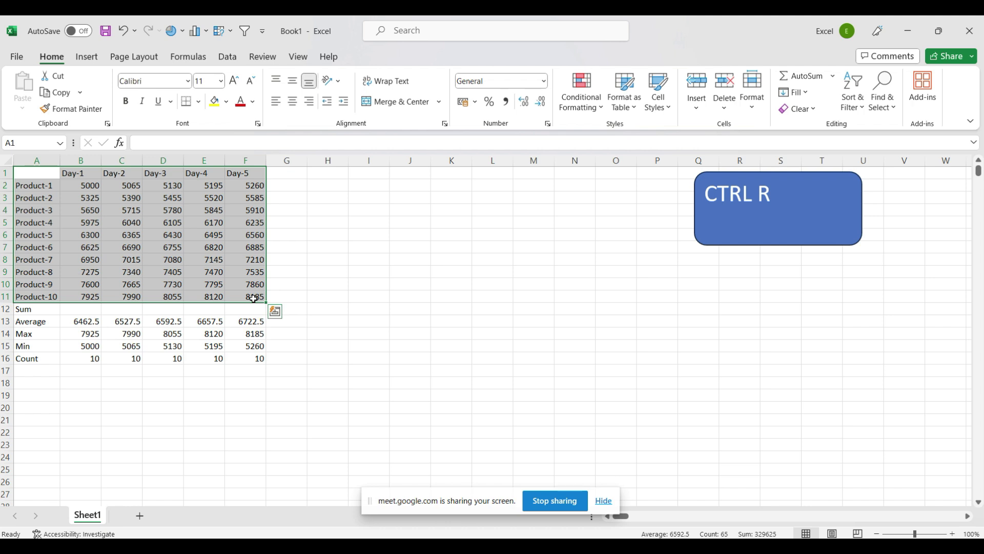
# Inspect the SEQUENCE data, then AutoSum the Day-1 values in B12 and fill across
pyautogui.click(84, 188)
pyautogui.hotkey('ctrl', 'shift', 'Down')
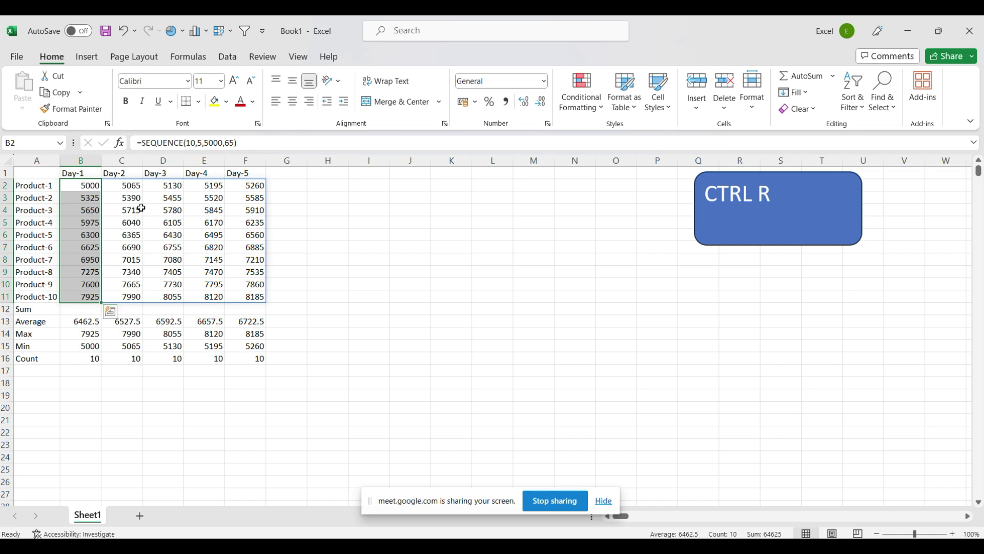
pyautogui.click(360, 230)
pyautogui.click(83, 305)
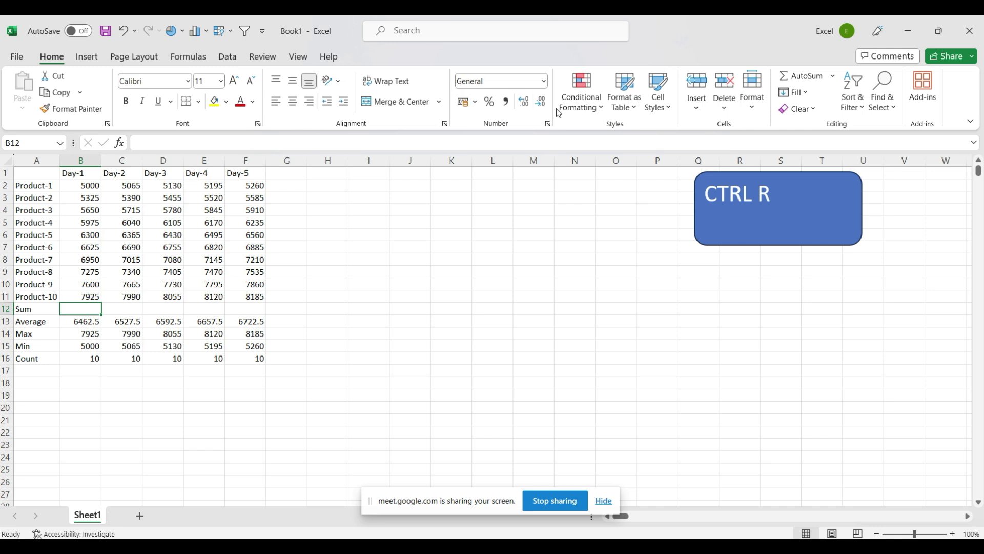
pyautogui.click(819, 80)
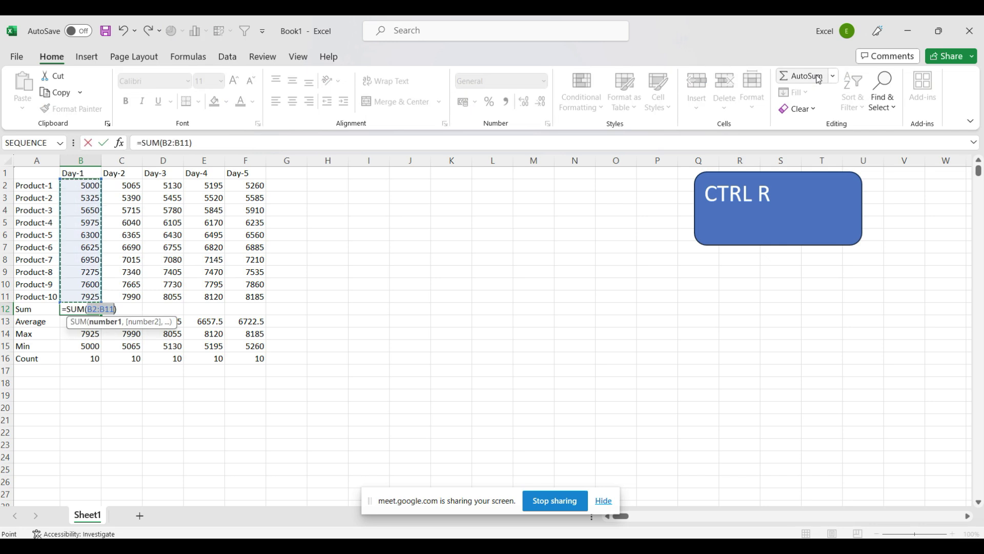
pyautogui.press('Return')
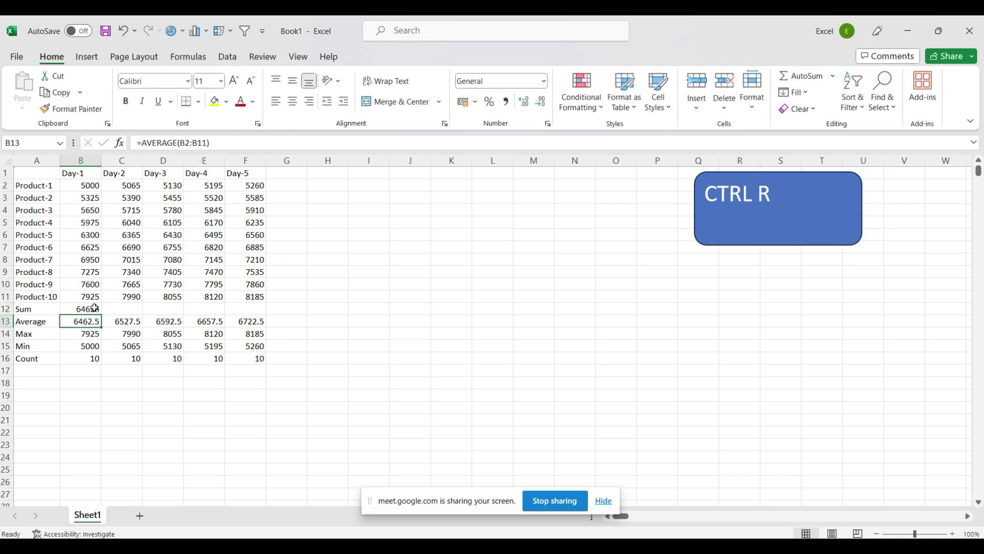
pyautogui.click(95, 309)
pyautogui.hotkey('shift', 'Right')
pyautogui.hotkey('shift', 'Right')
pyautogui.hotkey('shift', 'Right')
pyautogui.hotkey('shift', 'Right')
pyautogui.hotkey('ctrl', 'r')
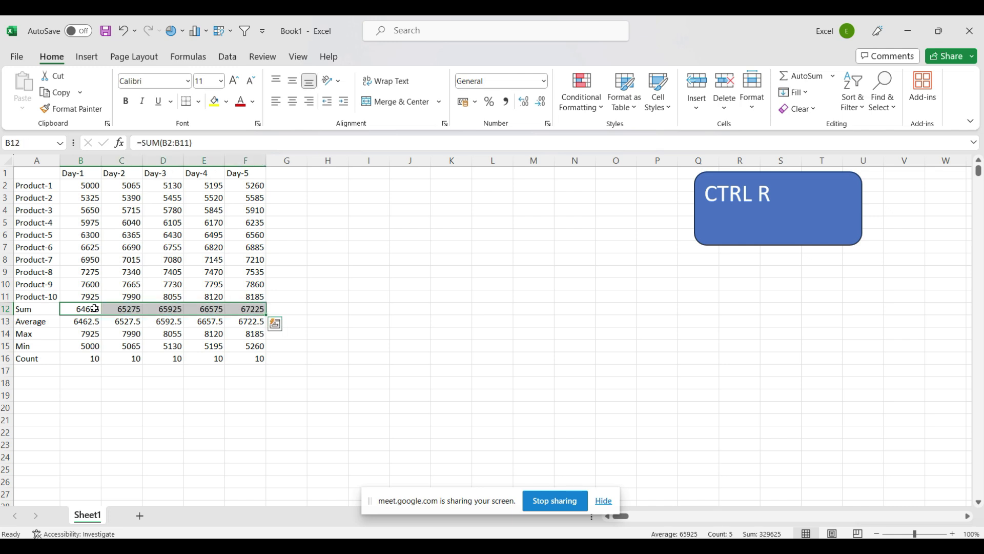
# Clear the Sum row and re-enter =SUM(B2:B11) in B12, filled right to F12
pyautogui.press('Delete')
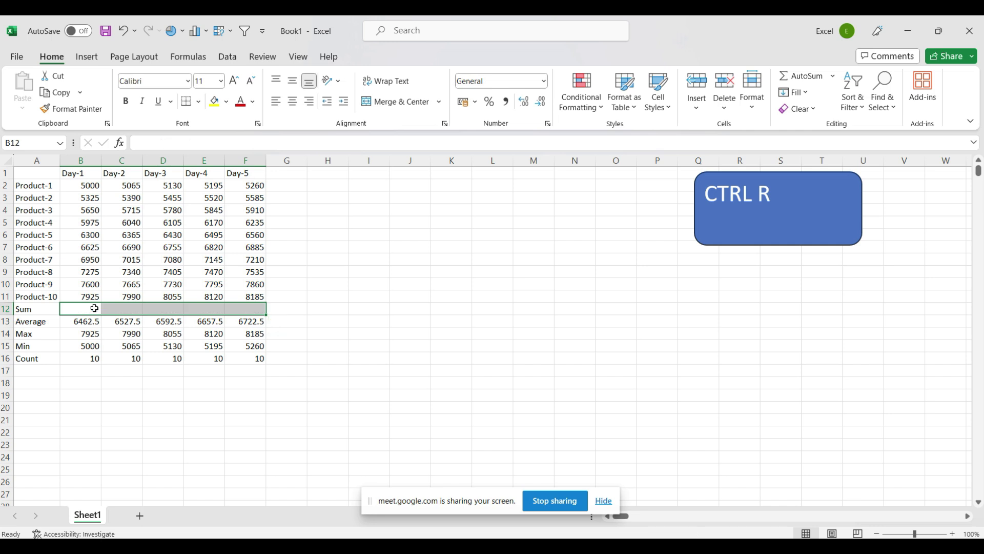
pyautogui.click(88, 309)
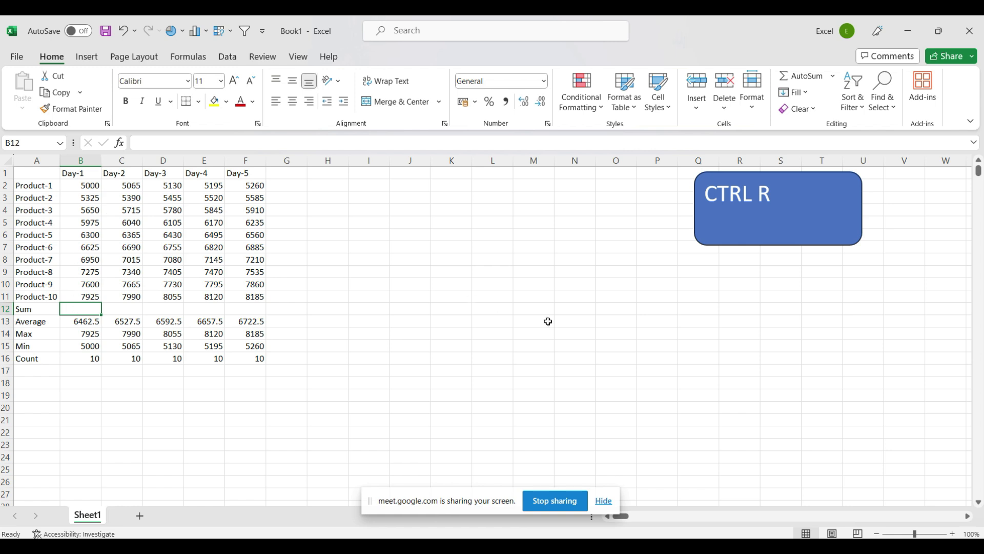
pyautogui.hotkey('alt', '=')
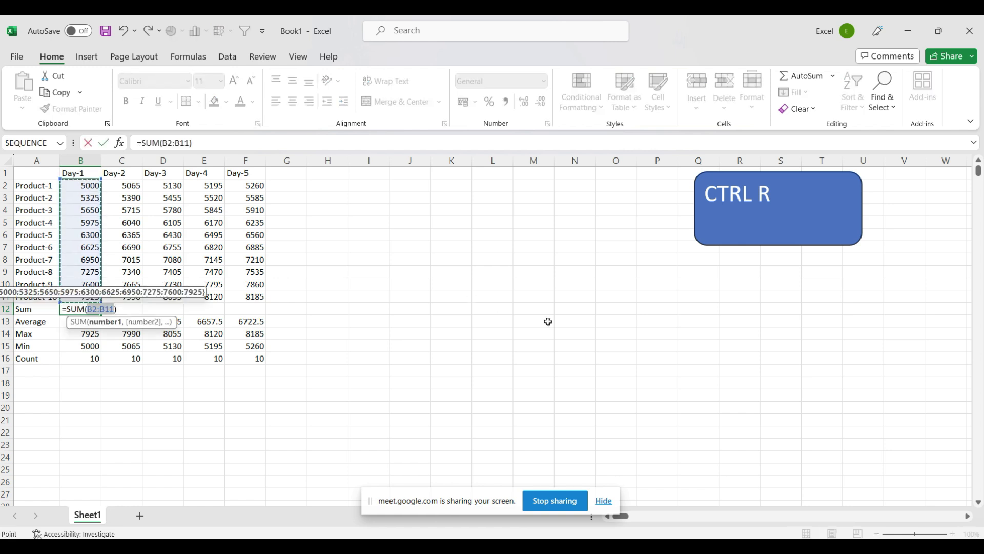
pyautogui.press('Return')
pyautogui.press('Up')
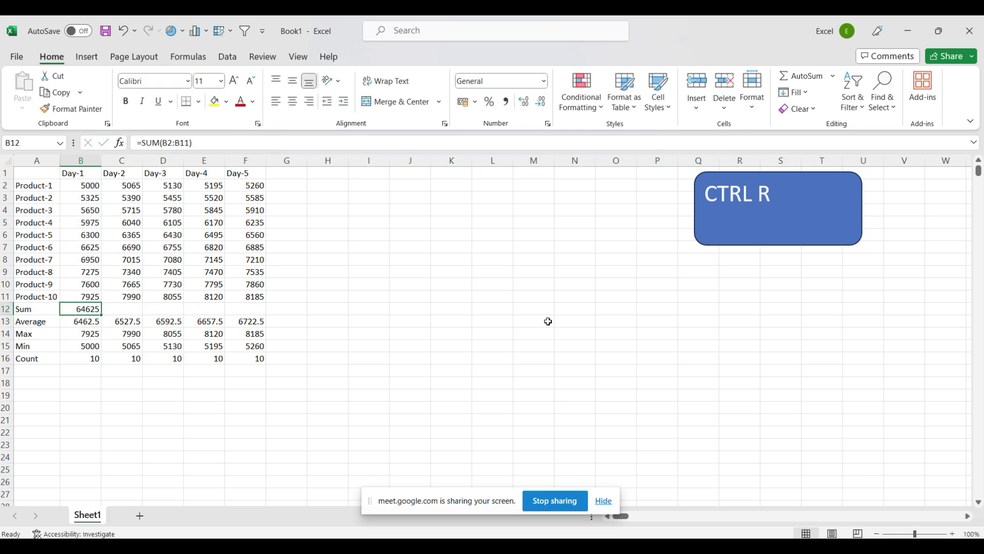
pyautogui.hotkey('shift', 'Right')
pyautogui.hotkey('shift', 'Right')
pyautogui.hotkey('shift', 'Right')
pyautogui.hotkey('shift', 'Right')
pyautogui.hotkey('ctrl', 'r')
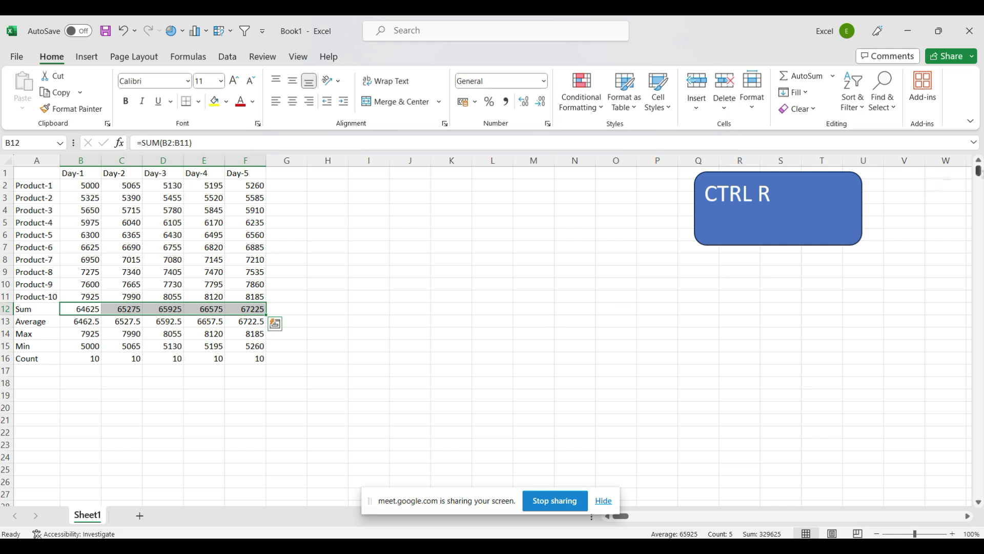
pyautogui.click(772, 194)
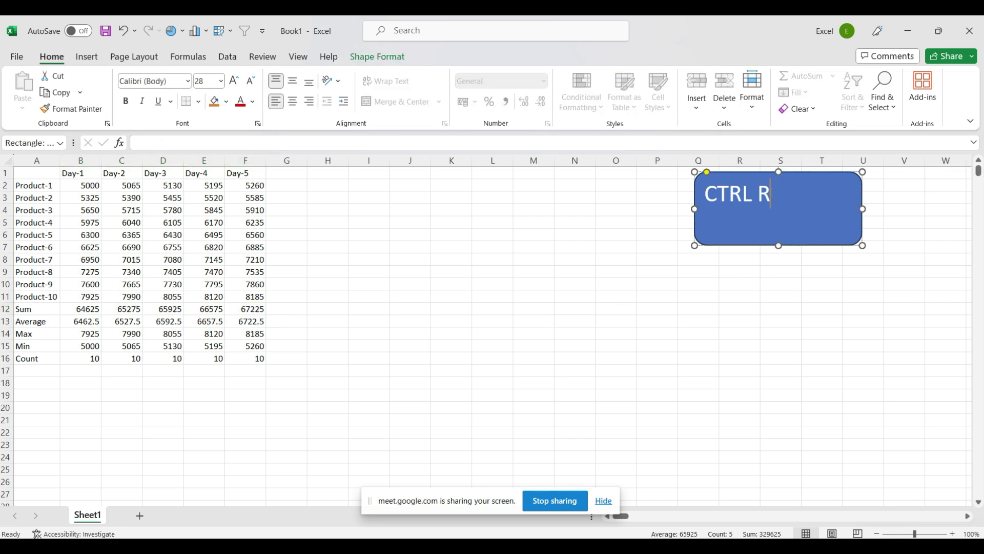
# Add a second line reading 'Alt =' below 'CTRL R' in the blue note
pyautogui.press('Return')
pyautogui.write('Alt +')
pyautogui.press('BackSpace')
pyautogui.write('=')
pyautogui.click(720, 295)
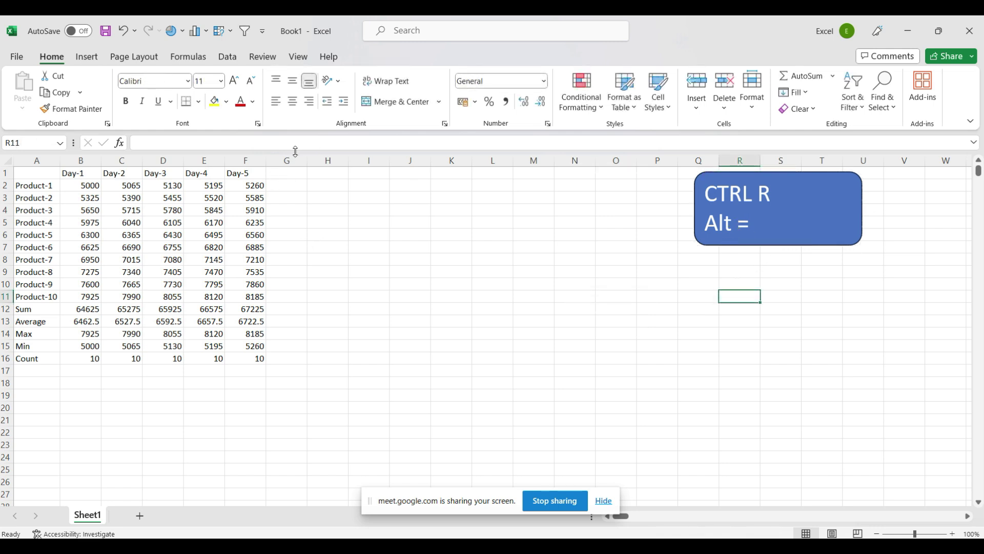
pyautogui.click(285, 188)
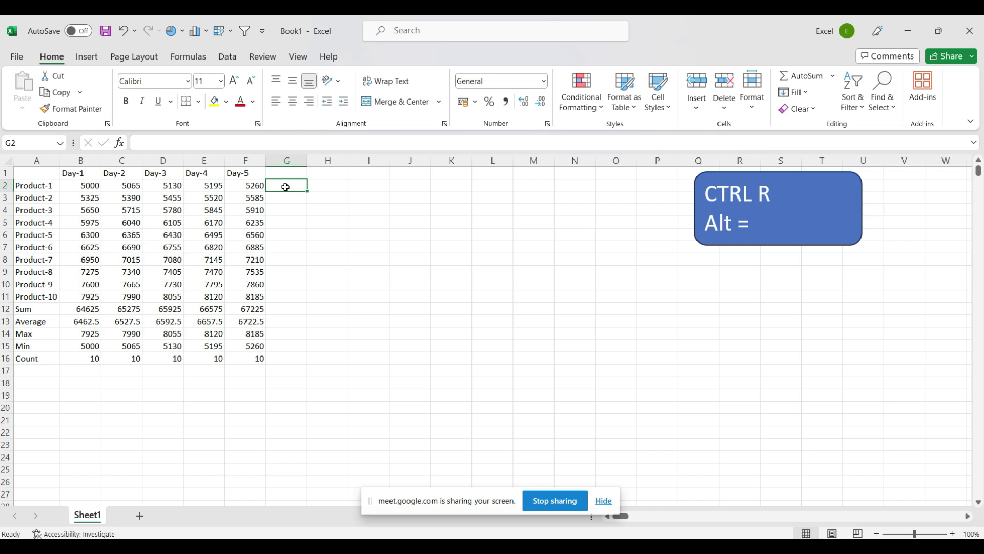
# Put =SUM(B2:F2) in G2, head column G 'Sum', and fill the formula down to G11
pyautogui.hotkey('alt', '=')
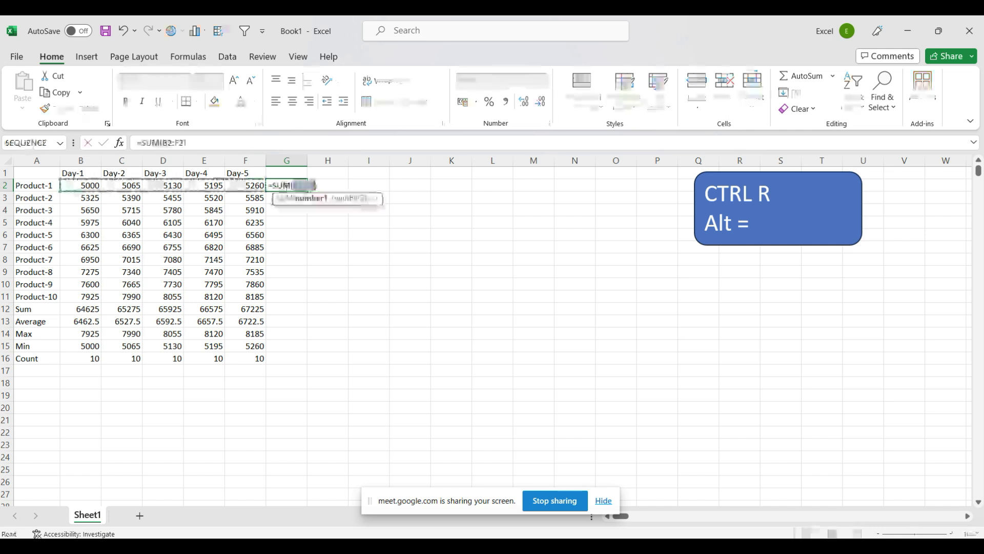
pyautogui.press('Return')
pyautogui.click(301, 186)
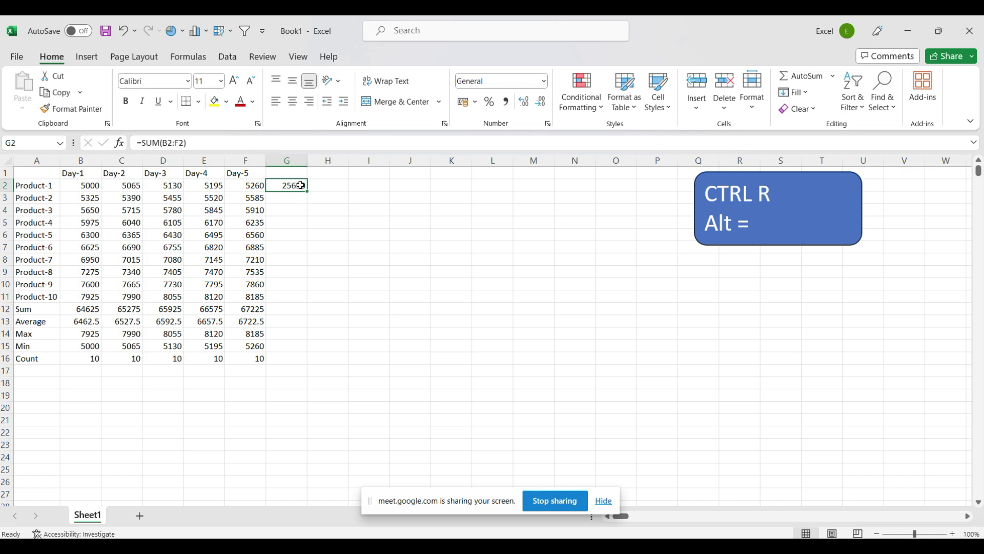
pyautogui.click(296, 175)
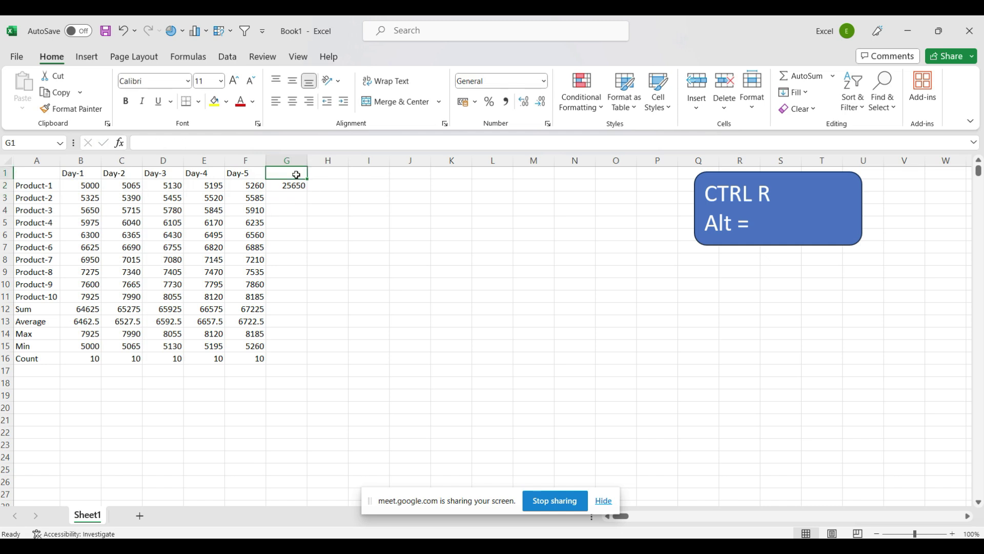
pyautogui.write('Sum')
pyautogui.press('Return')
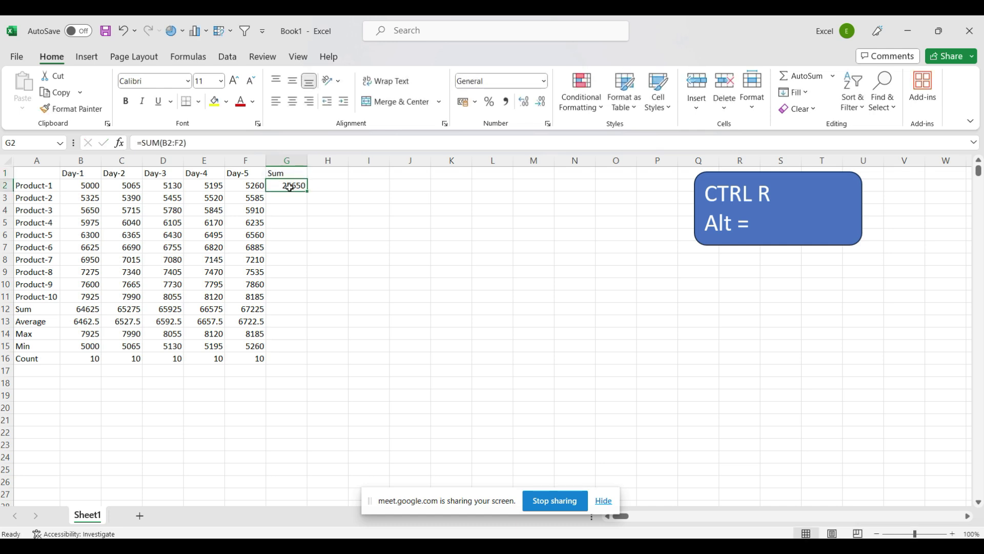
pyautogui.hotkey('shift', 'Down')
pyautogui.hotkey('shift', 'Down')
pyautogui.hotkey('shift', 'Down')
pyautogui.hotkey('shift', 'Down')
pyautogui.hotkey('shift', 'Down')
pyautogui.hotkey('shift', 'Down')
pyautogui.hotkey('shift', 'Down')
pyautogui.hotkey('shift', 'Down')
pyautogui.hotkey('shift', 'Up')
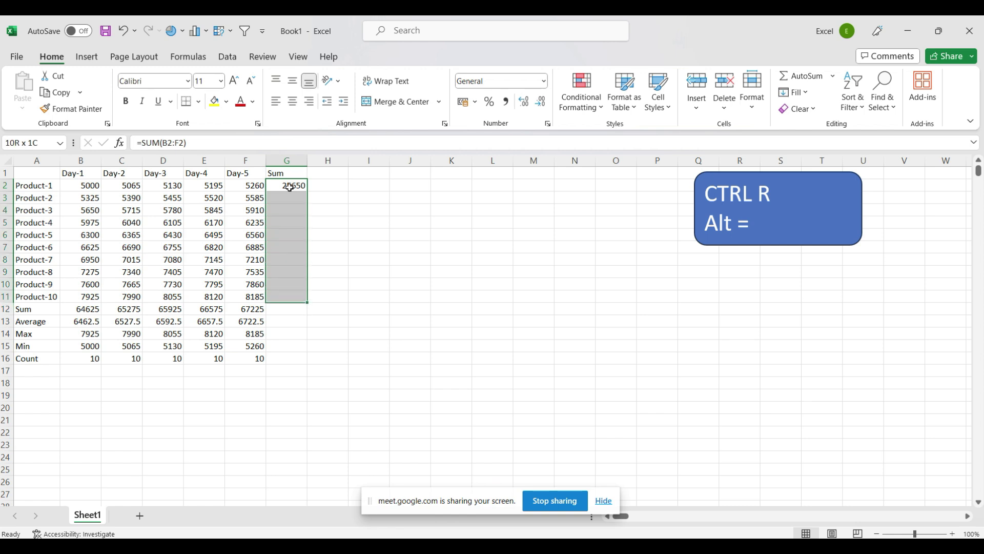
pyautogui.hotkey('ctrl', 'd')
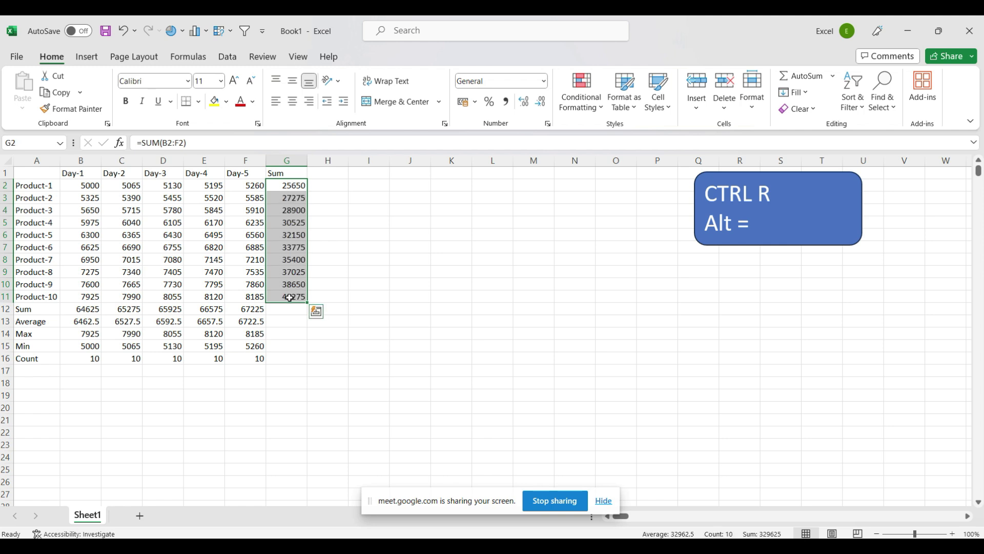
pyautogui.click(752, 222)
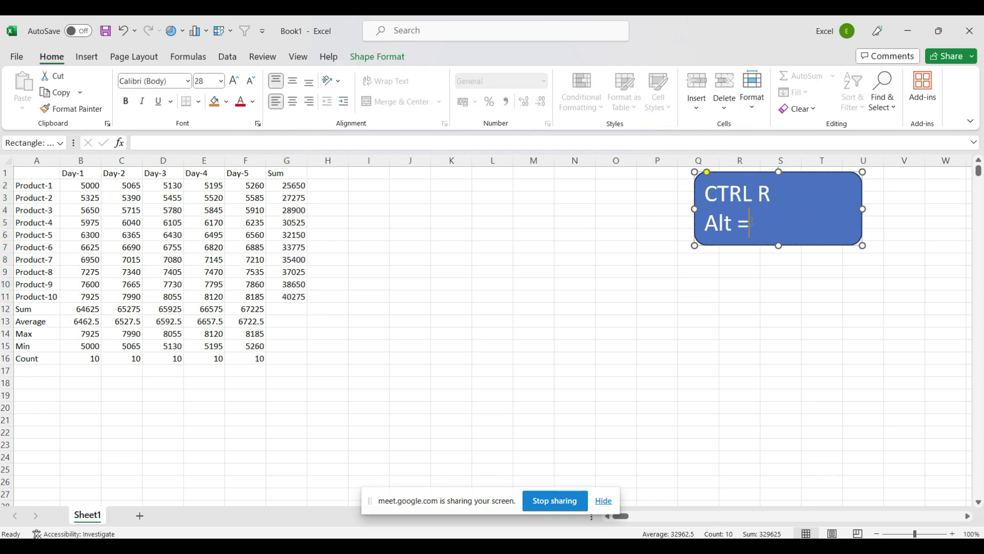
# Add a third note line for the Ctrl D shortcut and stretch the note to fit it
pyautogui.press('Return')
pyautogui.write('Ctrl +')
pyautogui.moveTo(864, 246); pyautogui.dragTo(870, 279)
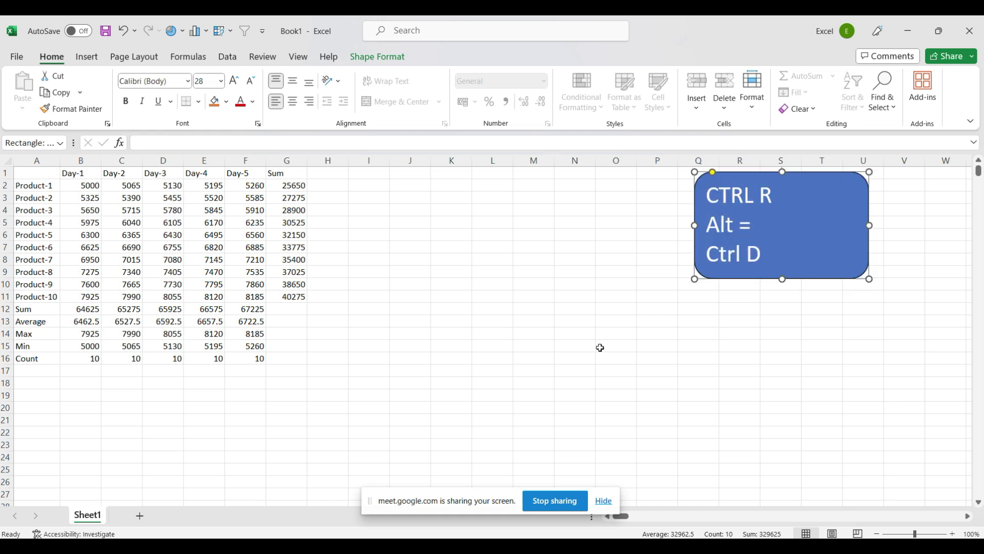
pyautogui.click(601, 347)
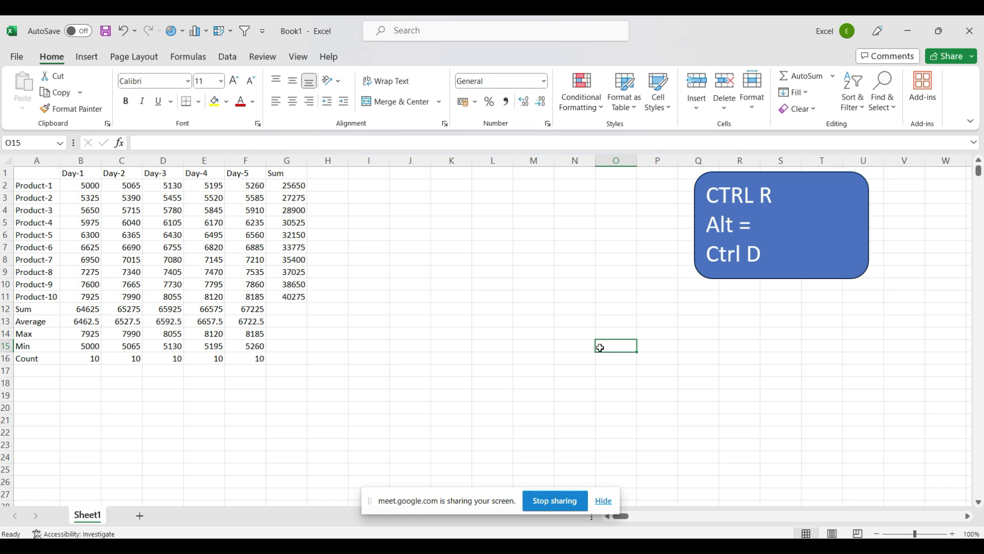
pyautogui.hotkey('alt', 'Tab')
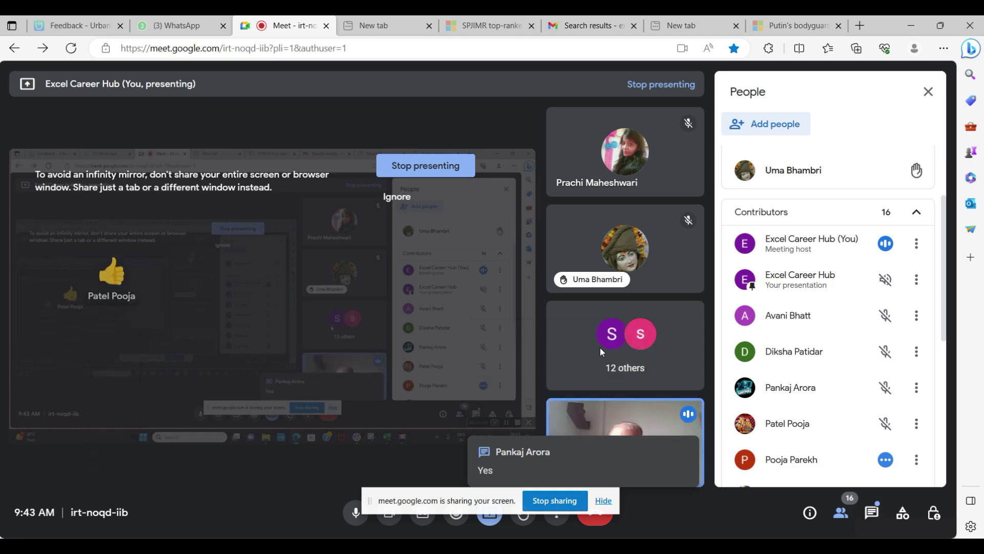
pyautogui.hotkey('alt', 'Tab')
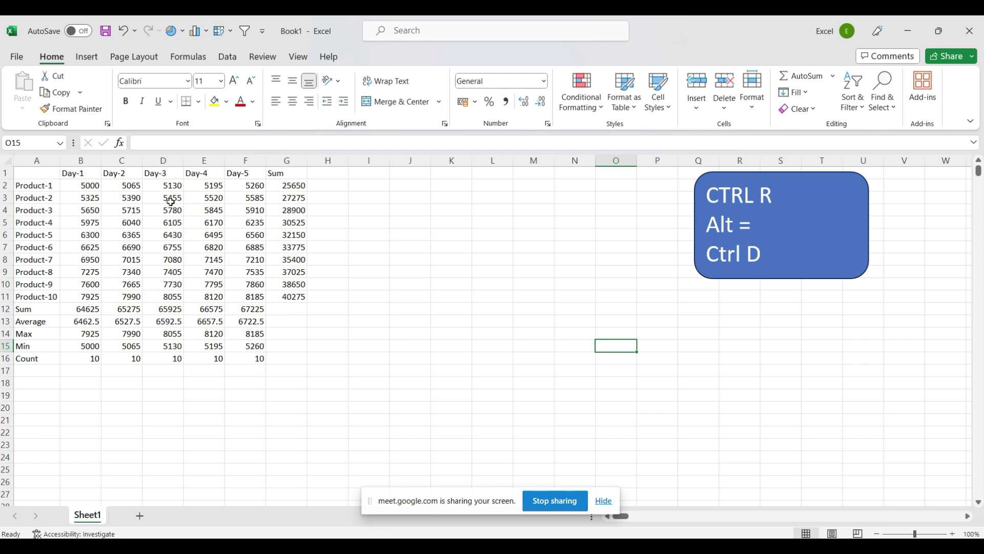
# Select the product table, then drag the note's bottom handle down to lengthen it
pyautogui.moveTo(40, 175)
pyautogui.mouseDown()
pyautogui.moveTo(302, 283)
pyautogui.moveTo(306, 360)
pyautogui.moveTo(289, 359)
pyautogui.mouseUp()
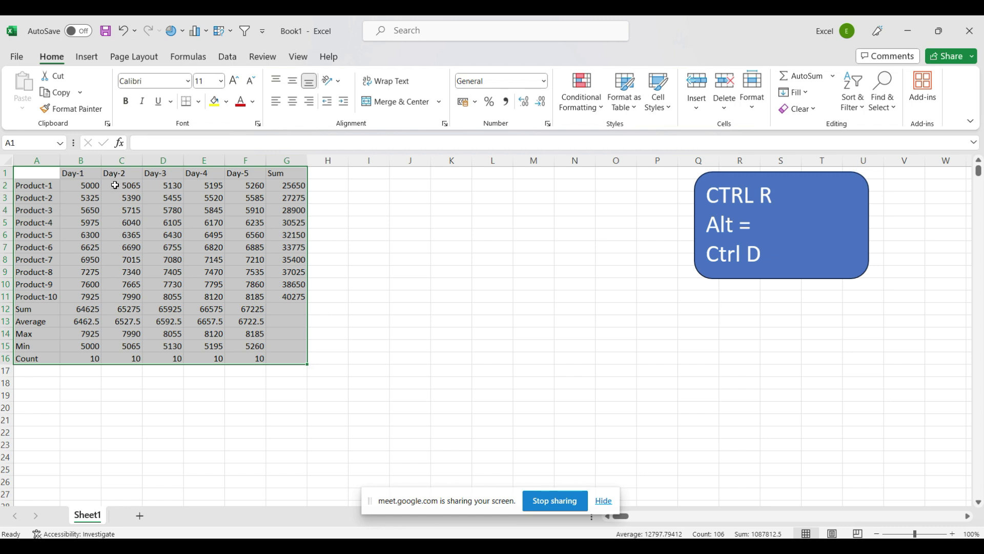
pyautogui.click(846, 253)
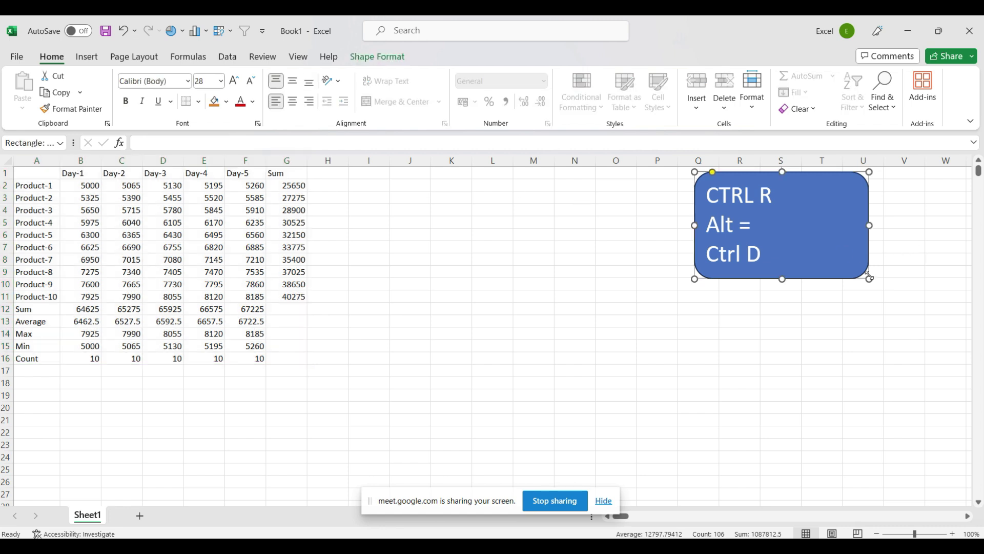
pyautogui.moveTo(870, 278); pyautogui.dragTo(875, 324)
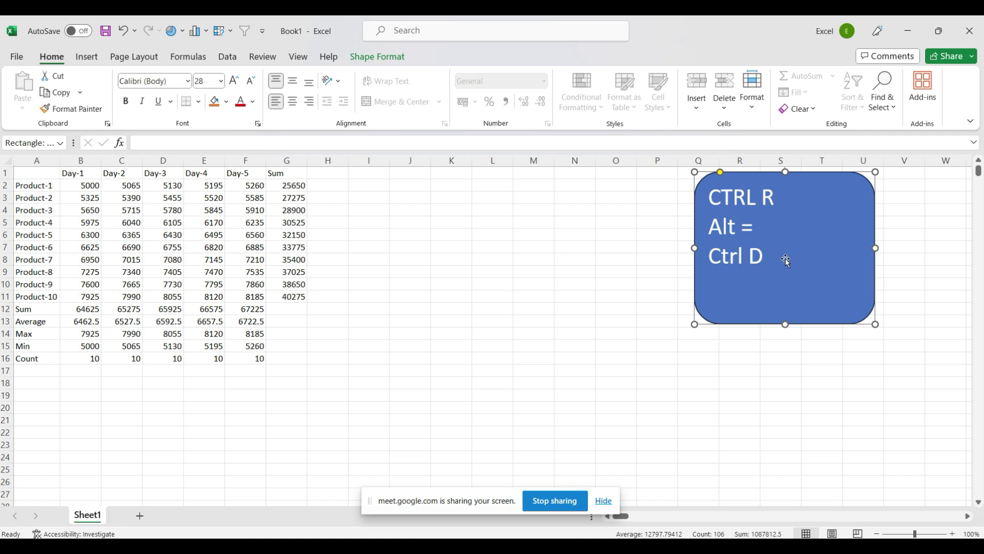
pyautogui.click(378, 258)
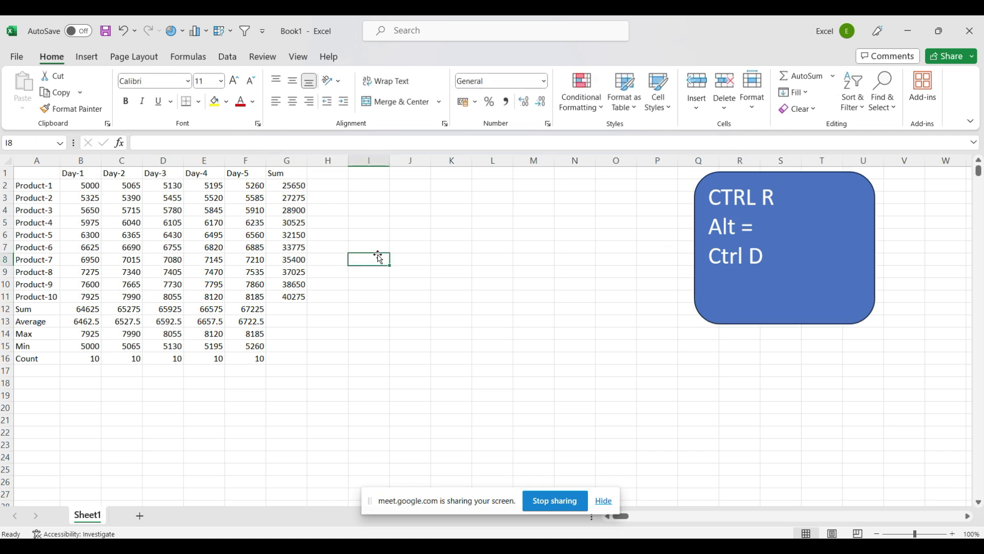
pyautogui.hotkey('ctrl', '`')
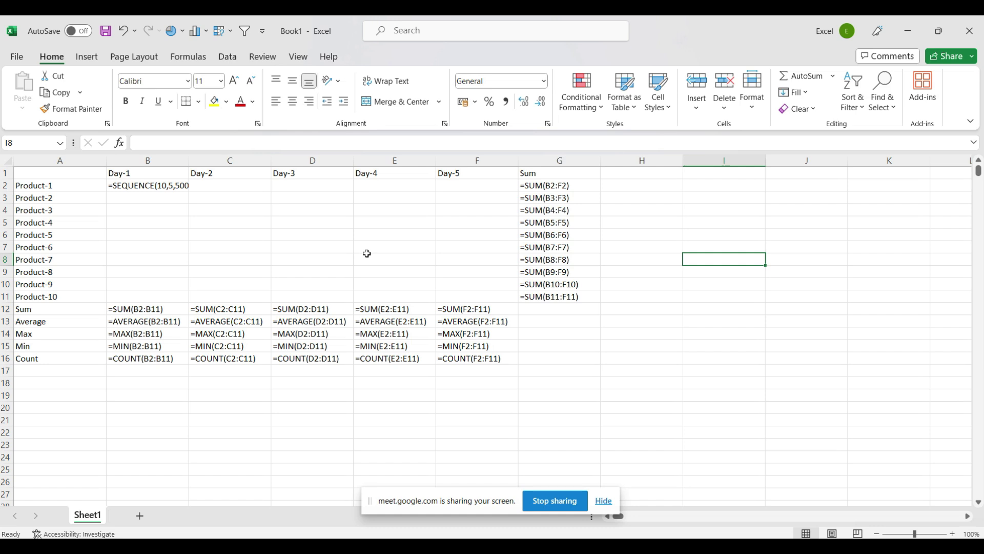
pyautogui.hotkey('ctrl', '`')
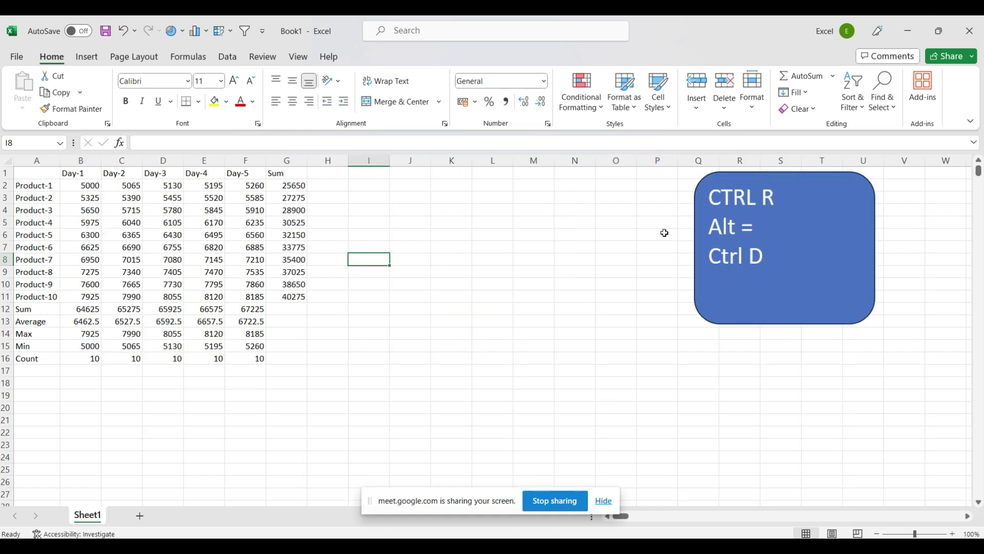
pyautogui.click(769, 256)
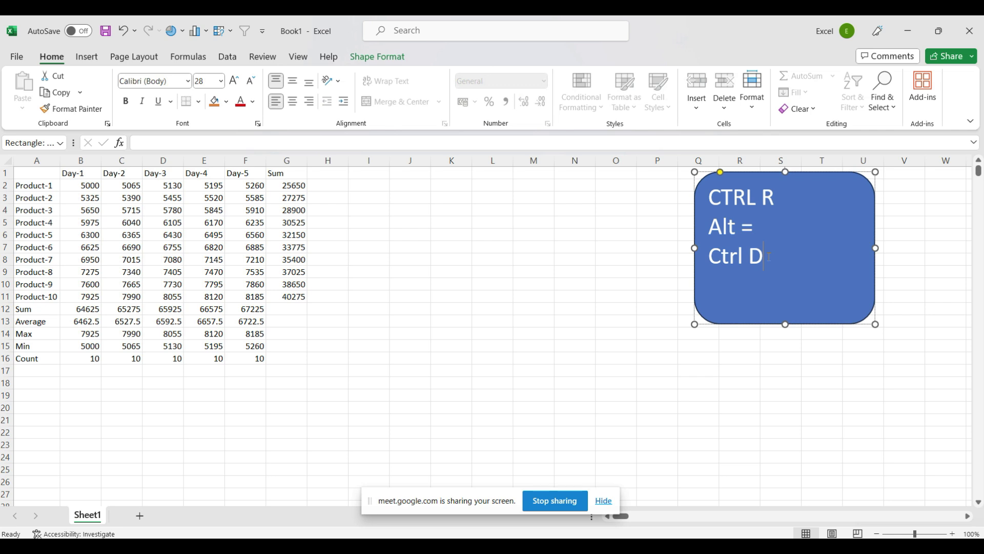
pyautogui.write('Ctrl ')
pyautogui.write('`')
pyautogui.doubleClick(753, 281)
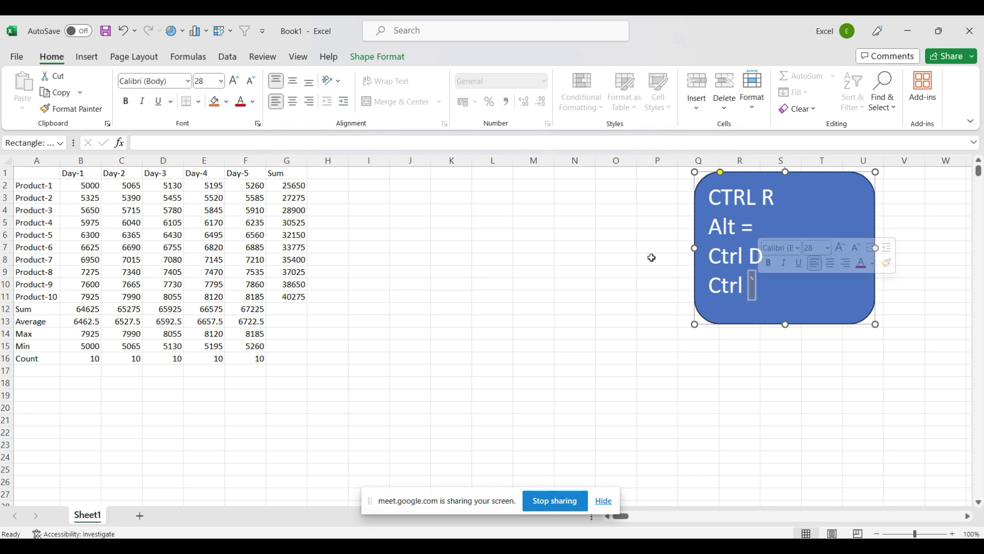
pyautogui.click(234, 81)
pyautogui.click(234, 81)
pyautogui.click(235, 81)
pyautogui.click(235, 81)
pyautogui.hotkey('ctrl', 'z')
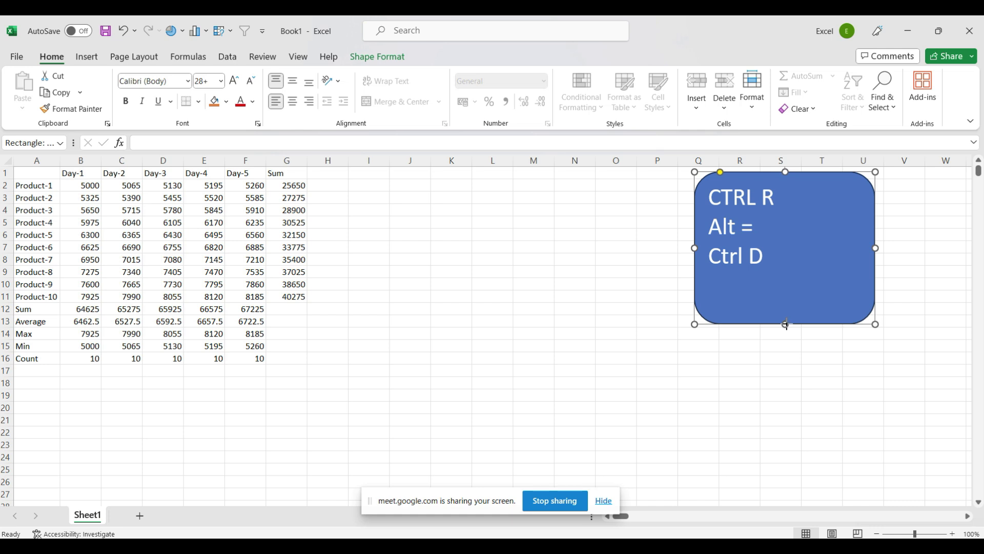
pyautogui.hotkey('ctrl', 'y')
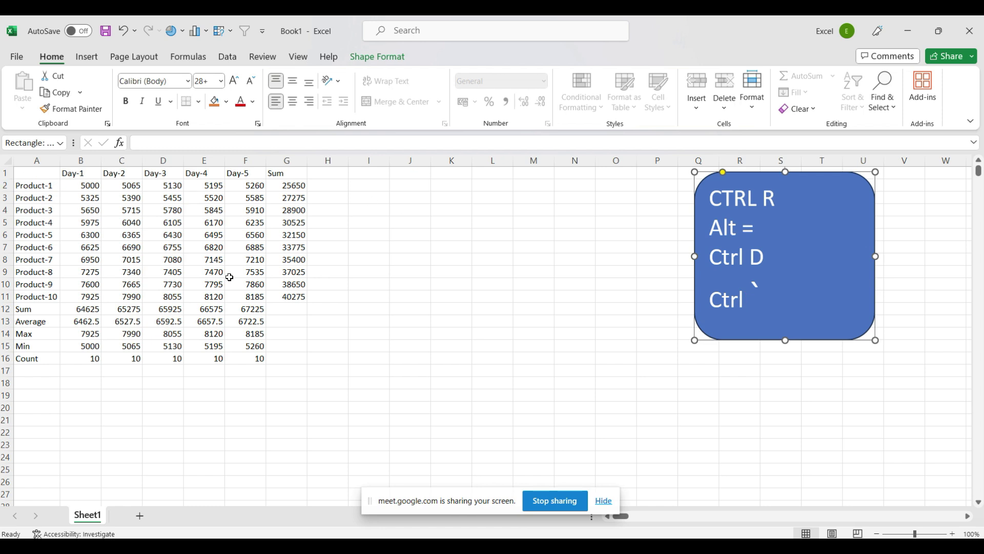
pyautogui.click(326, 277)
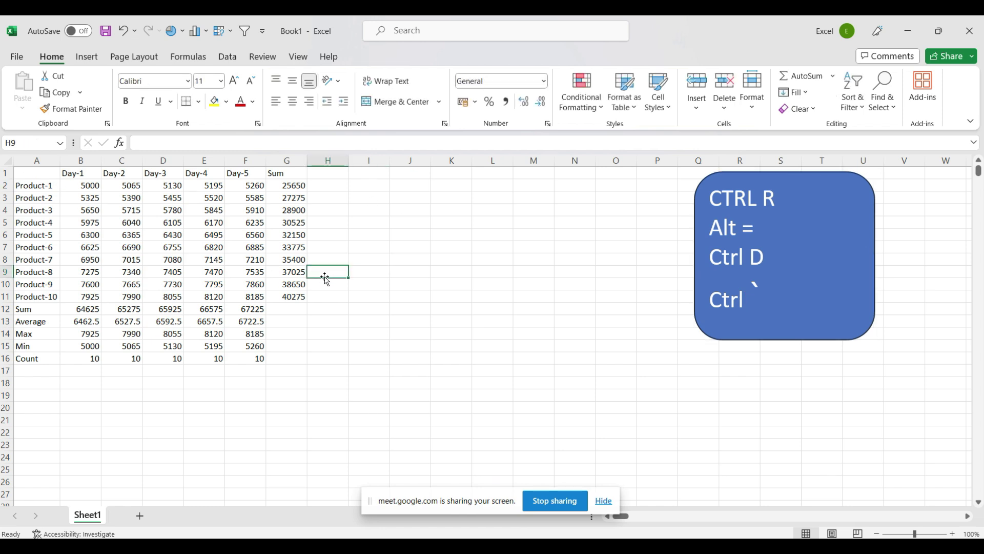
pyautogui.hotkey('ctrl', '`')
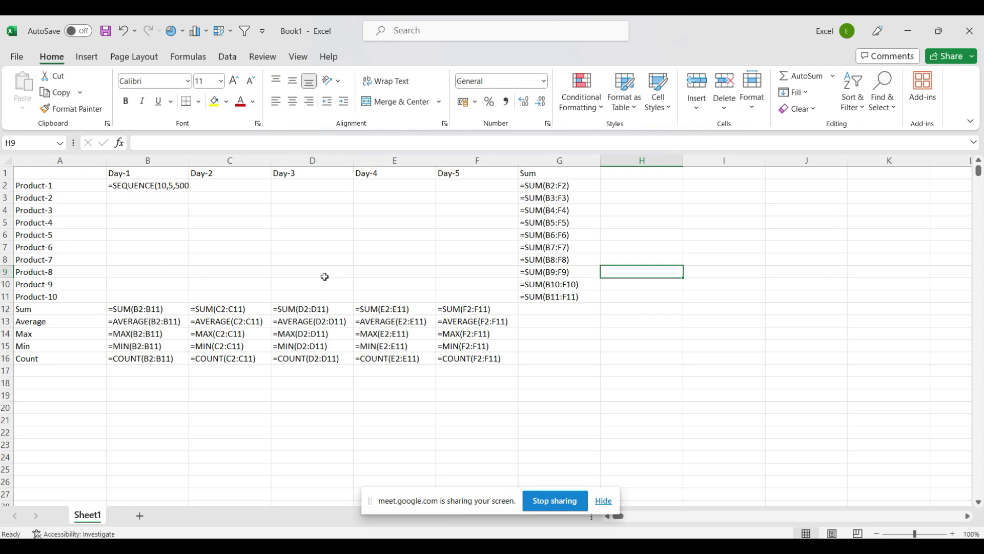
pyautogui.hotkey('ctrl', '`')
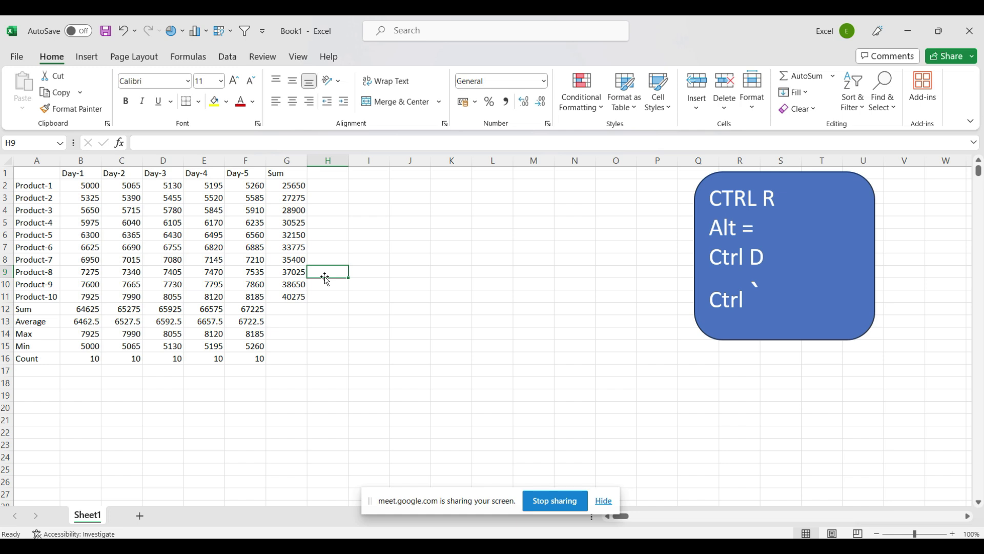
pyautogui.click(192, 59)
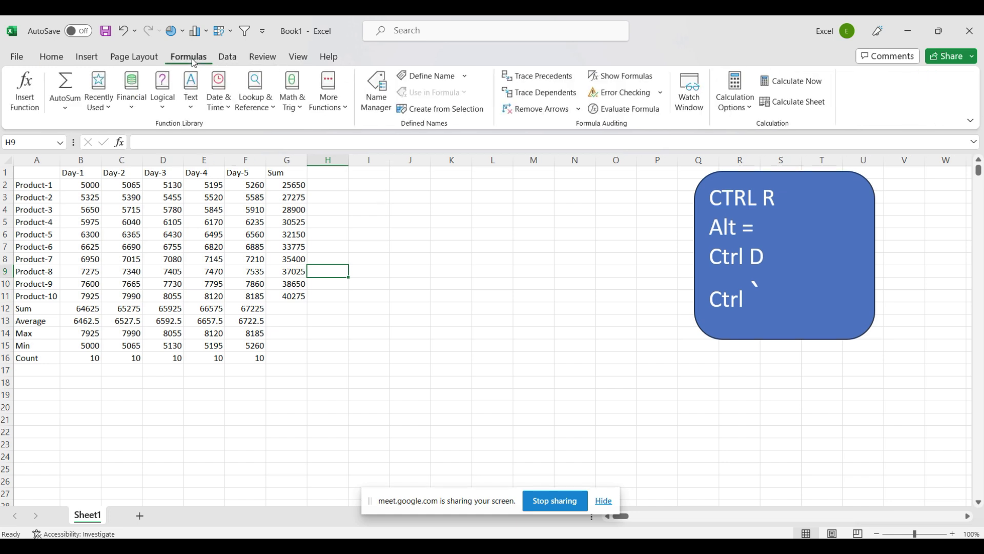
# Toggle Show Formulas on and back off, then select the product table A1:F11
pyautogui.click(646, 76)
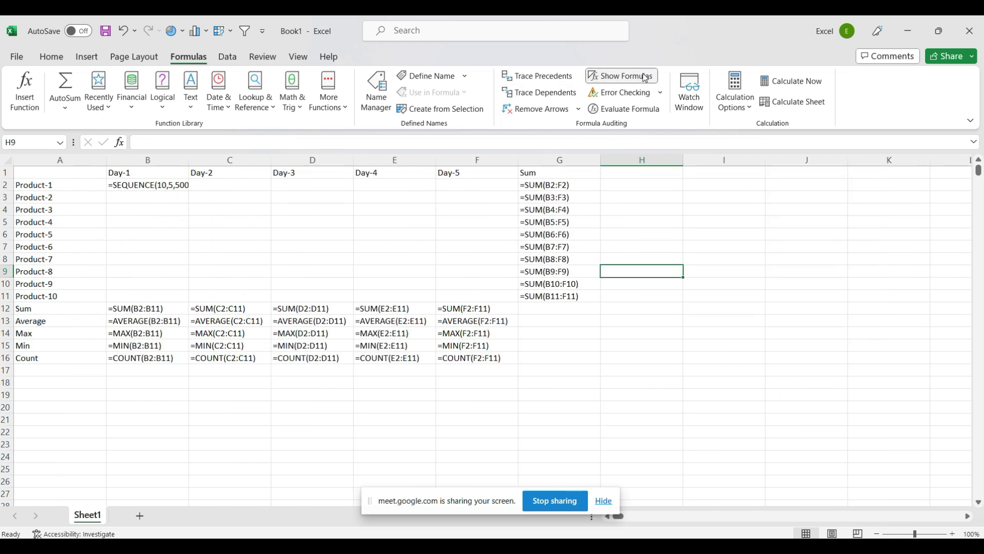
pyautogui.click(646, 77)
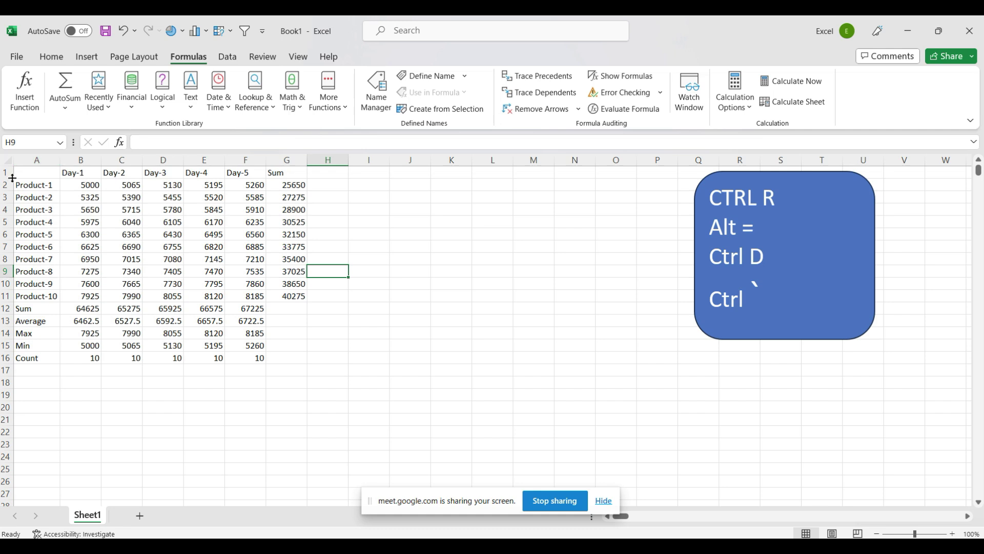
pyautogui.moveTo(31, 174)
pyautogui.mouseDown()
pyautogui.moveTo(172, 183)
pyautogui.moveTo(238, 295)
pyautogui.mouseUp()
# Copy the product table and paste it at A1 of a new Sheet2
pyautogui.hotkey('ctrl', 'c')
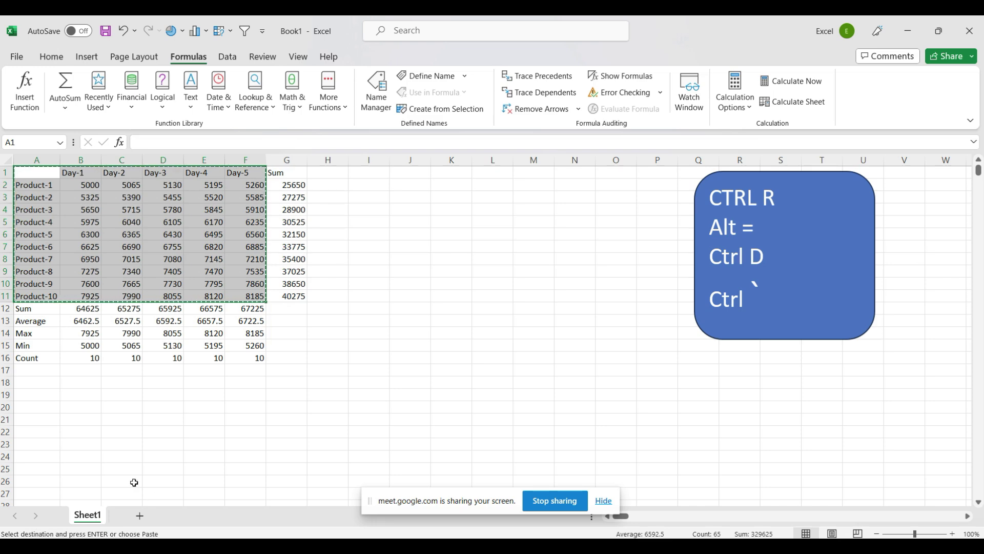
pyautogui.click(140, 518)
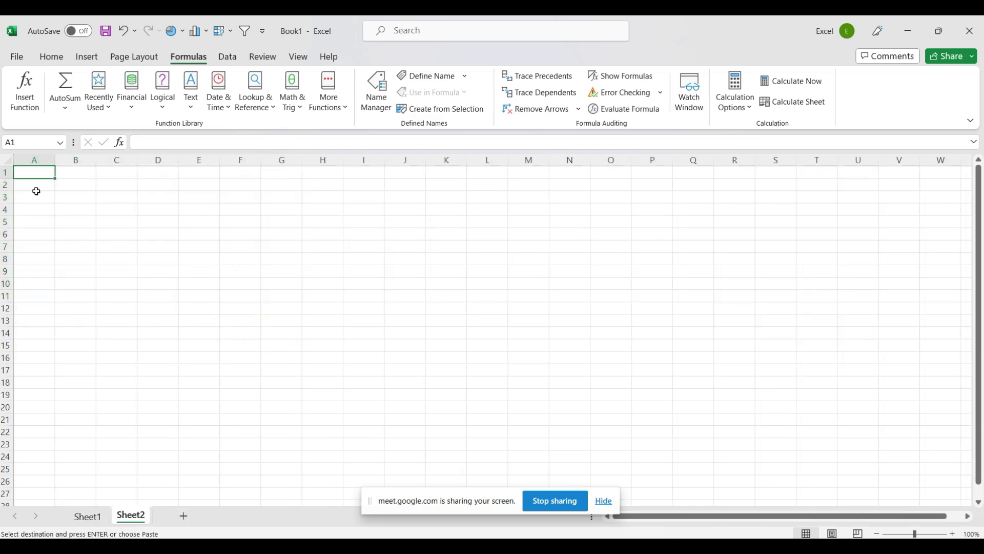
pyautogui.hotkey('ctrl', 'v')
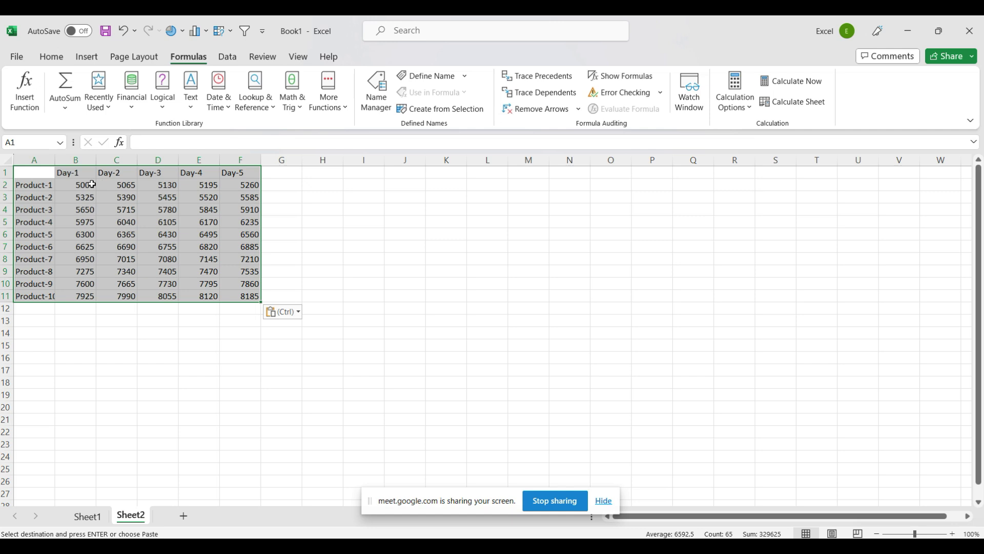
# Change B2's SEQUENCE start value from 5000 to 3000, then return to Sheet1
pyautogui.click(88, 184)
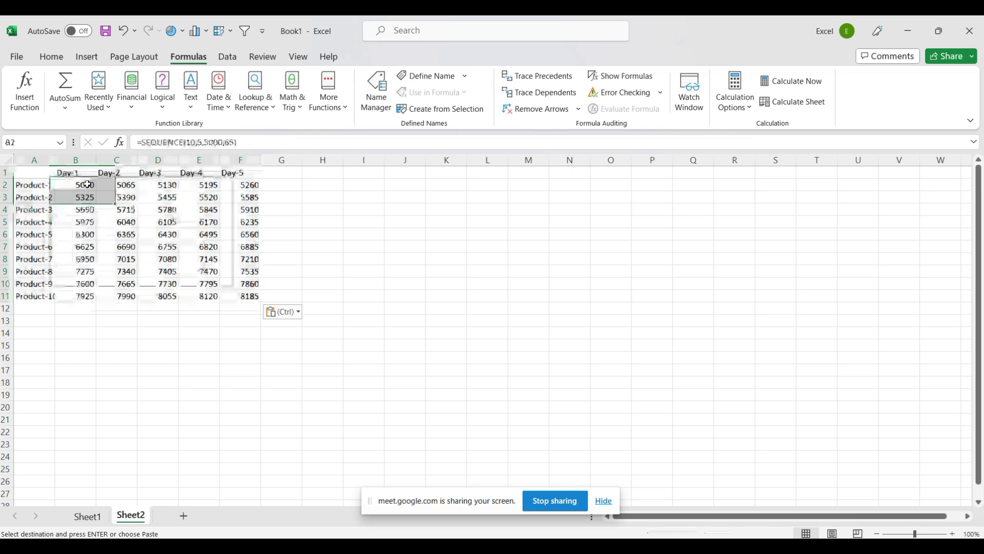
pyautogui.click(210, 142)
pyautogui.press('BackSpace')
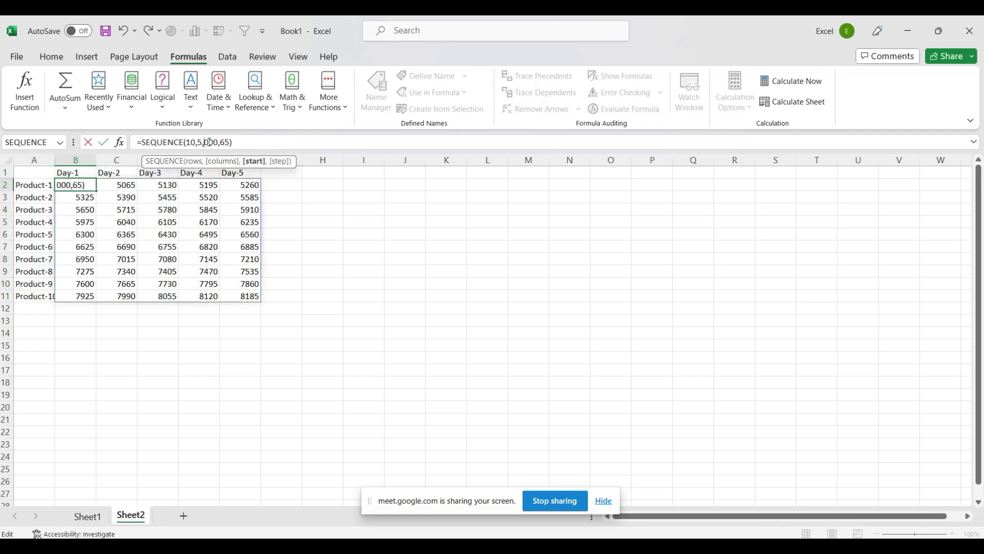
pyautogui.write('3')
pyautogui.press('Return')
pyautogui.click(339, 285)
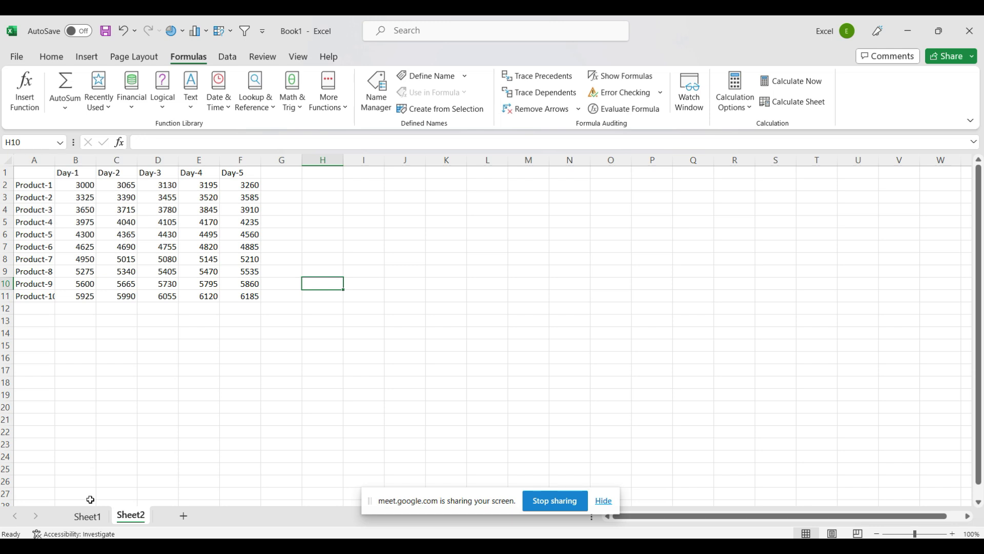
pyautogui.click(89, 517)
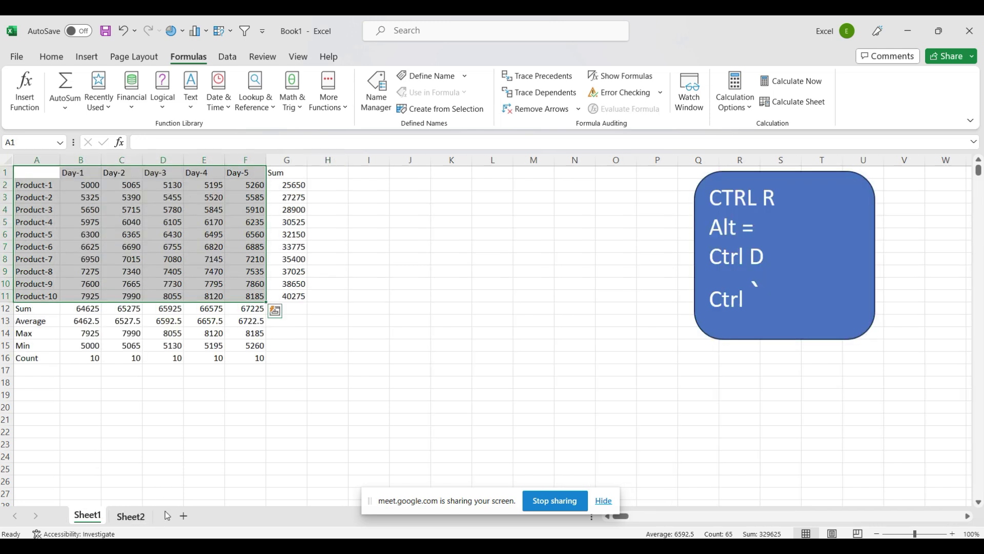
# Insert a new sheet, rename it Total, and move it after Sheet2
pyautogui.click(184, 515)
pyautogui.moveTo(186, 517); pyautogui.dragTo(141, 521)
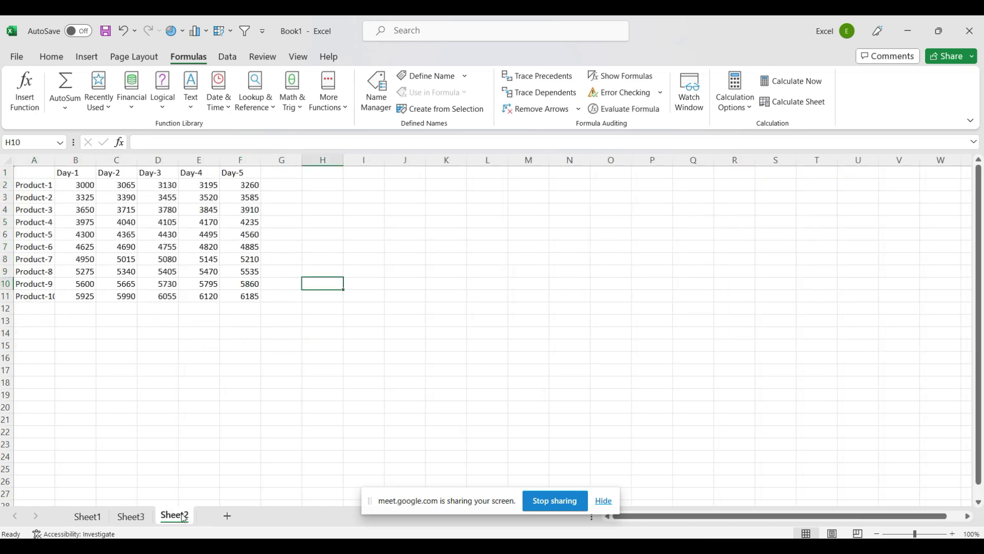
pyautogui.doubleClick(131, 516)
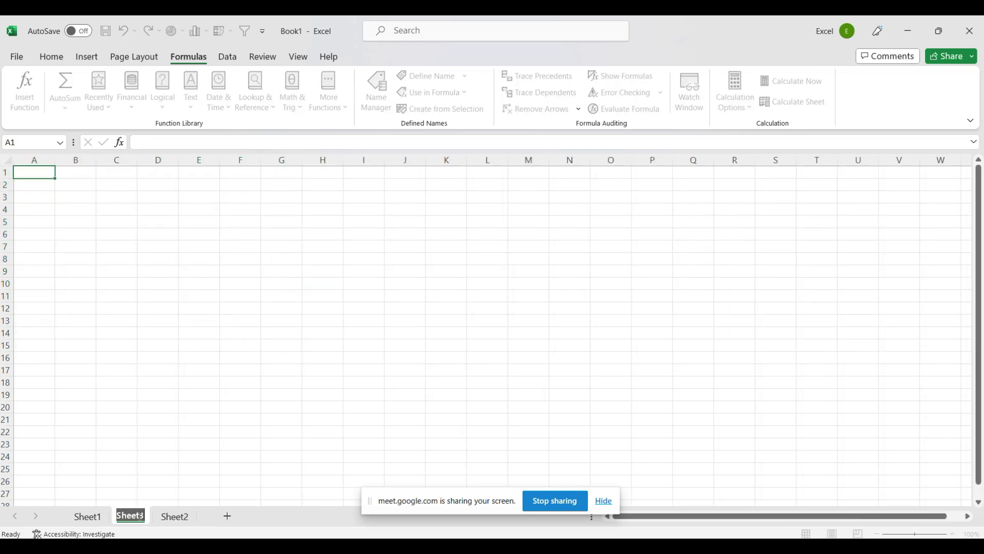
pyautogui.write('To')
pyautogui.write('ta')
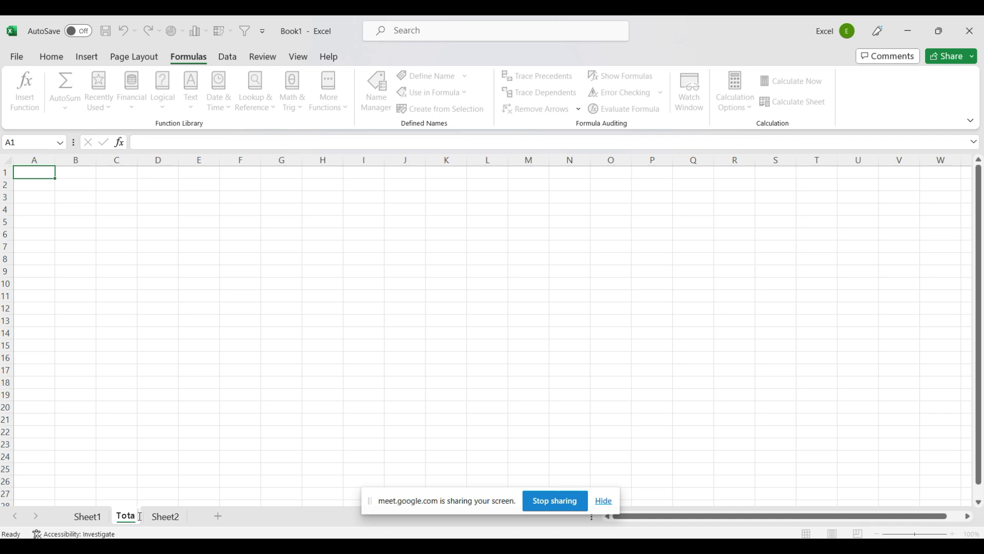
pyautogui.write('l')
pyautogui.click(226, 459)
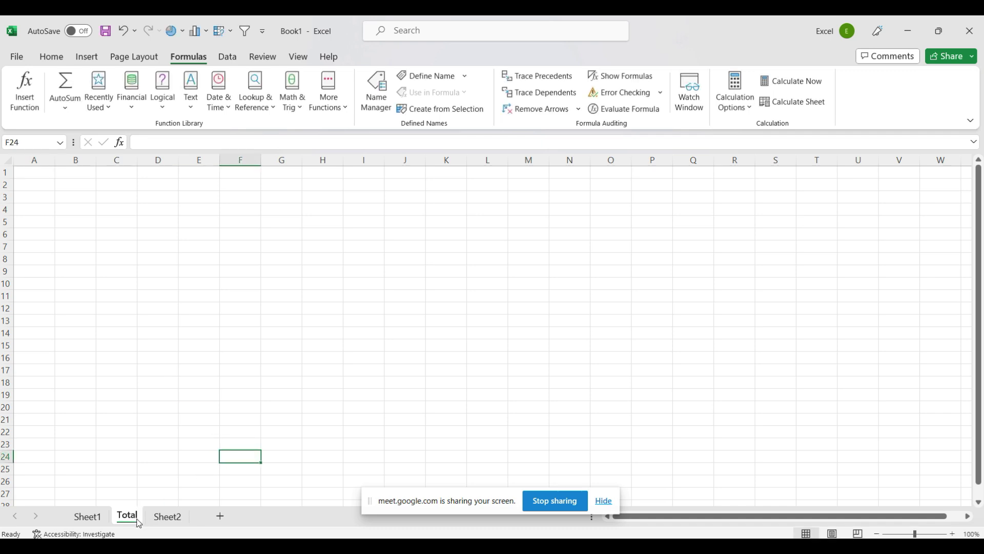
pyautogui.moveTo(139, 523); pyautogui.dragTo(200, 503)
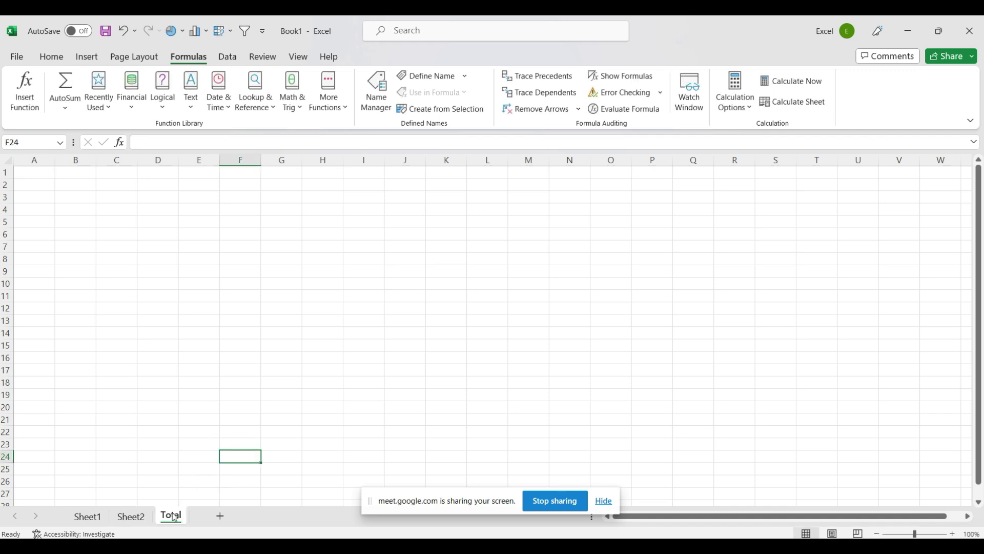
# Copy Sheet1's product table A1:F11 and switch to the Total sheet
pyautogui.click(94, 519)
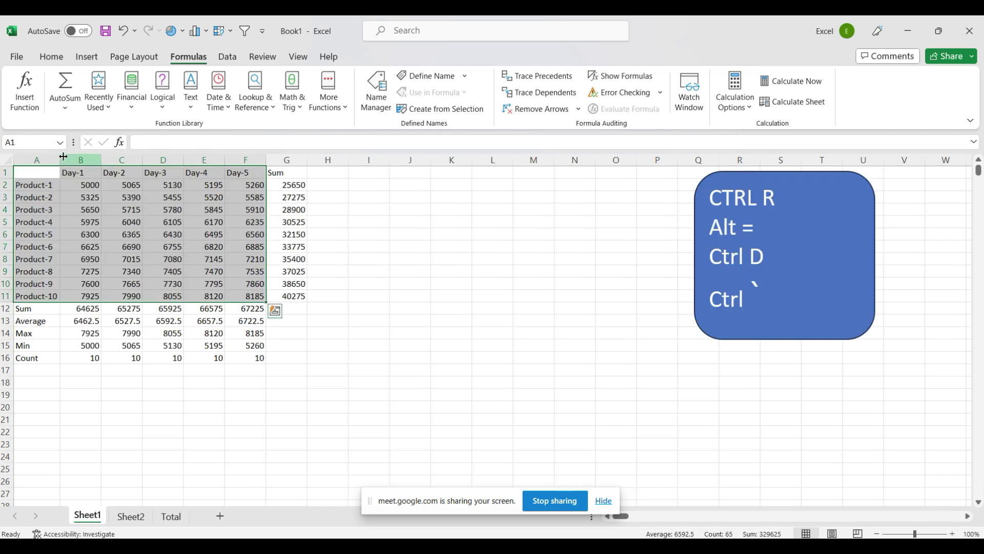
pyautogui.click(36, 185)
pyautogui.moveTo(52, 172)
pyautogui.mouseDown()
pyautogui.moveTo(265, 295)
pyautogui.moveTo(255, 296)
pyautogui.mouseUp()
pyautogui.hotkey('ctrl', 'c')
pyautogui.hotkey('ctrl', 'pagedown')
pyautogui.hotkey('ctrl', 'pagedown')
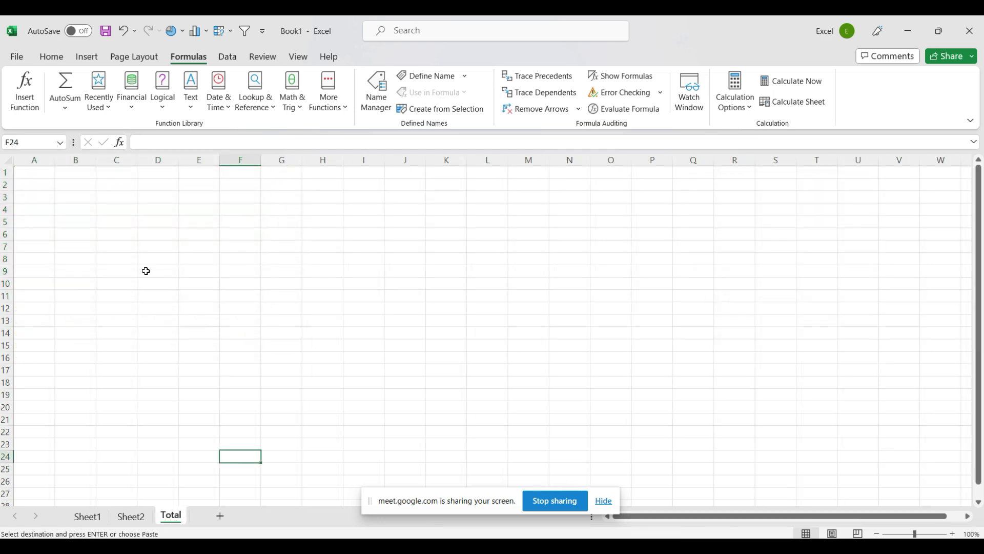
# Paste the table into Total at A1 and clear its numbers, keeping the labels
pyautogui.click(39, 170)
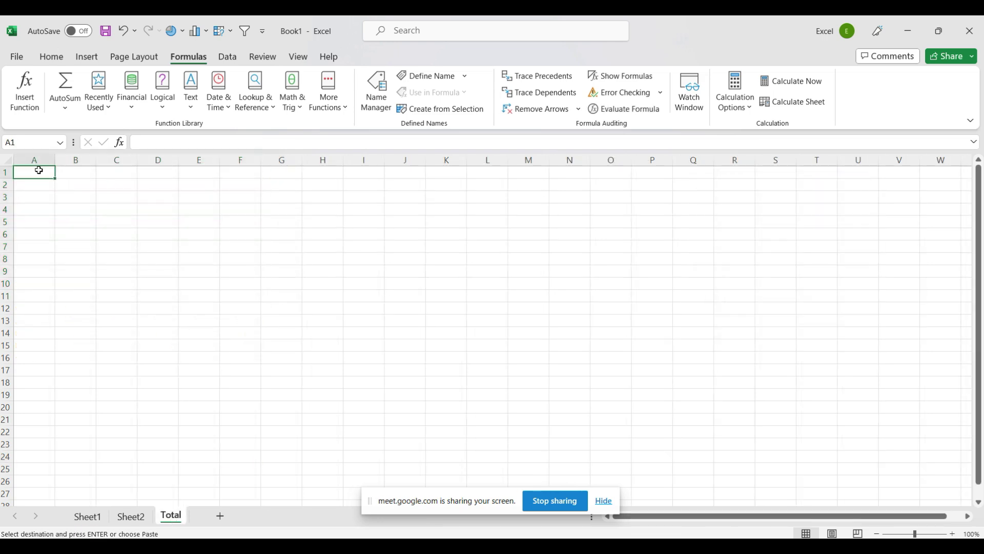
pyautogui.hotkey('ctrl', 'v')
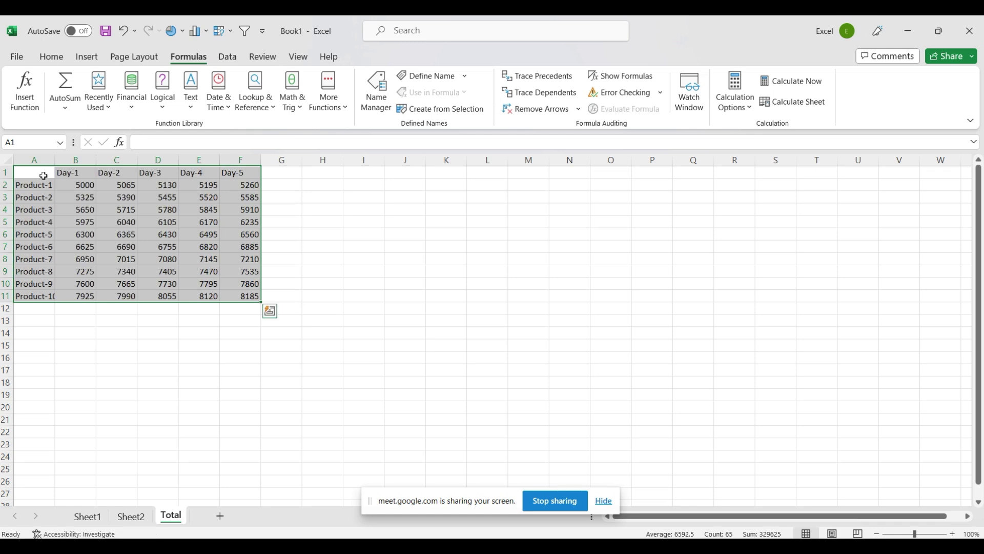
pyautogui.moveTo(79, 185)
pyautogui.mouseDown()
pyautogui.moveTo(290, 285)
pyautogui.moveTo(260, 300)
pyautogui.mouseUp()
pyautogui.press('Delete')
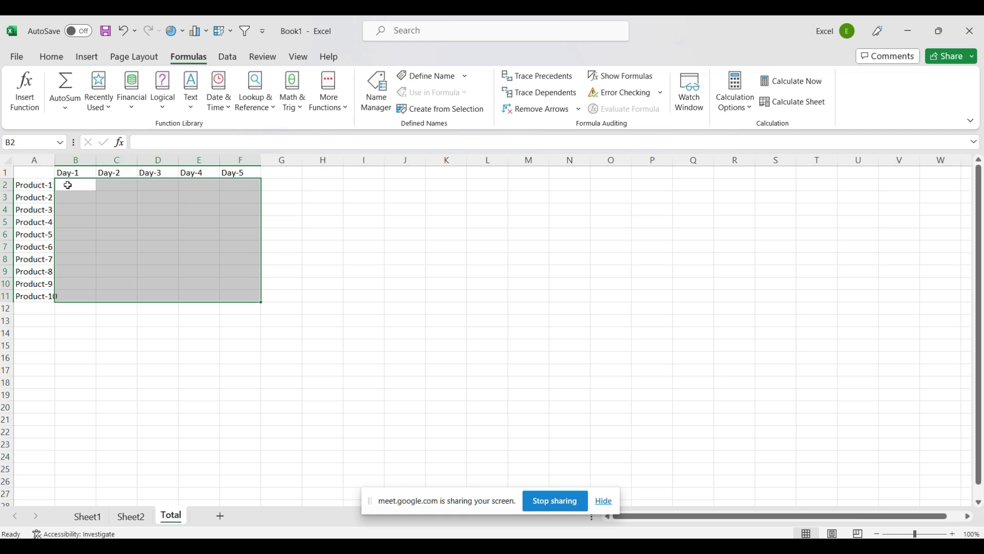
# Enter =Sheet1!B2+Sheet2!B2 in Total's cell B2
pyautogui.click(68, 184)
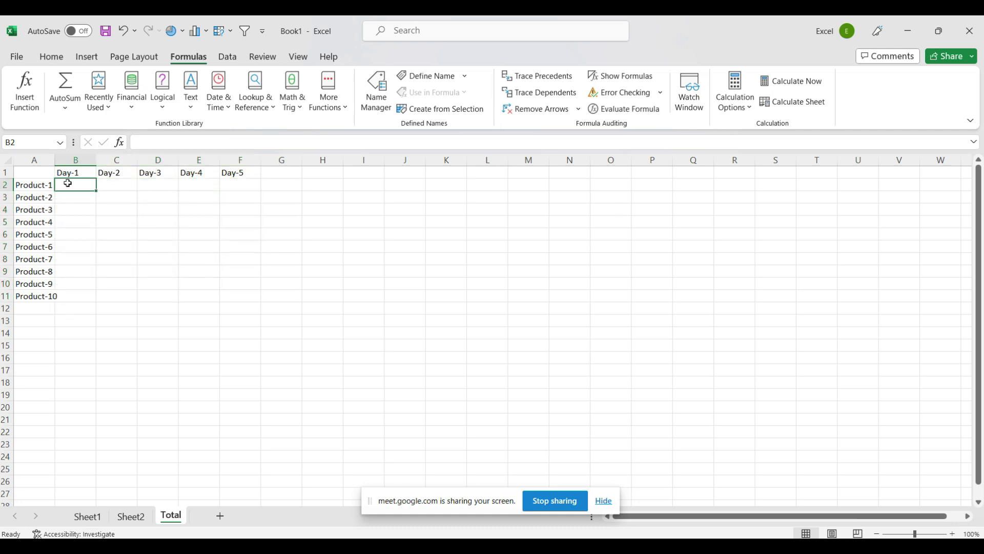
pyautogui.write('=')
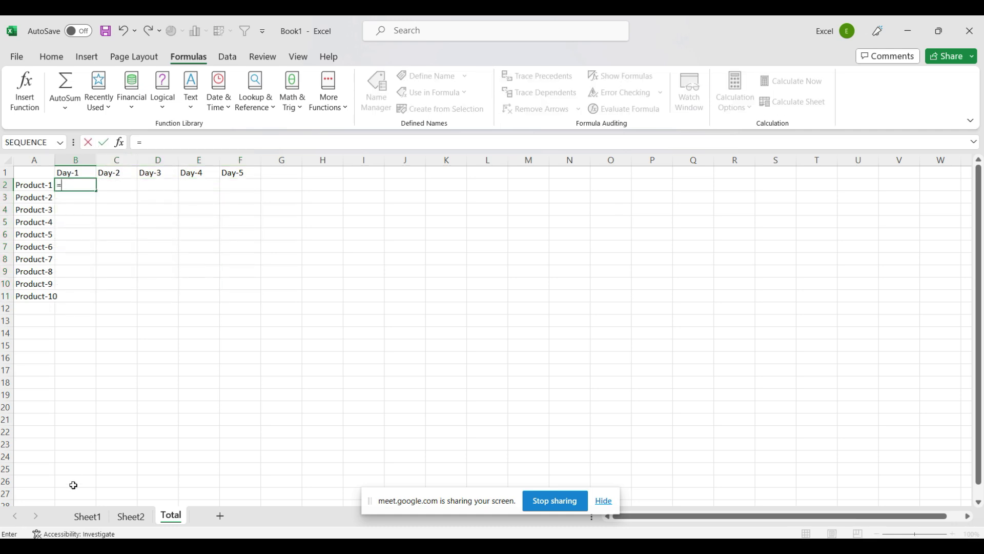
pyautogui.click(86, 515)
pyautogui.click(86, 187)
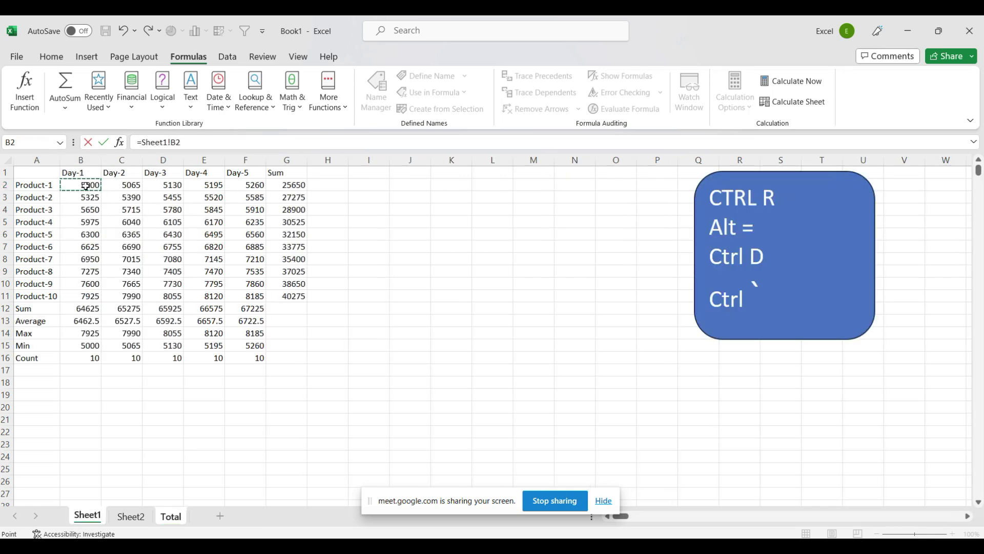
pyautogui.write('+')
pyautogui.click(134, 516)
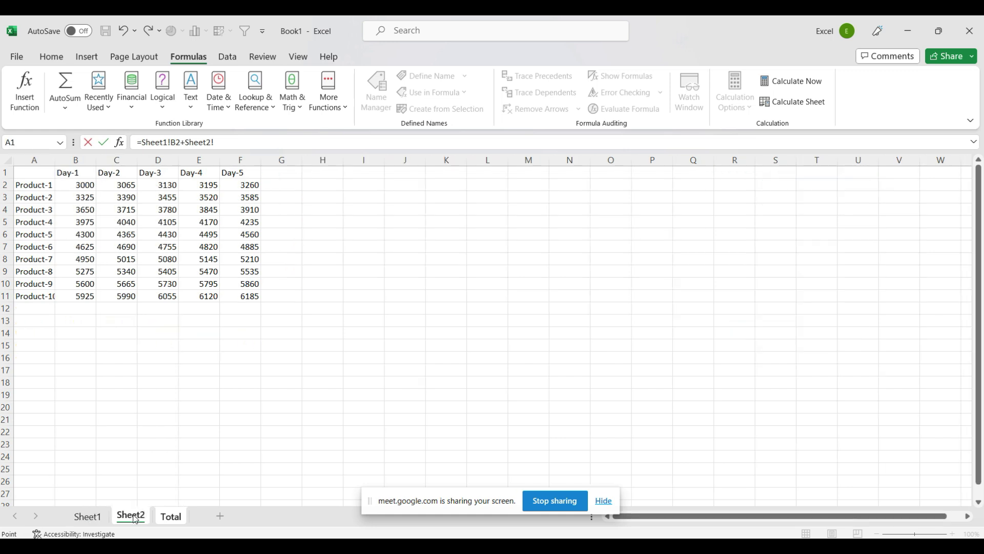
pyautogui.click(80, 185)
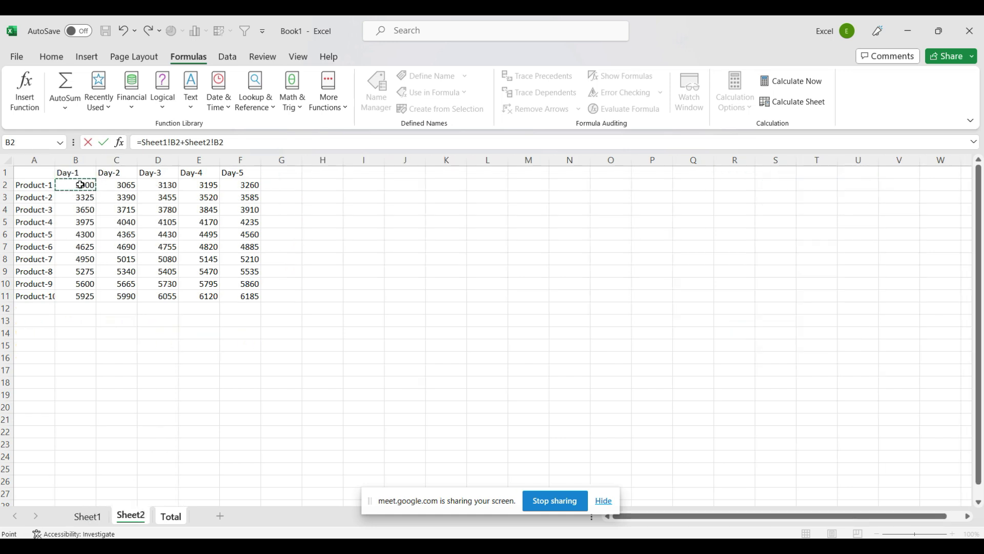
pyautogui.press('Return')
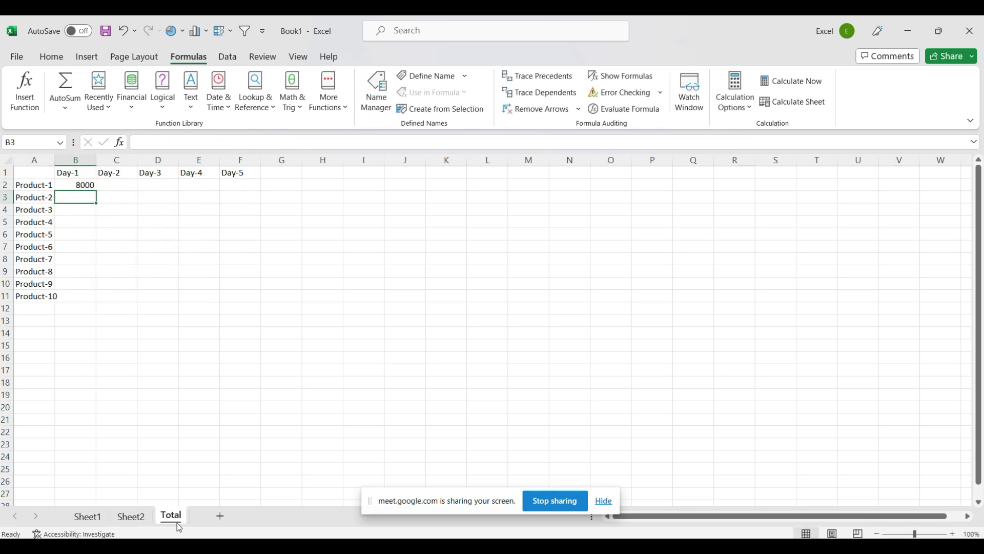
# Fill the sum formula across the Day columns, then view Sheet1
pyautogui.click(79, 184)
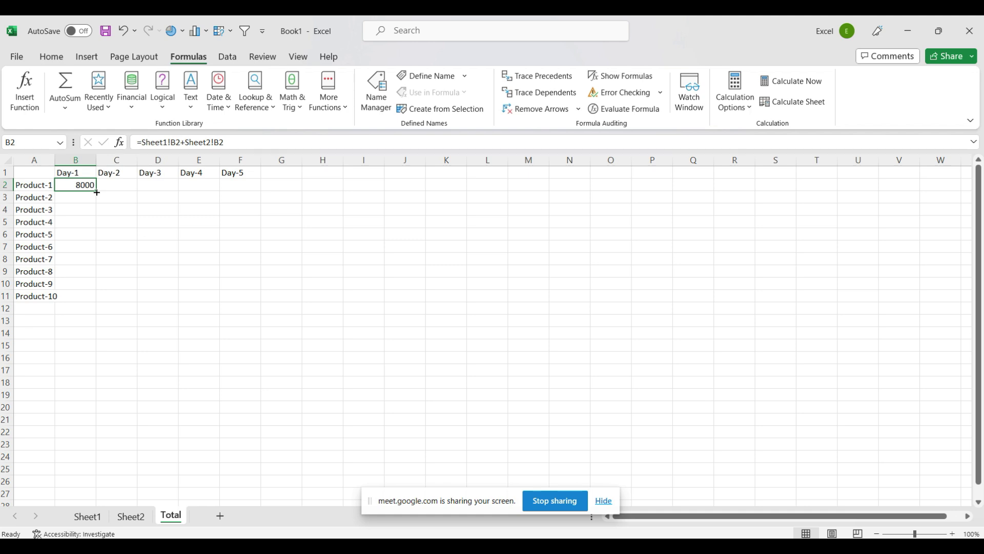
pyautogui.moveTo(99, 195)
pyautogui.mouseDown()
pyautogui.moveTo(254, 190)
pyautogui.moveTo(261, 300)
pyautogui.mouseUp()
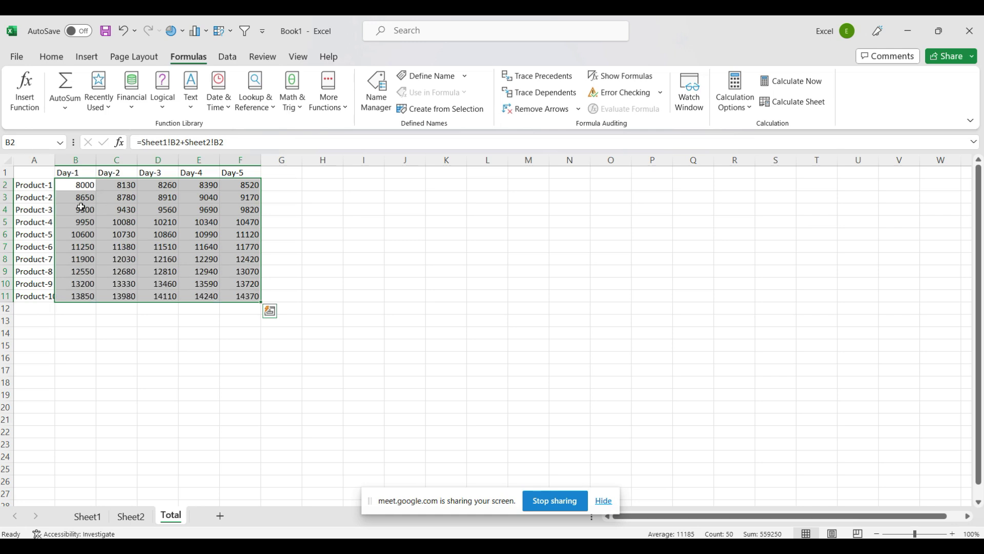
pyautogui.click(173, 516)
pyautogui.click(87, 516)
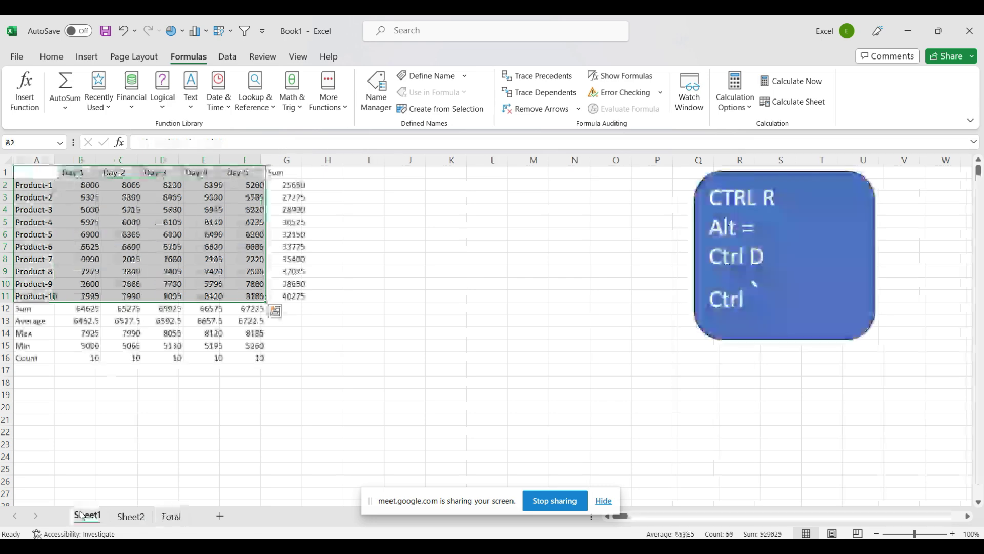
# Check Sheet2 and Total, glance at the Meet call, then return to Sheet1
pyautogui.click(132, 518)
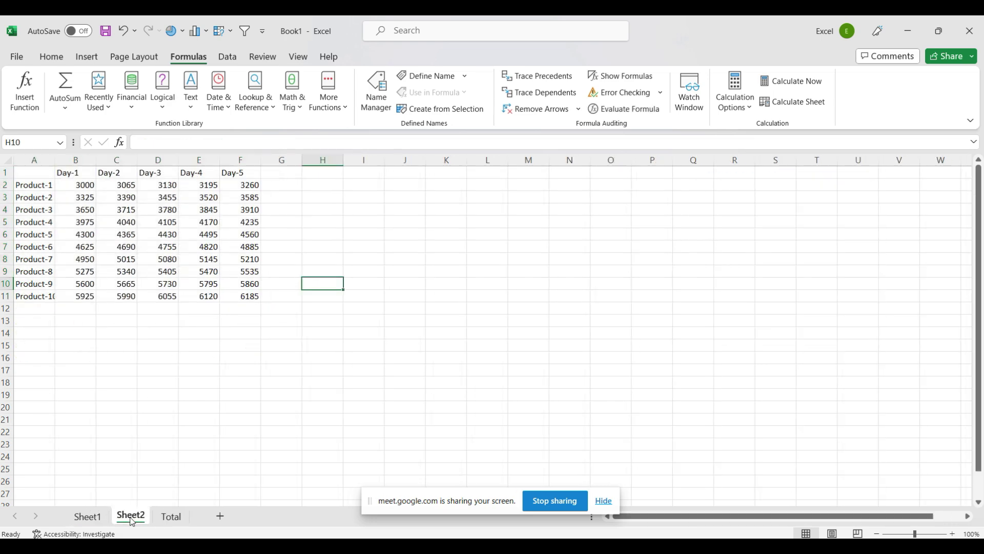
pyautogui.click(173, 517)
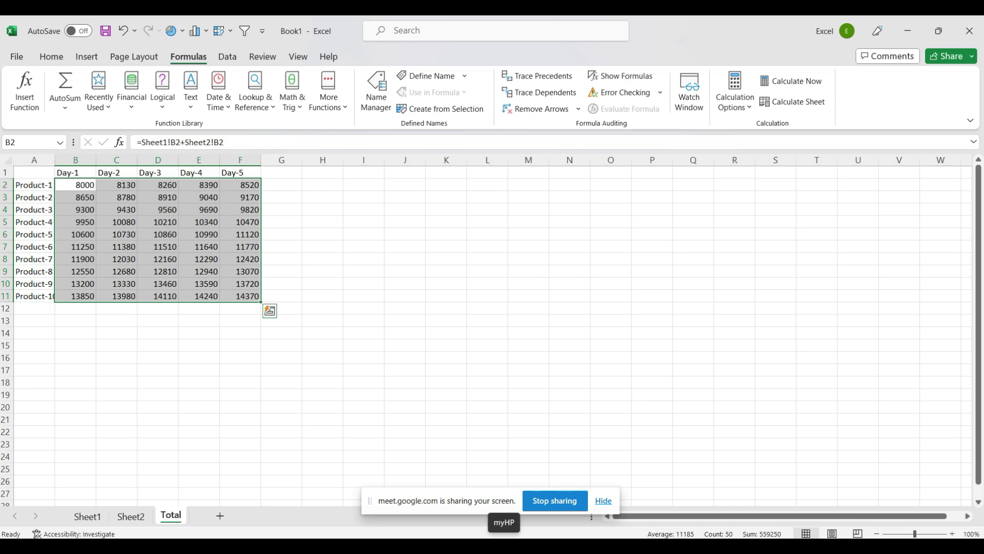
pyautogui.hotkey('alt', 'Tab')
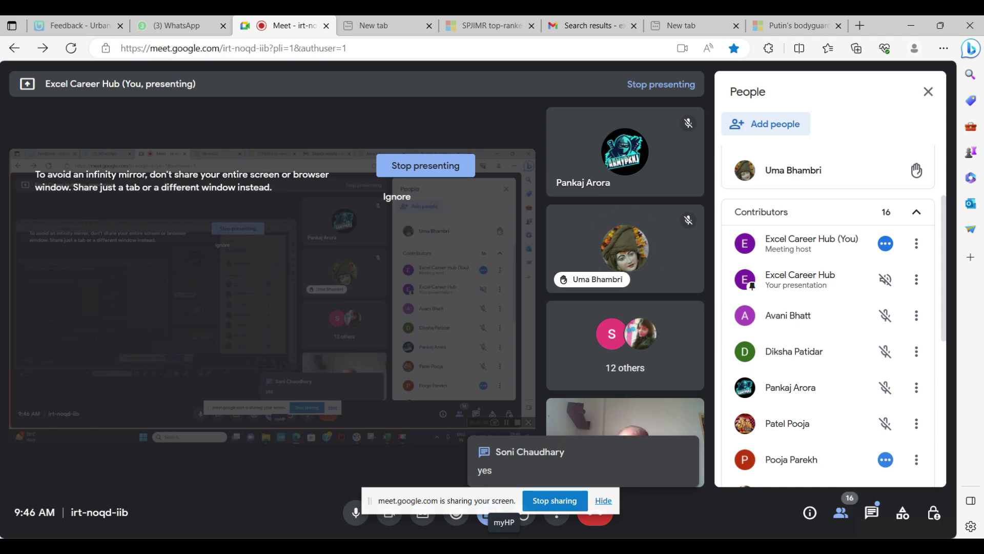
pyautogui.hotkey('alt', 'Tab')
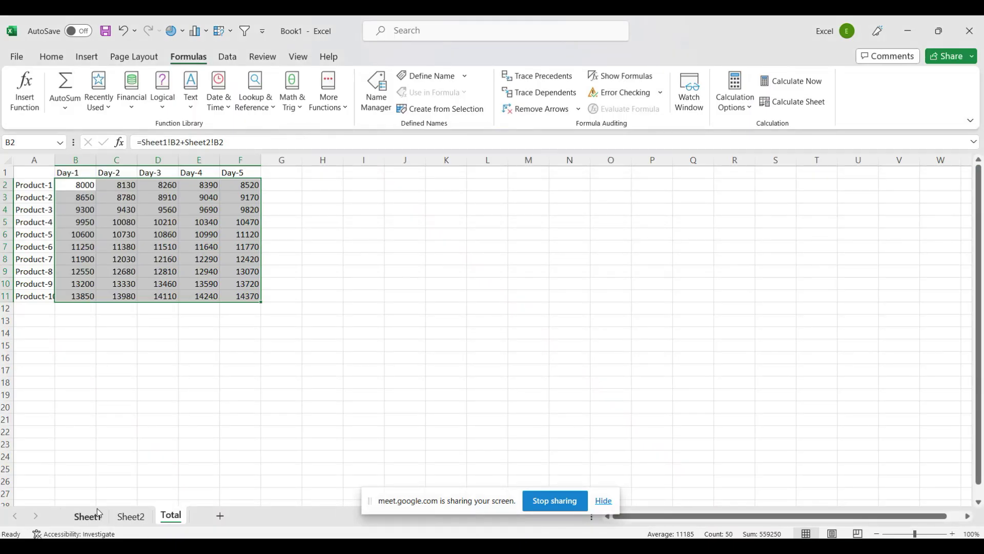
pyautogui.click(88, 516)
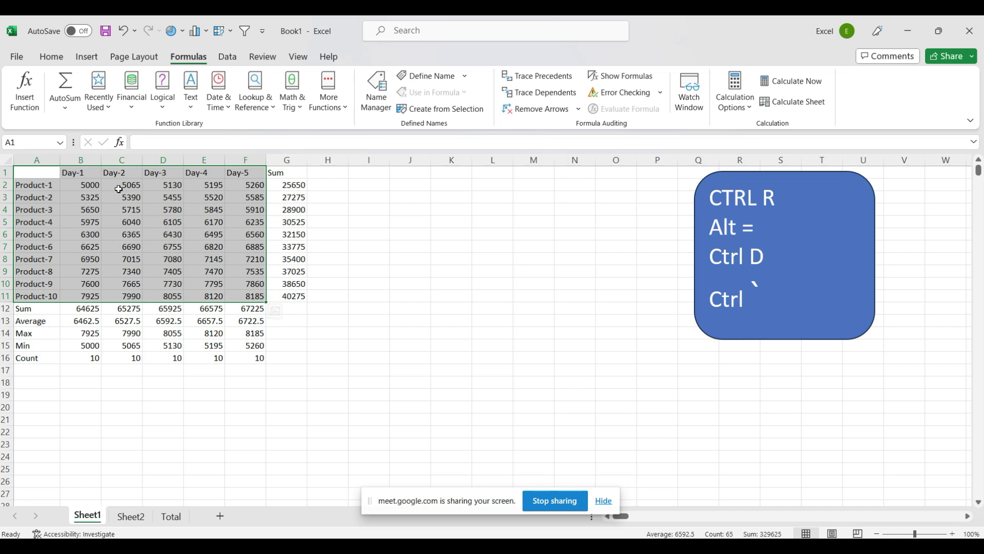
# Copy Sheet1's product table A1:F11 and switch to Sheet2
pyautogui.moveTo(46, 175); pyautogui.dragTo(300, 348)
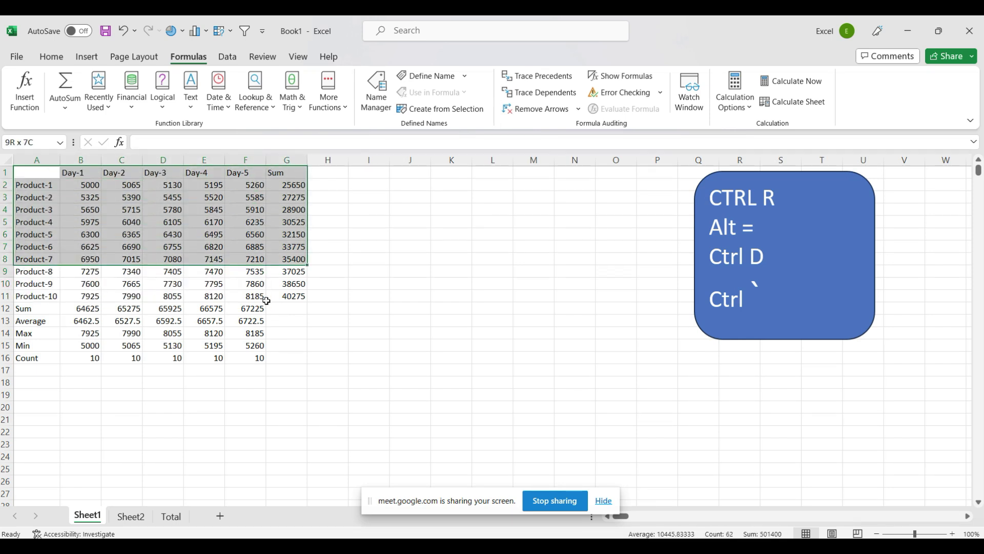
pyautogui.moveTo(300, 349); pyautogui.dragTo(299, 359)
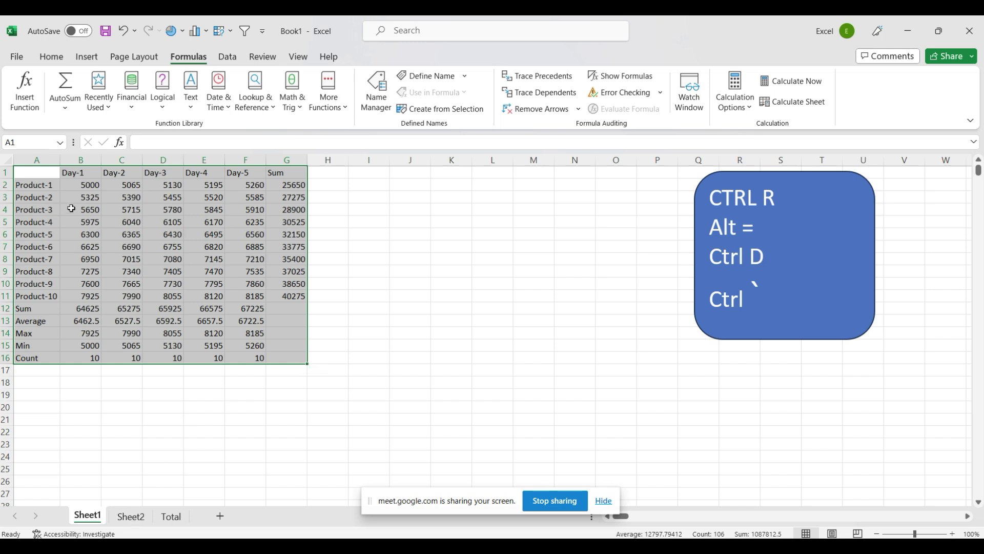
pyautogui.moveTo(41, 173)
pyautogui.mouseDown()
pyautogui.moveTo(173, 206)
pyautogui.moveTo(235, 248)
pyautogui.moveTo(250, 295)
pyautogui.mouseUp()
pyautogui.hotkey('ctrl', 'c')
pyautogui.click(137, 521)
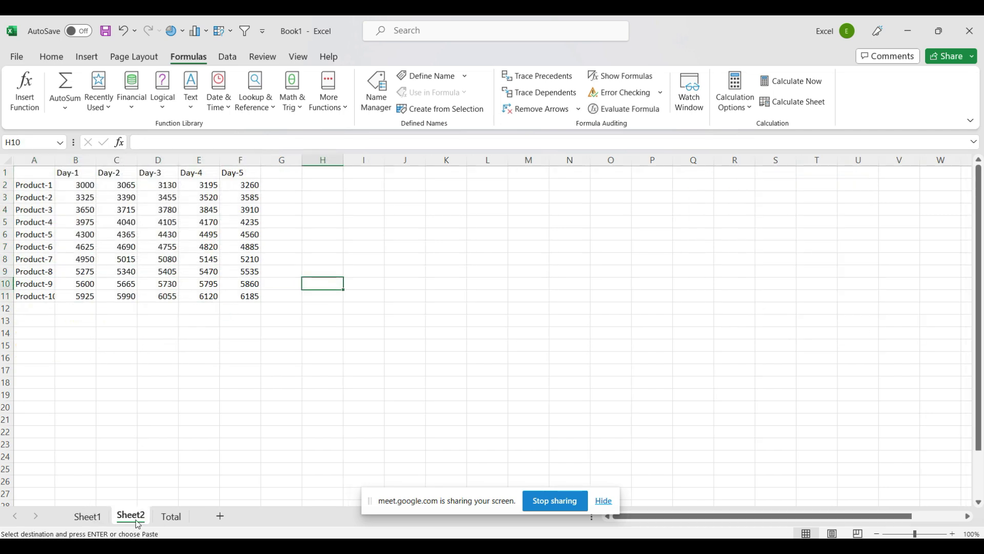
# Paste the table onto Sheet2 at A1 and change its SEQUENCE start value to 3000
pyautogui.click(29, 174)
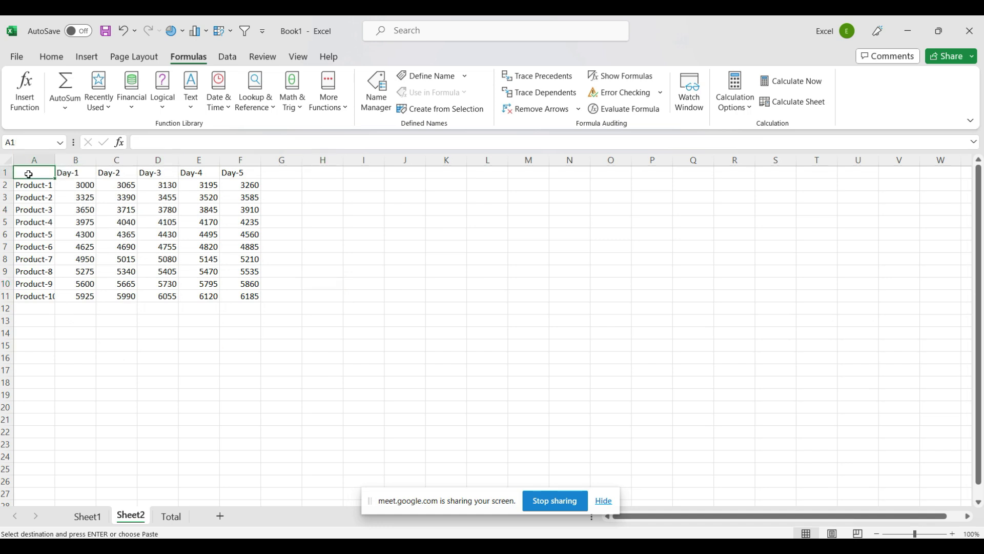
pyautogui.hotkey('ctrl', 'v')
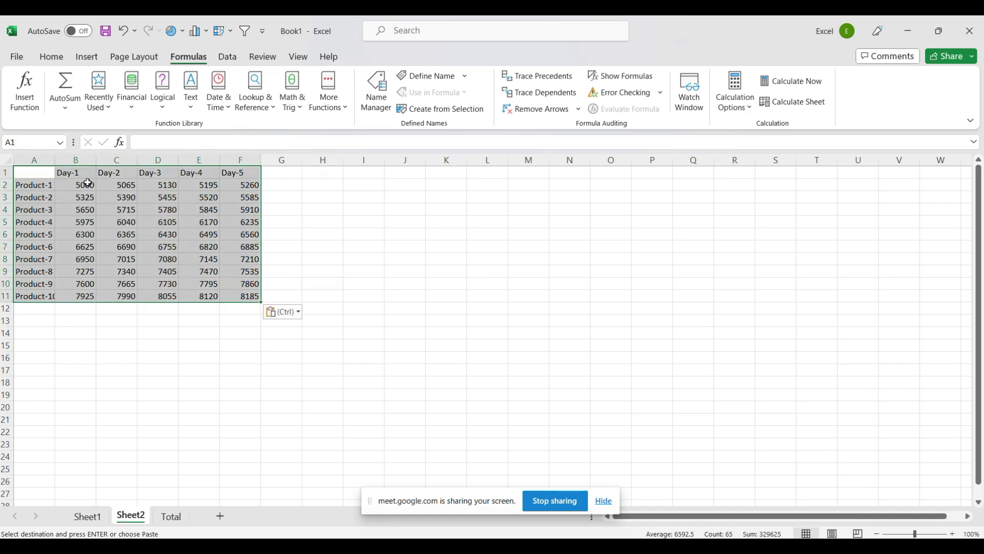
pyautogui.click(87, 183)
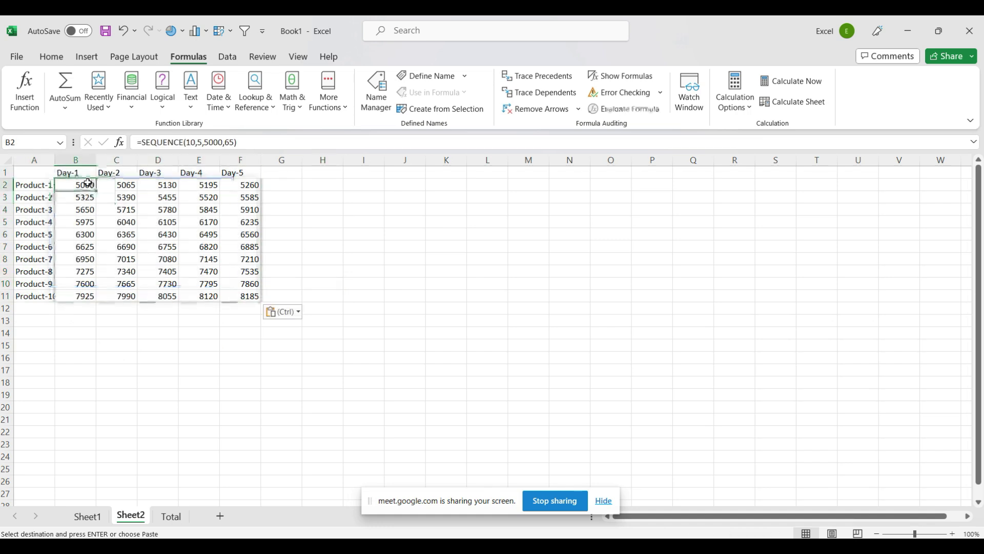
pyautogui.click(210, 142)
pyautogui.press('BackSpace')
pyautogui.write('3')
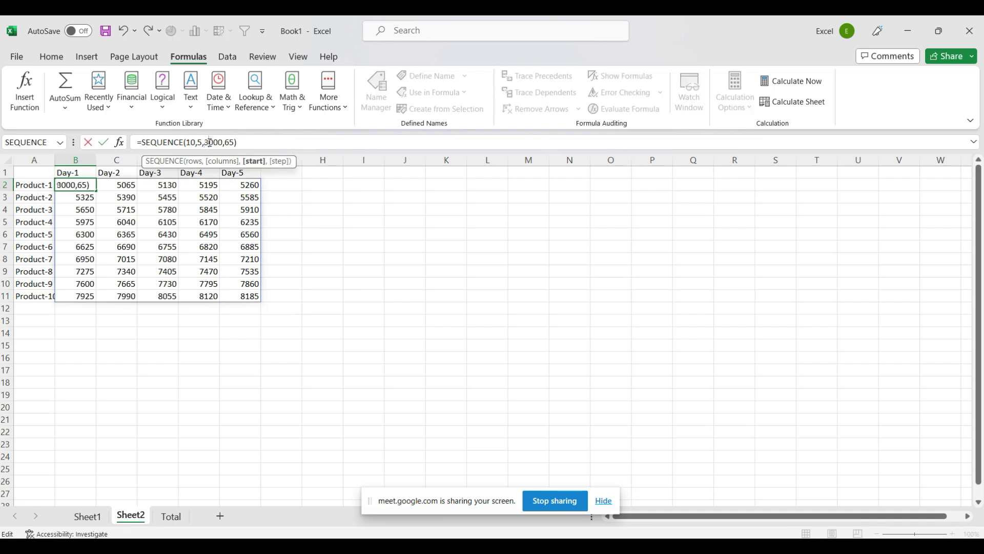
pyautogui.press('Return')
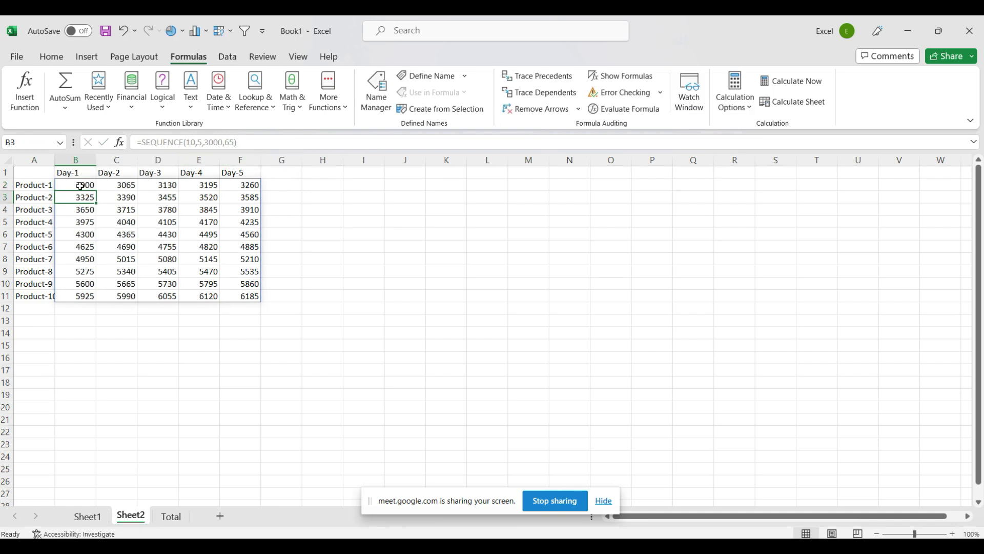
# Select Sheet2's spilled table, then select the Total sheet's values B2:F11
pyautogui.moveTo(80, 186); pyautogui.dragTo(248, 296)
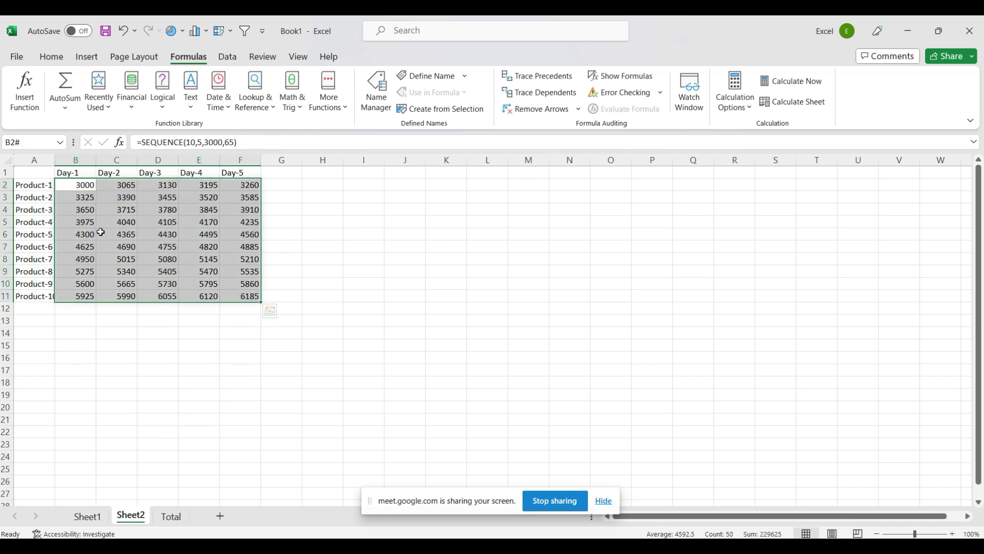
pyautogui.click(174, 519)
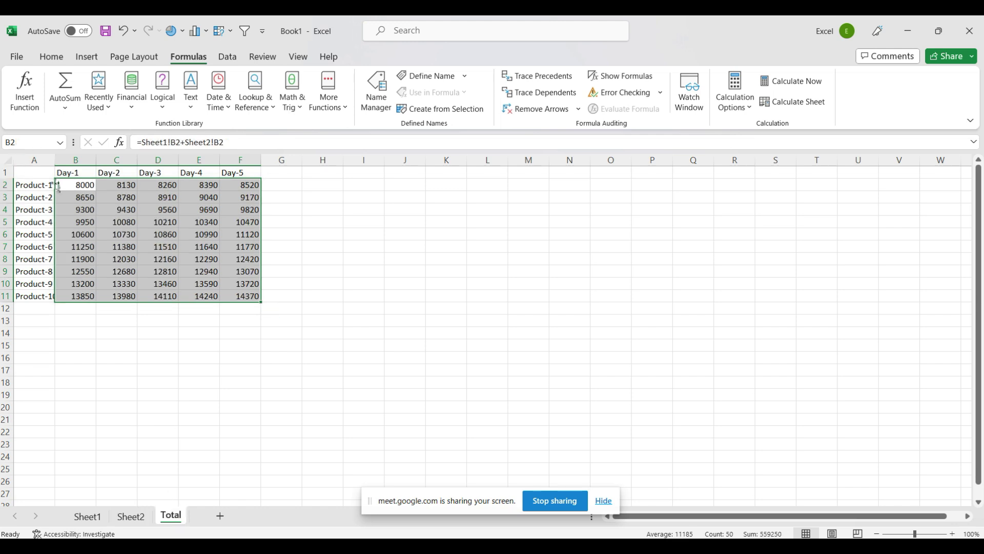
pyautogui.moveTo(81, 185); pyautogui.dragTo(242, 298)
# Clear B2:F11 and enter =Sheet1!B2+Sheet2!B2 in cell B2
pyautogui.press('Delete')
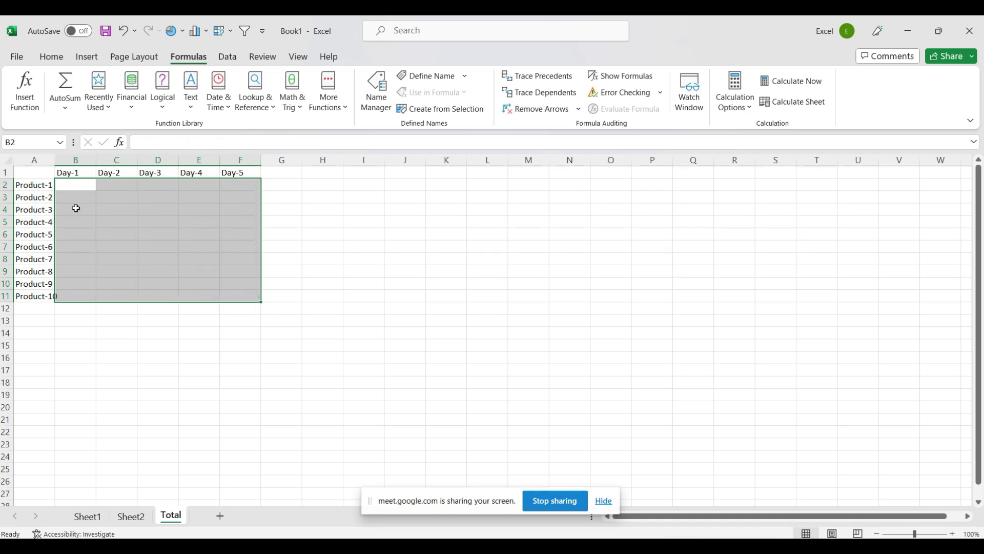
pyautogui.click(77, 186)
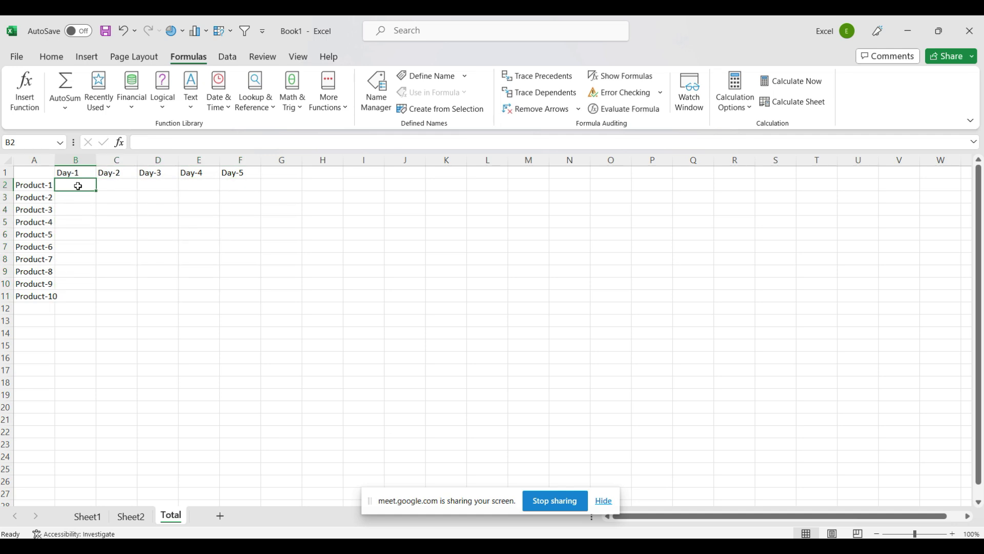
pyautogui.write('=')
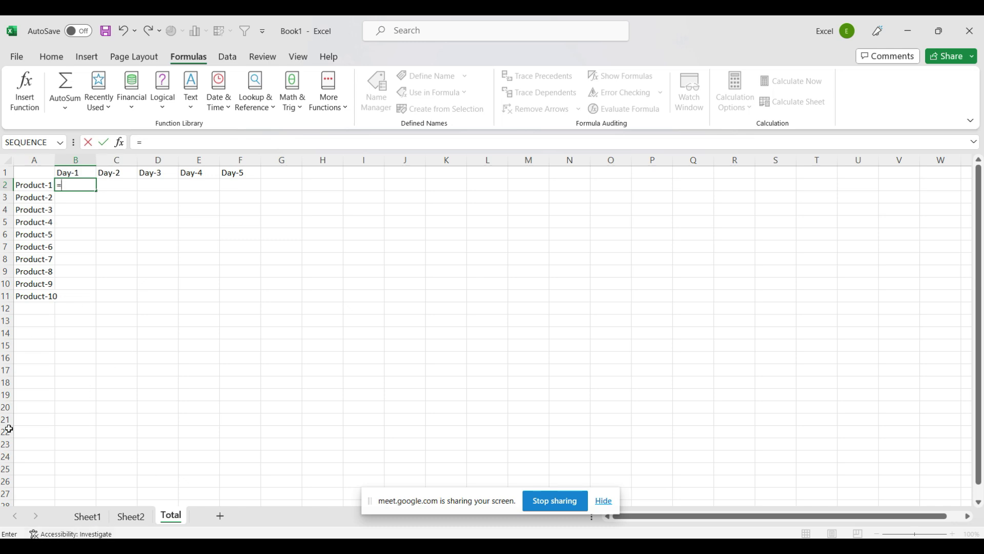
pyautogui.click(100, 520)
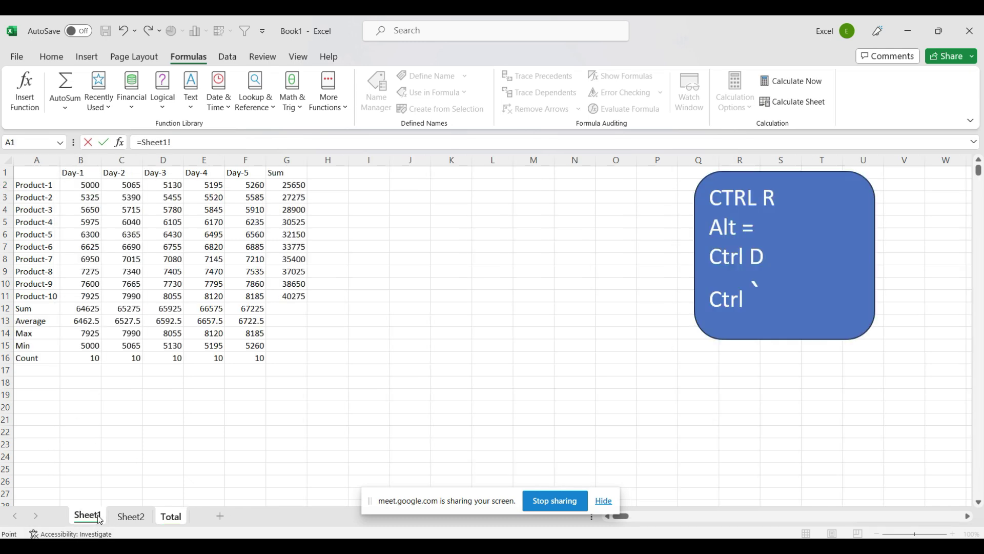
pyautogui.click(86, 187)
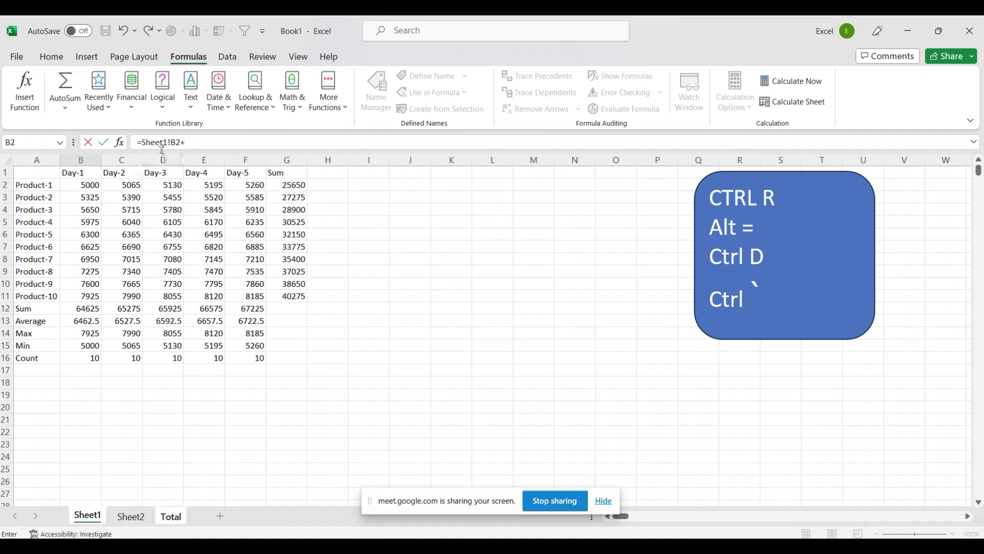
pyautogui.click(138, 517)
pyautogui.click(85, 185)
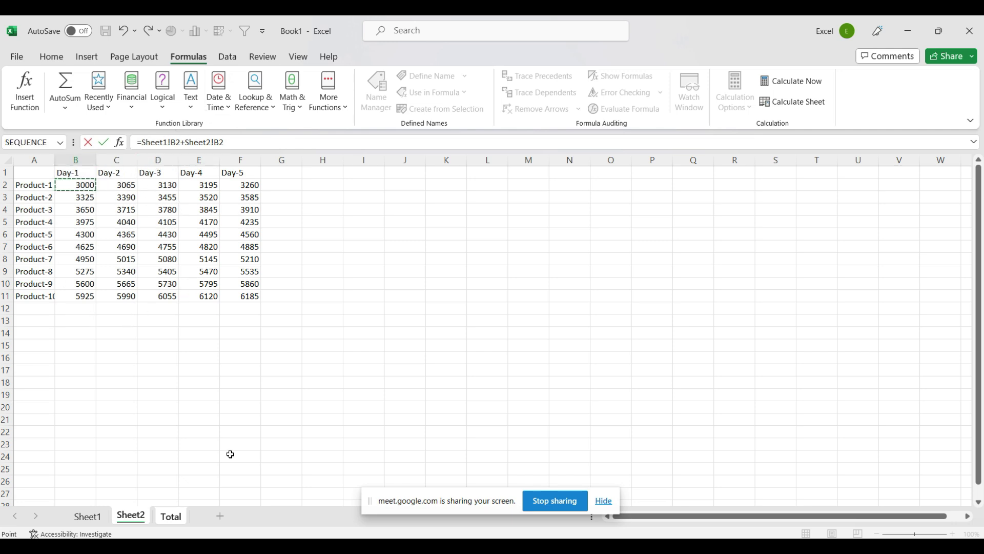
pyautogui.press('Return')
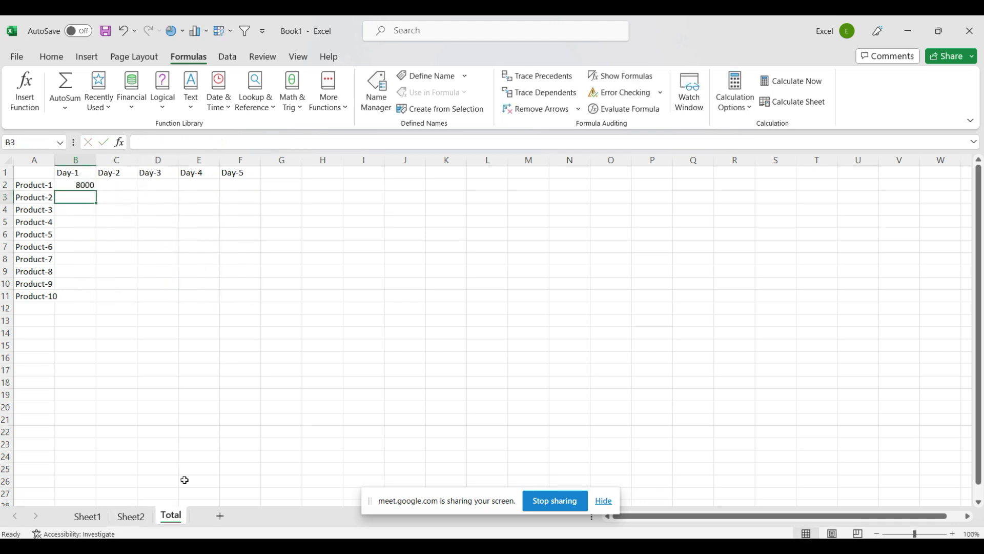
# Fill the sum formula across to F2 and down to row 11, then switch to Meet
pyautogui.click(70, 186)
pyautogui.moveTo(97, 191); pyautogui.dragTo(260, 193)
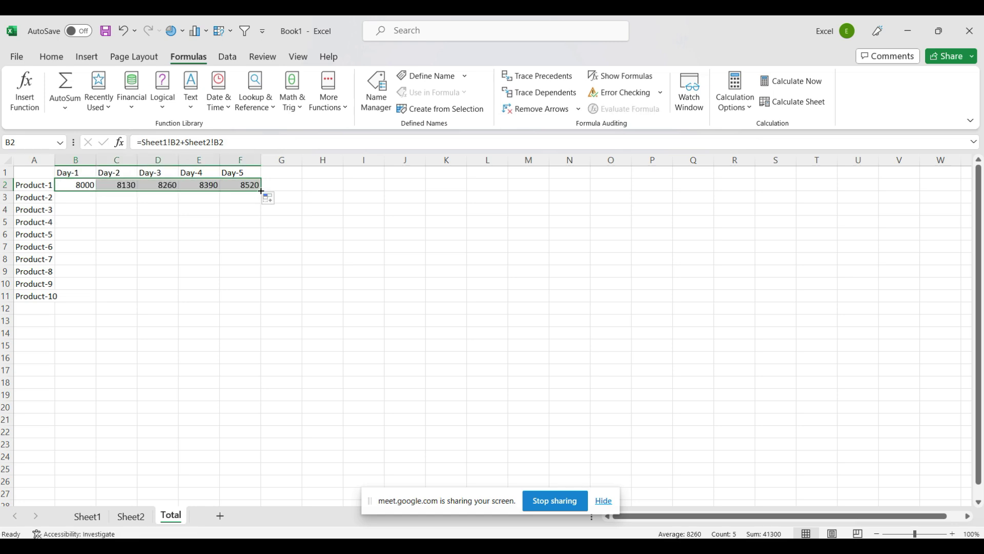
pyautogui.doubleClick(261, 191)
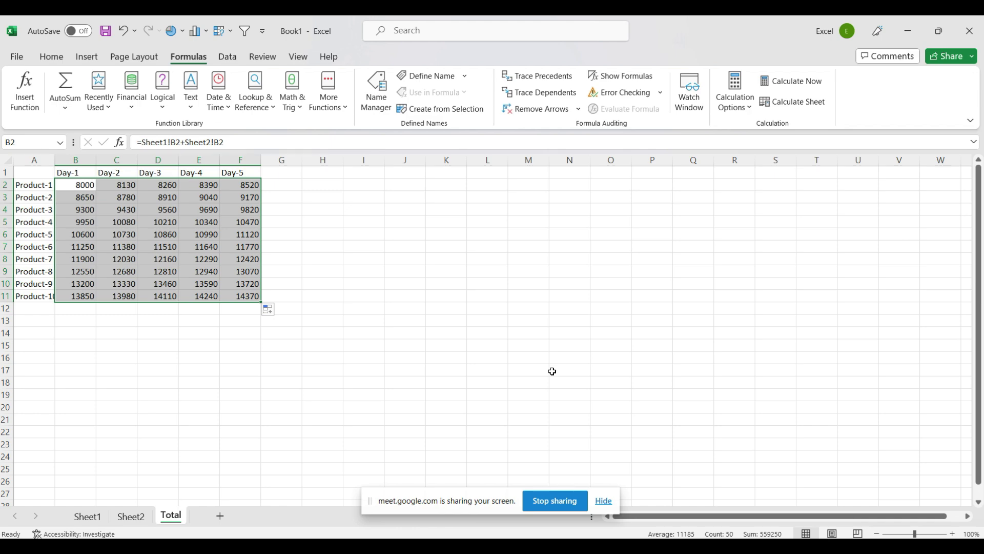
pyautogui.hotkey('alt', 'Tab')
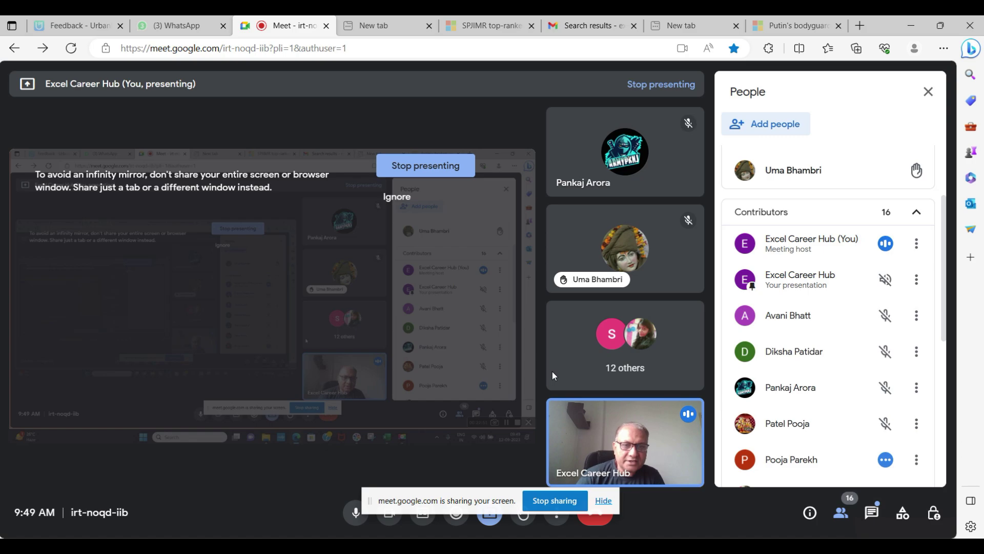
# Return from the Meet call to Excel and show Sheet1
pyautogui.hotkey('alt', 'Tab')
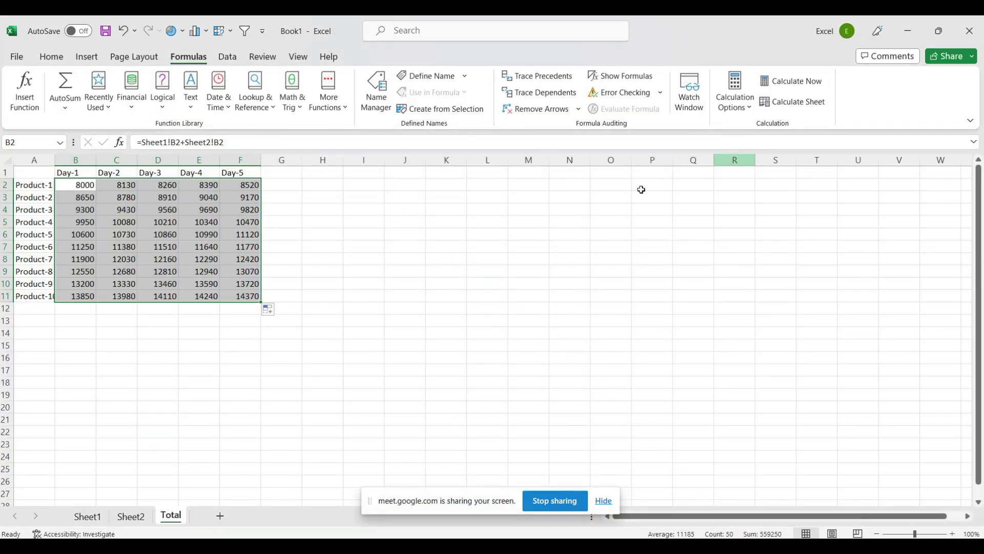
pyautogui.click(88, 516)
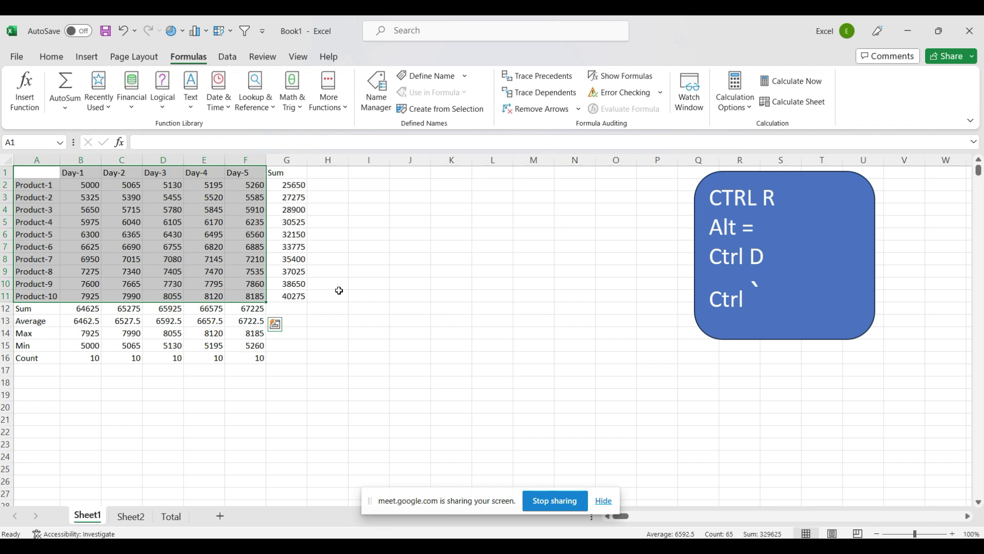
# Create a new workbook, Book2, and restore it to full screen
pyautogui.hotkey('ctrl', 'n')
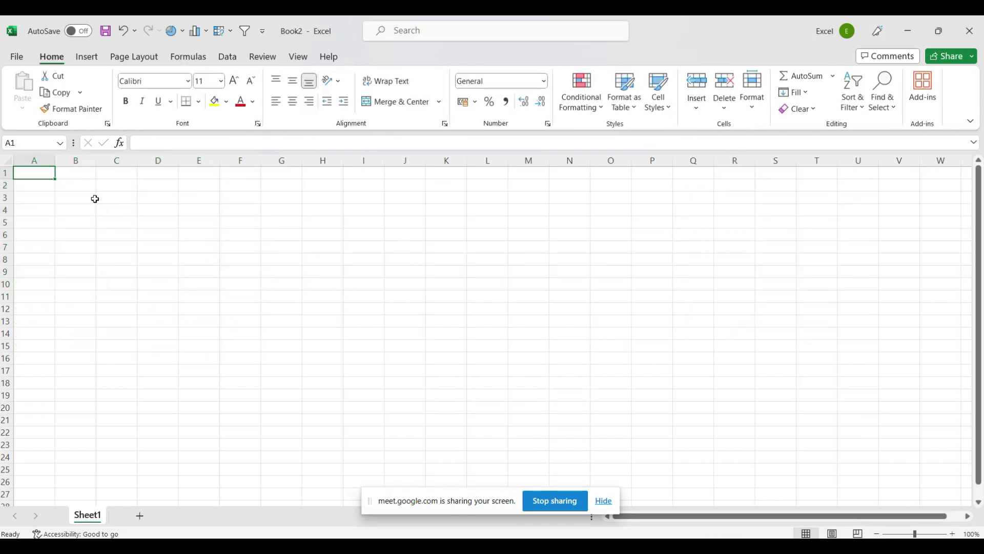
pyautogui.moveTo(304, 27)
pyautogui.mouseDown()
pyautogui.moveTo(727, 171)
pyautogui.moveTo(300, 29)
pyautogui.mouseUp()
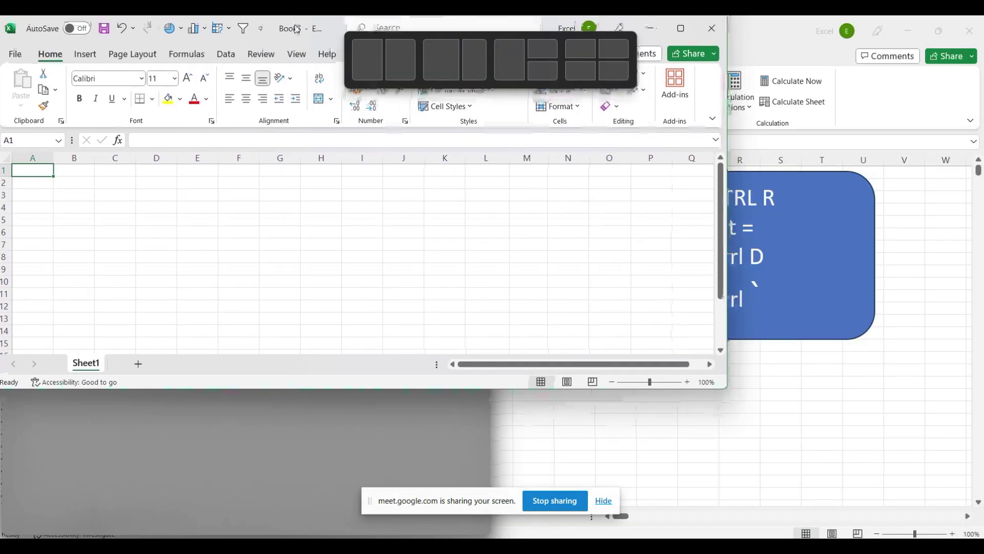
pyautogui.moveTo(299, 29); pyautogui.dragTo(367, 59)
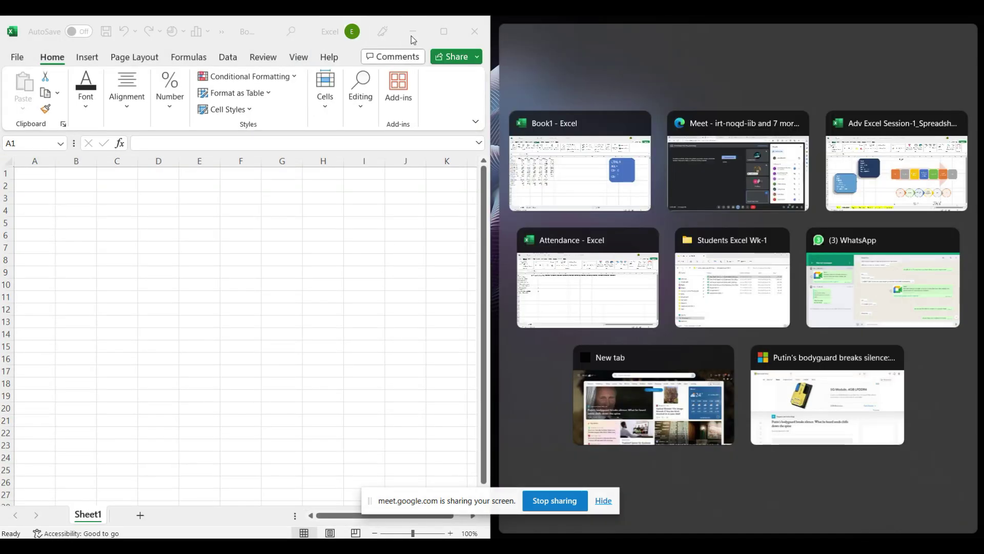
pyautogui.click(444, 32)
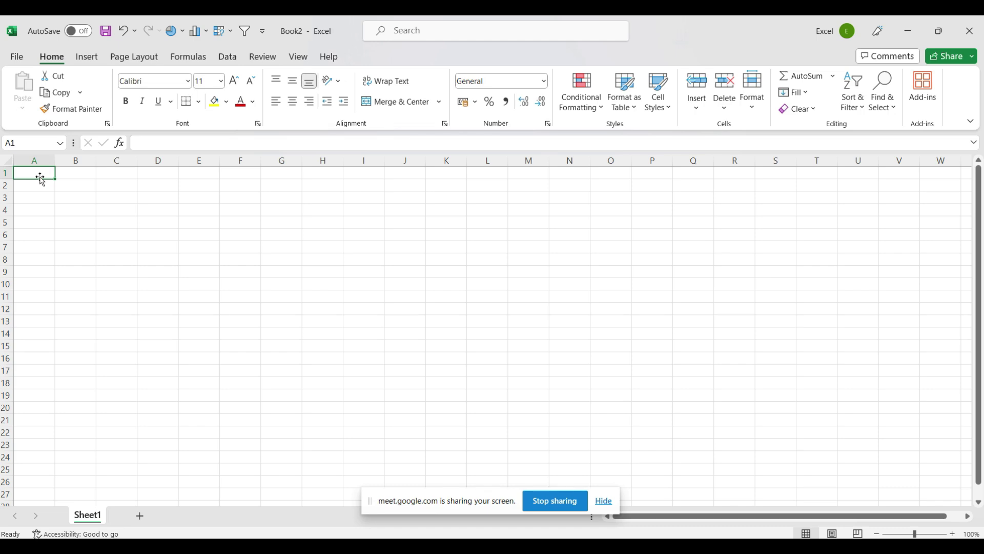
# Paste Book1's A1:F11 table into Book2, clear B2:F11, and start a formula in B2
pyautogui.moveTo(43, 174); pyautogui.dragTo(247, 302)
pyautogui.hotkey('ctrl', 'c')
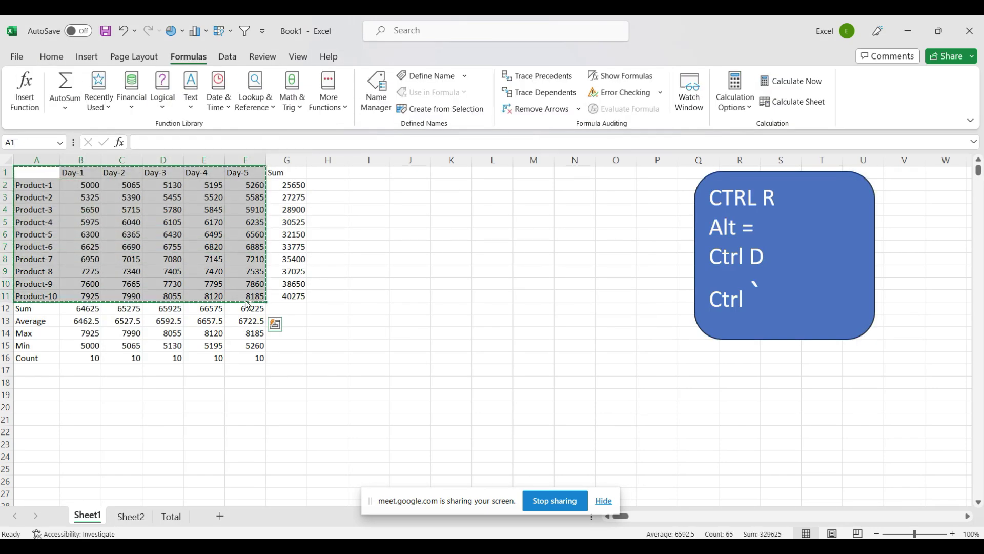
pyautogui.hotkey('alt', 'Tab')
pyautogui.hotkey('ctrl', 'v')
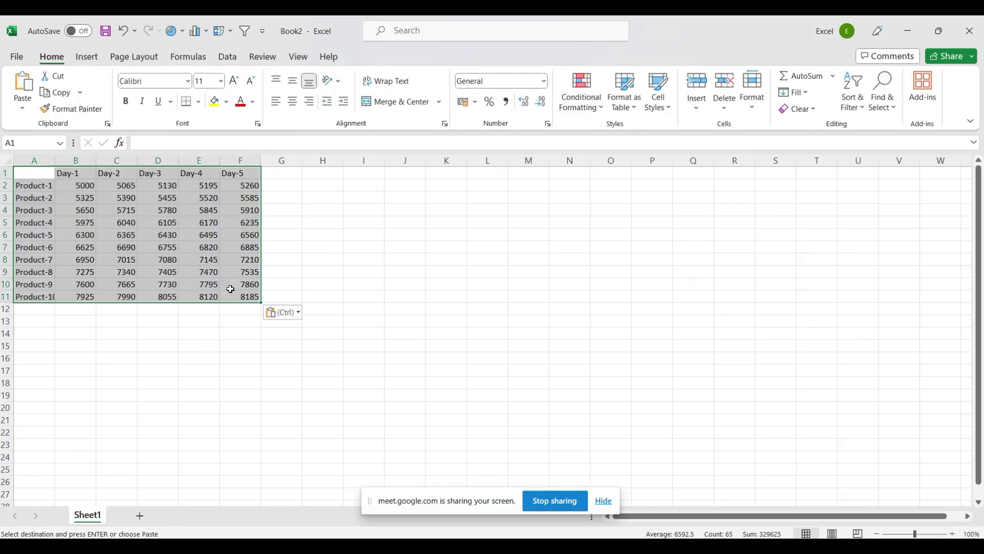
pyautogui.moveTo(84, 189); pyautogui.dragTo(253, 297)
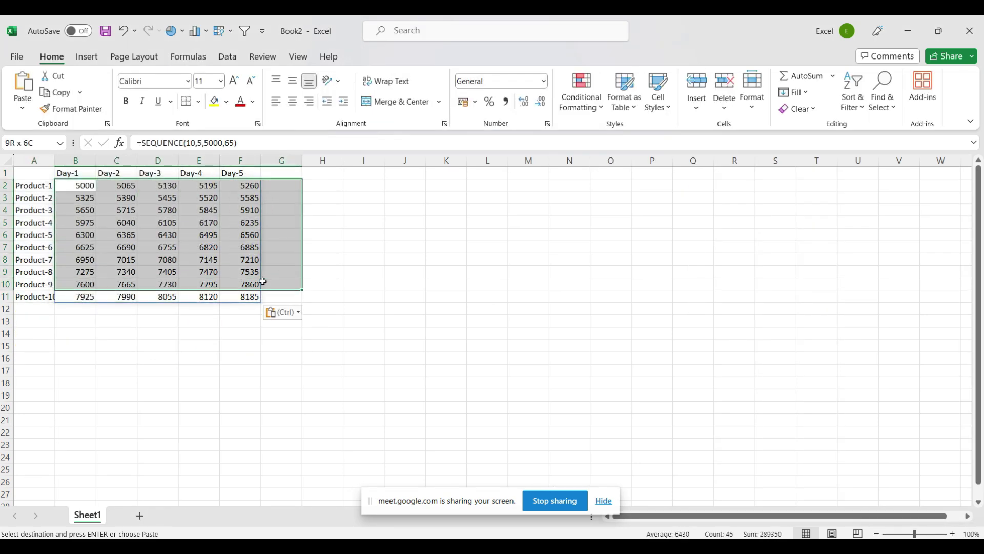
pyautogui.press('Delete')
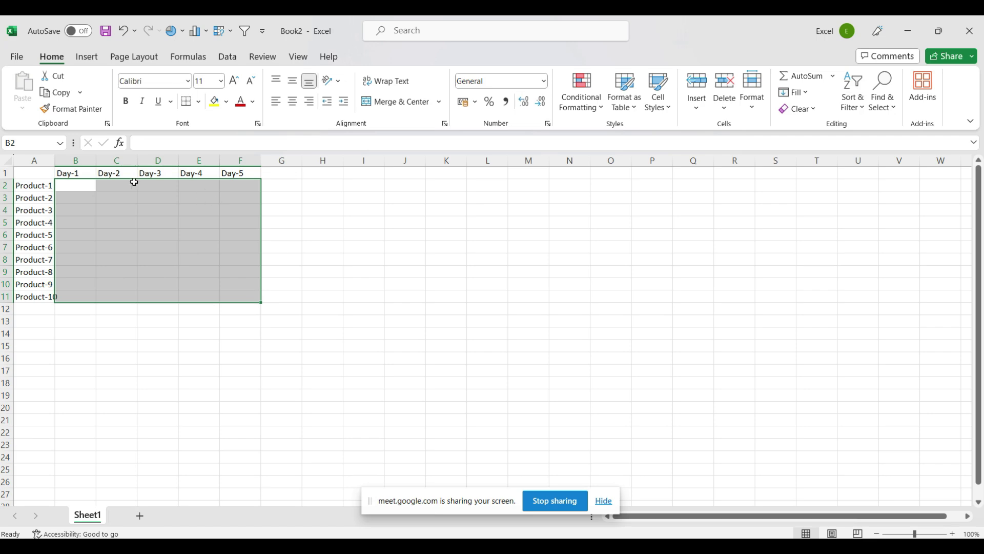
pyautogui.click(74, 183)
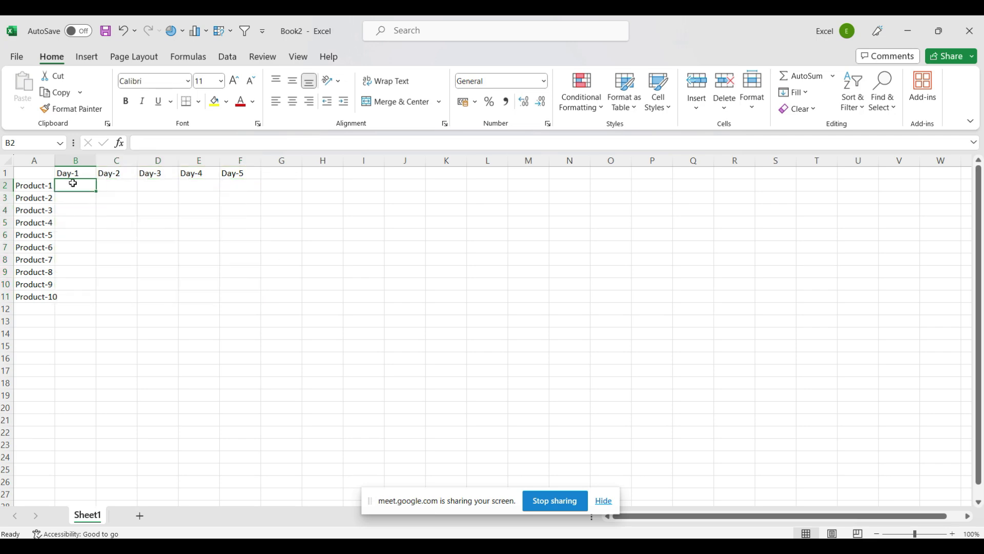
pyautogui.write('=')
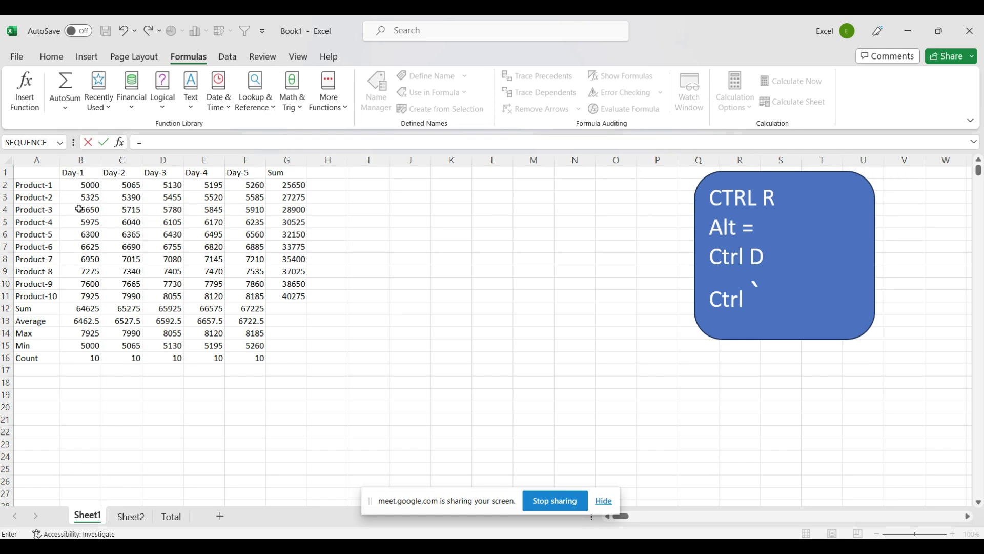
# Add relative references to B2 on Book1's Sheet1 and Sheet2 in the formula
pyautogui.click(86, 187)
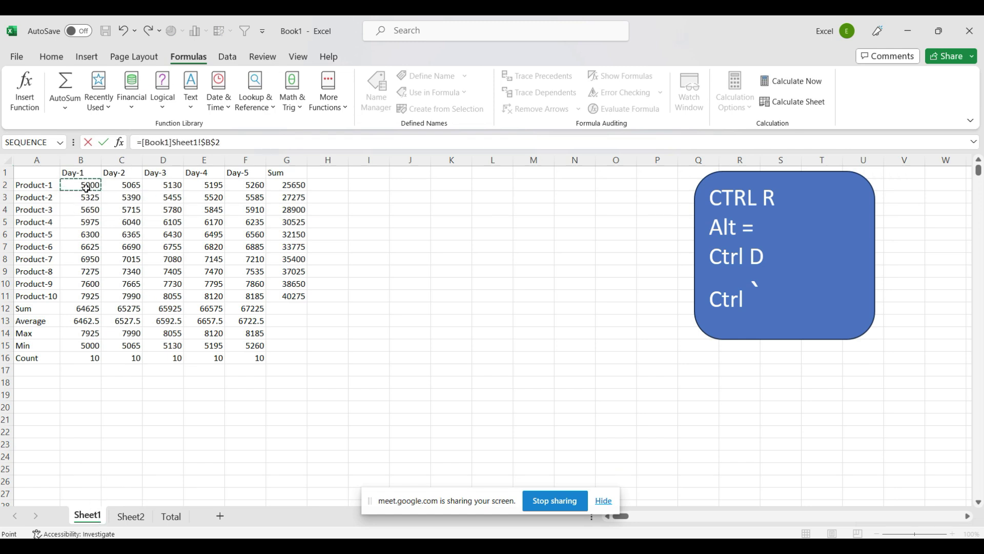
pyautogui.click(217, 143)
pyautogui.press('BackSpace')
pyautogui.press('BackSpace')
pyautogui.write('+')
pyautogui.click(147, 515)
pyautogui.click(78, 187)
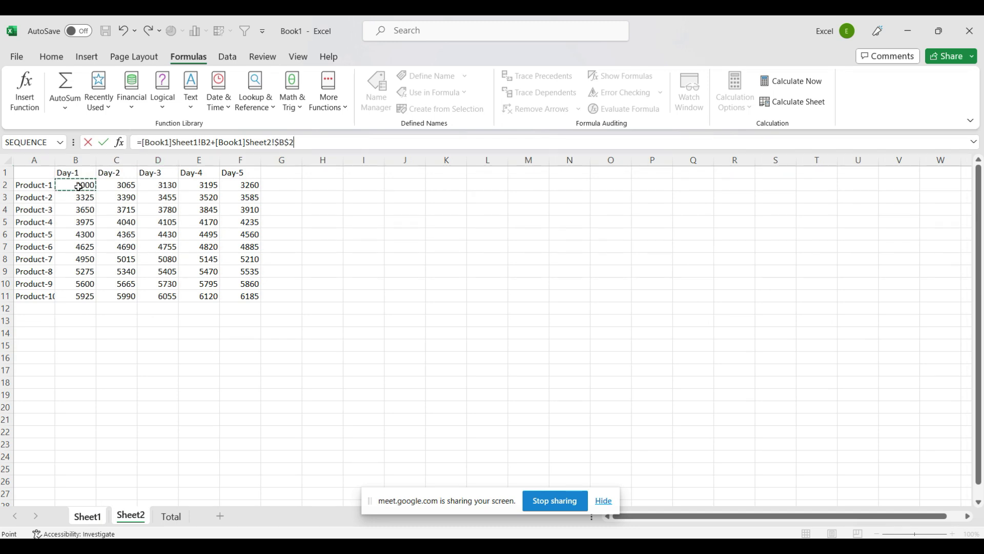
pyautogui.click(291, 143)
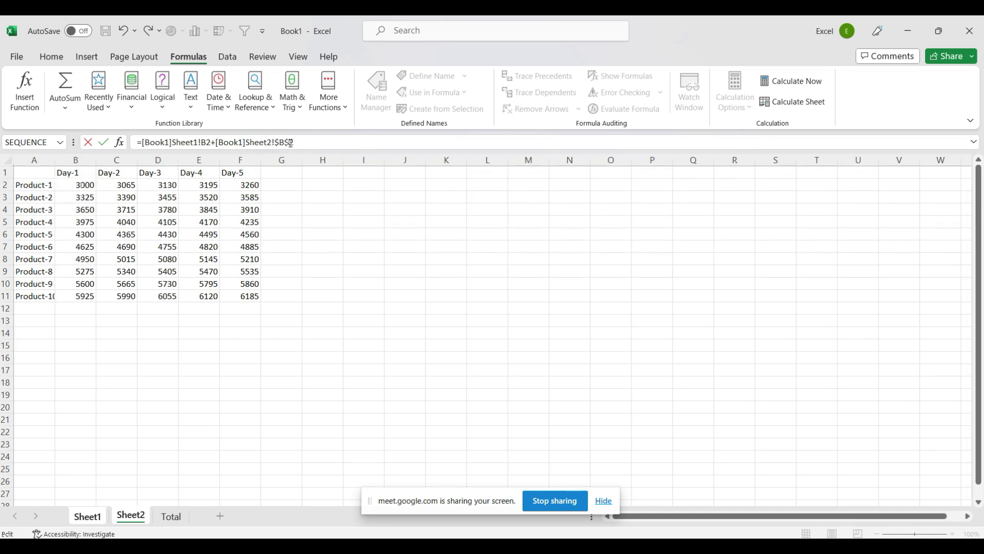
pyautogui.click(280, 142)
pyautogui.press('BackSpace')
# Add Book1's Total!B2 as a relative reference and commit the formula, giving 16000
pyautogui.click(175, 515)
pyautogui.click(77, 185)
pyautogui.press('F4')
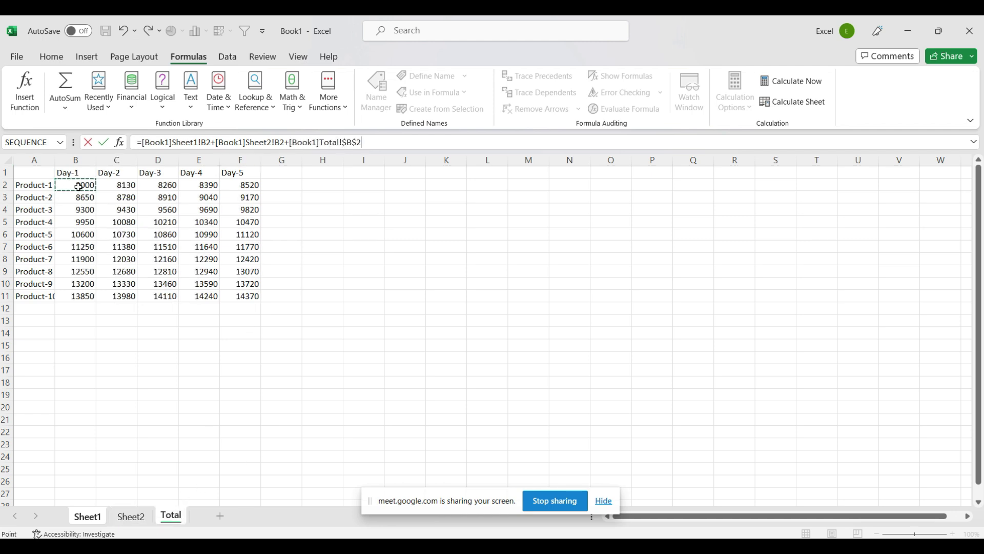
pyautogui.press('F4')
pyautogui.press('F4')
pyautogui.click(357, 144)
pyautogui.press('Return')
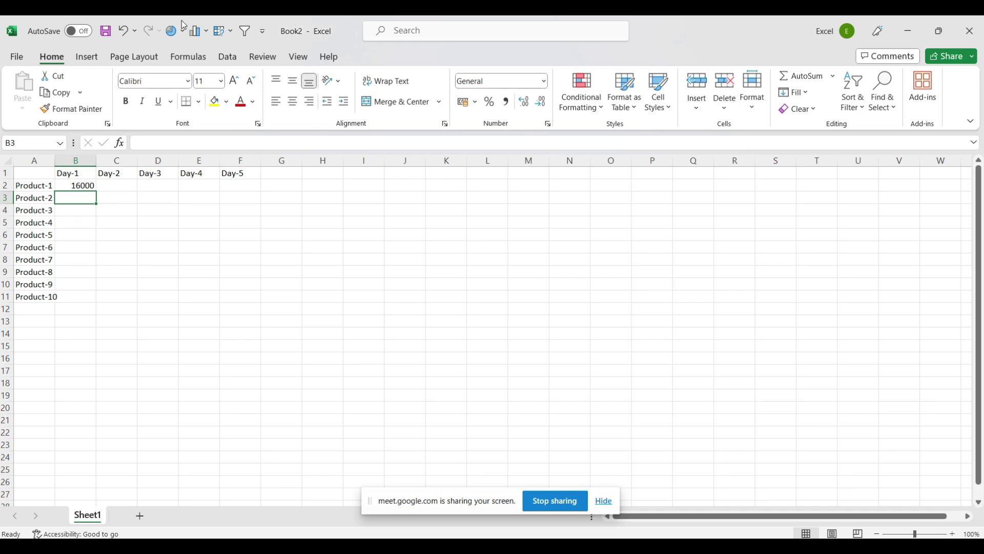
pyautogui.moveTo(709, 22)
pyautogui.mouseDown()
pyautogui.moveTo(880, 140)
pyautogui.moveTo(835, 83)
pyautogui.mouseUp()
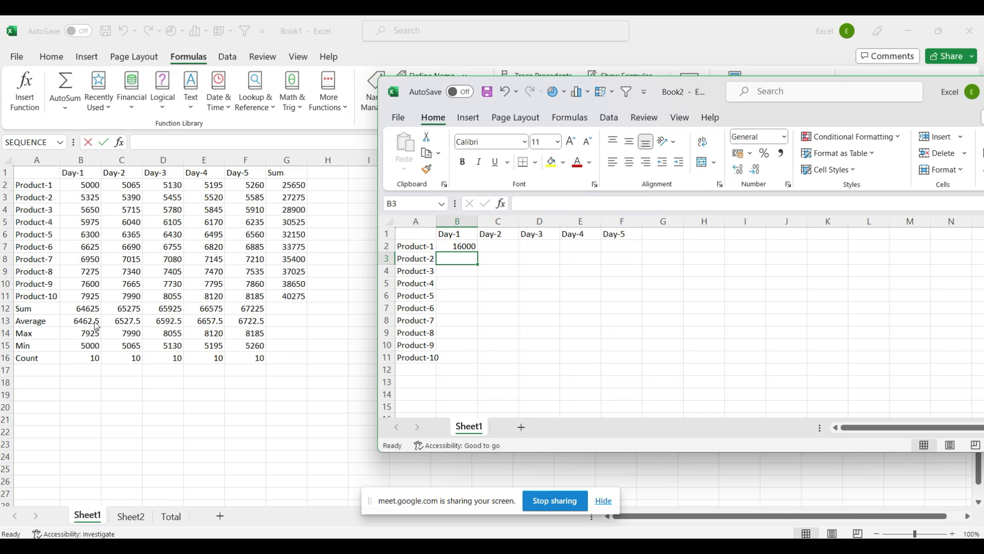
# Fill Book2's formula over B2:F11 (16000 to 28740), maximize Book2, and return to Meet
pyautogui.click(468, 246)
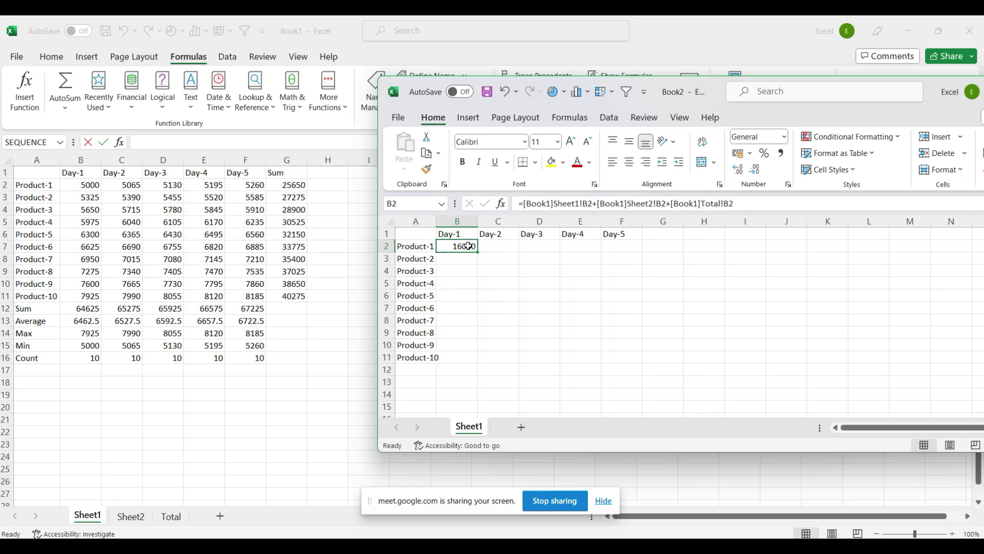
pyautogui.moveTo(479, 252); pyautogui.dragTo(647, 253)
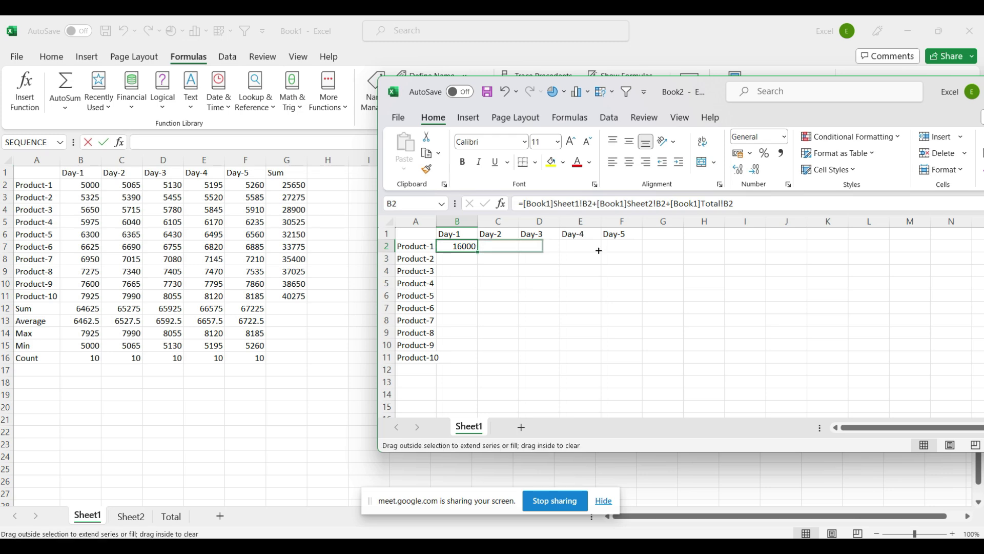
pyautogui.doubleClick(644, 252)
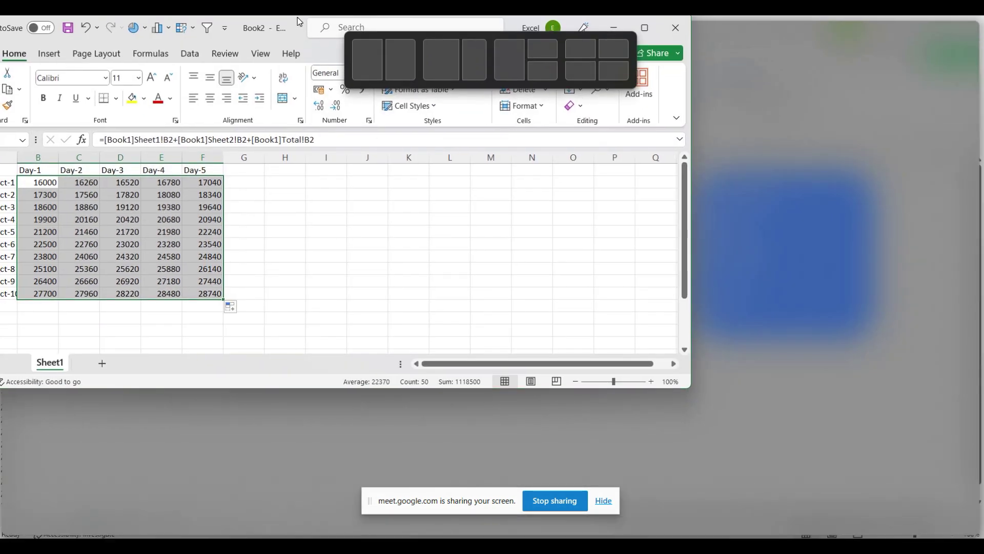
pyautogui.moveTo(719, 86); pyautogui.dragTo(318, 20)
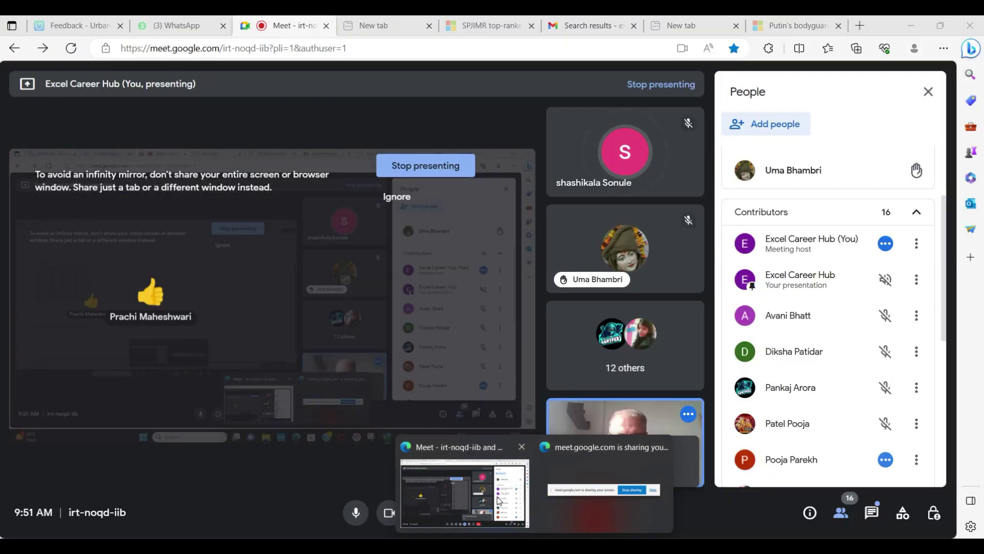
pyautogui.click(499, 501)
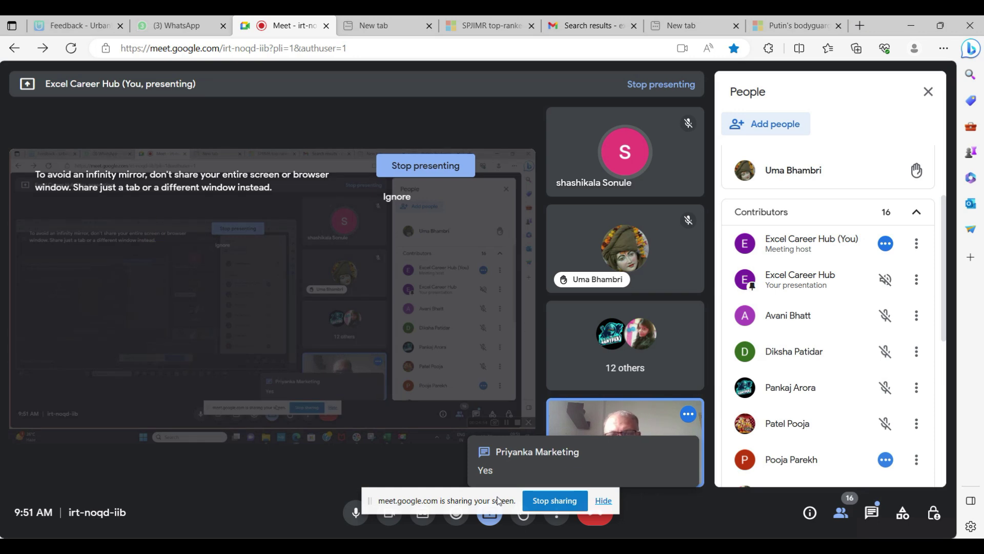
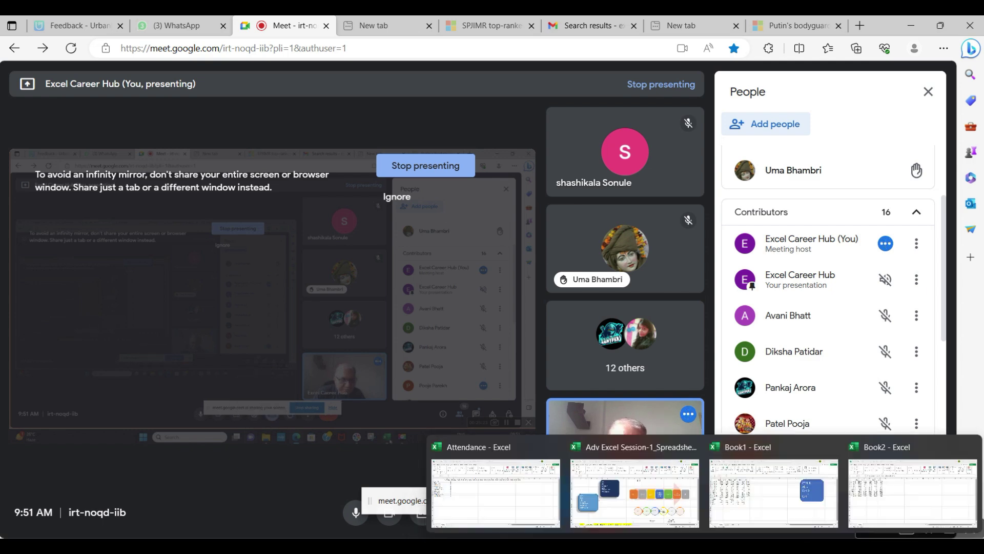
# Switch from the Meet view to the Adv Excel Session-1 workbook and move the sharing notice aside
pyautogui.click(636, 484)
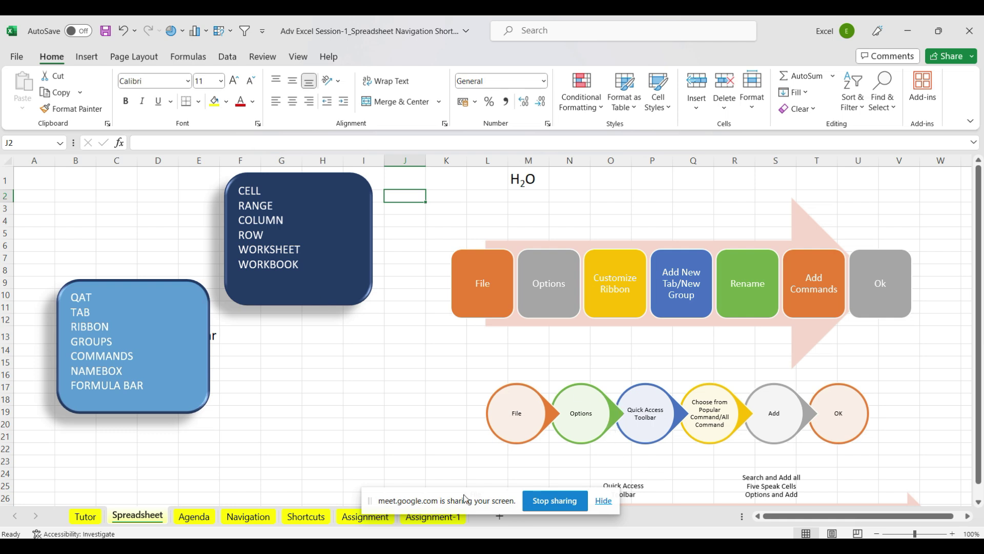
pyautogui.moveTo(464, 499); pyautogui.dragTo(704, 324)
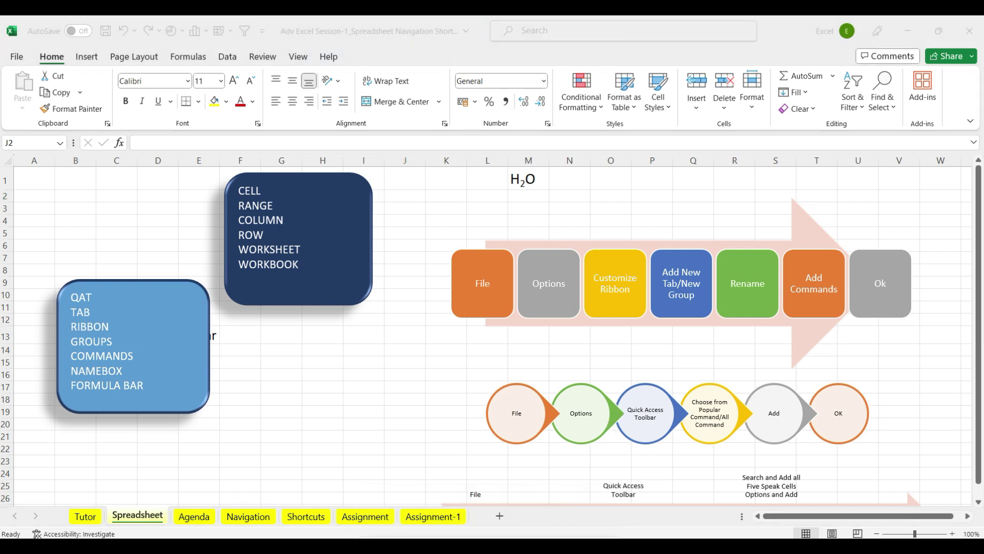
# Add a new blank sheet, Sheet1, and fill cells A1, A2 and A3 yellow
pyautogui.click(501, 516)
pyautogui.click(501, 517)
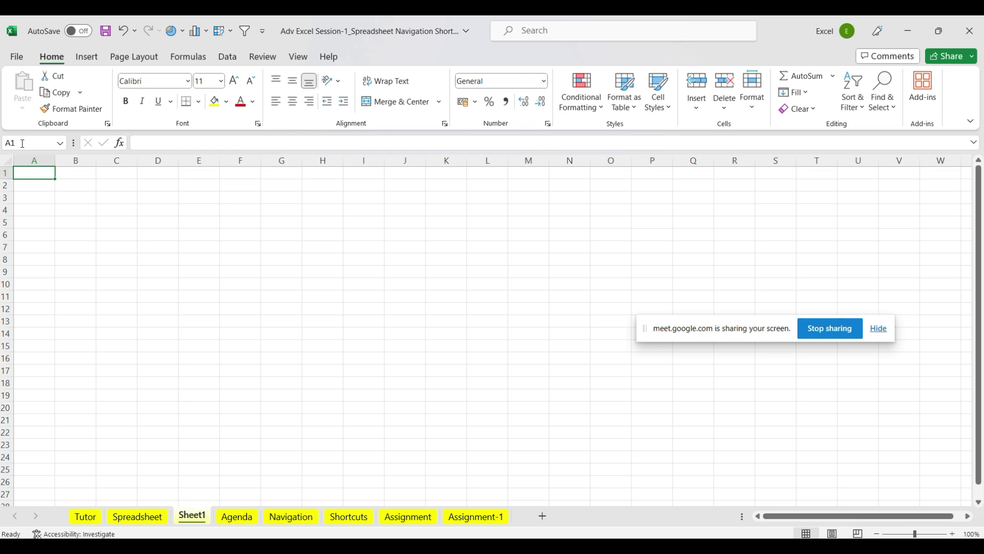
pyautogui.click(214, 101)
pyautogui.click(41, 187)
pyautogui.click(217, 111)
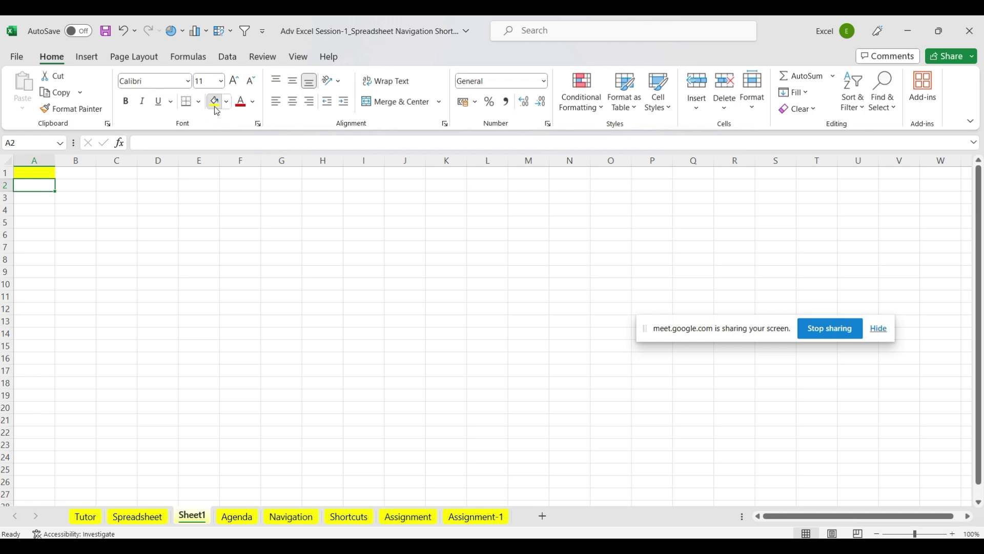
pyautogui.click(36, 198)
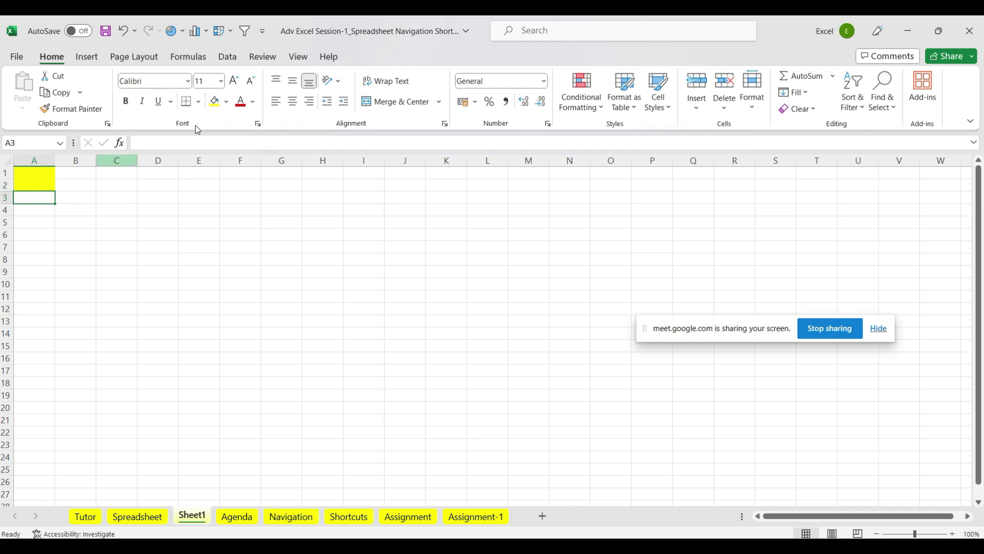
pyautogui.click(214, 101)
# Test Ctrl+Down and Ctrl+Up from A1, then select column A
pyautogui.click(36, 174)
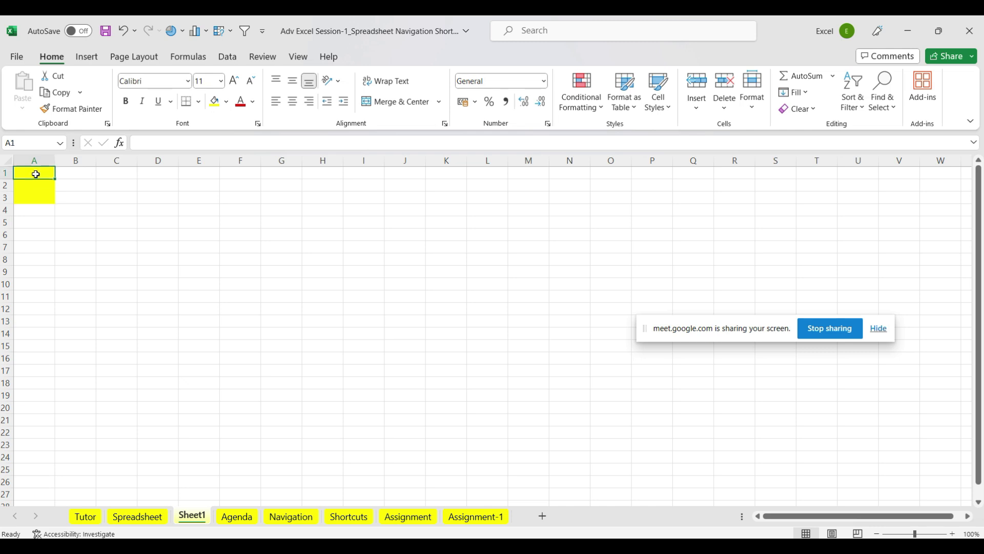
pyautogui.hotkey('ctrl', 'Down')
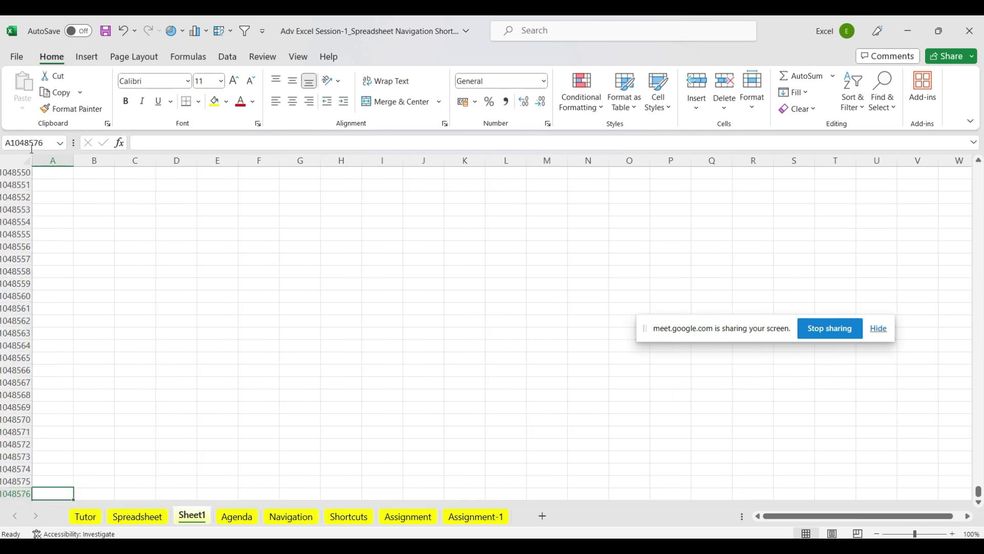
pyautogui.hotkey('ctrl', 'Up')
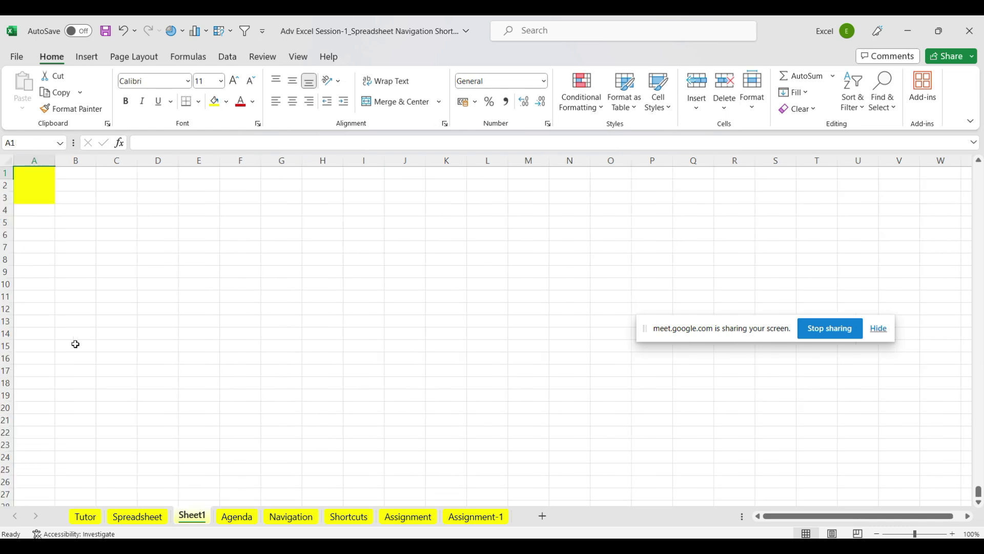
pyautogui.click(43, 160)
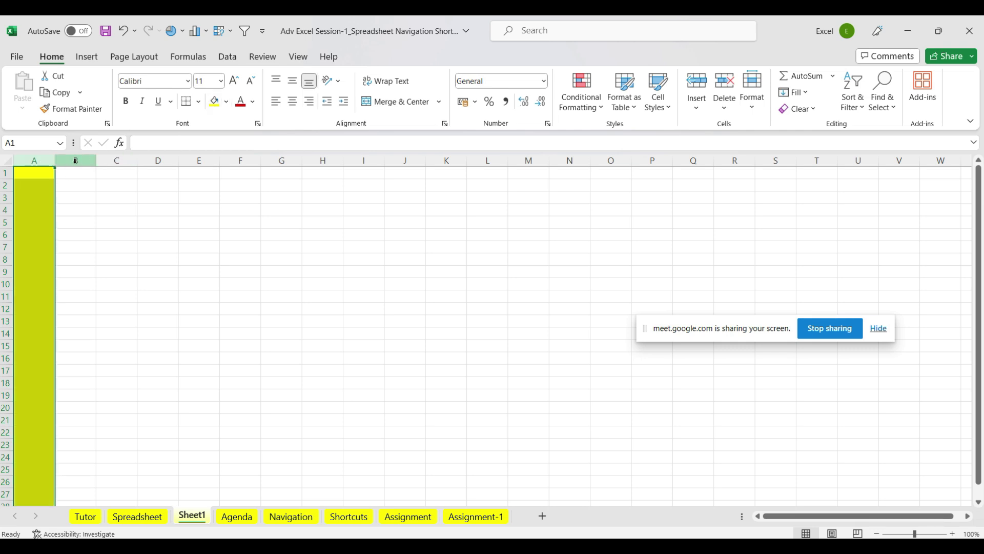
# Fill column B orange and column C green using the Fill Color choices
pyautogui.click(75, 161)
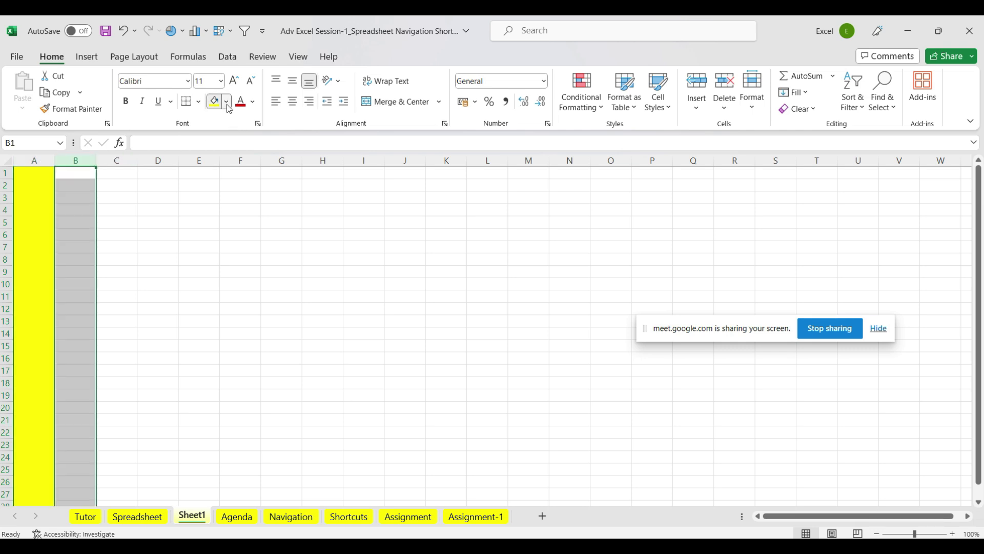
pyautogui.click(226, 101)
pyautogui.click(265, 135)
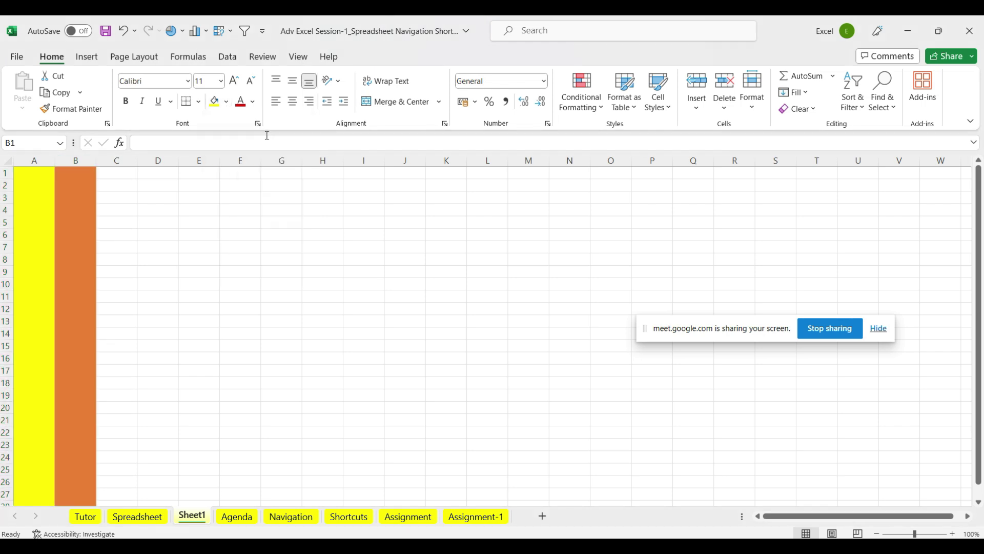
pyautogui.click(117, 160)
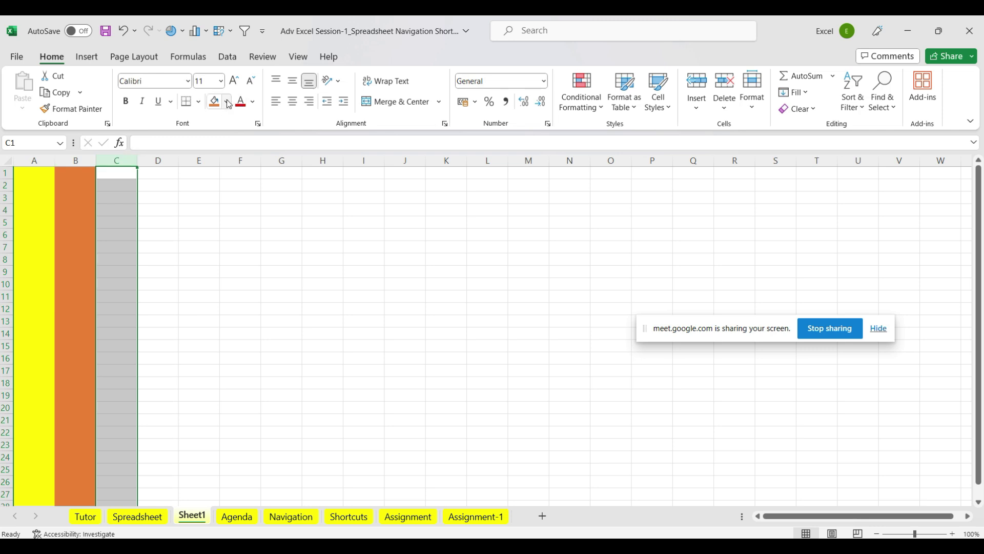
pyautogui.click(228, 102)
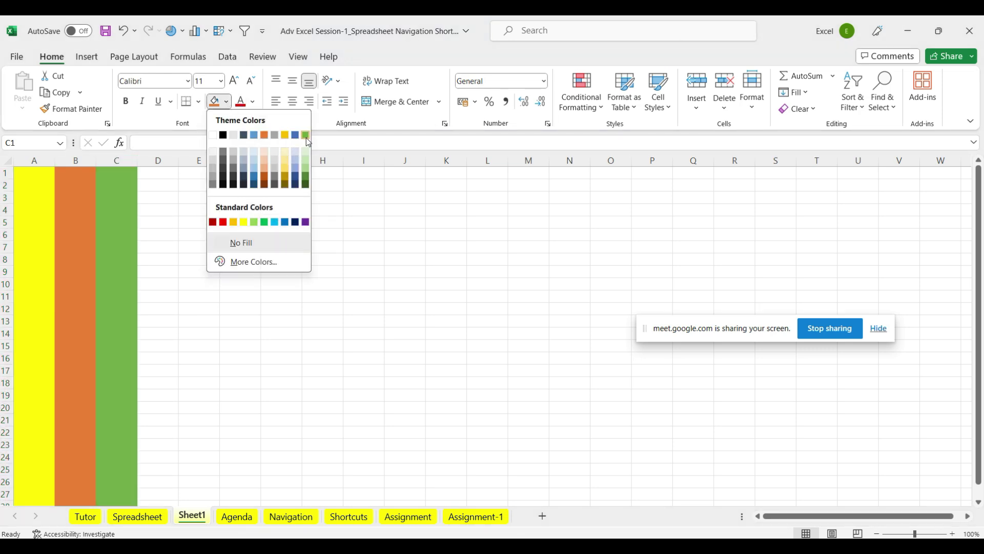
pyautogui.click(306, 136)
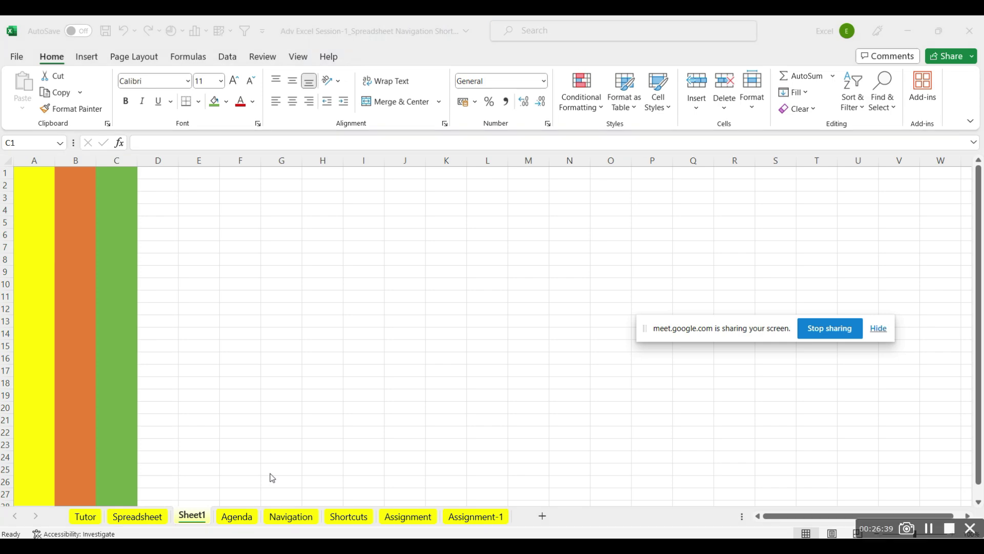
# Copy the blue shortcut note shape from Book1 and paste it near cell N2 on Sheet1
pyautogui.hotkey('alt', 'Tab')
pyautogui.hotkey('alt', 'Tab')
pyautogui.hotkey('alt', 'Tab')
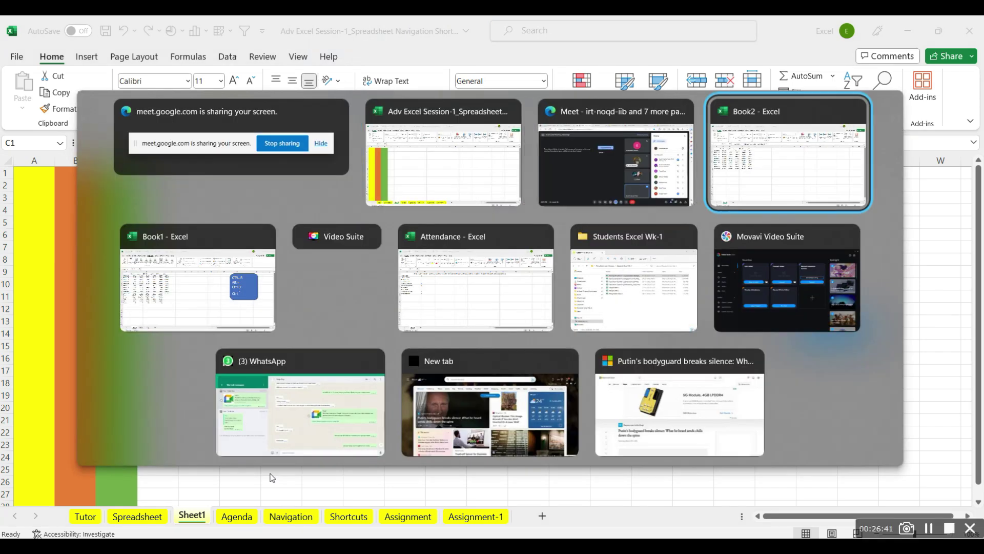
pyautogui.hotkey('alt', 'Tab')
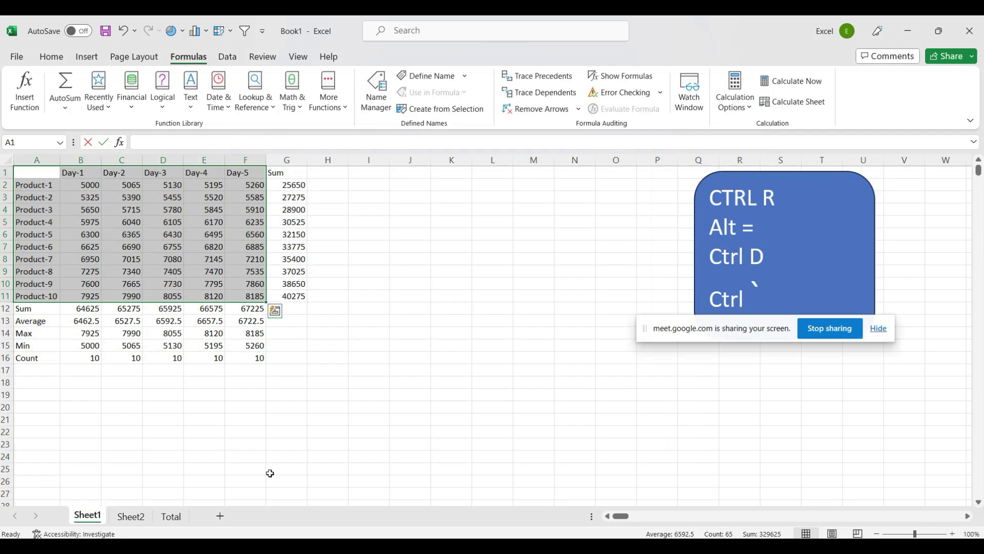
pyautogui.click(818, 198)
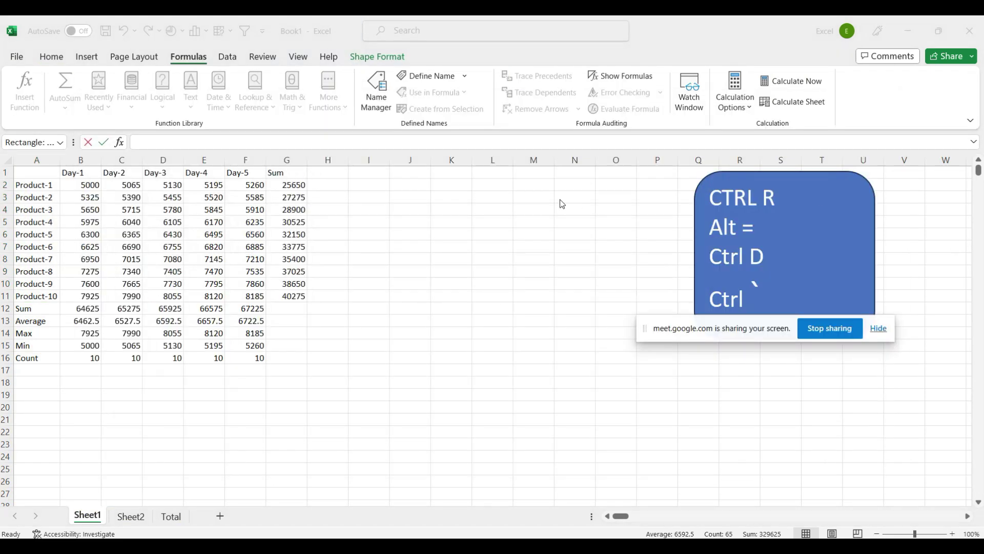
pyautogui.hotkey('alt', 'Tab')
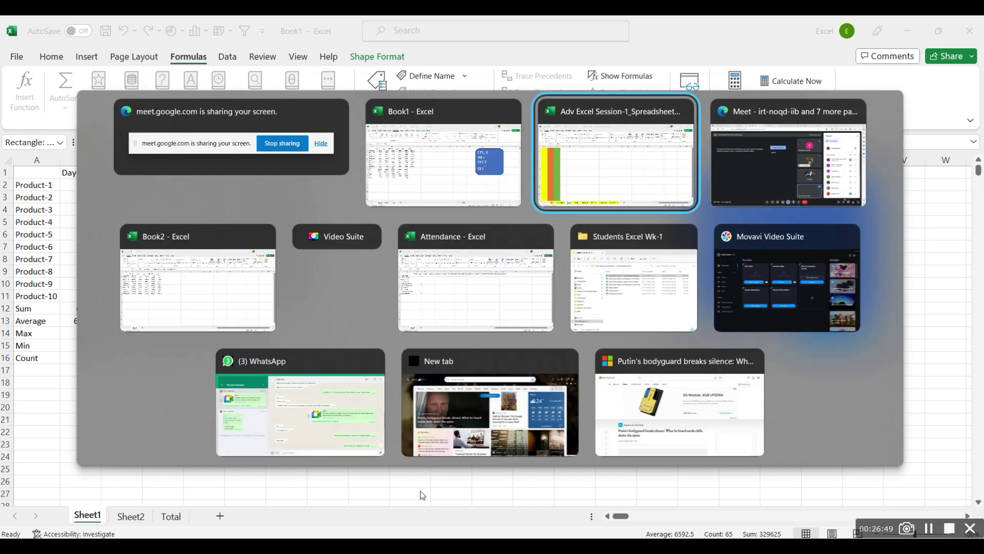
pyautogui.hotkey('alt', 'Tab')
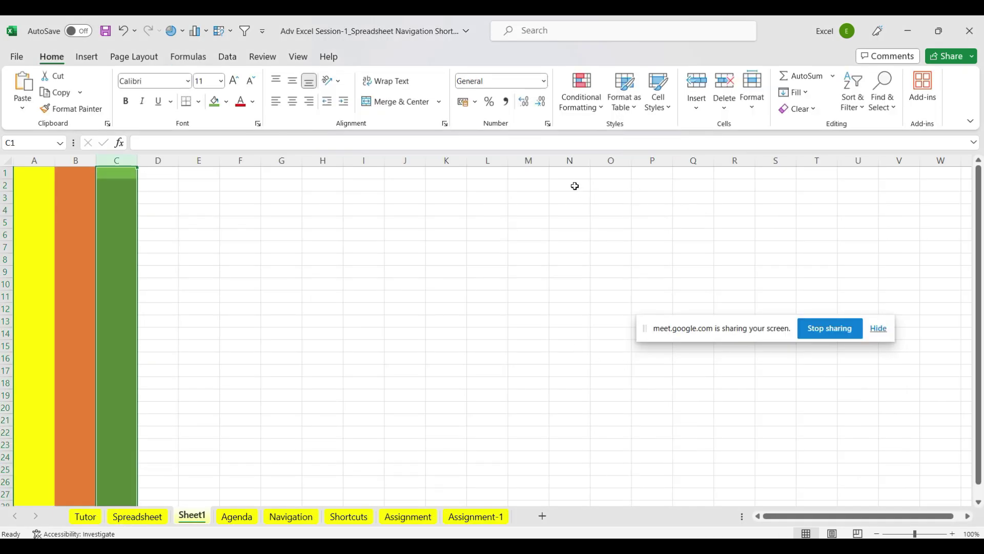
pyautogui.click(575, 186)
pyautogui.hotkey('ctrl', 'v')
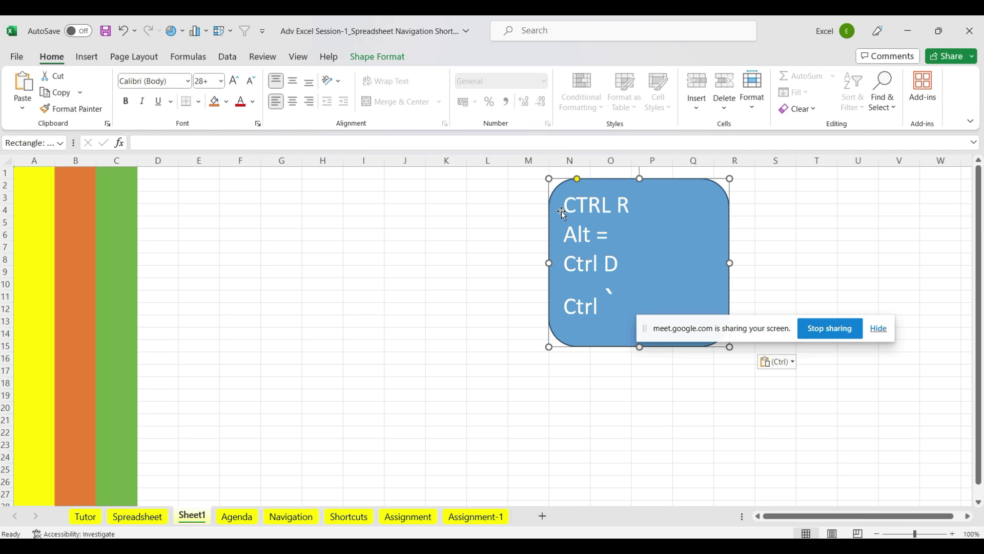
pyautogui.click(618, 204)
# Change the note's first line to read 'CTRL Shift +'
pyautogui.write('S')
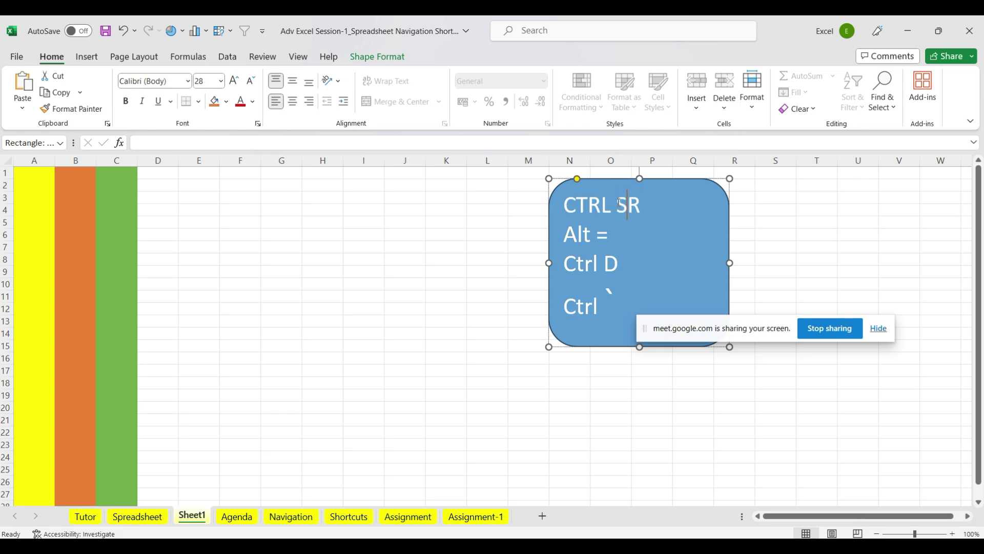
pyautogui.write('hift ')
pyautogui.write('_')
pyautogui.press('BackSpace')
pyautogui.write('=')
pyautogui.press('BackSpace')
pyautogui.write('+')
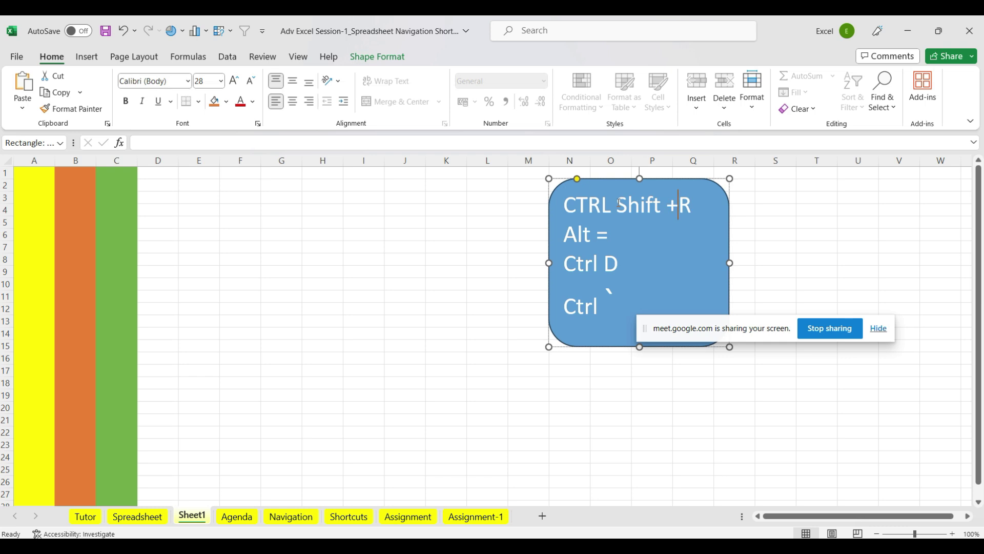
pyautogui.press('Home')
pyautogui.press('Delete')
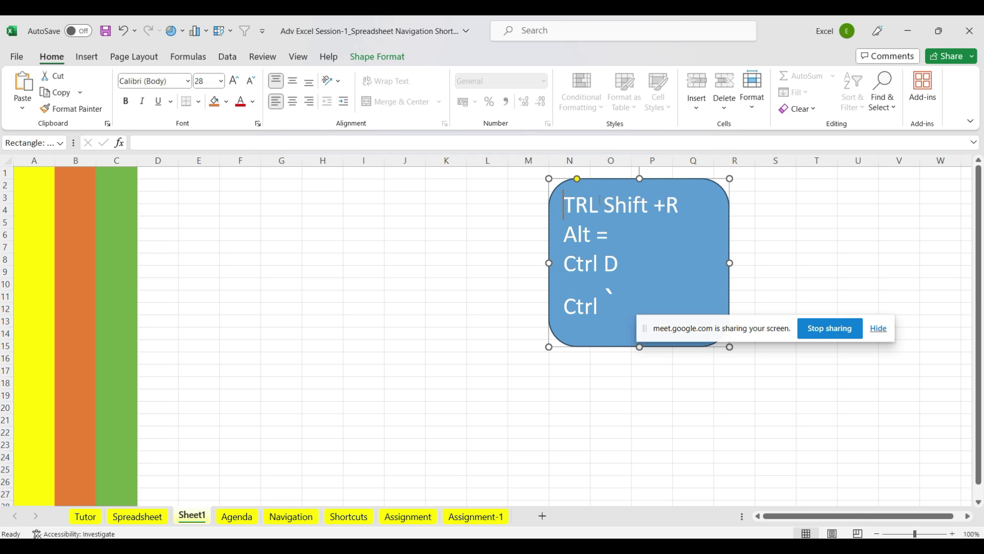
pyautogui.write('C')
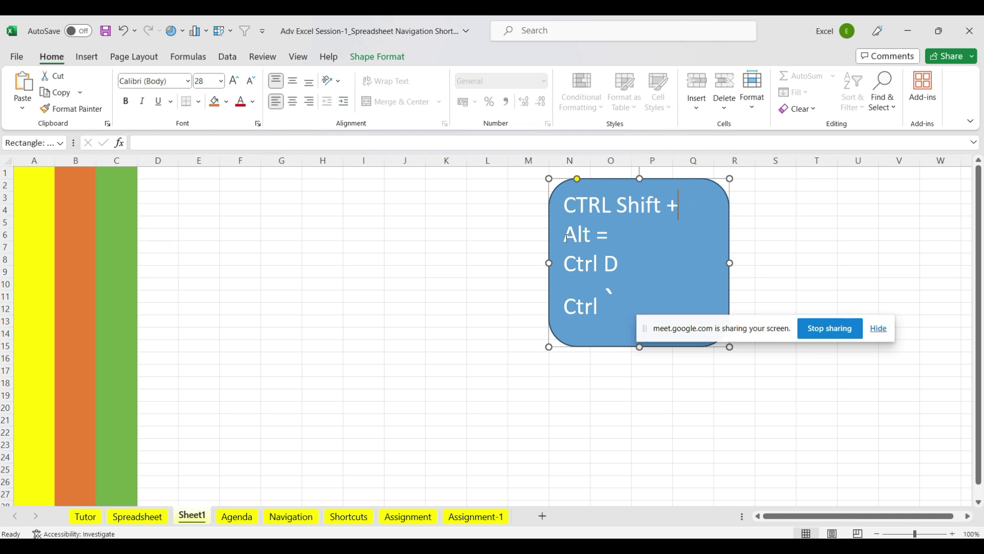
# Delete the Alt =, Ctrl D and Ctrl ` lines from the note
pyautogui.moveTo(564, 226); pyautogui.dragTo(625, 322)
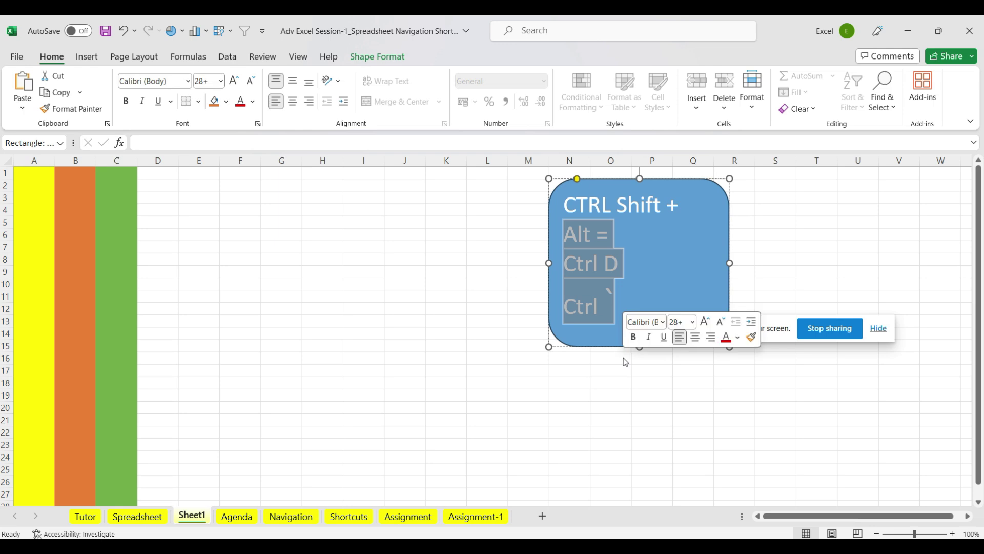
pyautogui.press('Delete')
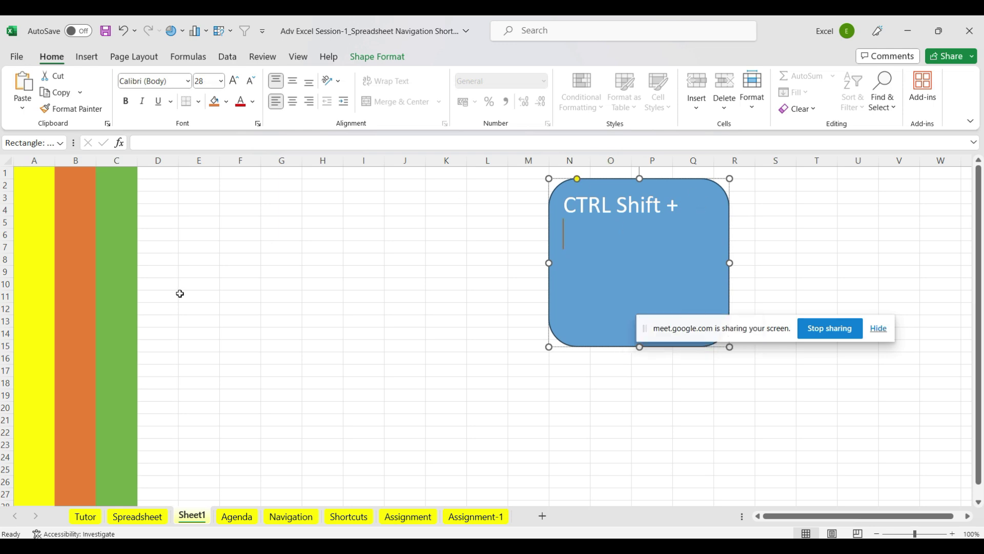
pyautogui.click(181, 296)
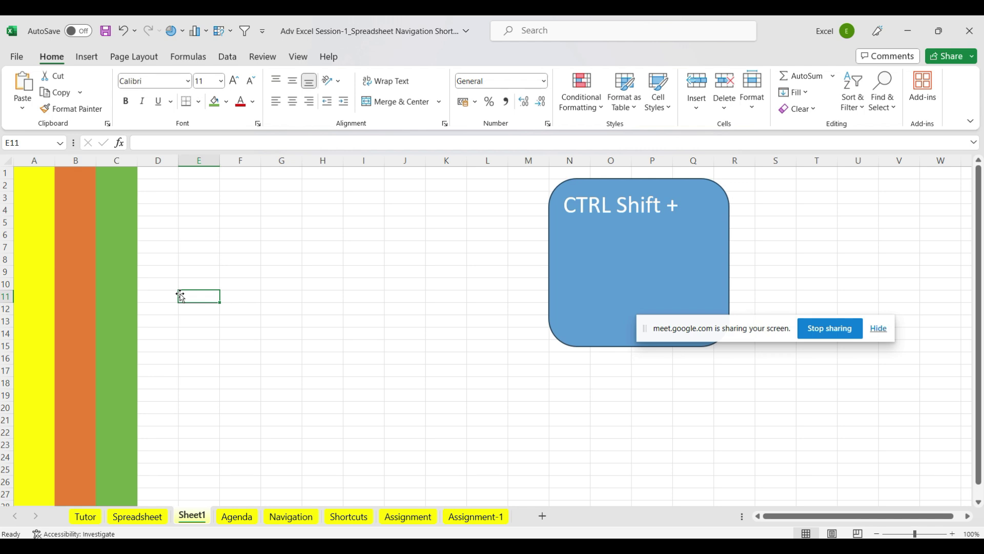
pyautogui.click(126, 160)
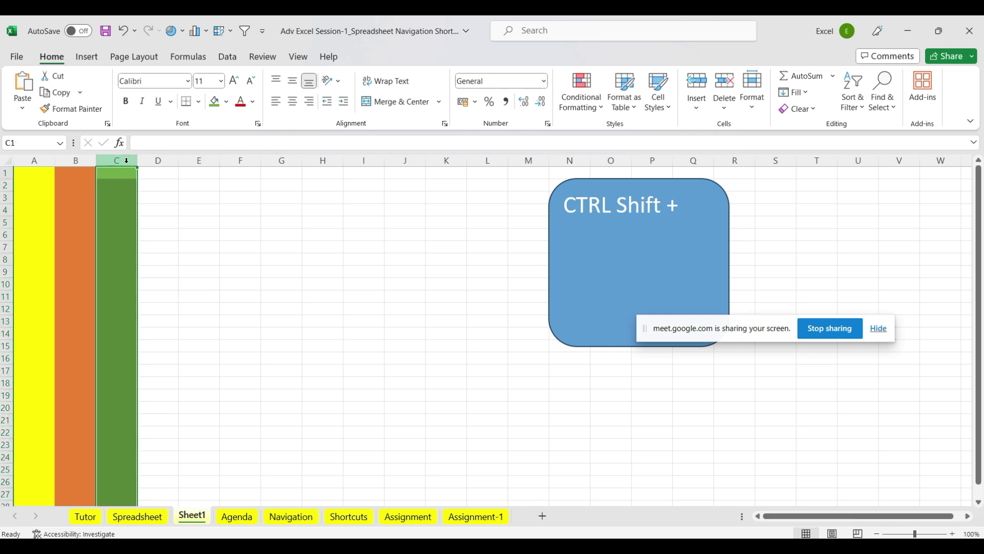
# Insert extra columns at column C with Ctrl+Shift++, then delete them with Ctrl+-
pyautogui.hotkey('ctrl', 'shift', '+')
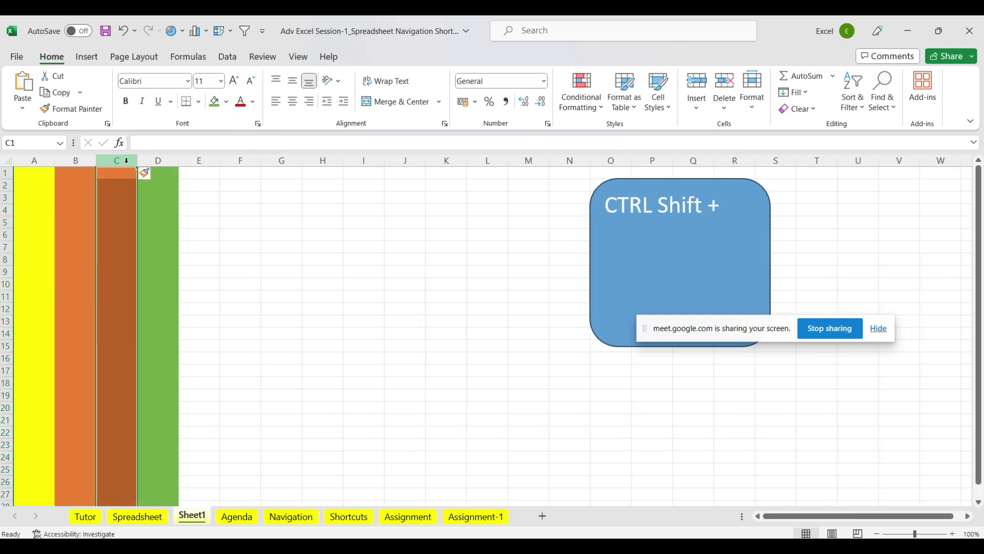
pyautogui.hotkey('ctrl', 'shift', '+')
pyautogui.hotkey('ctrl', 'shift', '+')
pyautogui.hotkey('ctrl', 'shift', '+')
pyautogui.hotkey('ctrl', 'shift', '+')
pyautogui.hotkey('ctrl', 'shift', '+')
pyautogui.hotkey('ctrl', 'shift', '+')
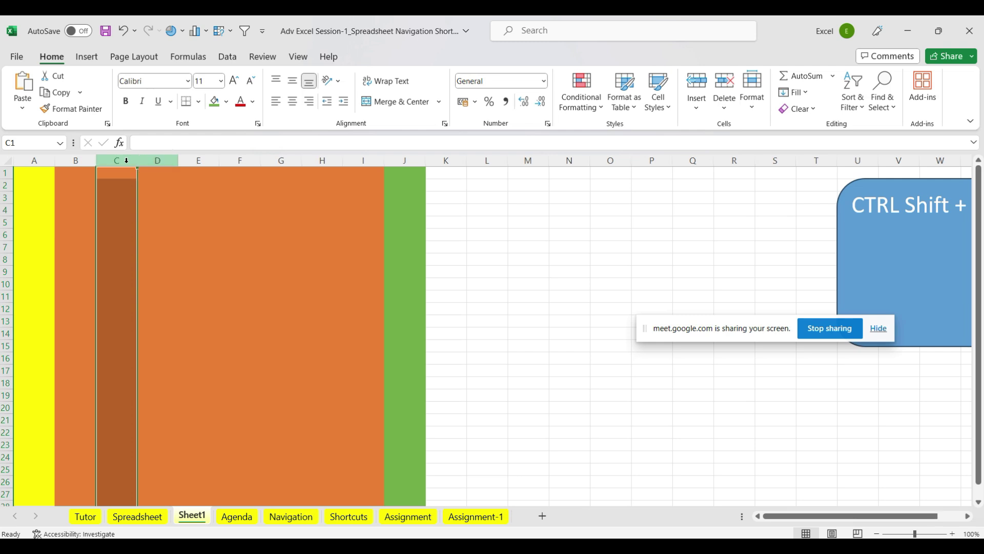
pyautogui.hotkey('ctrl', '-')
pyautogui.hotkey('ctrl', '-')
pyautogui.hotkey('ctrl', '-')
pyautogui.hotkey('ctrl', '-')
pyautogui.hotkey('ctrl', '-')
pyautogui.hotkey('ctrl', '-')
pyautogui.hotkey('ctrl', '-')
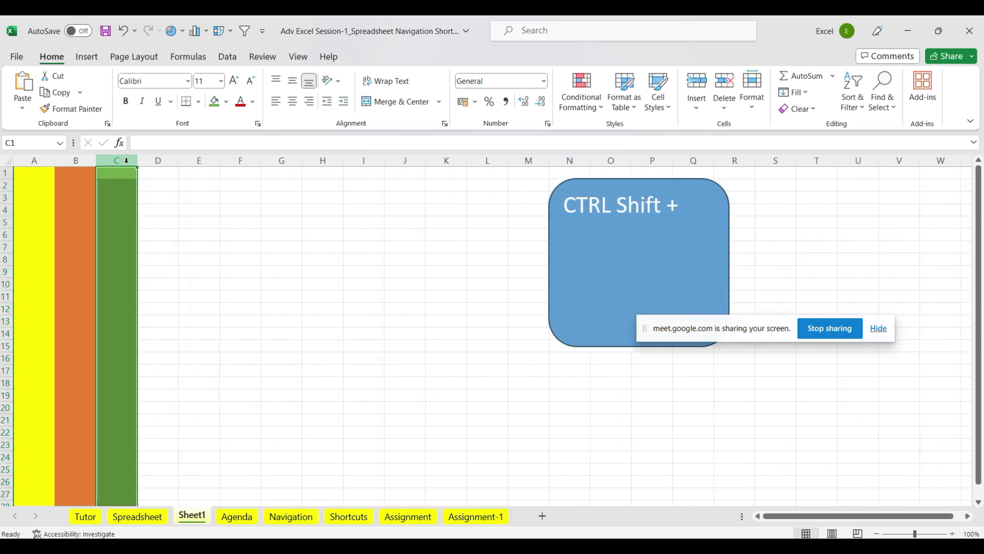
# Add a 'Ctrl -' line to the note beneath 'CTRL Shift +'
pyautogui.click(566, 226)
pyautogui.write('Ct')
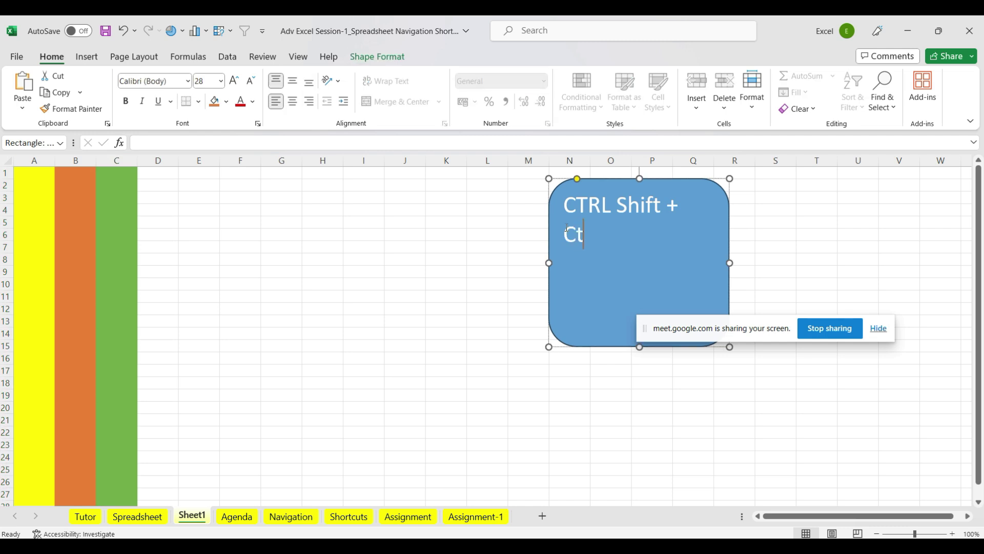
pyautogui.write('rl _')
pyautogui.press('BackSpace')
pyautogui.write('-')
pyautogui.hotkey('alt', 'Tab')
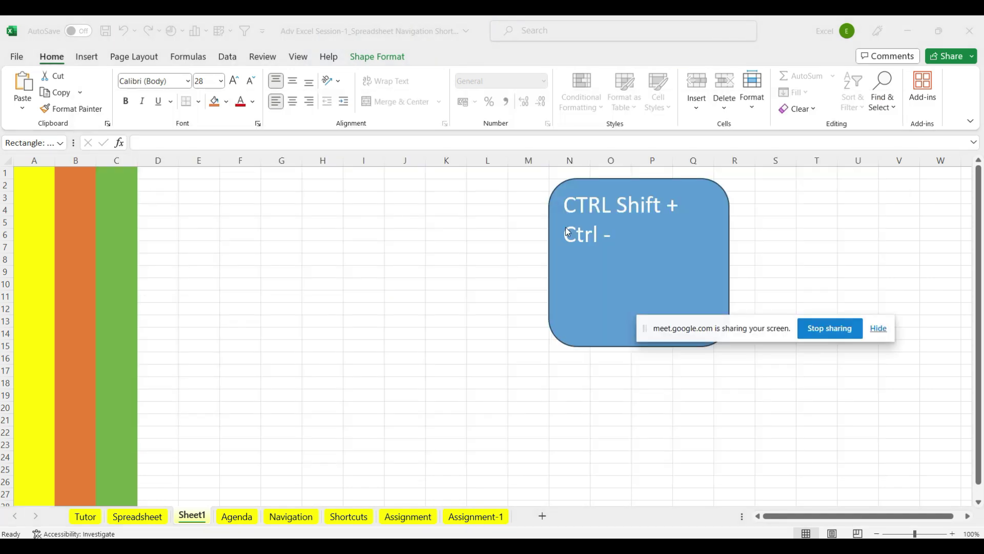
pyautogui.click(687, 347)
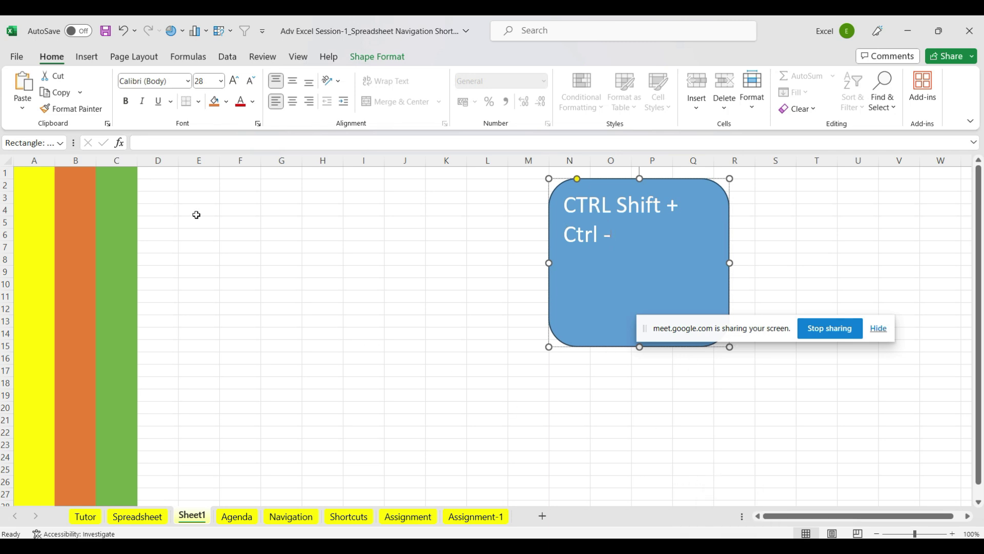
pyautogui.click(39, 160)
pyautogui.click(72, 160)
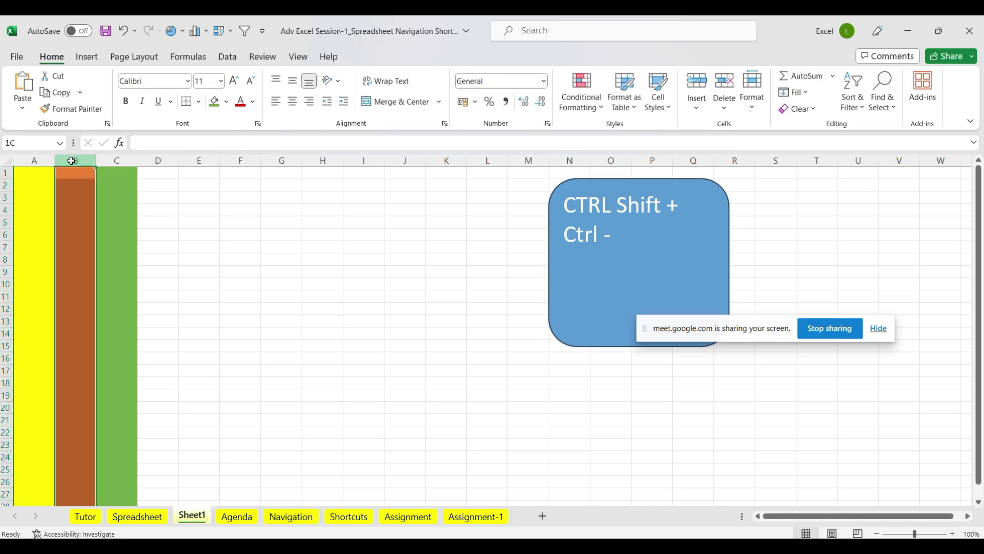
pyautogui.click(226, 101)
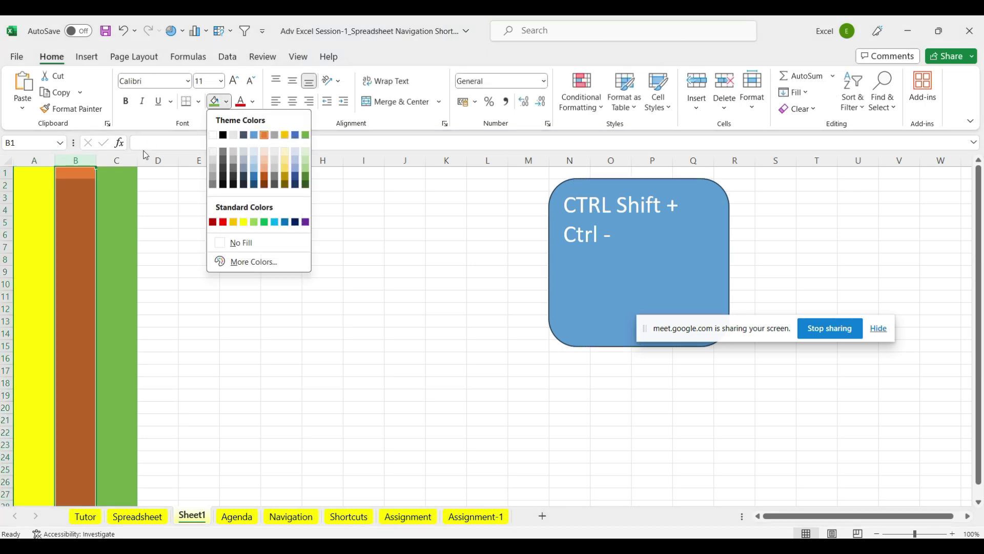
pyautogui.click(116, 159)
pyautogui.click(116, 159)
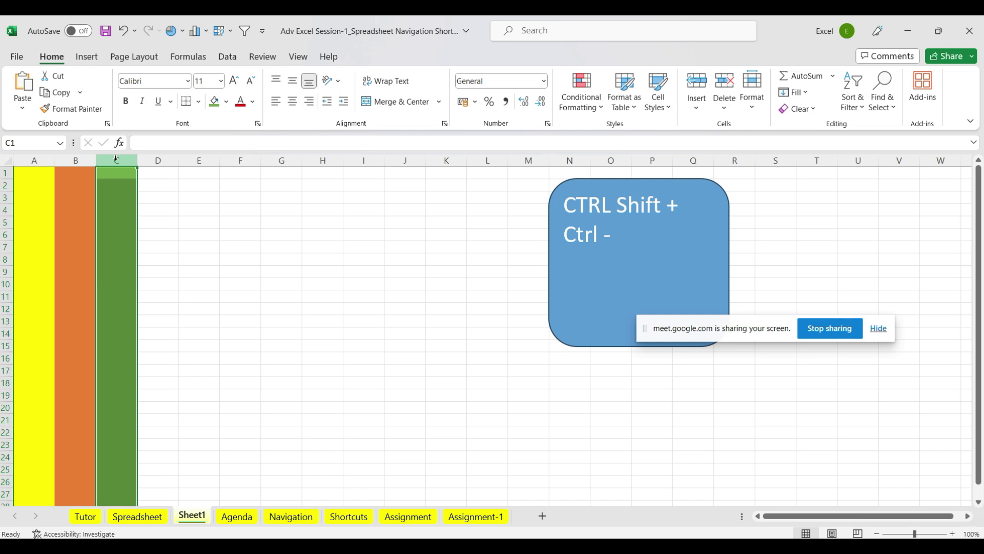
# Insert orange columns at column C with Ctrl+Shift++, then remove them with Ctrl+-
pyautogui.hotkey('ctrl', 'shift', '+')
pyautogui.hotkey('ctrl', 'shift', '+')
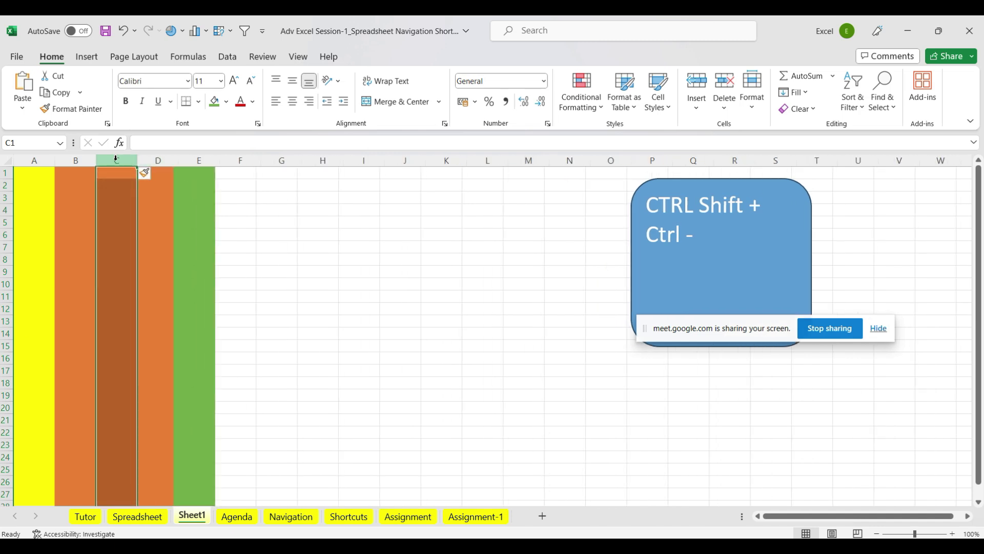
pyautogui.hotkey('ctrl', 'shift', '+')
pyautogui.hotkey('ctrl', 'shift', '+')
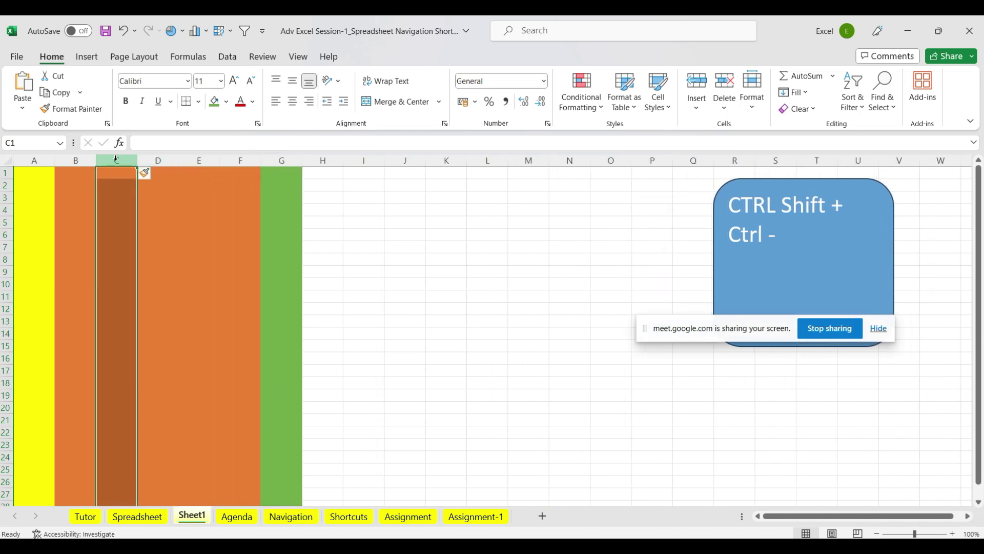
pyautogui.hotkey('ctrl', 'shift', '+')
pyautogui.hotkey('ctrl', 'shift', '+')
pyautogui.hotkey('ctrl', 'shift', '+')
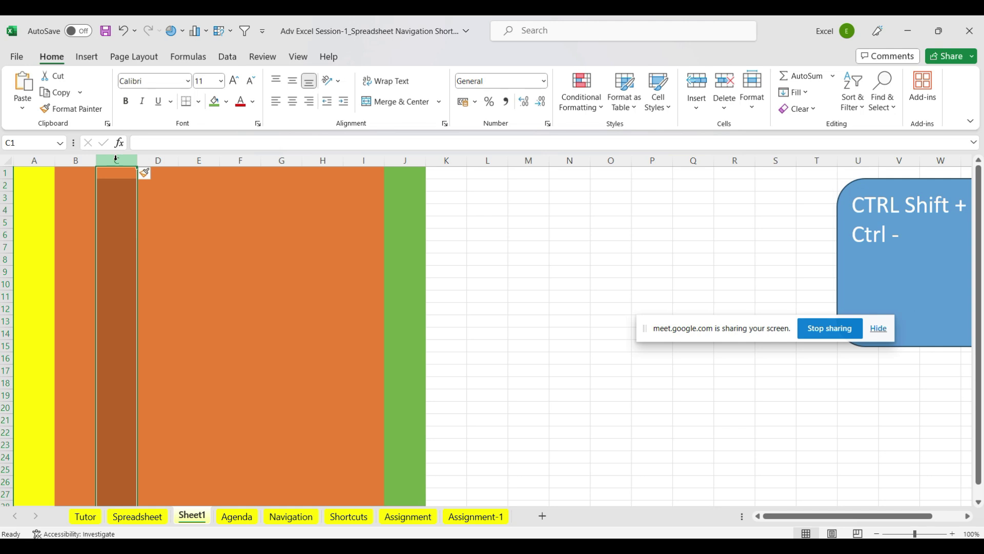
pyautogui.hotkey('ctrl', '-')
pyautogui.hotkey('ctrl', '-')
pyautogui.hotkey('ctrl', '-')
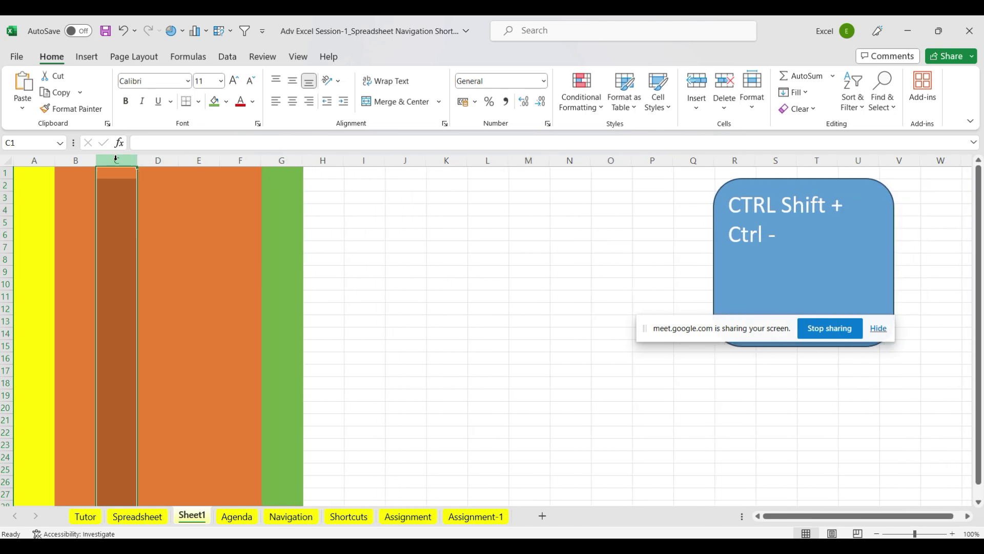
pyautogui.hotkey('ctrl', '-')
pyautogui.hotkey('ctrl', '-')
pyautogui.hotkey('ctrl', '-')
pyautogui.hotkey('ctrl', '-')
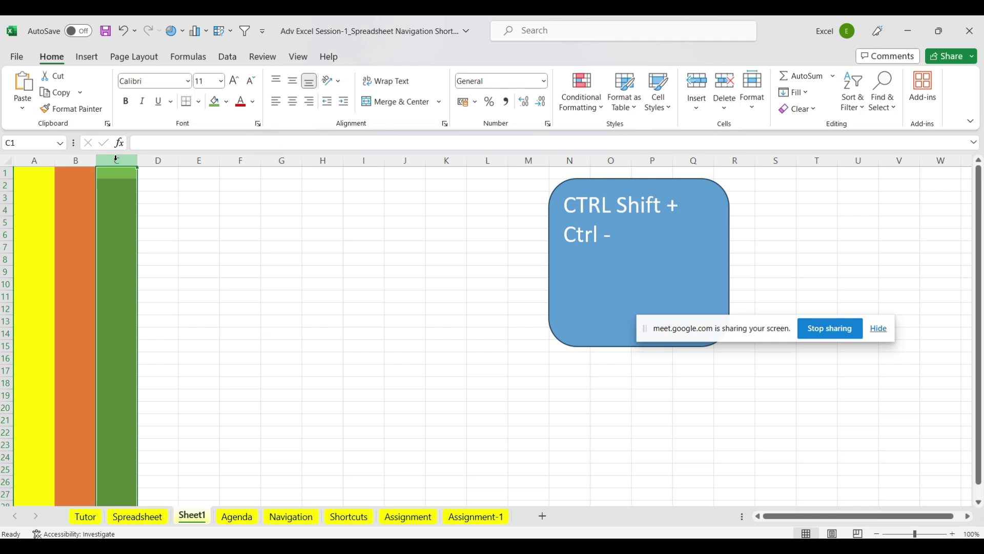
# Bring the Google Meet call to the front
pyautogui.hotkey('alt', 'Tab')
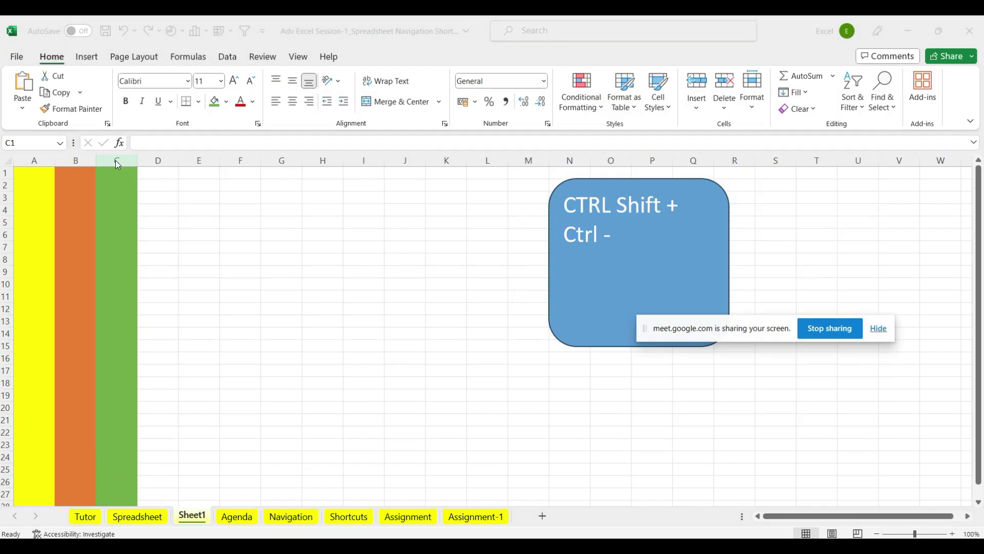
pyautogui.hotkey('alt', 'Tab')
pyautogui.hotkey('alt', 'Tab')
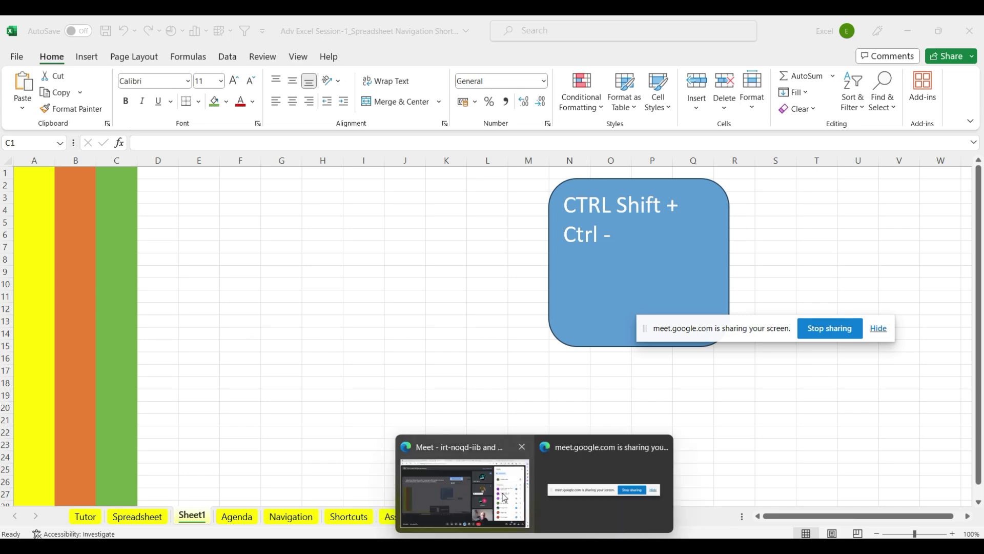
pyautogui.click(496, 491)
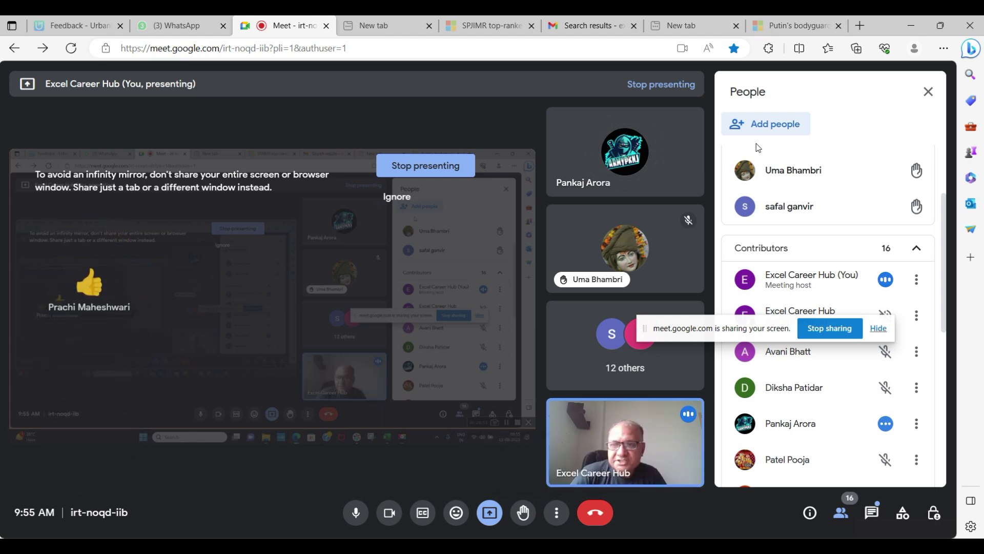
# Minimize the Google Meet browser window to return to Excel
pyautogui.click(917, 28)
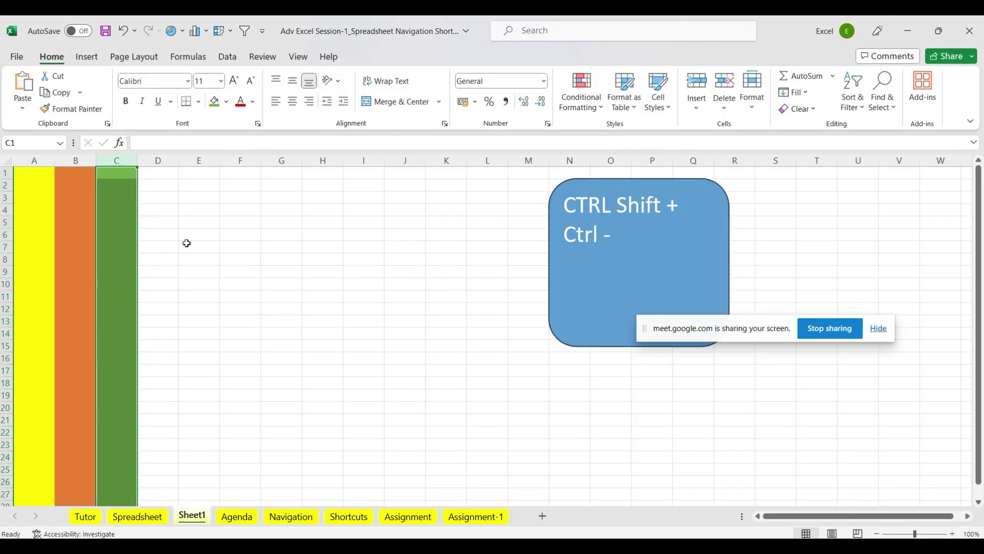
# Delete coloured columns A to C and move the shortcut note over columns P–S
pyautogui.moveTo(42, 160); pyautogui.dragTo(117, 160)
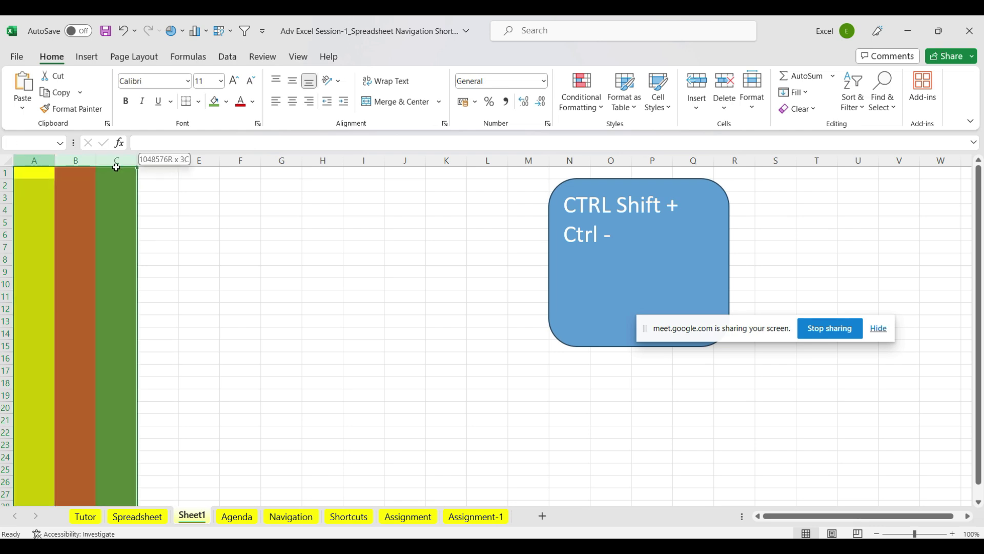
pyautogui.hotkey('ctrl', '-')
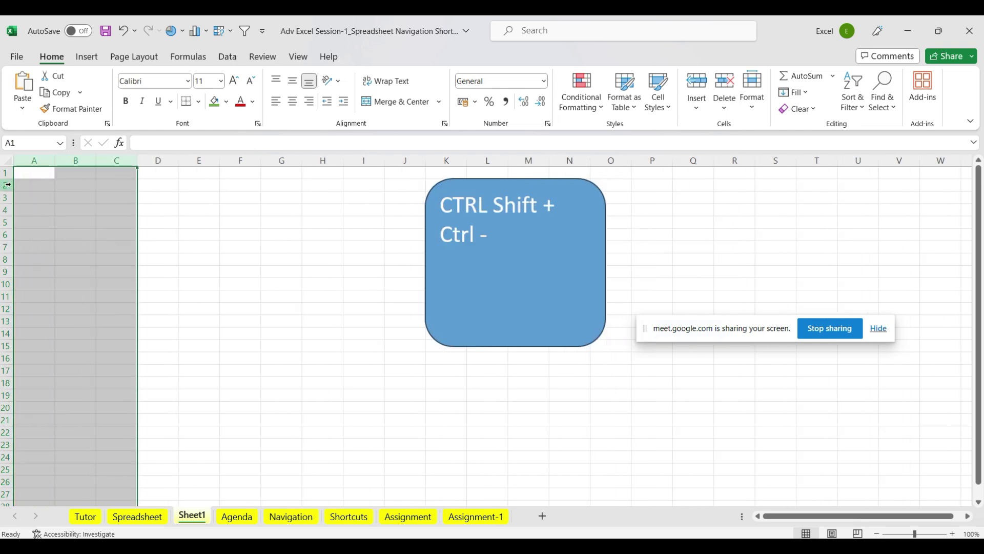
pyautogui.moveTo(584, 191); pyautogui.dragTo(805, 190)
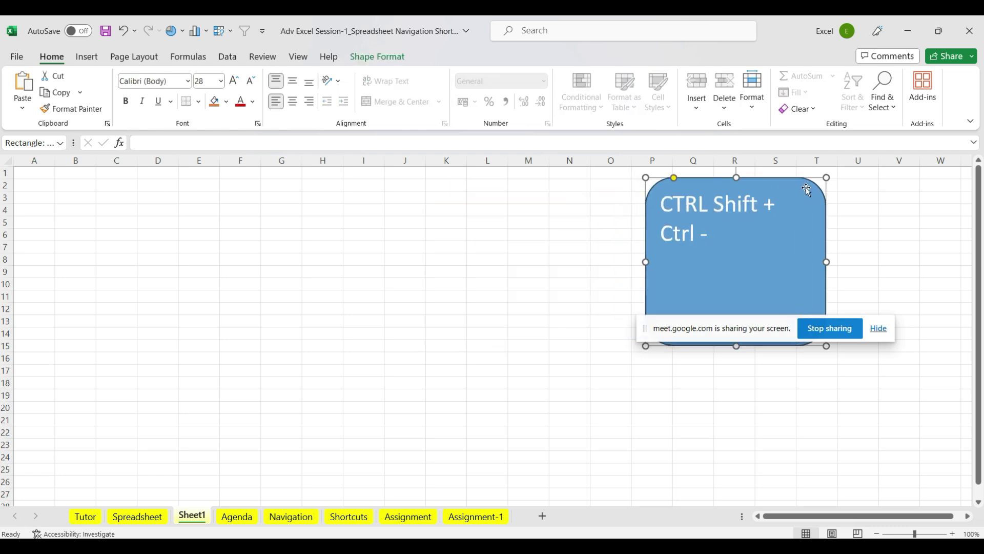
# Fill cells A1, B1 and C1 green, then select row 1
pyautogui.click(34, 173)
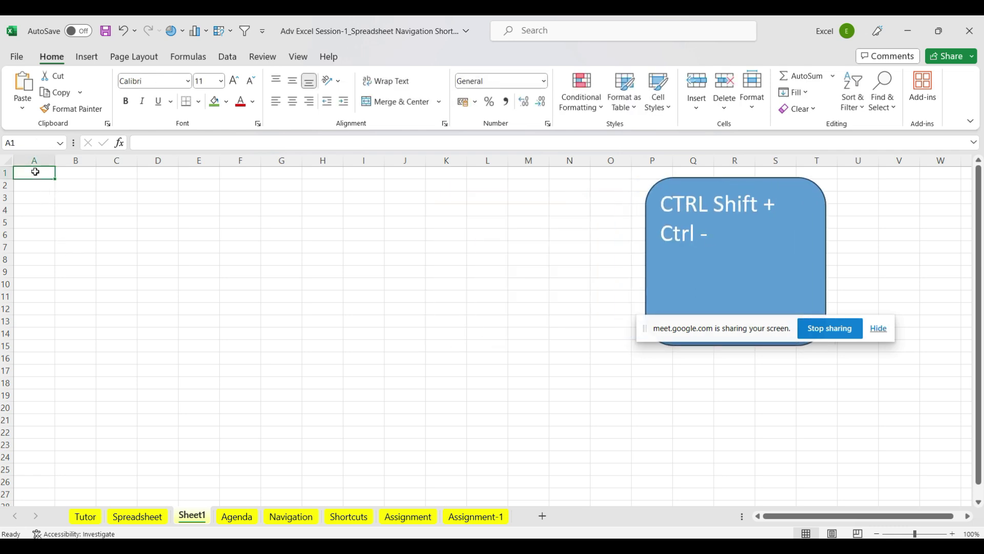
pyautogui.click(216, 109)
pyautogui.click(87, 173)
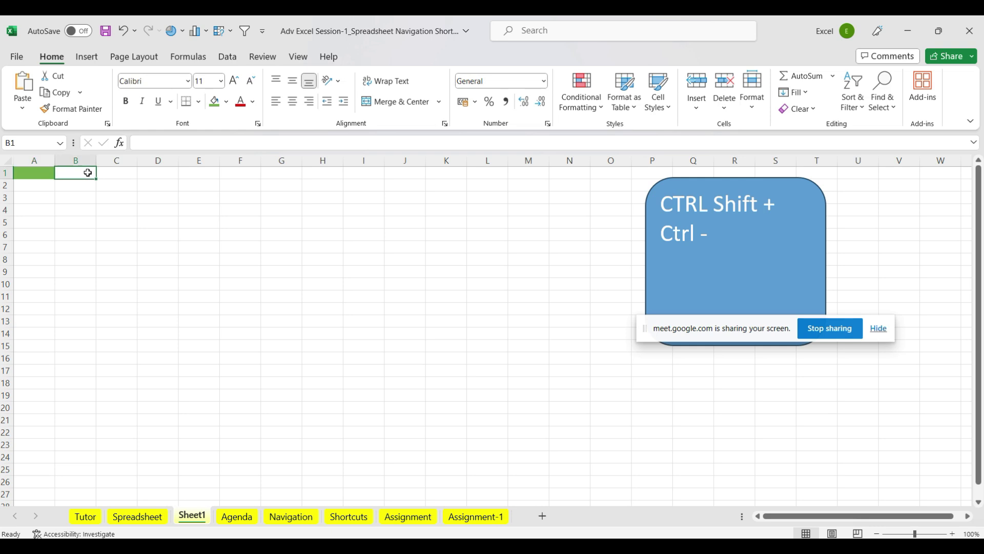
pyautogui.click(221, 105)
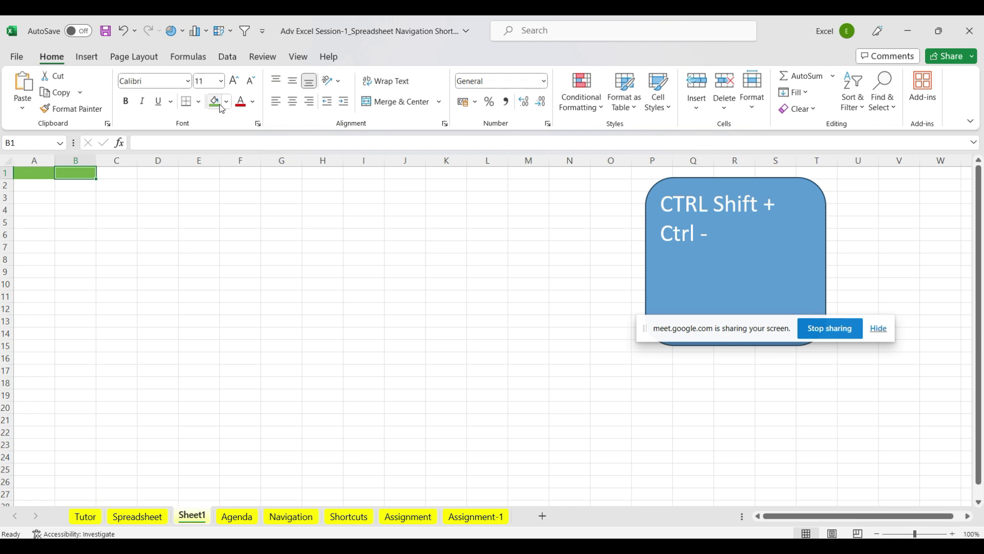
pyautogui.click(109, 173)
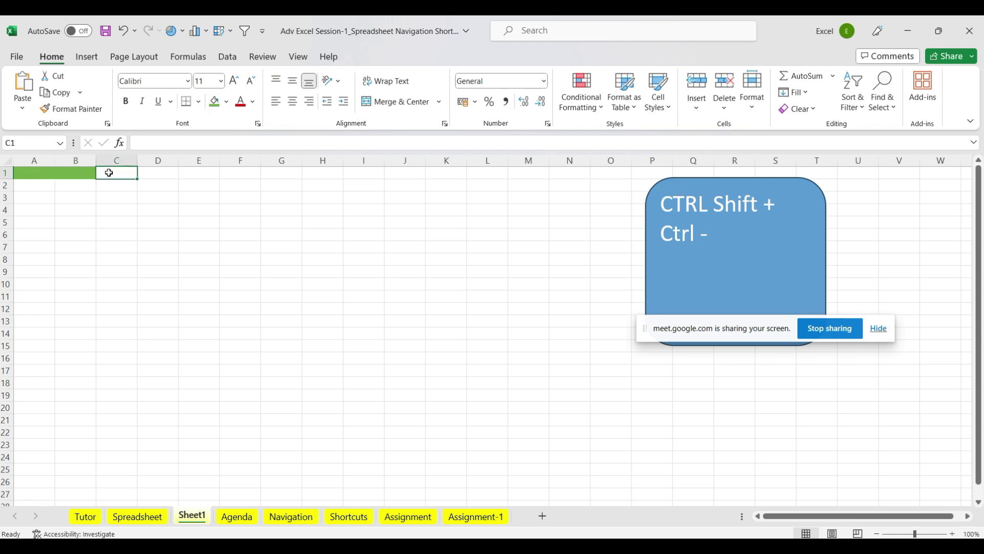
pyautogui.click(217, 108)
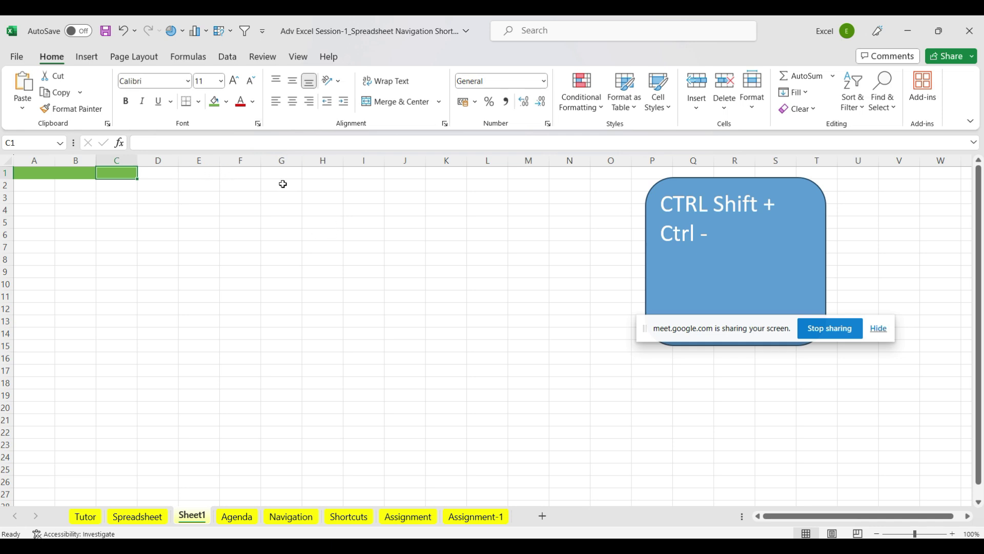
pyautogui.click(7, 172)
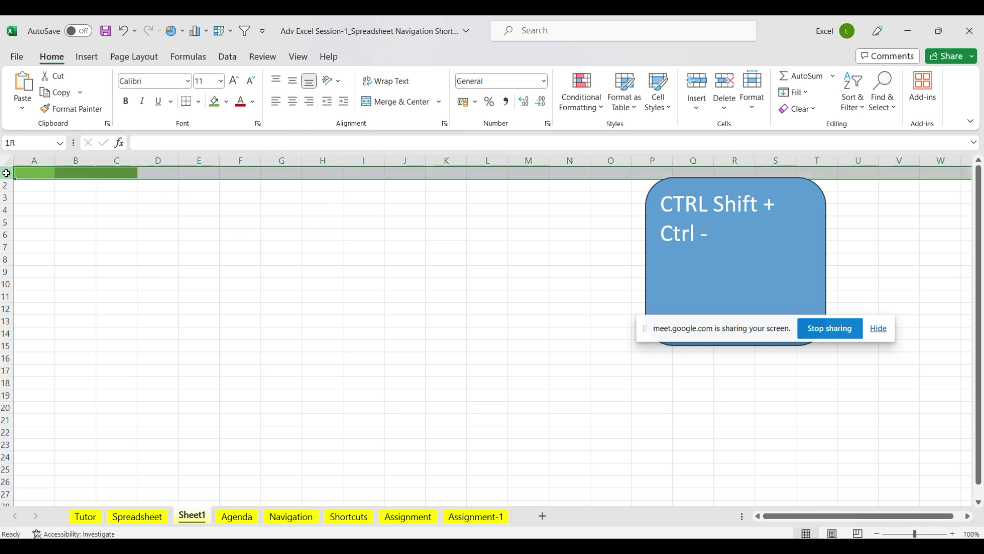
# Fill row 1 green and row 2 yellow
pyautogui.click(221, 109)
pyautogui.click(7, 186)
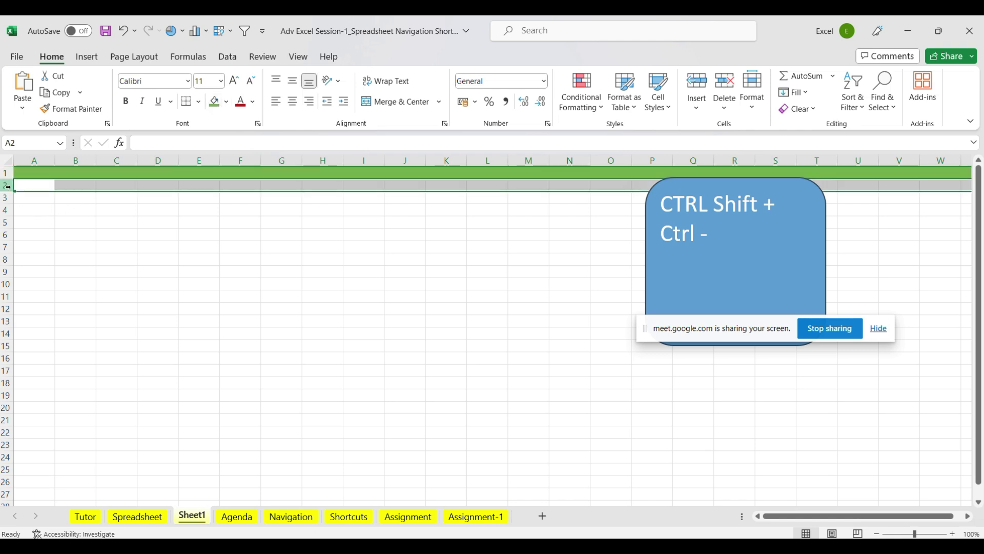
pyautogui.click(226, 102)
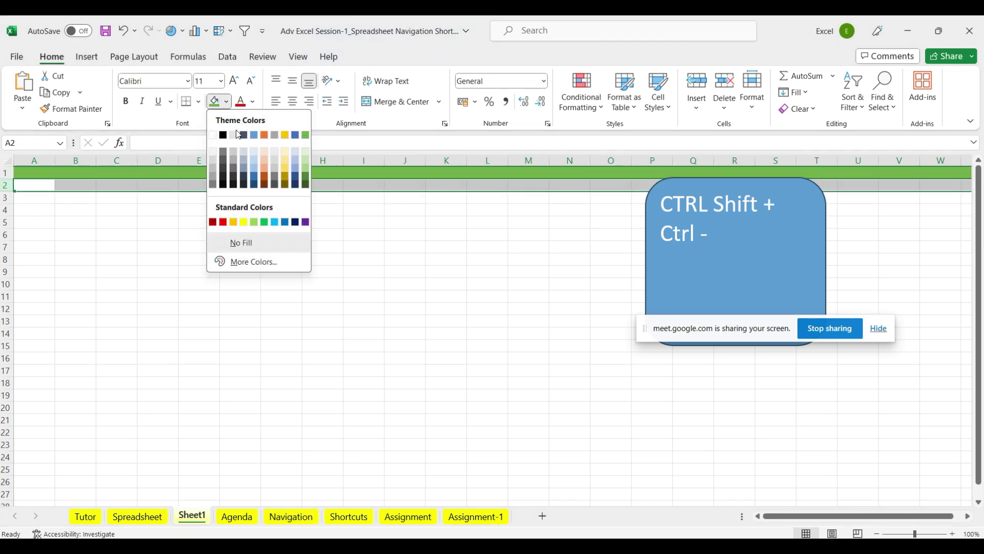
pyautogui.click(245, 224)
# Insert two new rows above the yellow row, then delete them again
pyautogui.click(7, 185)
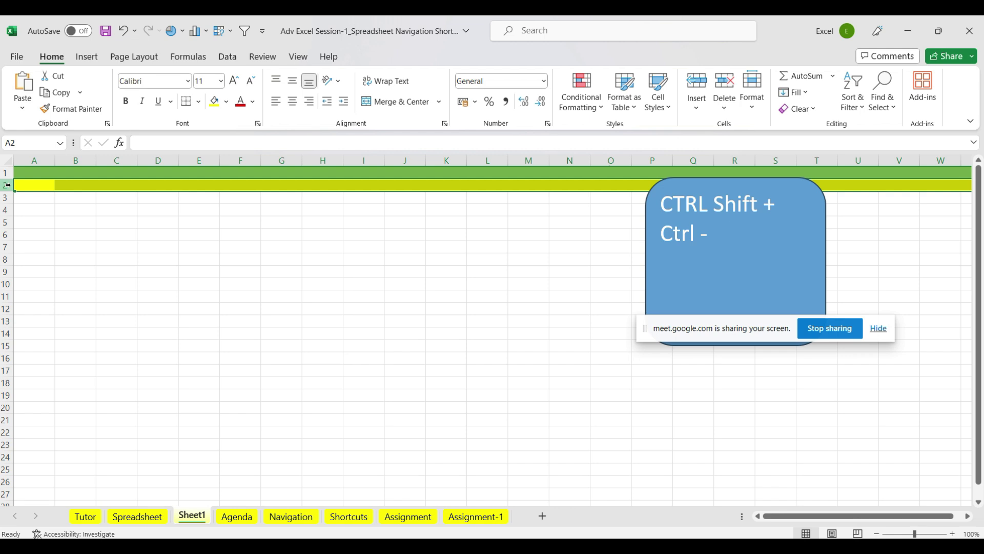
pyautogui.hotkey('ctrl', 'shift', '+')
pyautogui.hotkey('ctrl', 'shift', '+')
pyautogui.hotkey('ctrl', 'shift', '+')
pyautogui.hotkey('ctrl', 'shift', '+')
pyautogui.hotkey('ctrl', 'shift', '+')
pyautogui.hotkey('ctrl', 'shift', '+')
pyautogui.hotkey('ctrl', 'shift', '+')
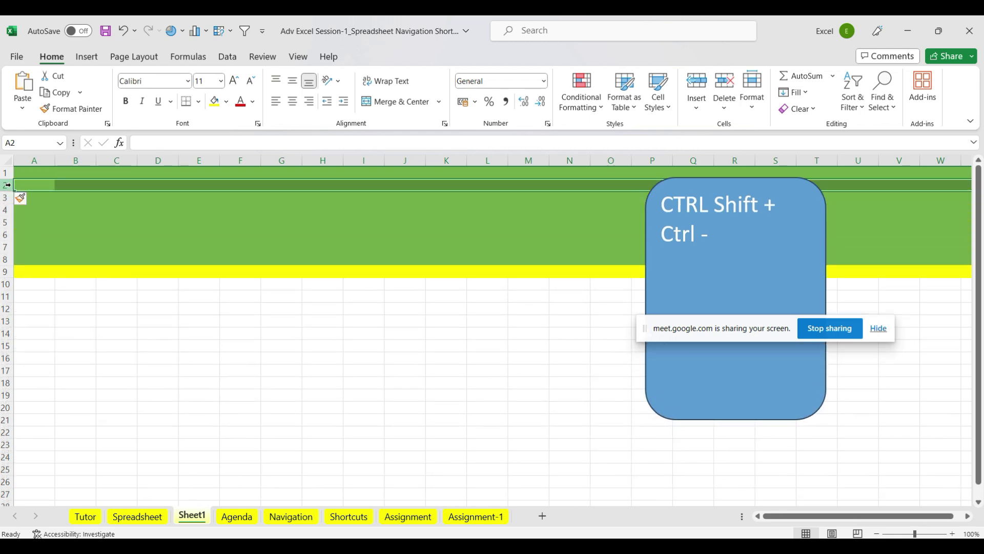
pyautogui.hotkey('ctrl', 'shift', '+')
pyautogui.hotkey('ctrl', 'shift', '+')
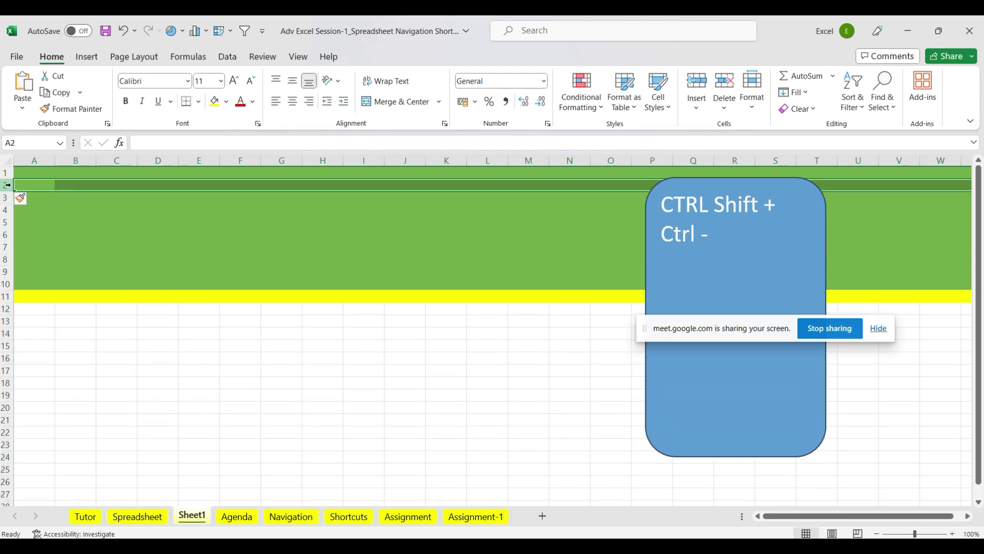
pyautogui.hotkey('ctrl', '-')
pyautogui.hotkey('ctrl', '-')
pyautogui.hotkey('ctrl', '-')
pyautogui.hotkey('ctrl', '-')
pyautogui.hotkey('ctrl', '-')
pyautogui.hotkey('ctrl', '-')
pyautogui.hotkey('ctrl', '-')
pyautogui.hotkey('ctrl', '-')
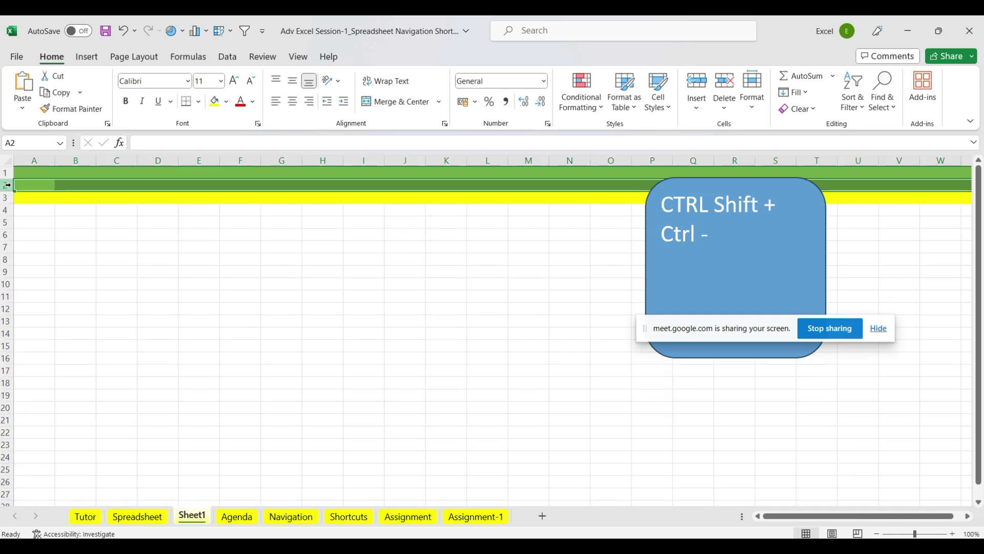
pyautogui.hotkey('ctrl', '-')
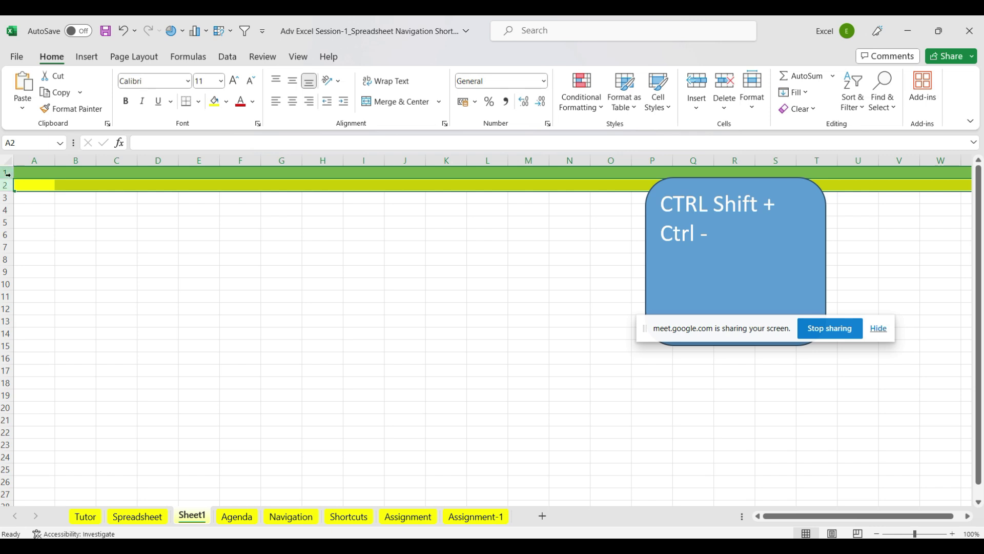
# Delete the green-filled rows 1 and 2, then select a large cell block from A1
pyautogui.moveTo(8, 174); pyautogui.dragTo(7, 184)
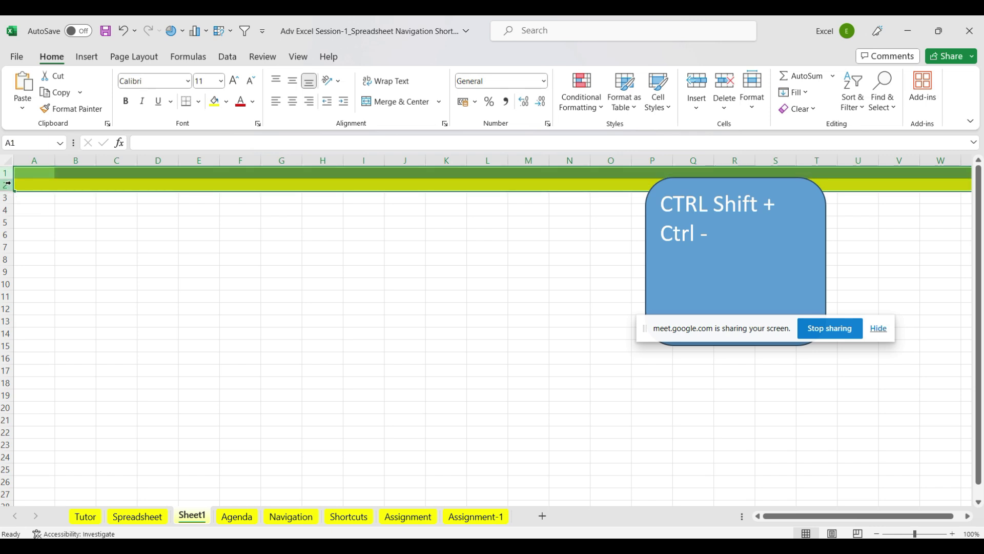
pyautogui.hotkey('ctrl', '-')
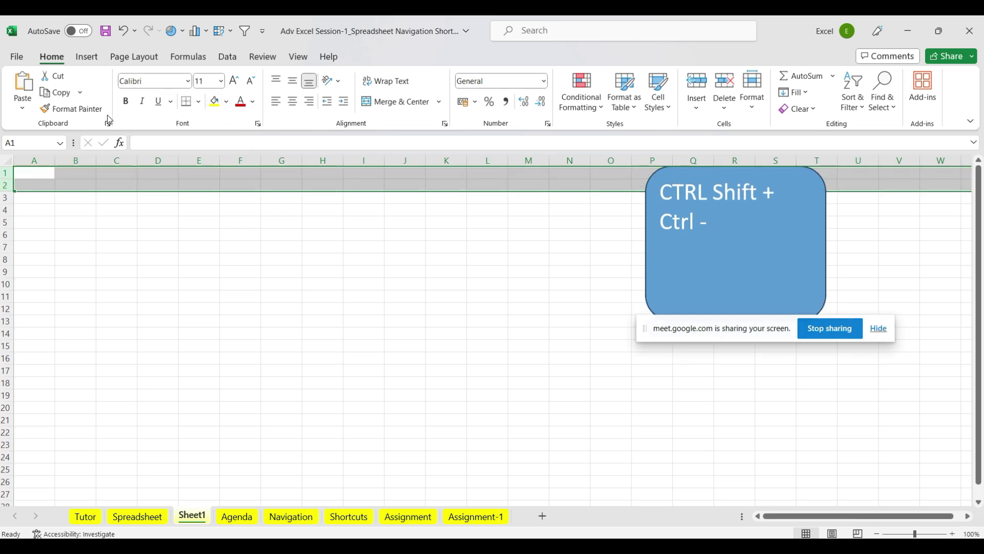
pyautogui.moveTo(37, 171); pyautogui.dragTo(527, 485)
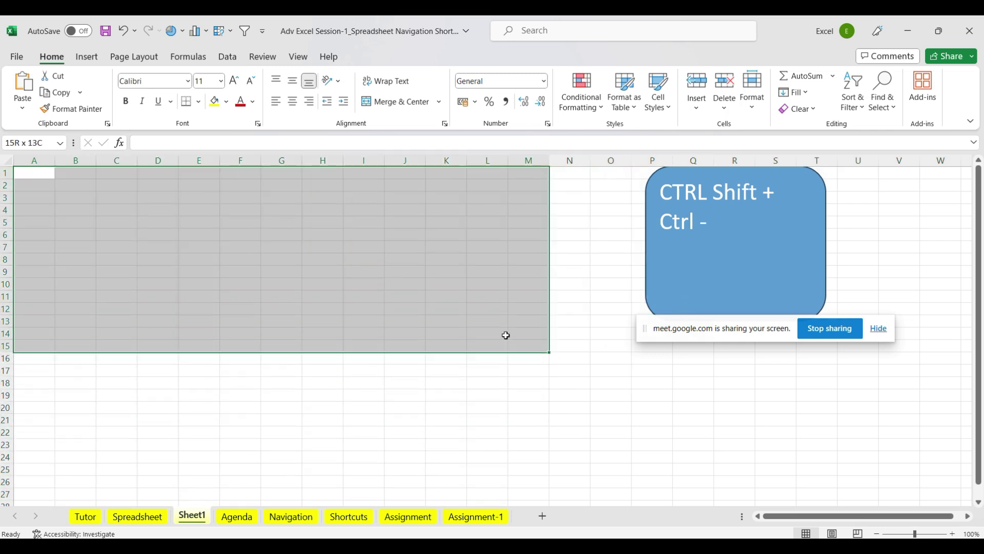
pyautogui.moveTo(526, 484); pyautogui.dragTo(378, 352)
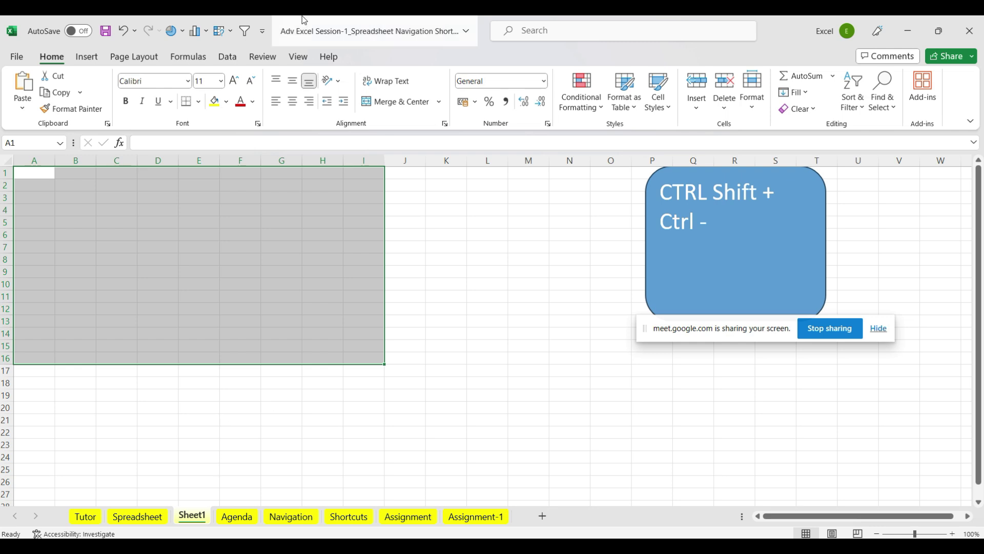
pyautogui.click(467, 32)
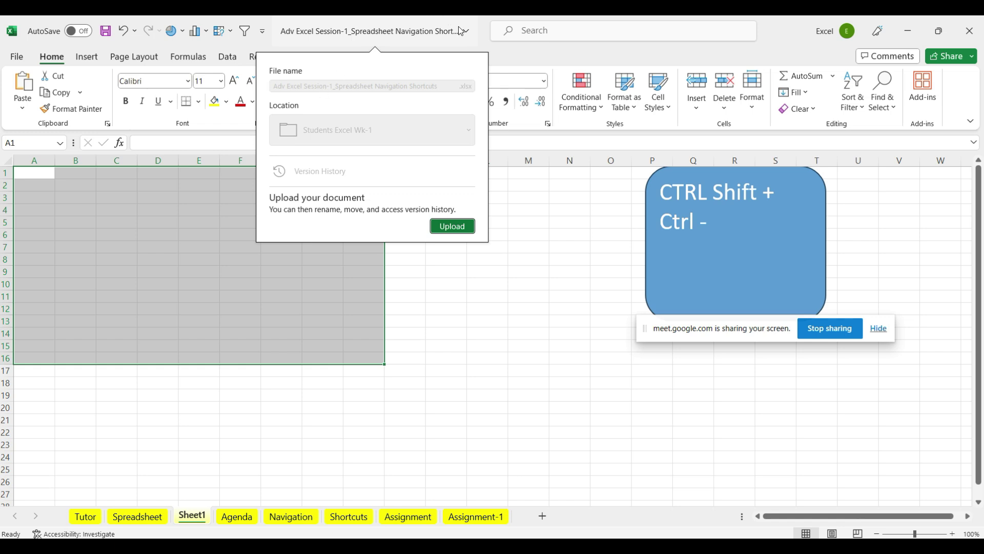
pyautogui.click(540, 256)
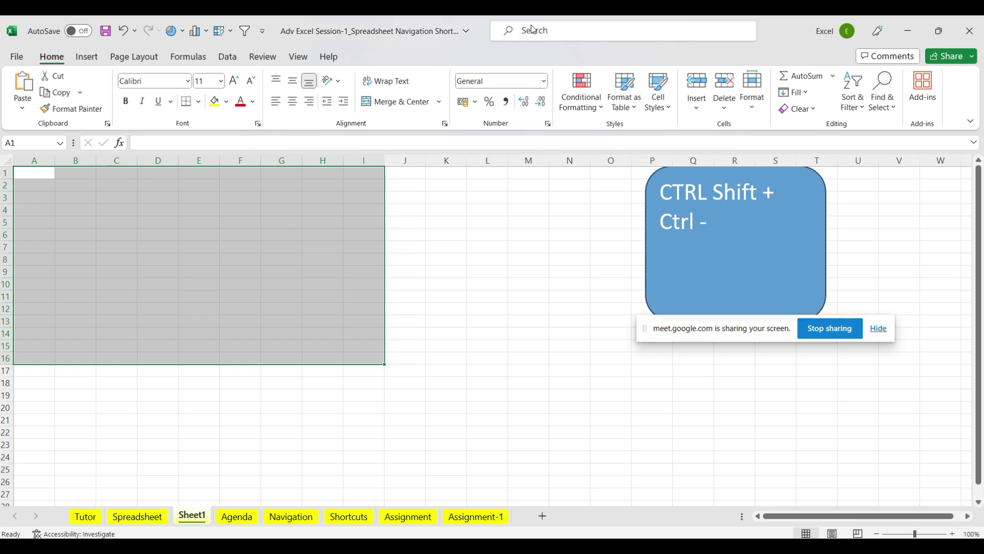
pyautogui.click(461, 250)
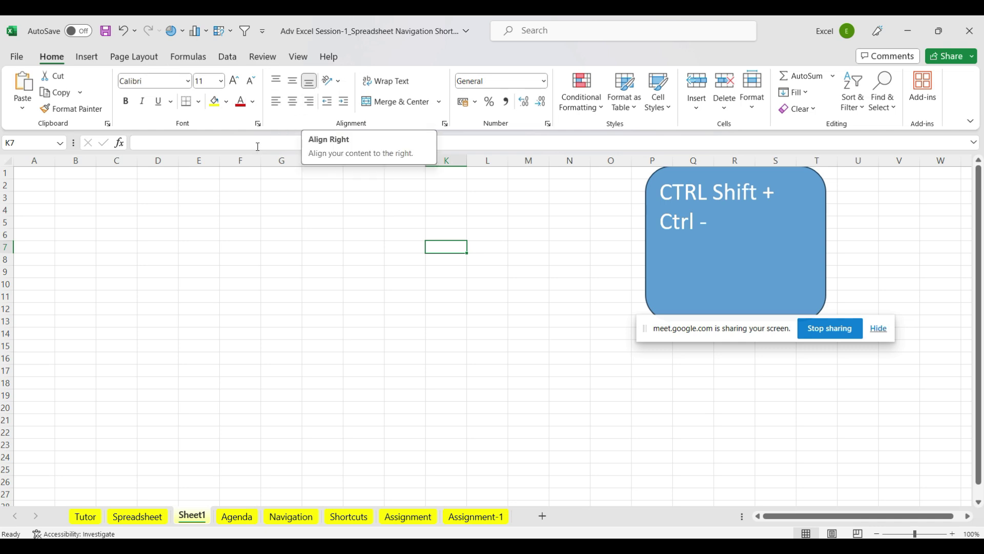
# Fill column A yellow
pyautogui.click(40, 158)
pyautogui.click(75, 159)
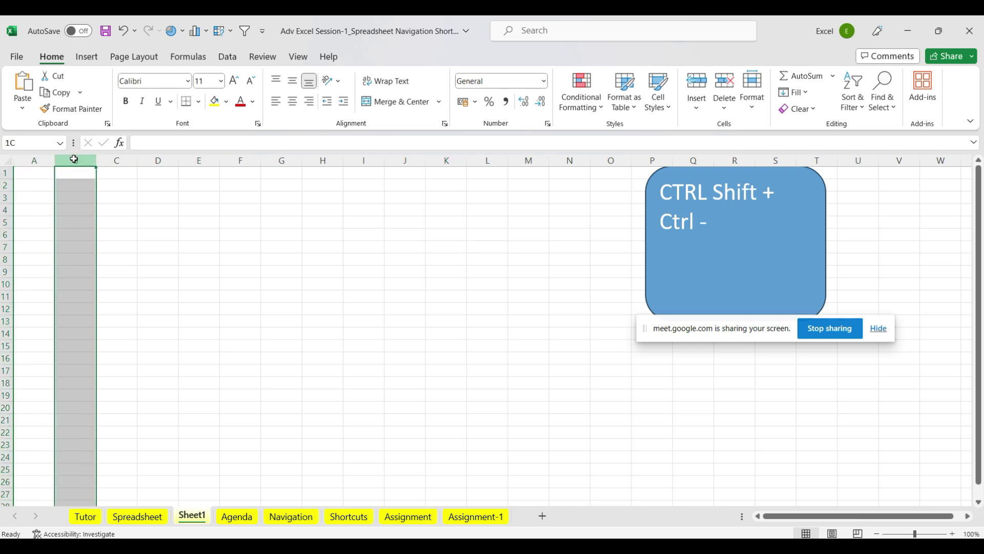
pyautogui.click(37, 160)
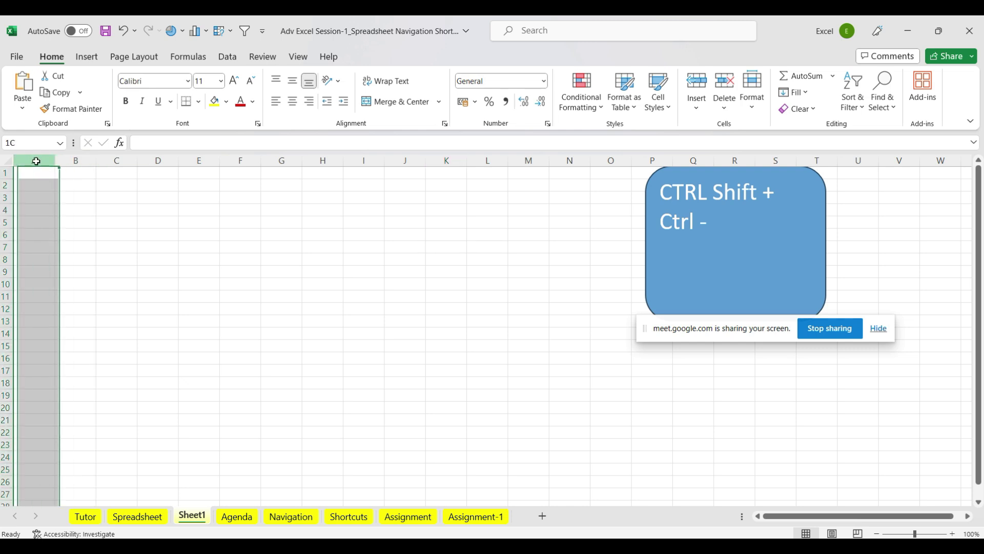
pyautogui.click(212, 105)
# Fill column B dark green and insert new columns before it
pyautogui.click(75, 160)
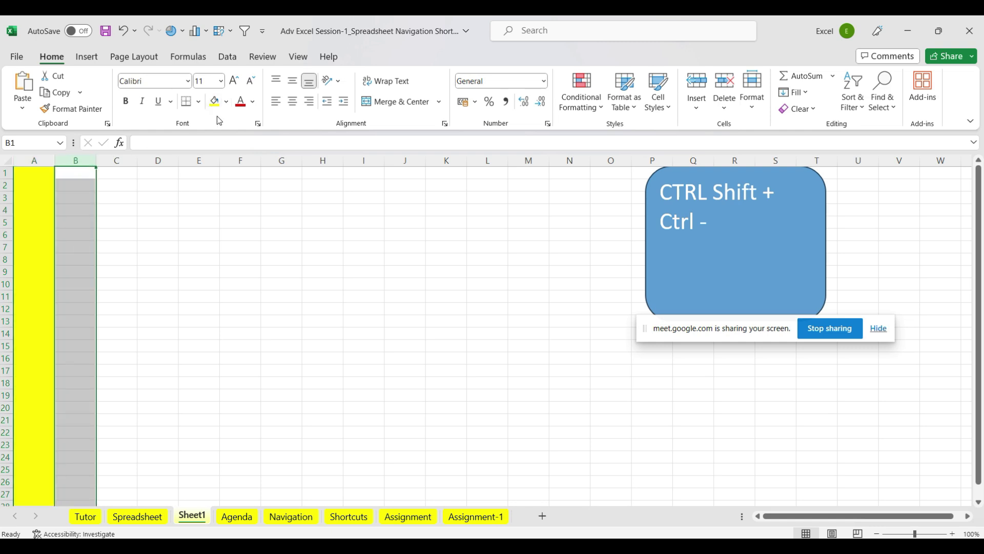
pyautogui.click(226, 101)
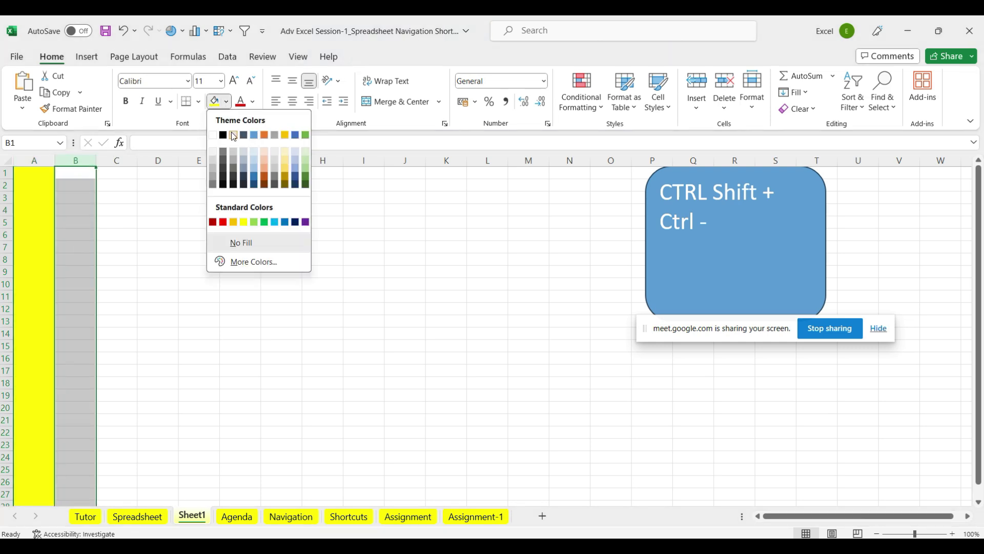
pyautogui.click(305, 176)
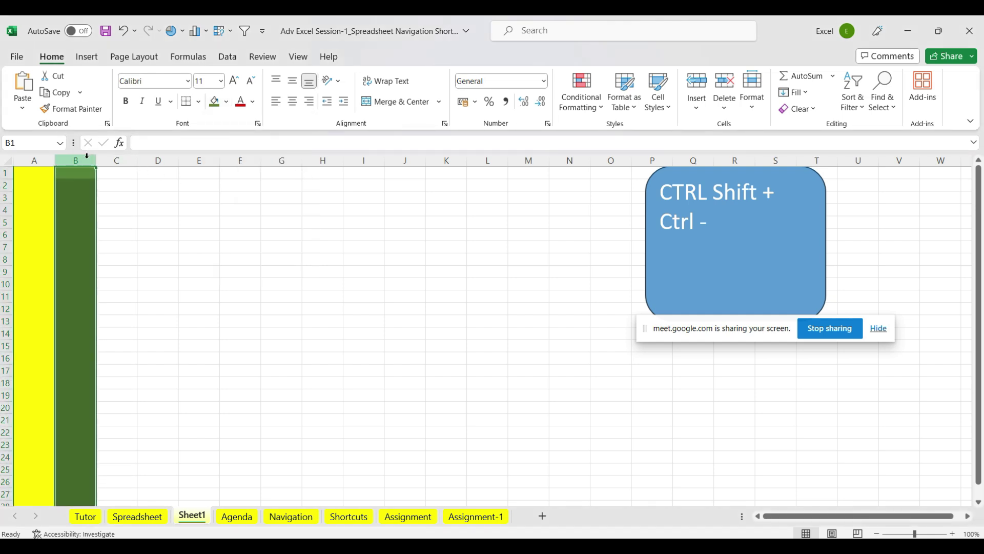
pyautogui.hotkey('ctrl', 'shift', '+')
pyautogui.hotkey('ctrl', 'shift', '+')
pyautogui.hotkey('ctrl', 'shift', '+')
pyautogui.hotkey('ctrl', 'shift', '+')
pyautogui.hotkey('ctrl', 'shift', '+')
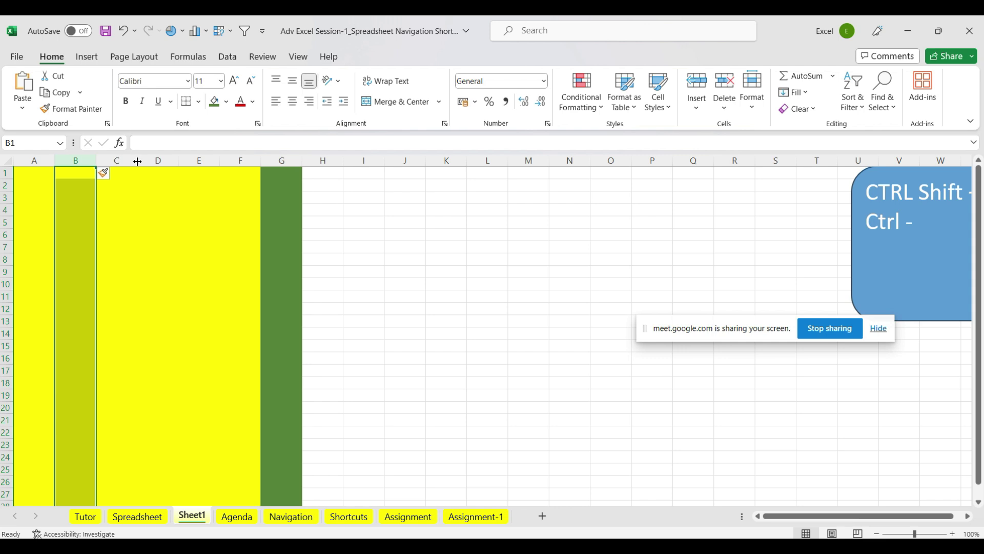
# Select columns A through G and resize them together to one width of about 15.6
pyautogui.moveTo(96, 160)
pyautogui.mouseDown()
pyautogui.moveTo(71, 158)
pyautogui.moveTo(289, 159)
pyautogui.mouseUp()
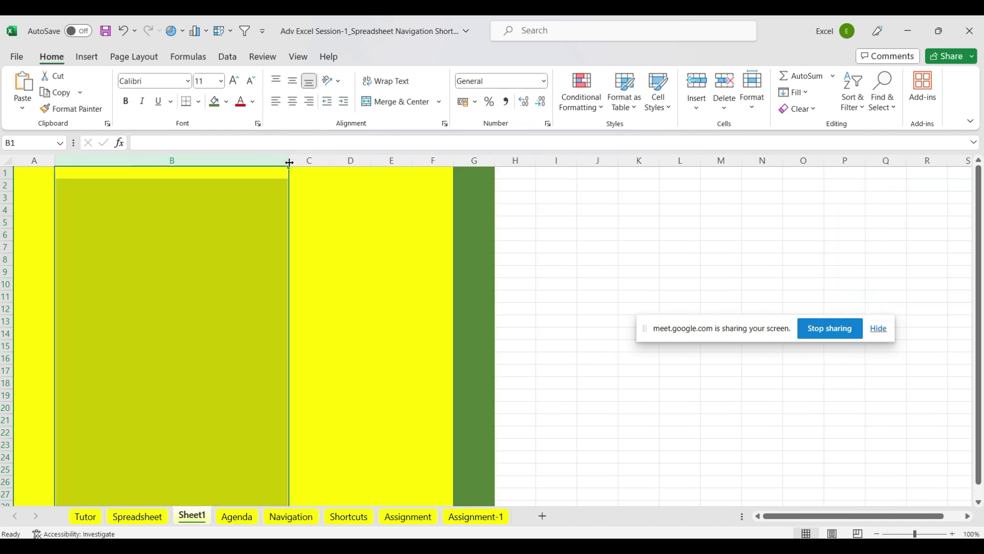
pyautogui.moveTo(289, 160); pyautogui.dragTo(99, 161)
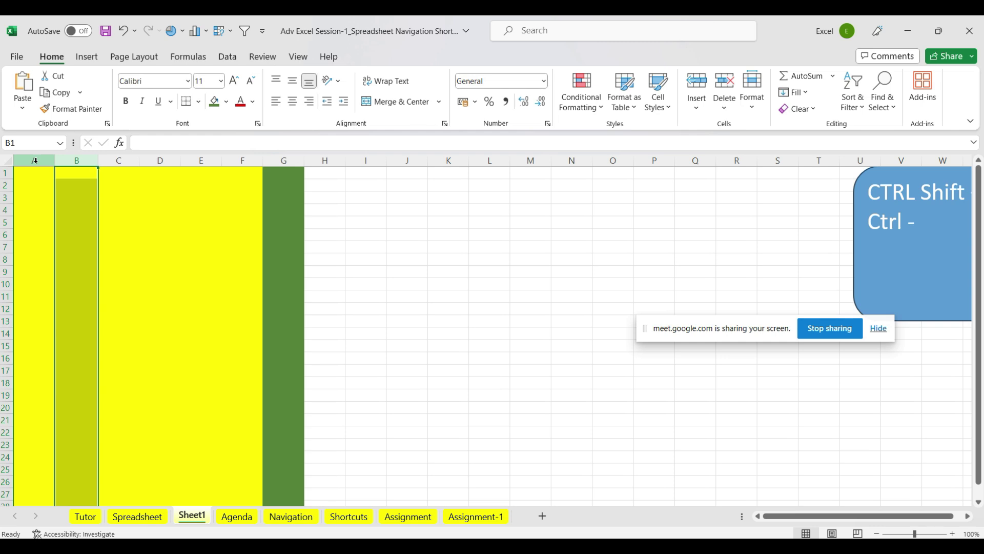
pyautogui.click(41, 160)
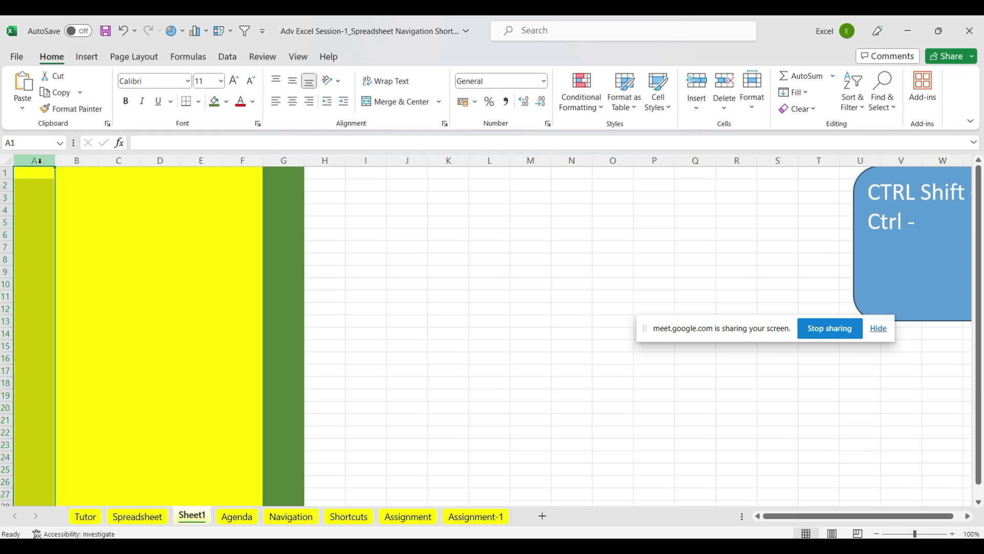
pyautogui.hotkey('shift', 'Right')
pyautogui.hotkey('shift', 'Right')
pyautogui.hotkey('shift', 'Right')
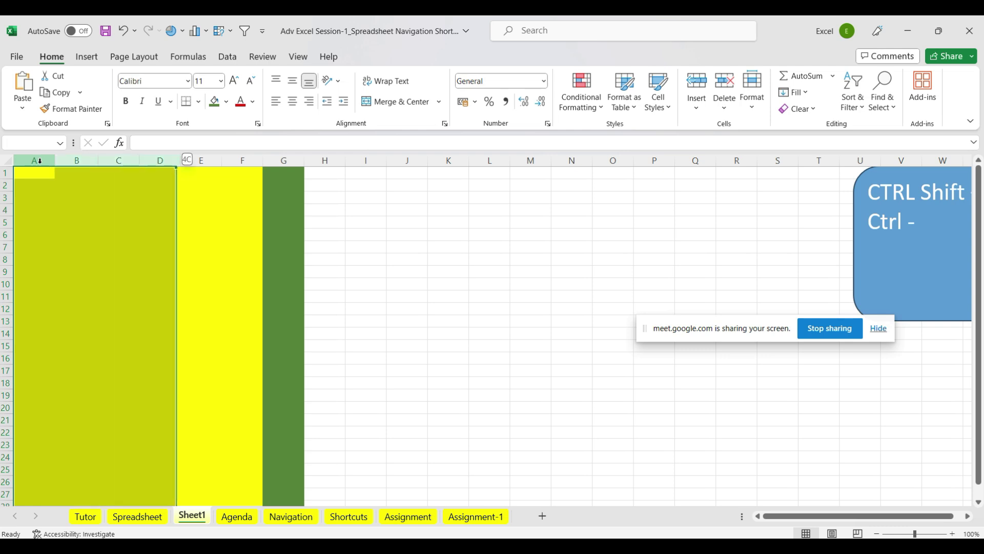
pyautogui.hotkey('shift', 'Right')
pyautogui.hotkey('shift', 'Right')
pyautogui.hotkey('shift', 'Right')
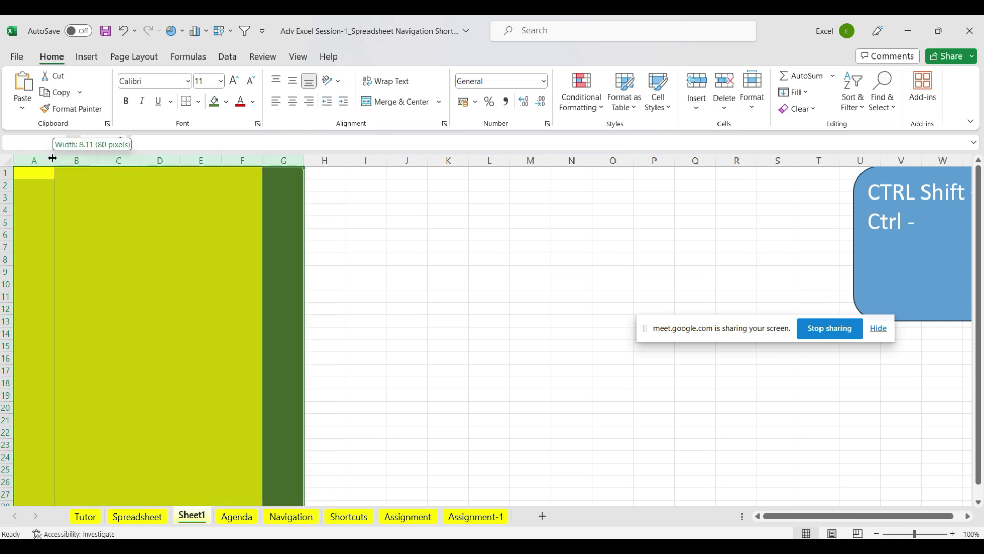
pyautogui.moveTo(52, 158)
pyautogui.mouseDown()
pyautogui.moveTo(106, 161)
pyautogui.moveTo(28, 158)
pyautogui.mouseUp()
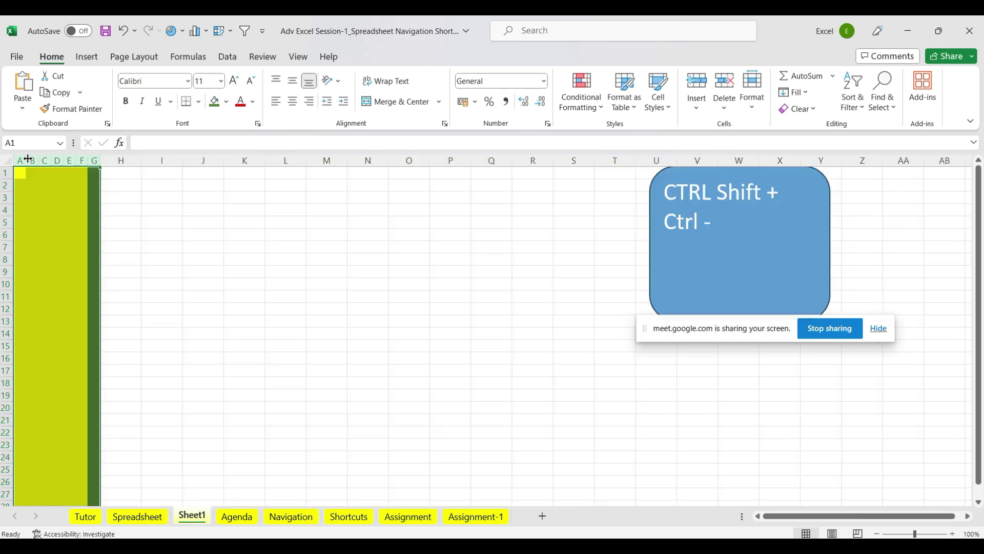
pyautogui.moveTo(101, 160); pyautogui.dragTo(118, 161)
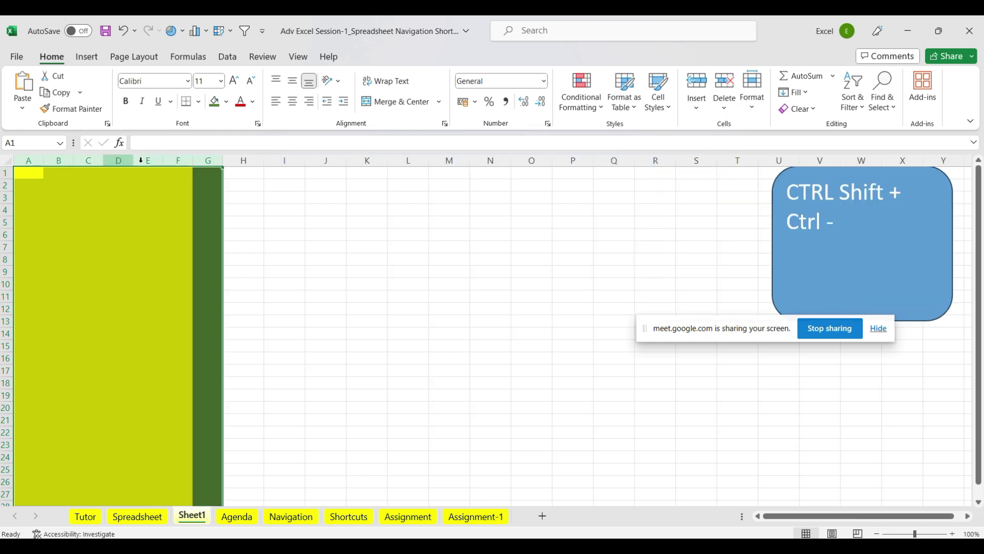
pyautogui.moveTo(223, 160); pyautogui.dragTo(269, 159)
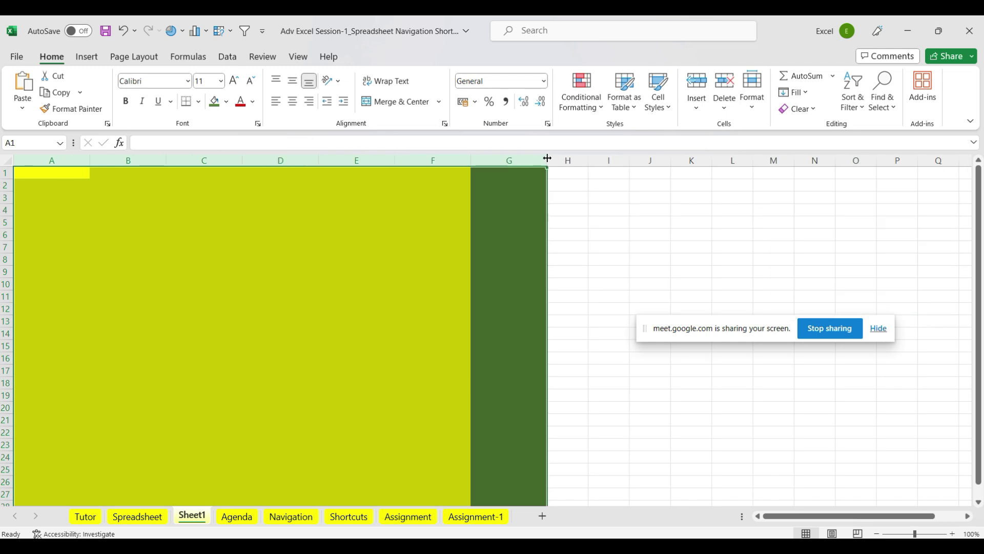
pyautogui.moveTo(548, 158); pyautogui.dragTo(492, 160)
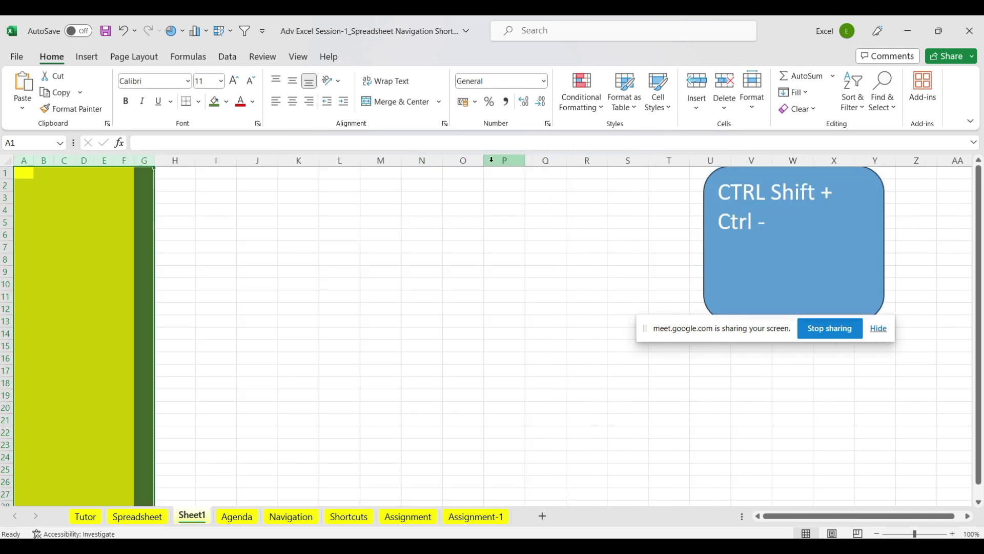
pyautogui.moveTo(154, 160); pyautogui.dragTo(210, 161)
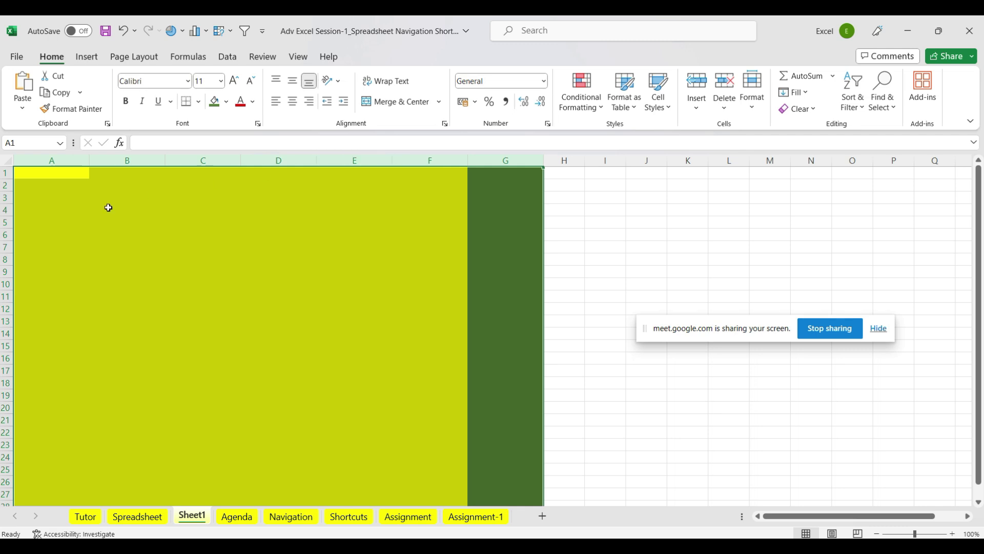
# Make rows 1 to 9 taller, then reset them to the default height
pyautogui.moveTo(7, 173); pyautogui.dragTo(7, 271)
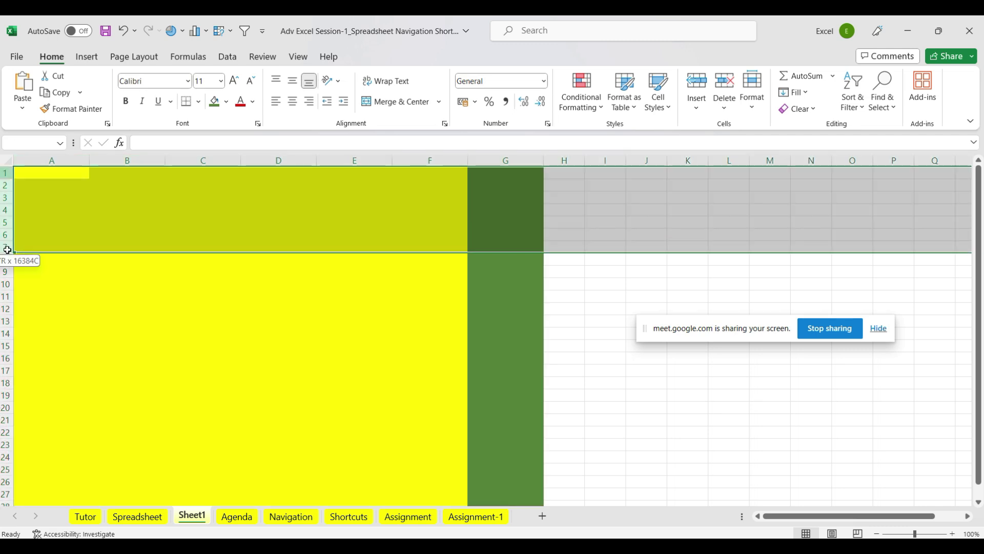
pyautogui.moveTo(4, 178); pyautogui.dragTo(5, 189)
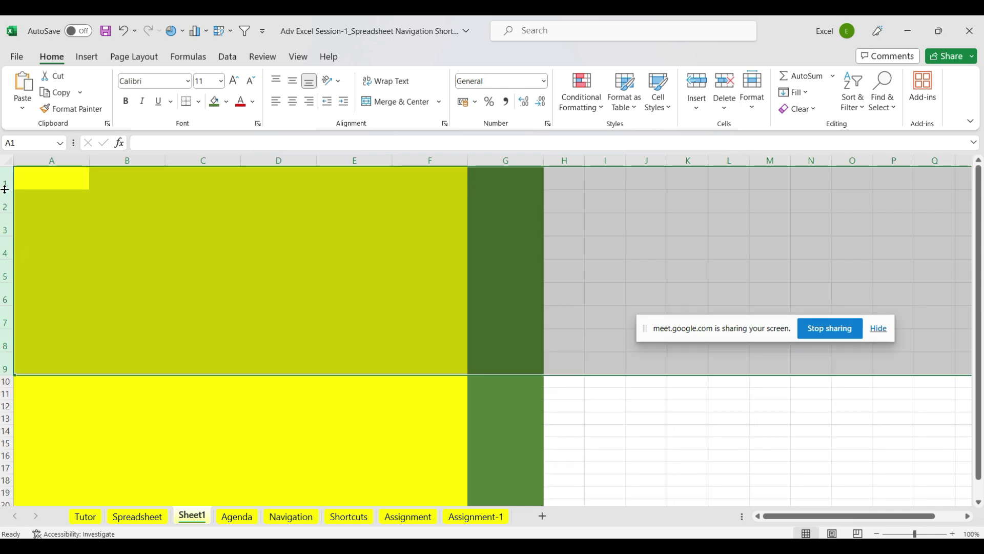
pyautogui.doubleClick(5, 189)
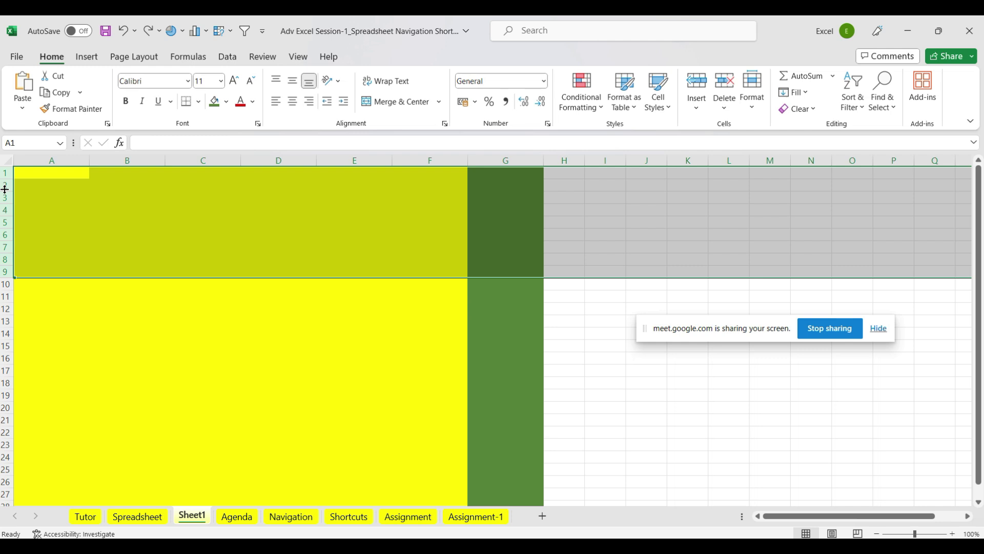
# Delete two inserted yellow columns at column B, undoing the second deletion
pyautogui.click(124, 155)
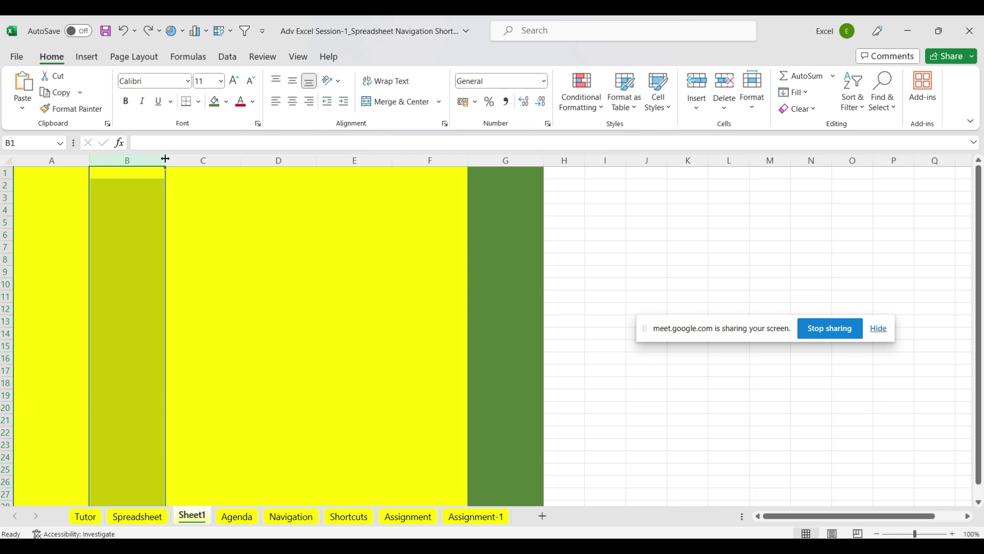
pyautogui.hotkey('ctrl', '-')
pyautogui.hotkey('ctrl', '-')
pyautogui.hotkey('ctrl', '-')
pyautogui.hotkey('ctrl', '-')
pyautogui.hotkey('ctrl', '-')
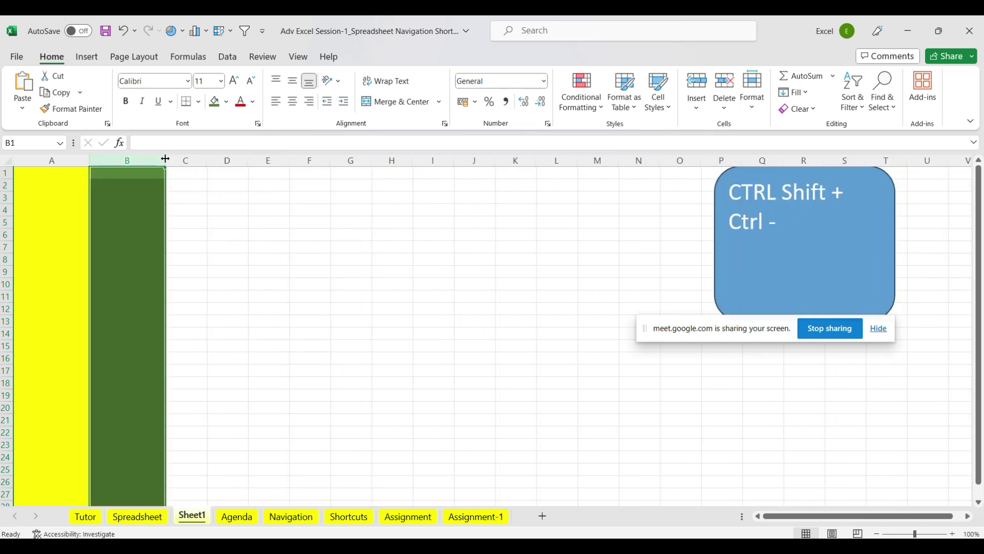
pyautogui.hotkey('ctrl', '-')
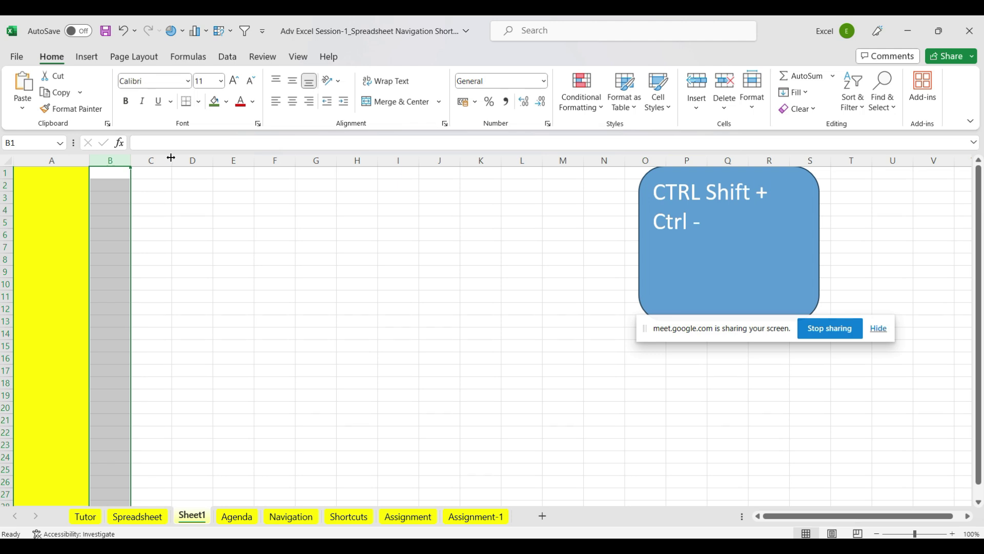
pyautogui.hotkey('ctrl', 'z')
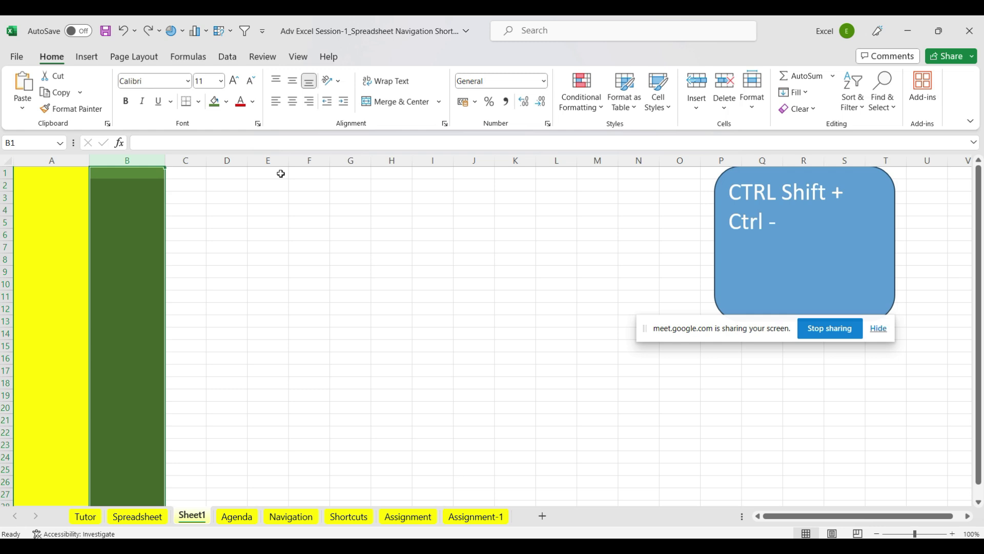
# Select E1:I14 and fill it with light peach
pyautogui.click(279, 173)
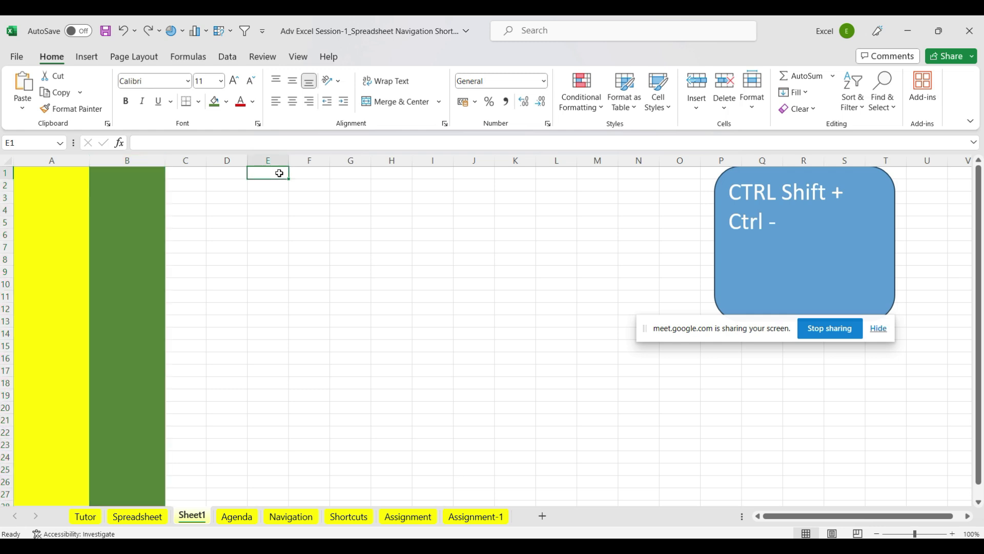
pyautogui.moveTo(279, 174); pyautogui.dragTo(518, 256)
pyautogui.moveTo(510, 312)
pyautogui.mouseDown()
pyautogui.moveTo(303, 355)
pyautogui.moveTo(369, 352)
pyautogui.moveTo(417, 332)
pyautogui.mouseUp()
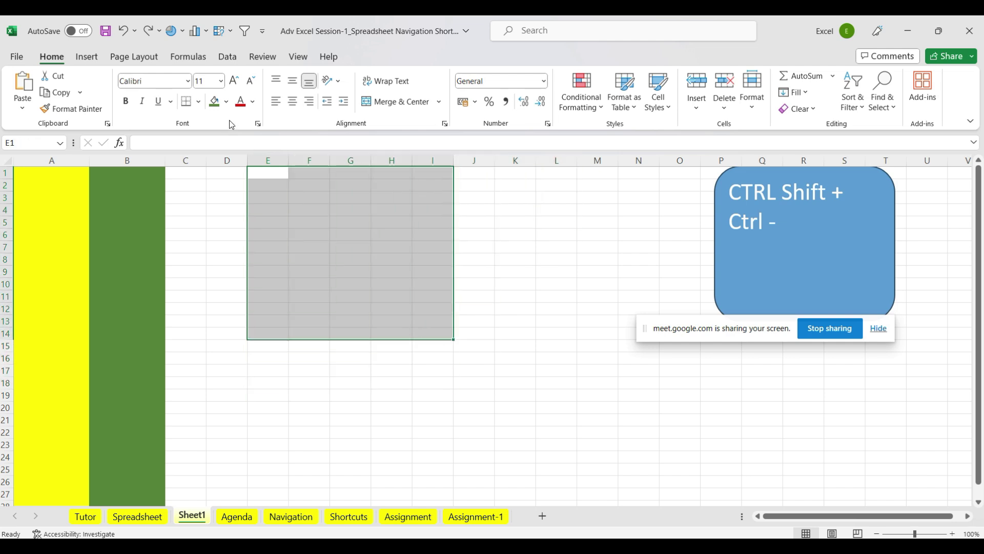
pyautogui.click(217, 105)
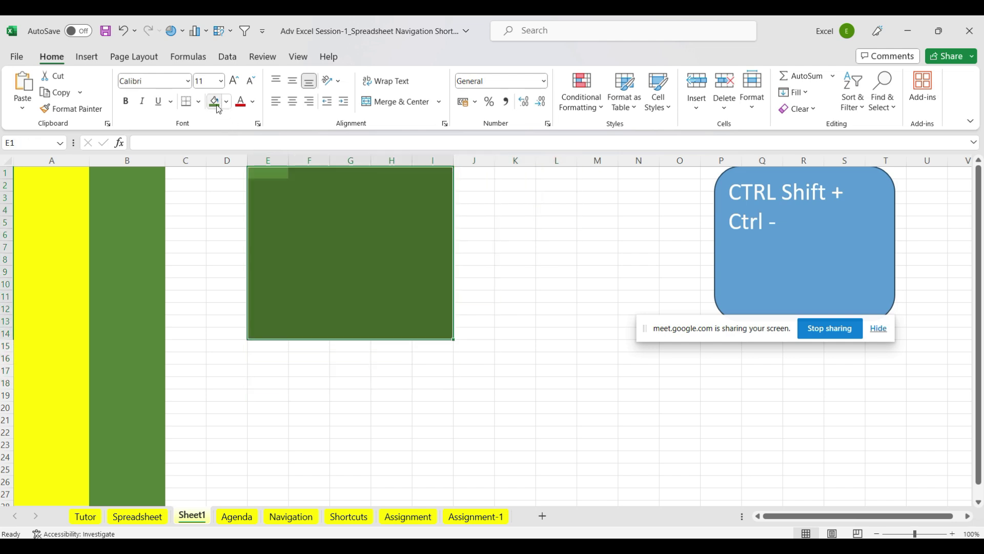
pyautogui.click(232, 103)
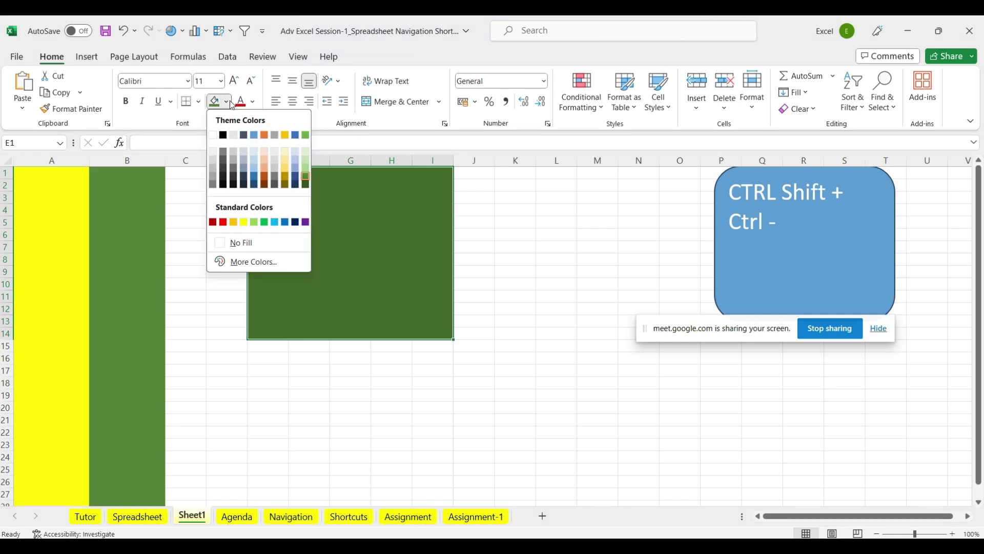
pyautogui.click(263, 160)
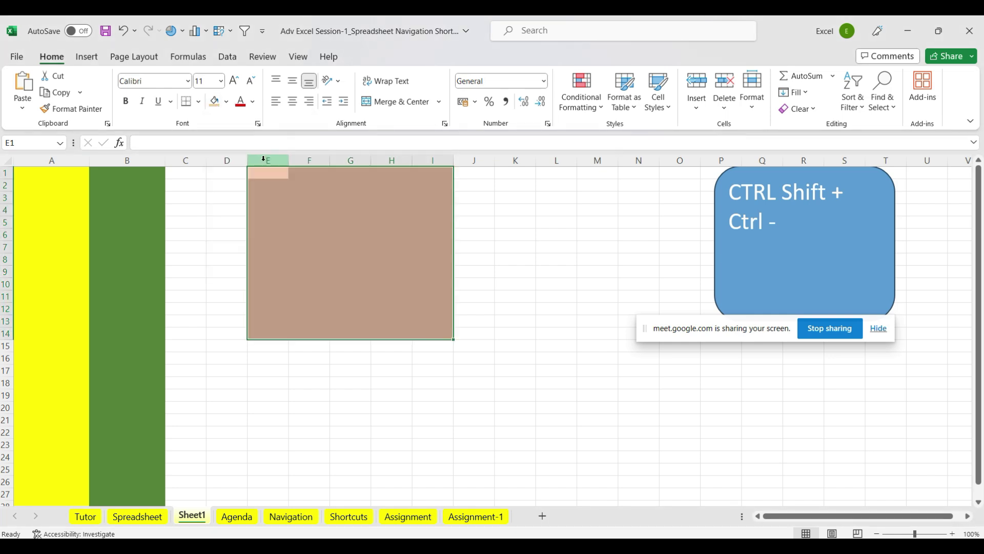
# Move the peach block down to J17:N28
pyautogui.click(272, 174)
pyautogui.moveTo(272, 173); pyautogui.dragTo(429, 328)
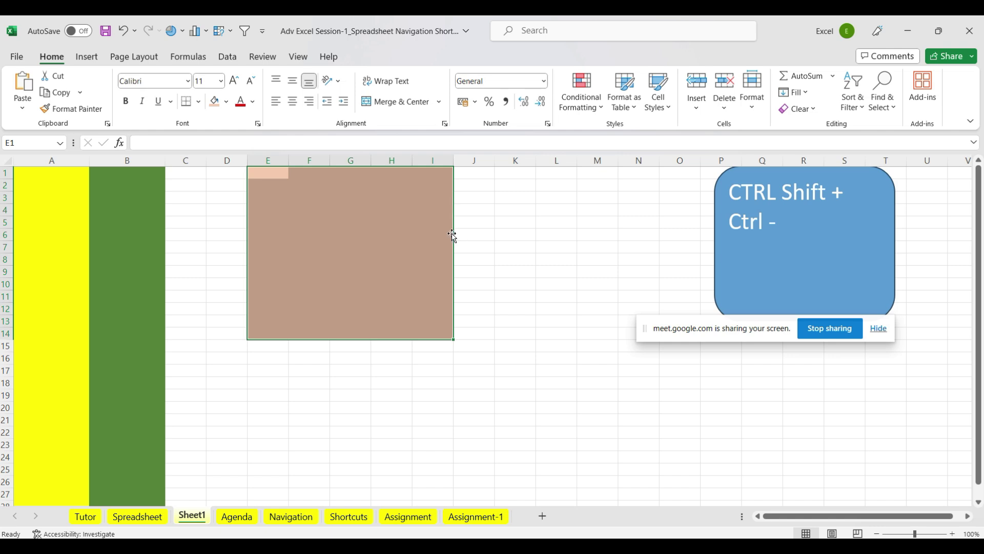
pyautogui.moveTo(453, 236); pyautogui.dragTo(660, 433)
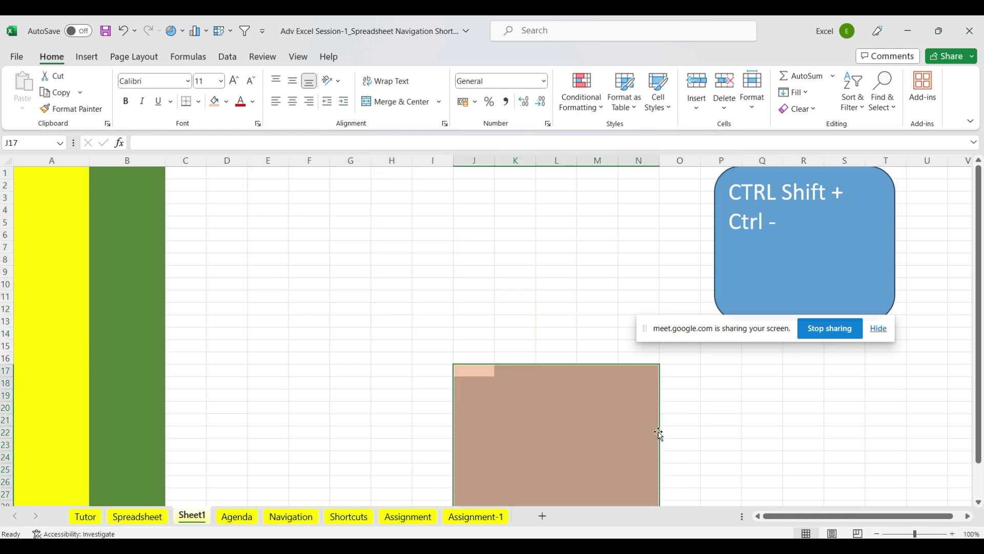
# Drag the peach block via D6:H19, K1:O14 and E11:I24, finally dropping it at D2:H15
pyautogui.moveTo(660, 433); pyautogui.dragTo(381, 294)
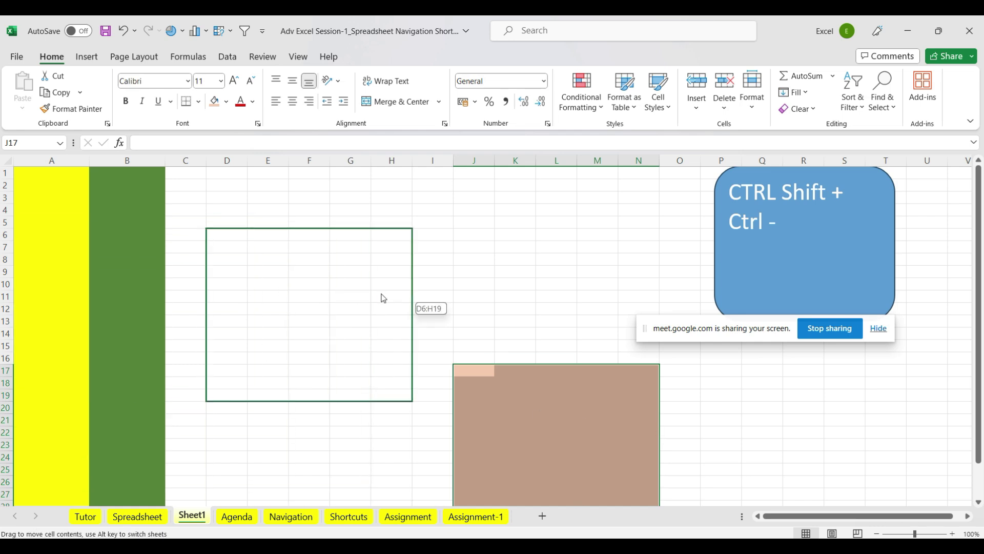
pyautogui.moveTo(413, 294)
pyautogui.mouseDown()
pyautogui.moveTo(518, 202)
pyautogui.moveTo(672, 188)
pyautogui.mouseUp()
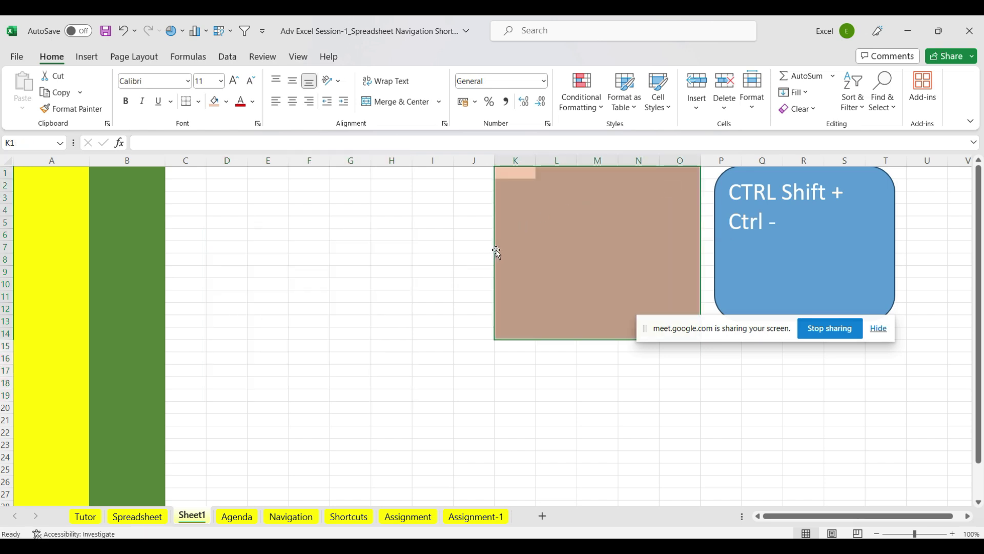
pyautogui.moveTo(497, 253); pyautogui.dragTo(255, 376)
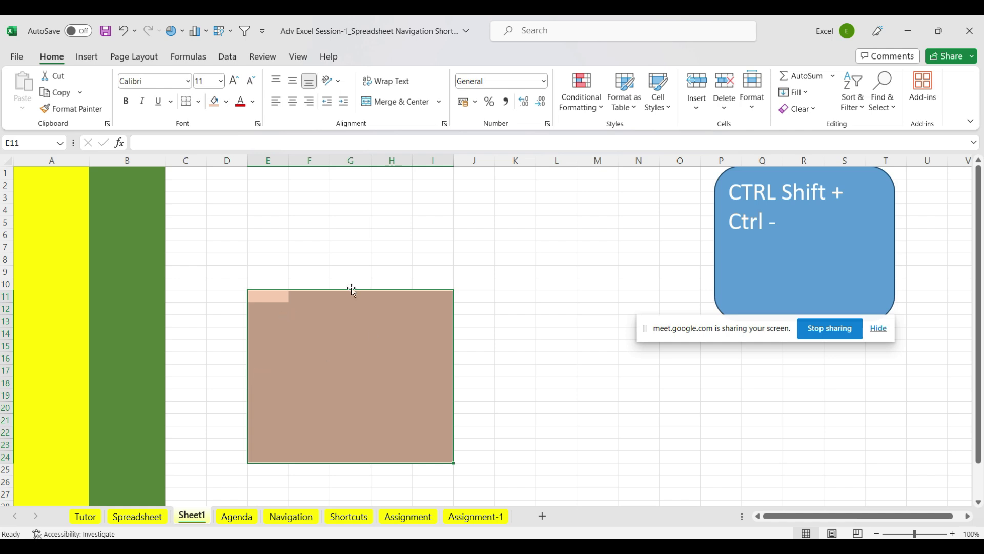
pyautogui.moveTo(325, 292); pyautogui.dragTo(281, 187)
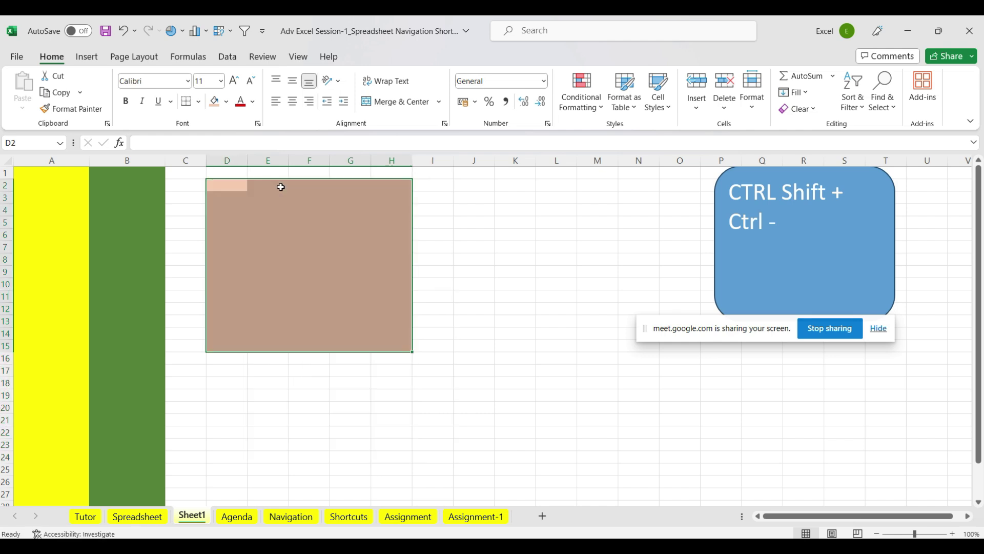
pyautogui.click(477, 185)
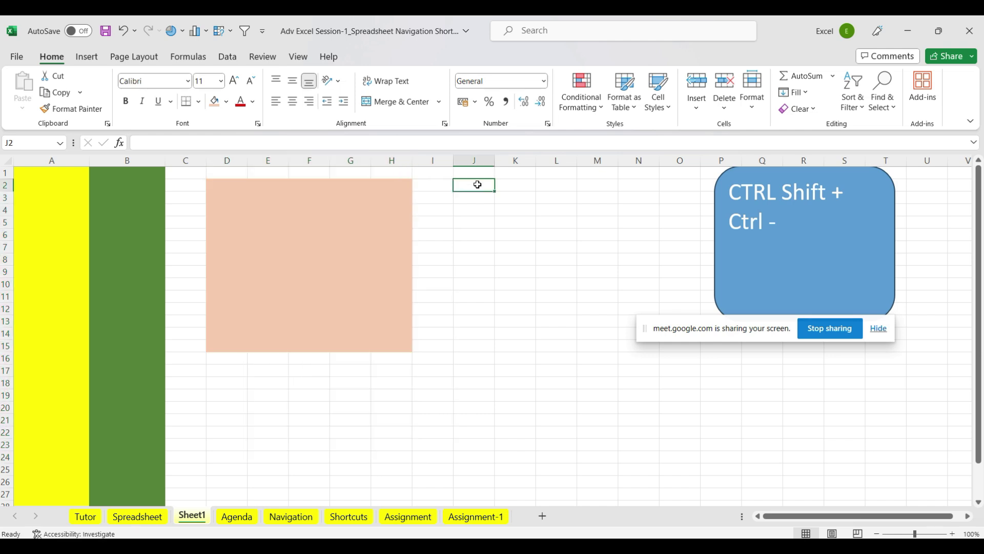
# Enter 1 in J1 and copy it down to J14
pyautogui.click(479, 172)
pyautogui.write('1')
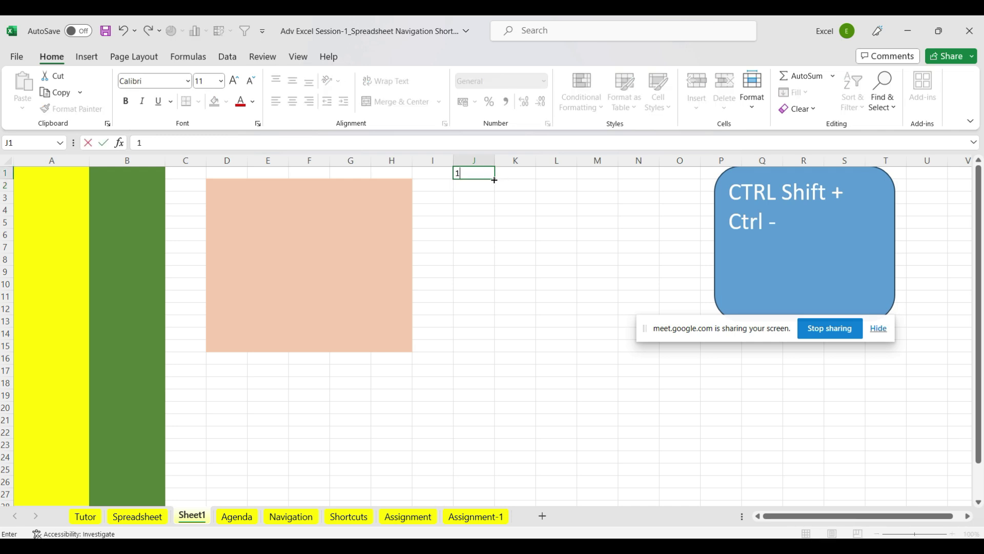
pyautogui.moveTo(495, 180); pyautogui.dragTo(481, 339)
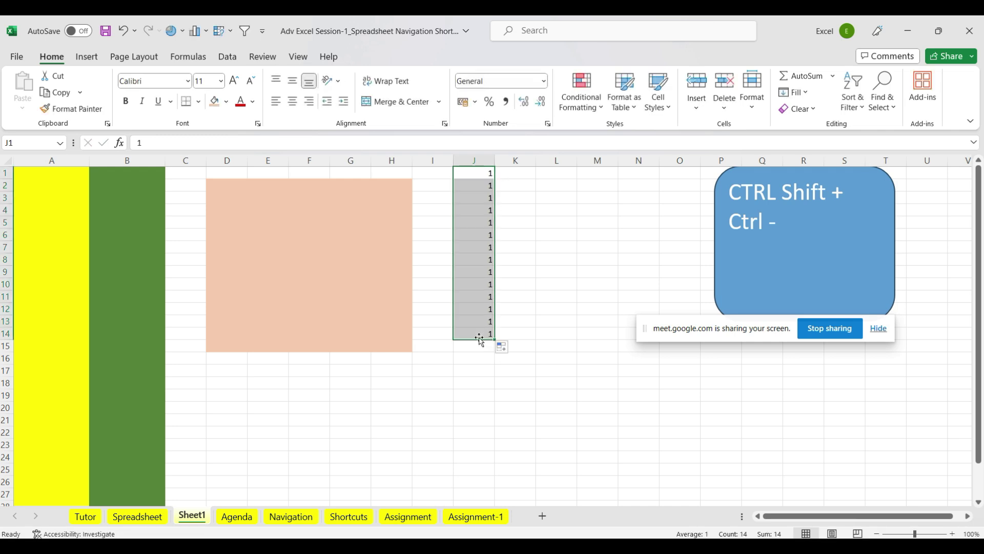
# Build a 1, 2 series from L1 down to 17, then clear the test numbers in J1:L20
pyautogui.click(547, 172)
pyautogui.write('1')
pyautogui.press('Return')
pyautogui.write('2')
pyautogui.press('Return')
pyautogui.moveTo(564, 174); pyautogui.dragTo(553, 378)
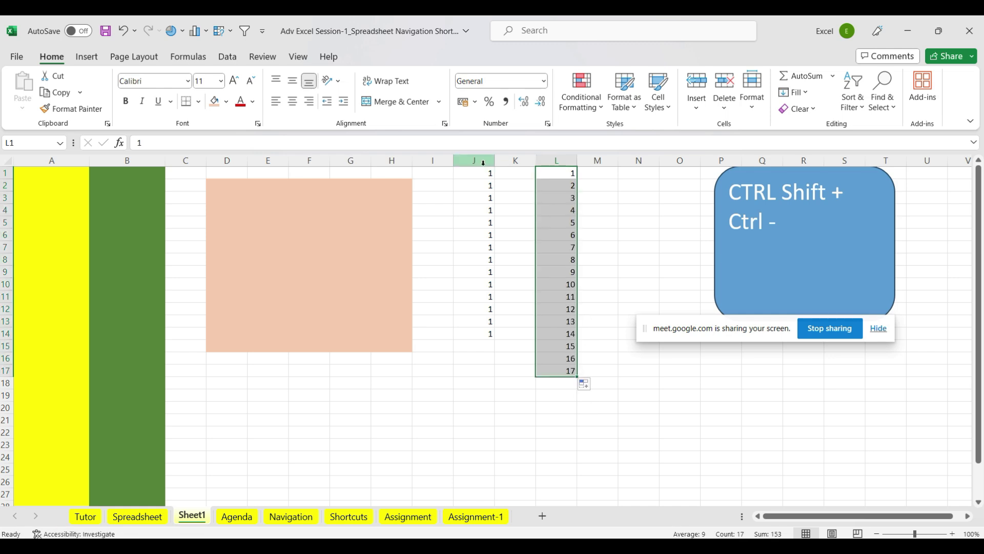
pyautogui.moveTo(479, 172); pyautogui.dragTo(556, 410)
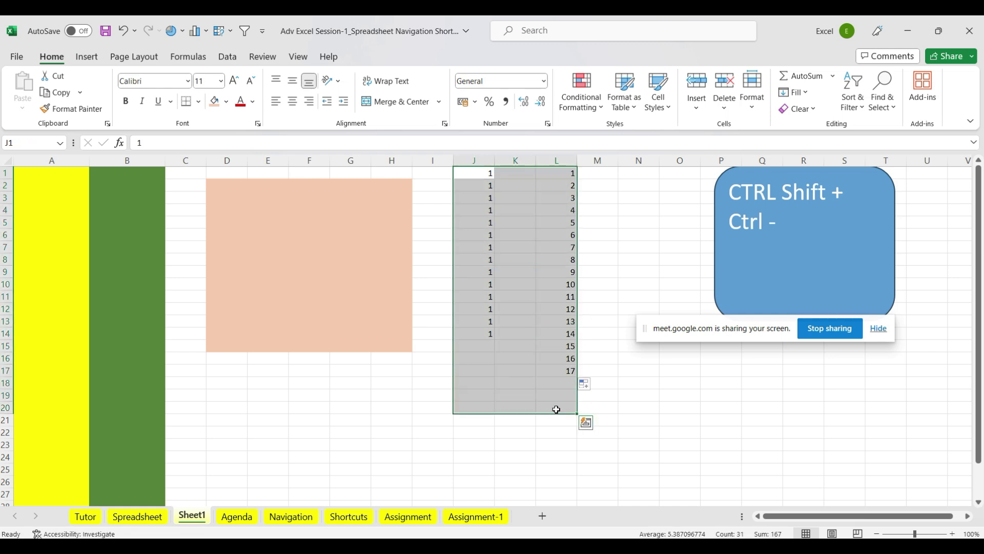
pyautogui.press('Delete')
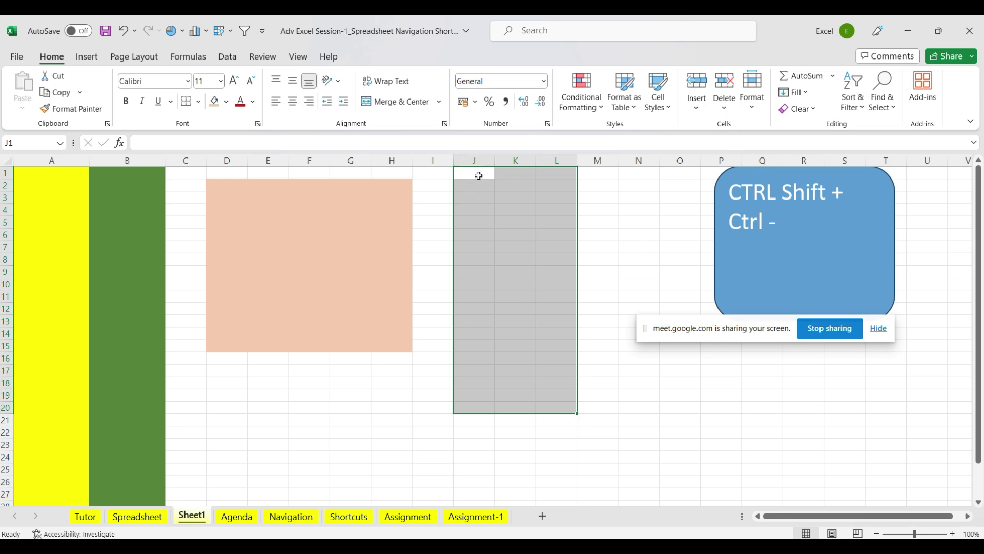
# Autofill months from Jan down column J and weekdays from Mon down column L
pyautogui.click(478, 176)
pyautogui.write('Jan')
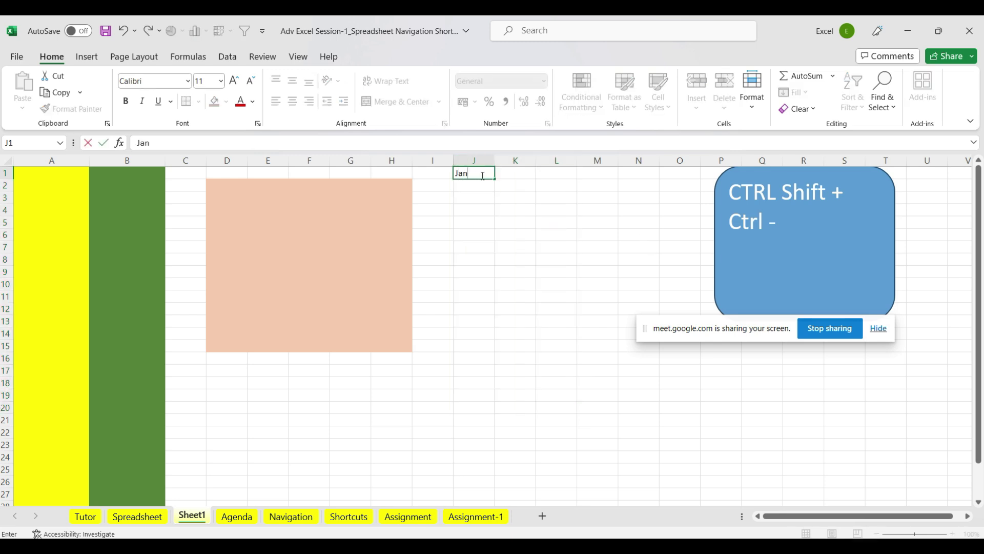
pyautogui.moveTo(496, 180); pyautogui.dragTo(495, 379)
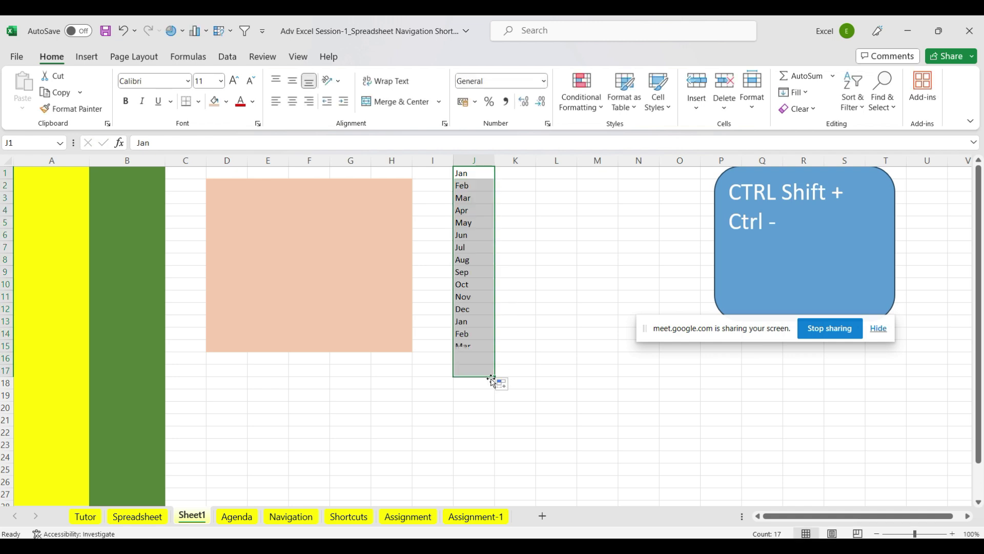
pyautogui.click(545, 174)
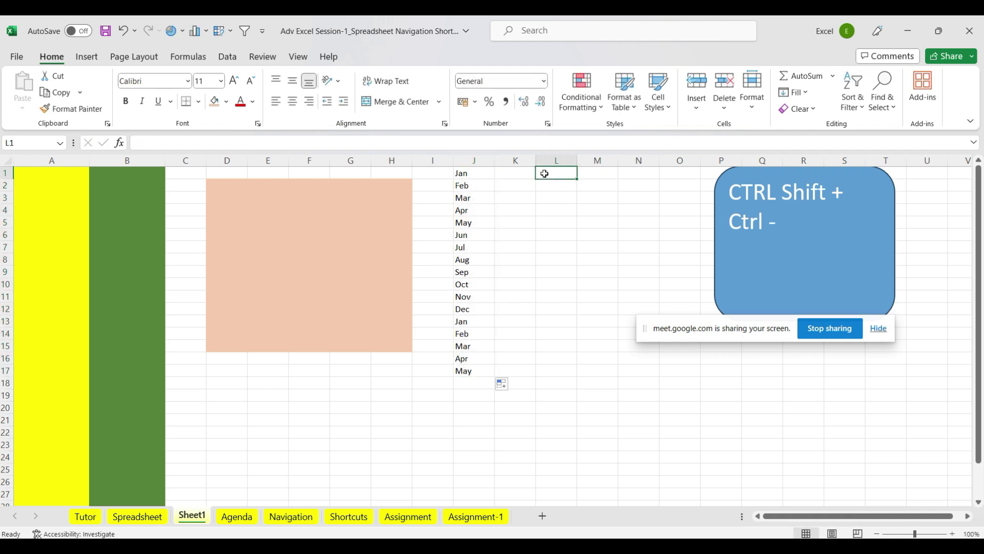
pyautogui.write('M')
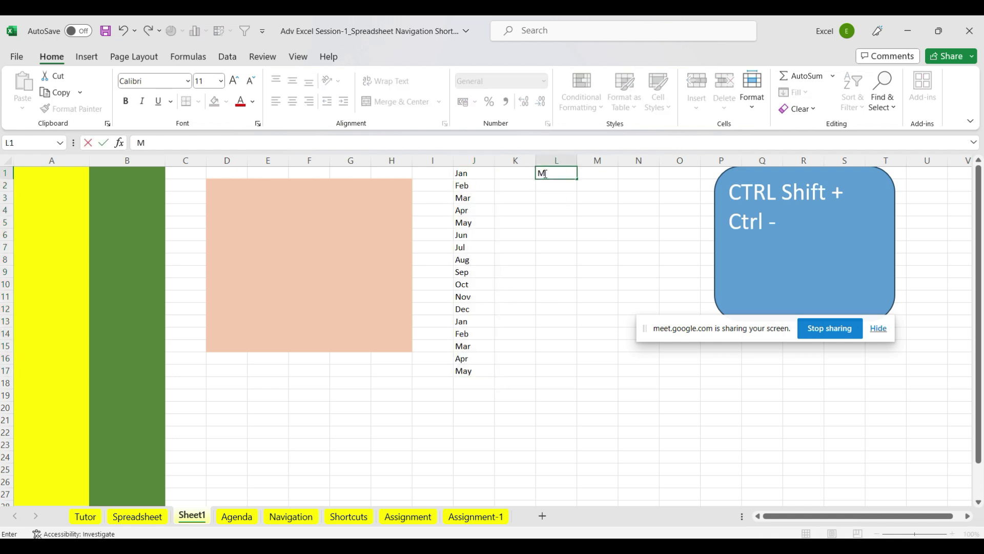
pyautogui.write('on')
pyautogui.moveTo(577, 177); pyautogui.dragTo(568, 418)
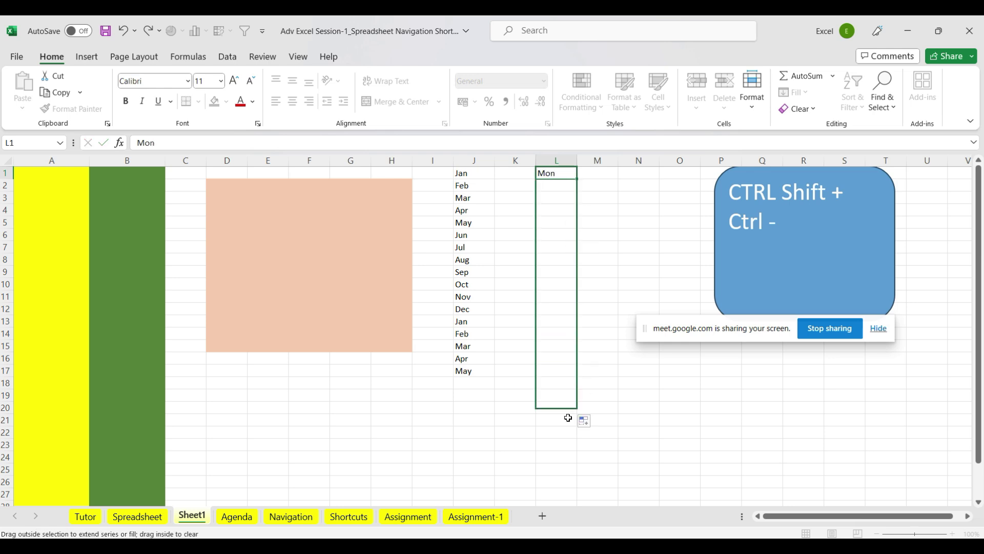
# Delete columns J to L, then switch to the Navigation sheet
pyautogui.click(467, 162)
pyautogui.moveTo(466, 162); pyautogui.dragTo(555, 173)
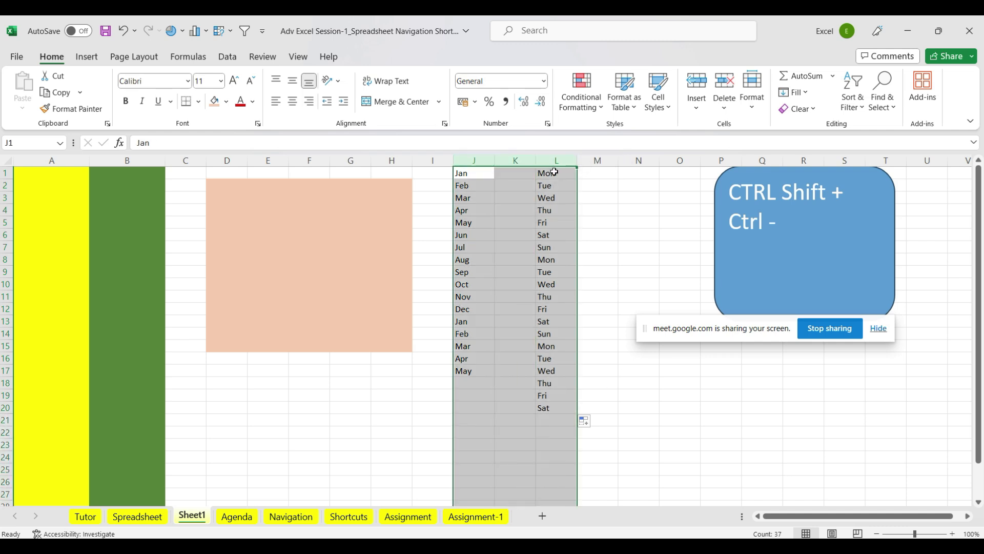
pyautogui.hotkey('ctrl', '-')
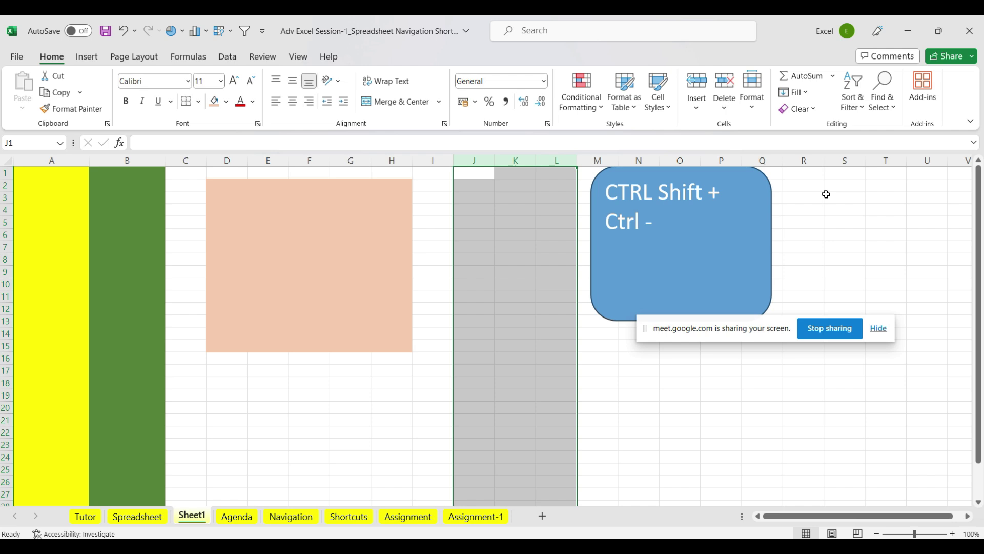
pyautogui.click(299, 514)
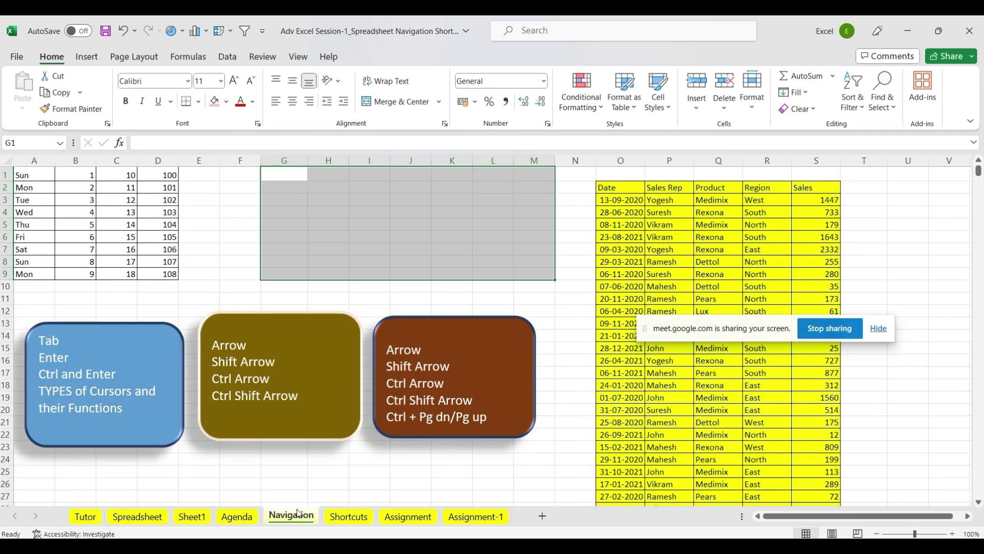
pyautogui.click(573, 216)
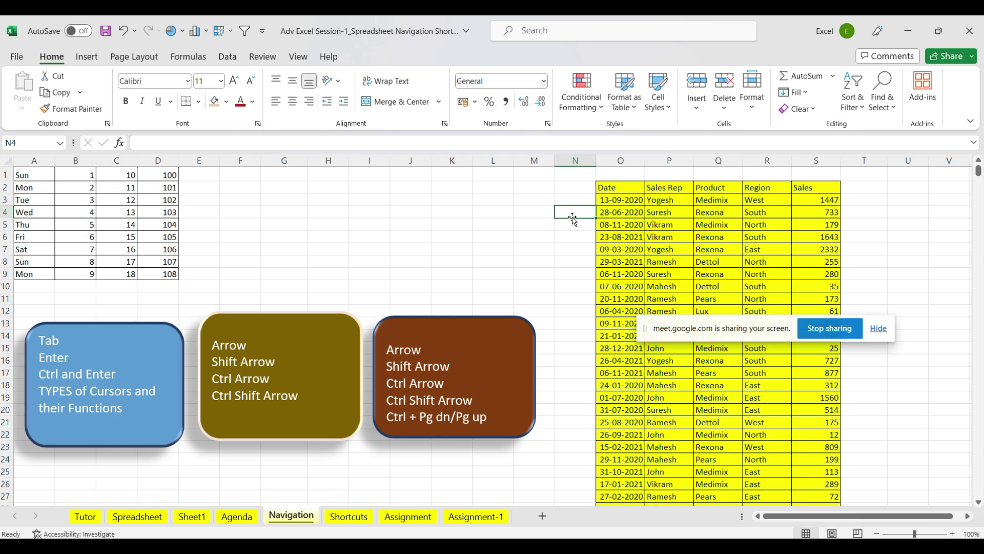
pyautogui.click(35, 176)
pyautogui.moveTo(35, 175); pyautogui.dragTo(156, 274)
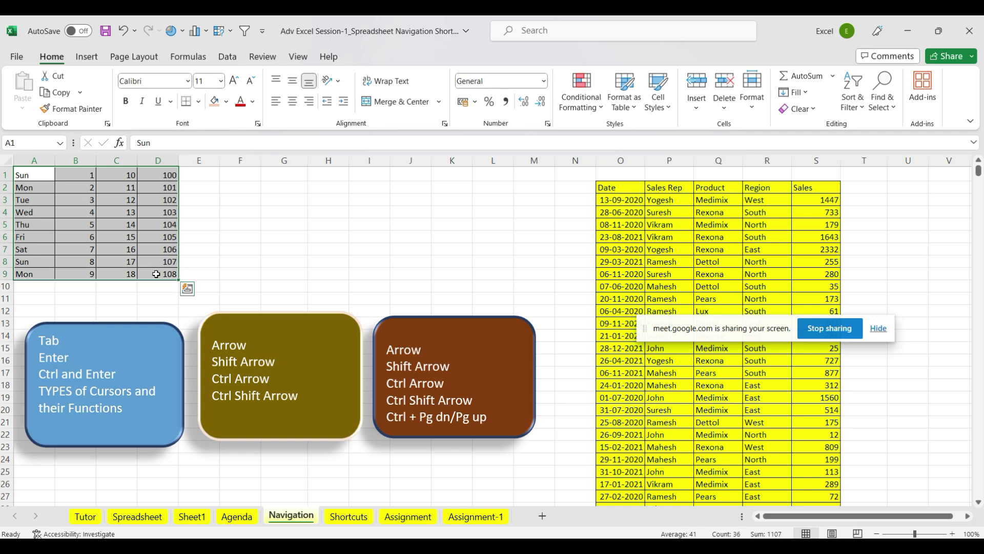
pyautogui.click(34, 176)
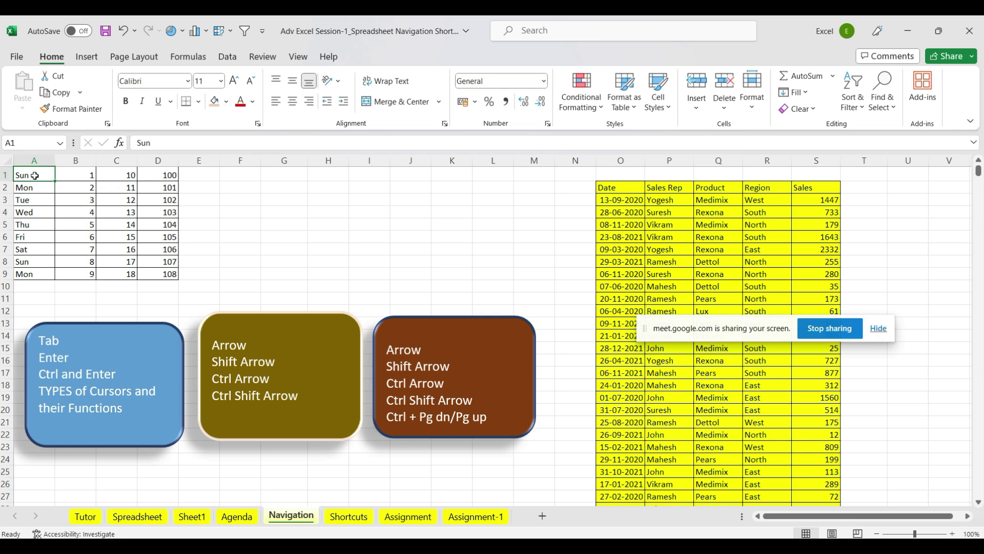
pyautogui.press('Right')
pyautogui.press('Right')
pyautogui.press('Right')
pyautogui.press('Down')
pyautogui.press('Down')
pyautogui.press('Down')
pyautogui.press('Down')
pyautogui.press('Down')
pyautogui.press('Left')
pyautogui.press('Left')
pyautogui.press('Left')
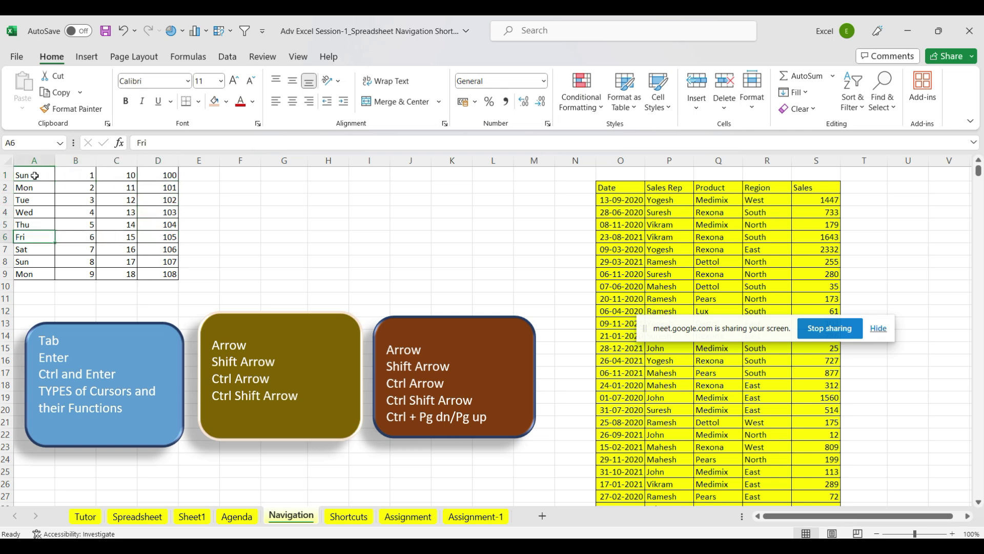
pyautogui.press('Up')
pyautogui.press('Up')
pyautogui.press('Up')
pyautogui.press('Up')
pyautogui.press('Up')
pyautogui.press('Right')
pyautogui.press('Right')
pyautogui.press('Down')
pyautogui.press('Down')
pyautogui.press('Down')
pyautogui.press('Down')
pyautogui.press('Down')
pyautogui.press('Down')
pyautogui.press('Down')
pyautogui.press('Left')
pyautogui.press('Left')
pyautogui.press('Left')
pyautogui.press('Up')
pyautogui.press('Up')
pyautogui.press('Up')
pyautogui.press('Up')
pyautogui.press('Up')
pyautogui.press('Up')
pyautogui.press('Up')
pyautogui.press('Right')
pyautogui.press('Right')
pyautogui.press('Right')
pyautogui.press('Right')
pyautogui.press('Down')
pyautogui.press('Down')
pyautogui.press('Down')
pyautogui.press('Down')
pyautogui.press('Down')
pyautogui.press('Left')
pyautogui.press('Left')
pyautogui.press('Left')
pyautogui.press('Left')
pyautogui.press('Up')
pyautogui.press('Up')
pyautogui.press('Up')
pyautogui.press('Up')
pyautogui.press('Up')
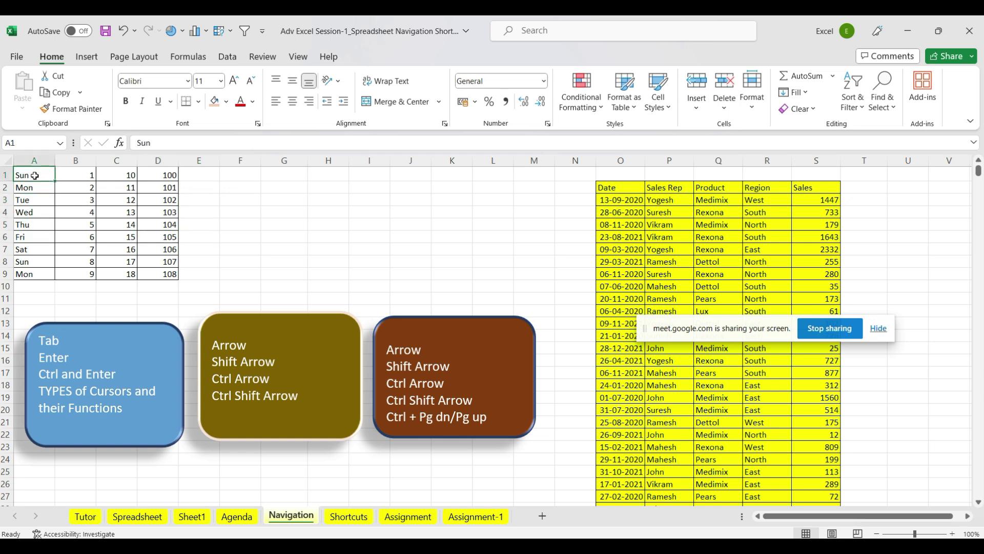
pyautogui.hotkey('shift', 'Right')
pyautogui.hotkey('shift', 'Right')
pyautogui.hotkey('shift', 'Right')
pyautogui.hotkey('shift', 'Down')
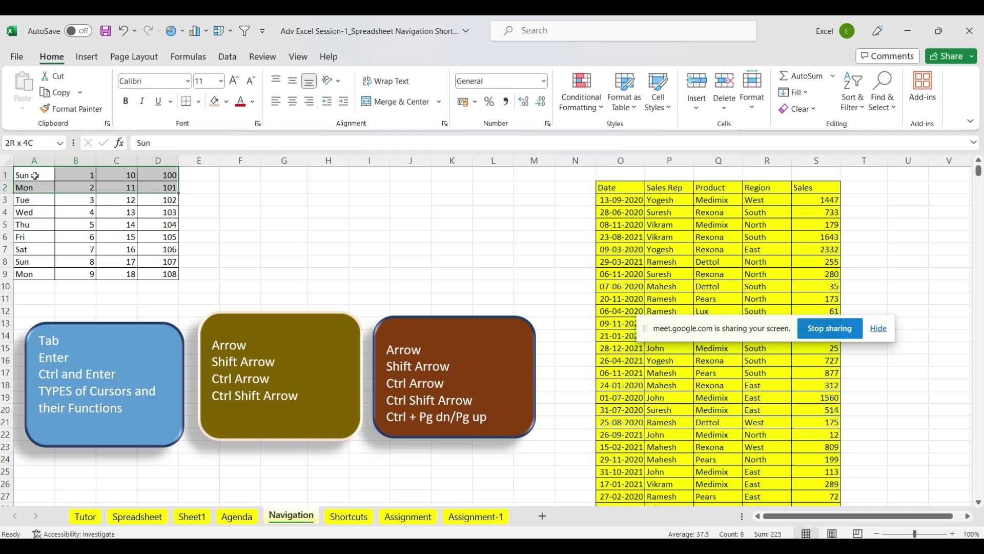
pyautogui.hotkey('shift', 'Down')
pyautogui.hotkey('shift', 'Down')
pyautogui.hotkey('shift', 'Down')
pyautogui.hotkey('shift', 'Down')
pyautogui.hotkey('shift', 'Down')
pyautogui.hotkey('shift', 'Down')
pyautogui.hotkey('shift', 'Down')
pyautogui.hotkey('shift', 'Up')
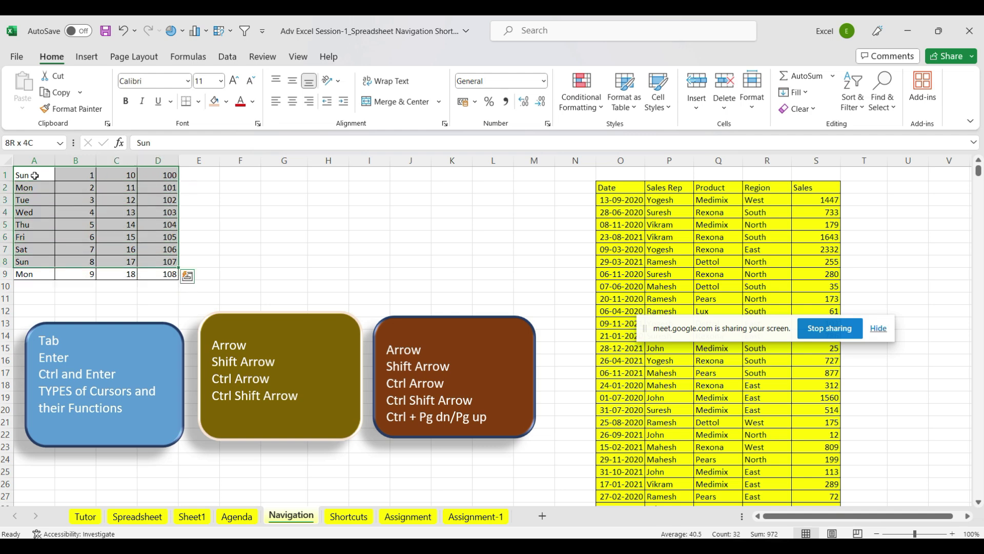
pyautogui.hotkey('shift', 'Left')
pyautogui.hotkey('shift', 'Left')
pyautogui.hotkey('shift', 'Left')
pyautogui.hotkey('shift', 'Up')
pyautogui.hotkey('shift', 'Up')
pyautogui.hotkey('shift', 'Up')
pyautogui.hotkey('shift', 'Up')
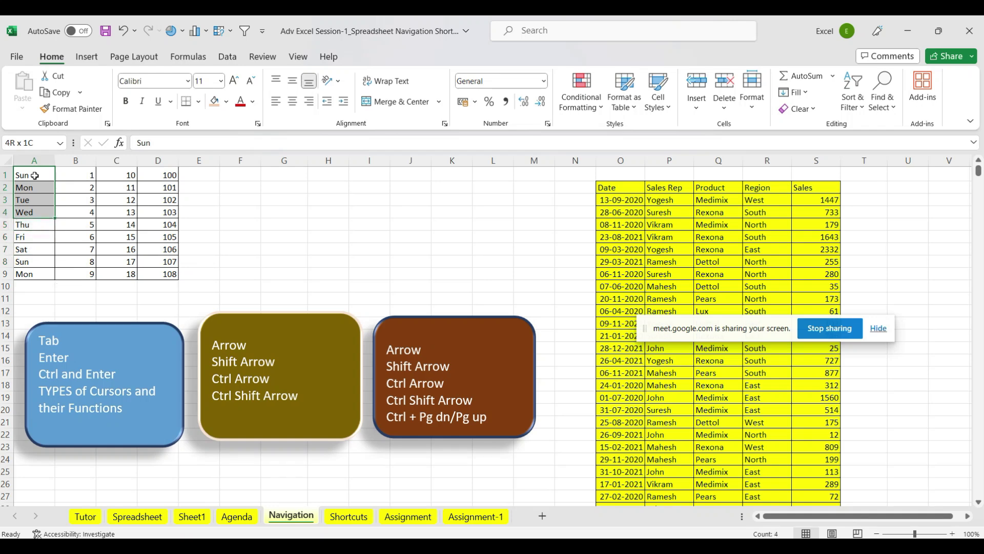
pyautogui.hotkey('shift', 'Up')
pyautogui.hotkey('shift', 'Up')
pyautogui.hotkey('shift', 'Up')
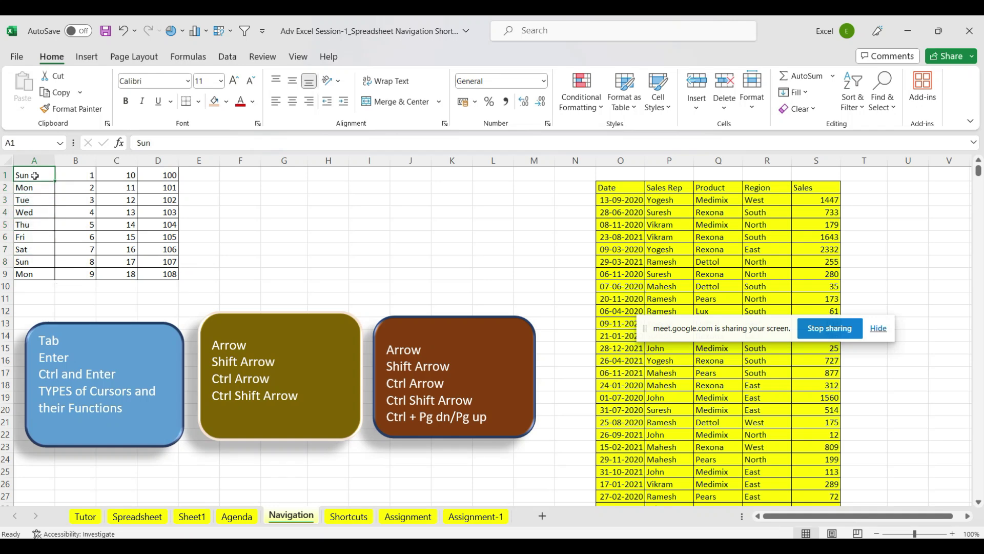
pyautogui.press('Right')
pyautogui.press('Right')
pyautogui.press('Right')
pyautogui.hotkey('ctrl', 'Left')
pyautogui.hotkey('ctrl', 'Right')
pyautogui.hotkey('ctrl', 'Down')
pyautogui.hotkey('ctrl', 'Left')
pyautogui.hotkey('ctrl', 'Up')
pyautogui.hotkey('ctrl', 'Right')
pyautogui.hotkey('ctrl', 'Down')
pyautogui.hotkey('ctrl', 'Left')
pyautogui.hotkey('ctrl', 'Up')
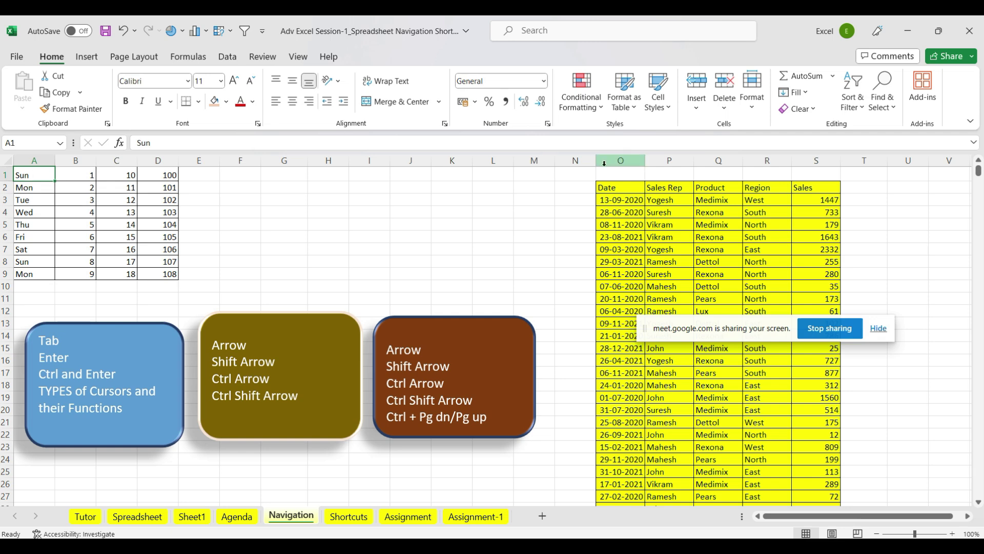
pyautogui.click(618, 189)
# Jump from the Date header to the last sales record in row 10489 and back
pyautogui.moveTo(618, 190); pyautogui.dragTo(819, 412)
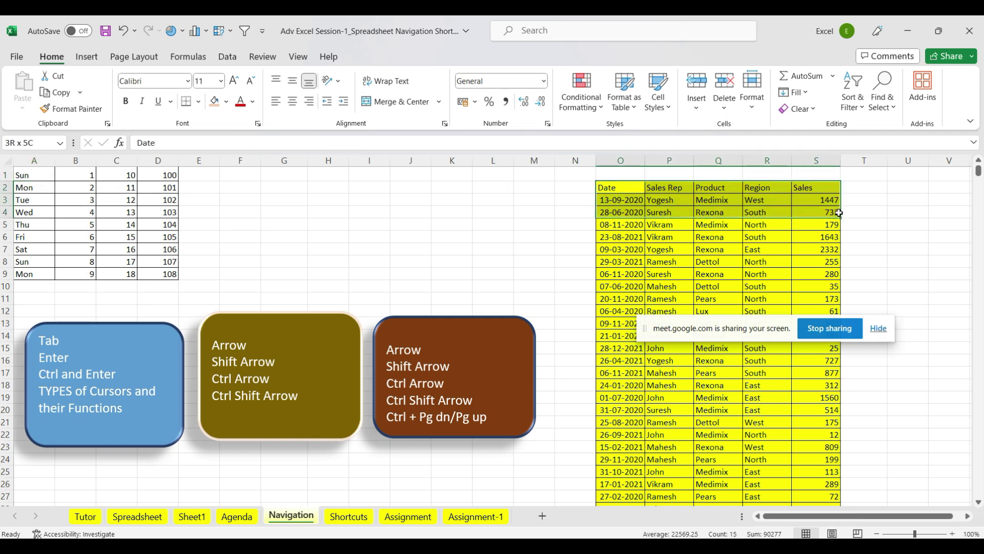
pyautogui.click(611, 188)
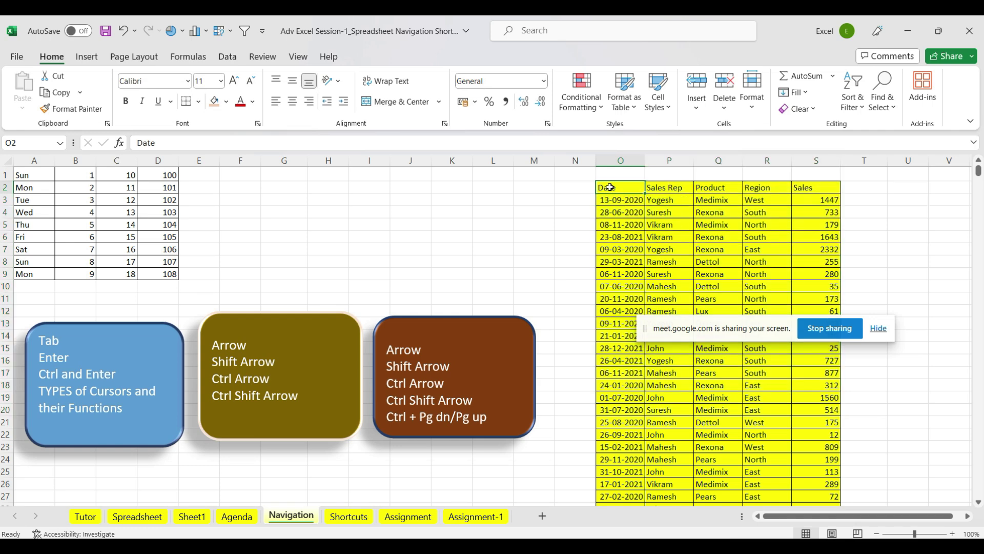
pyautogui.hotkey('ctrl', 'Down')
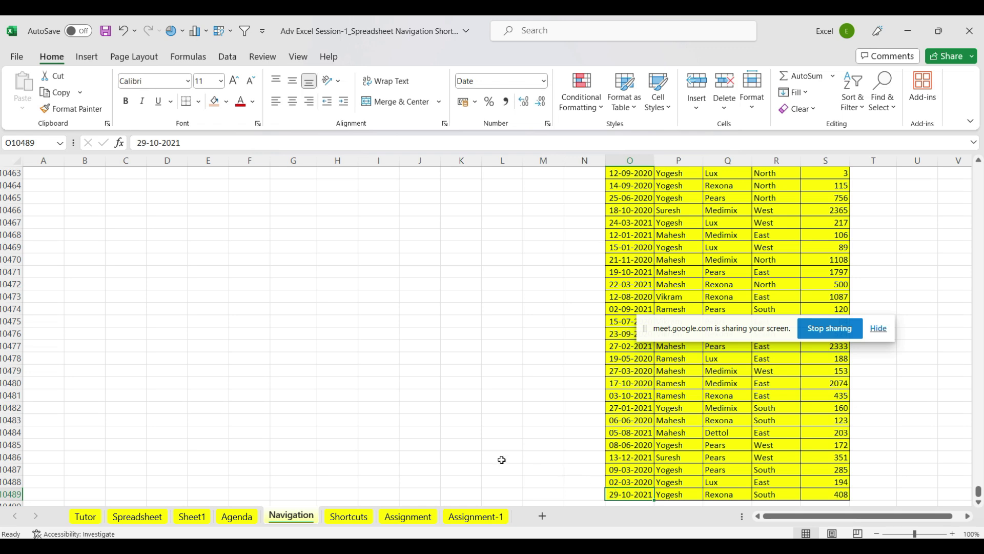
pyautogui.hotkey('ctrl', 'Up')
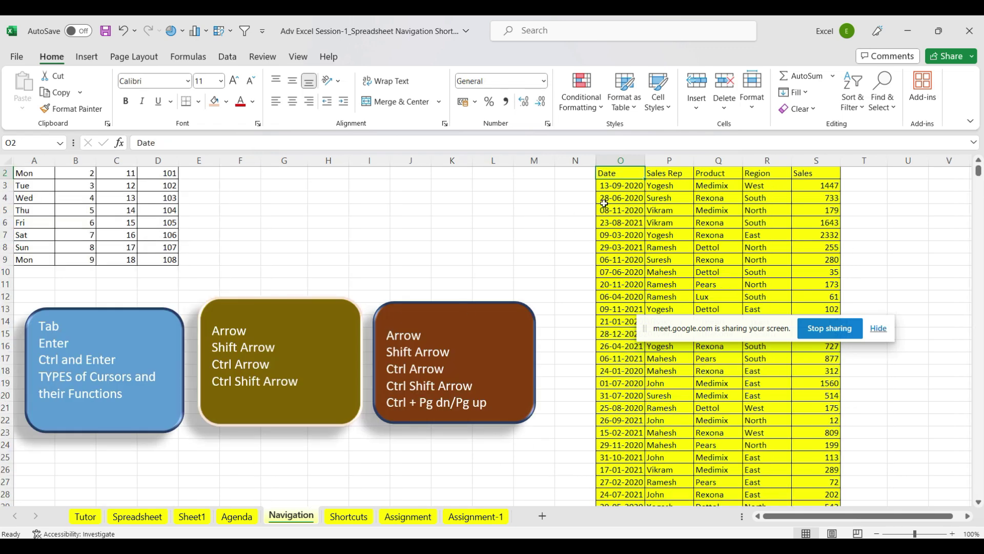
pyautogui.hotkey('ctrl', 'Down')
pyautogui.hotkey('ctrl', 'Up')
# Select the day table A2:D9 and fill it with peach
pyautogui.click(34, 172)
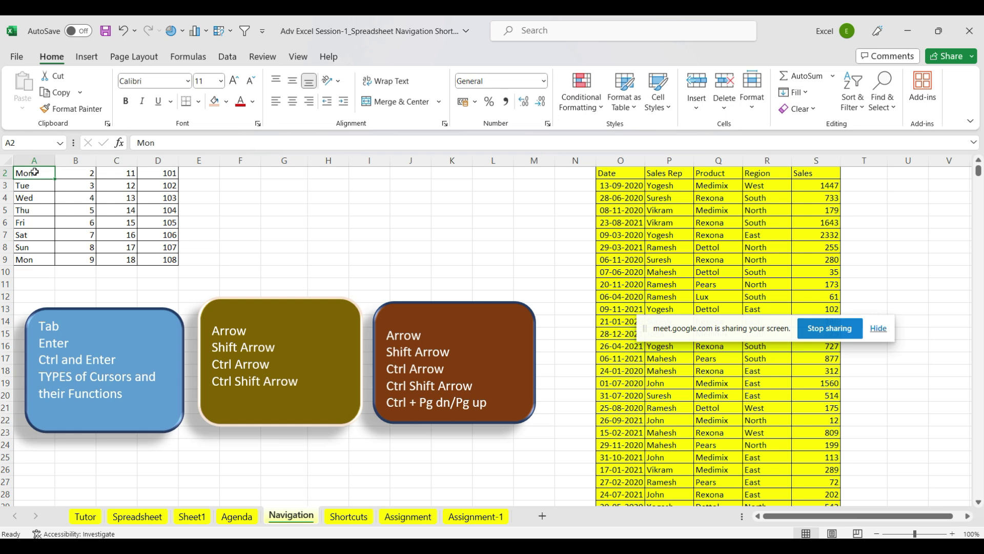
pyautogui.hotkey('ctrl', 'shift', 'Right')
pyautogui.hotkey('ctrl', 'shift', 'Down')
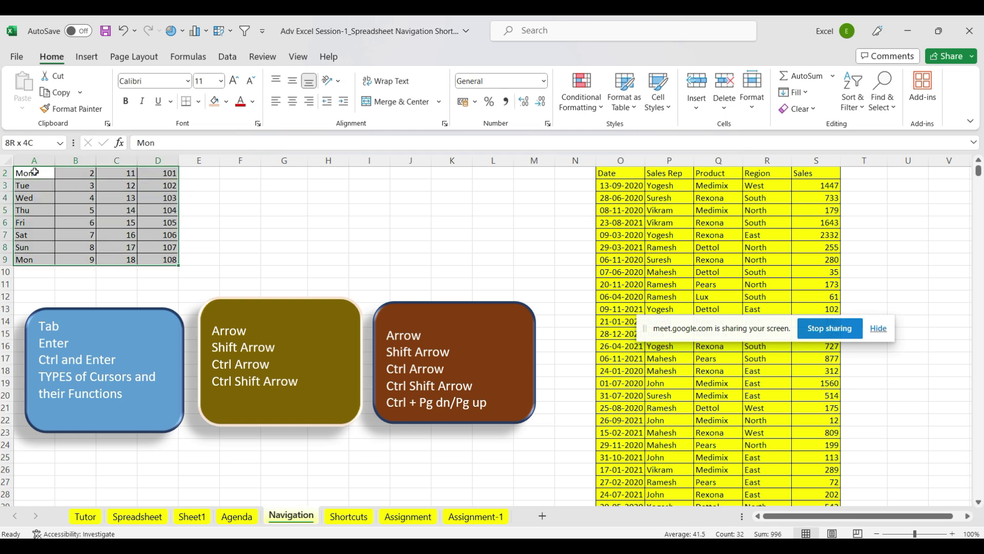
pyautogui.click(34, 172)
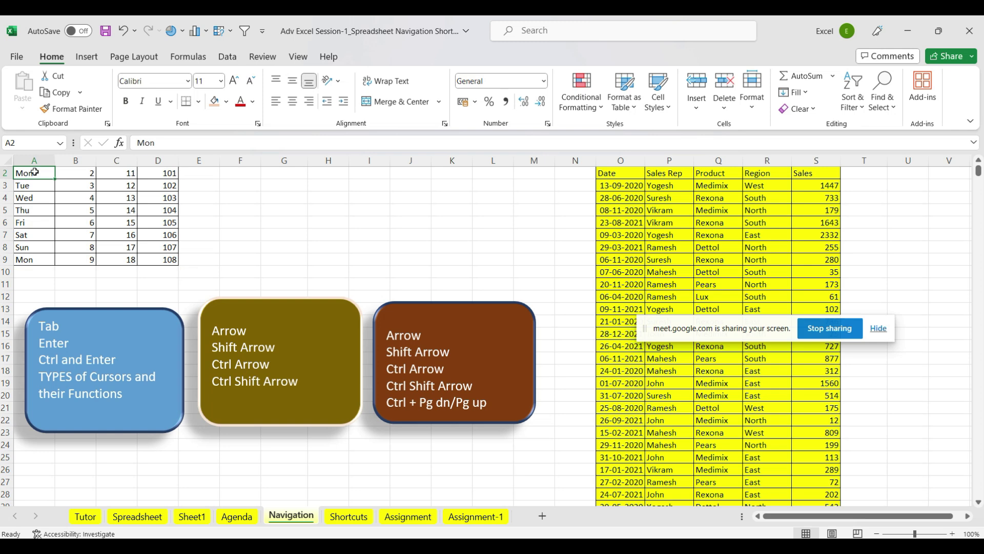
pyautogui.hotkey('ctrl', 'shift', 'Right')
pyautogui.hotkey('ctrl', 'shift', 'Down')
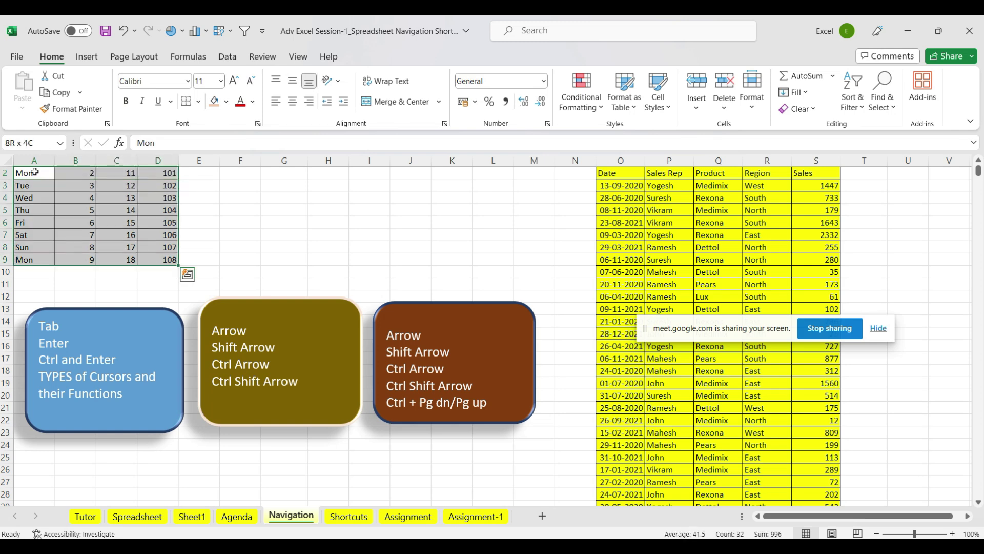
pyautogui.click(35, 172)
pyautogui.hotkey('ctrl', 'shift', 'Right')
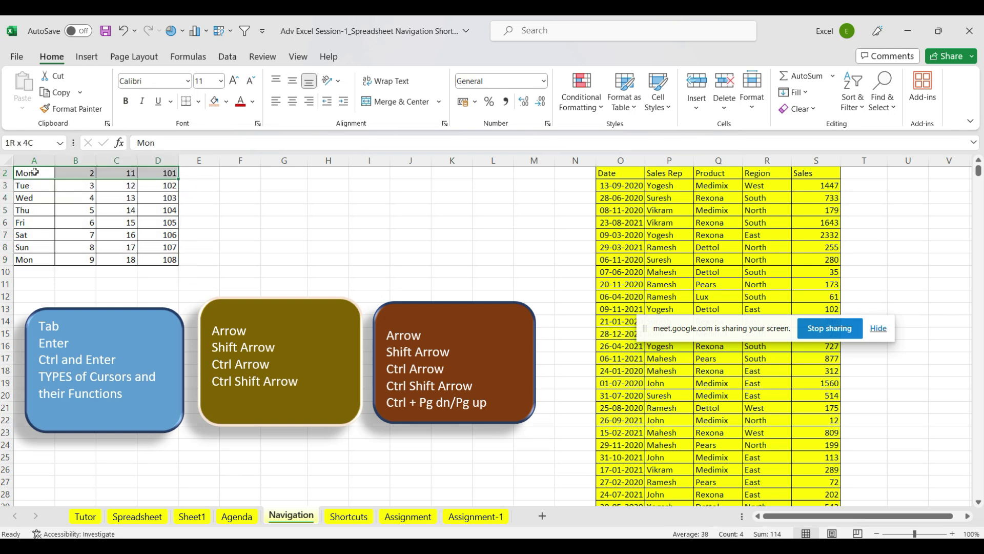
pyautogui.hotkey('ctrl', 'shift', 'Down')
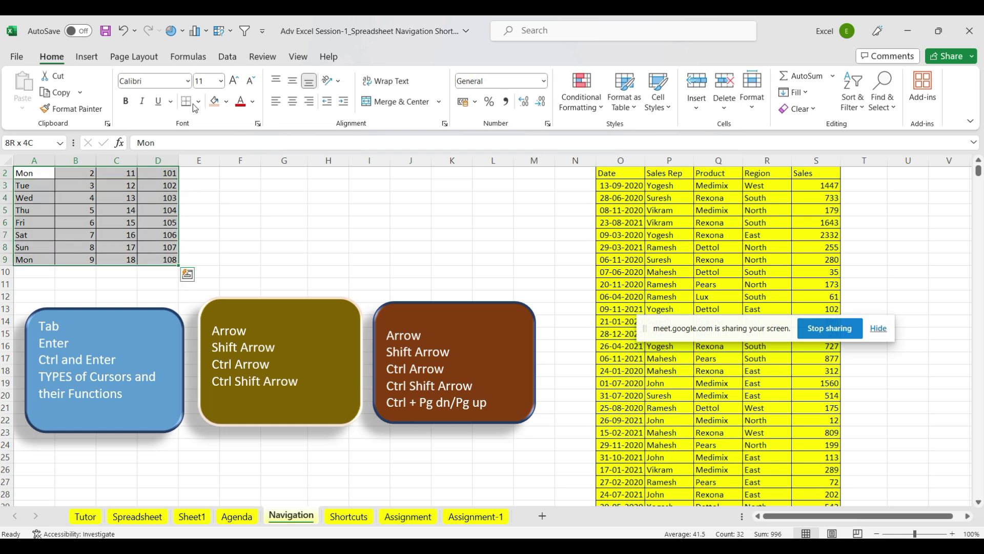
pyautogui.click(215, 105)
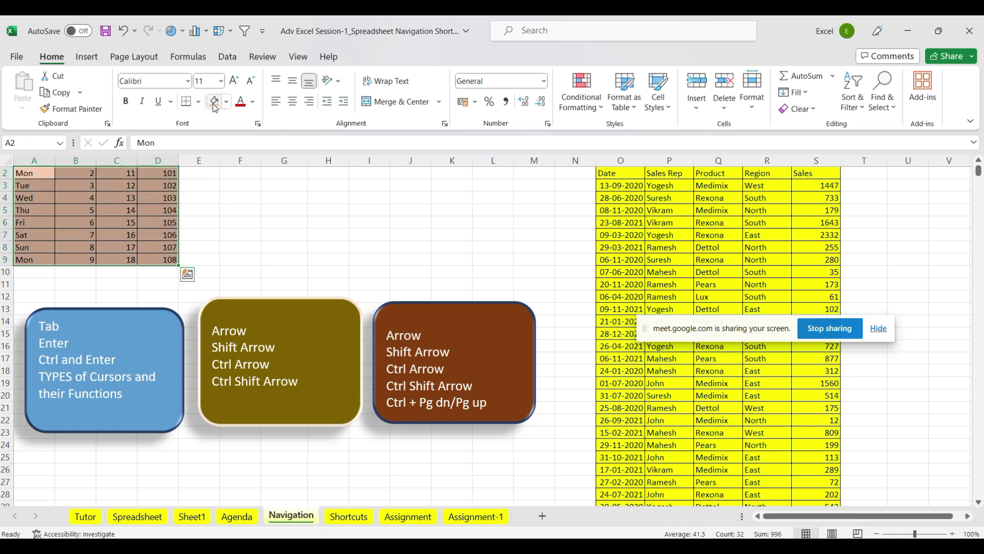
# Select the sales table from O2, fill it blue, then change the fill to light tan
pyautogui.click(620, 174)
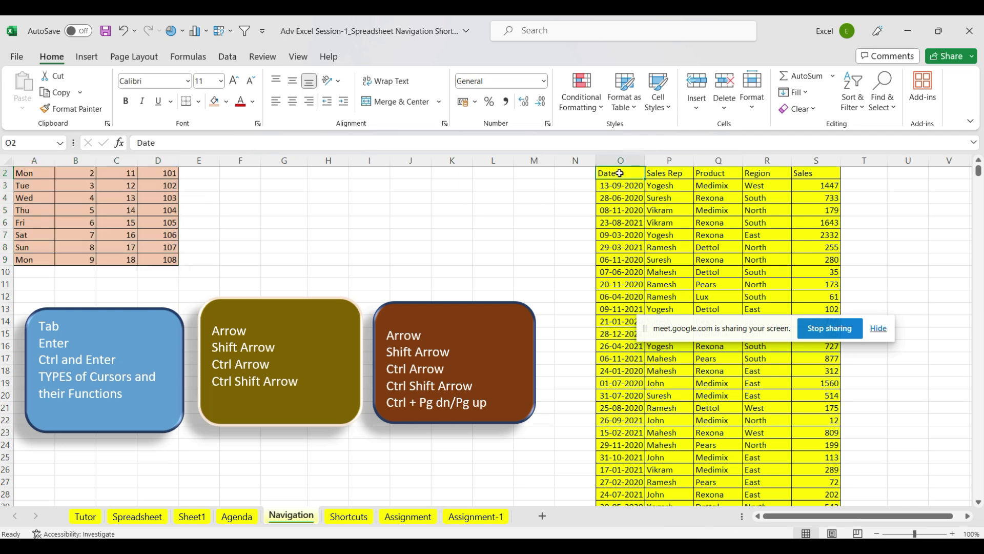
pyautogui.hotkey('ctrl', 'shift', 'Right')
pyautogui.hotkey('ctrl', 'shift', 'Down')
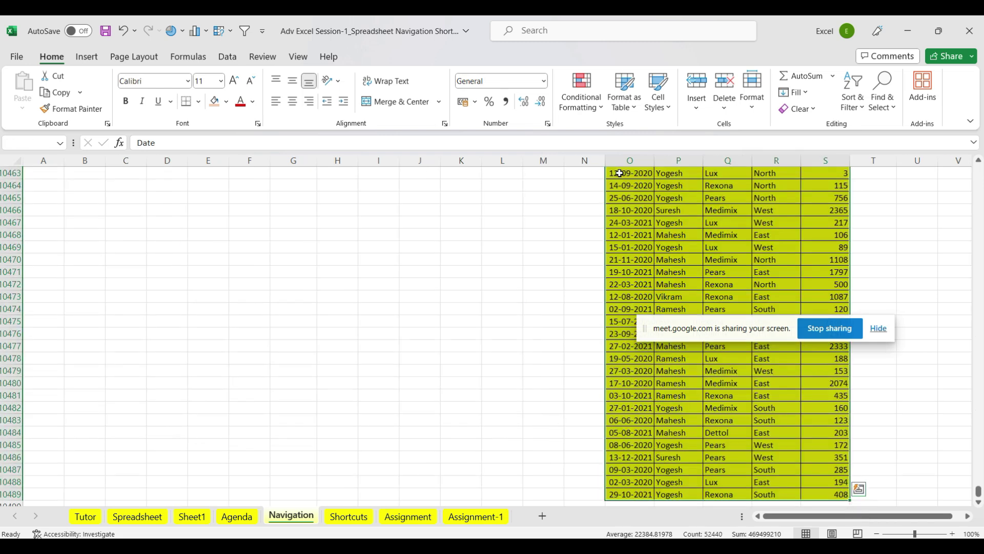
pyautogui.click(227, 102)
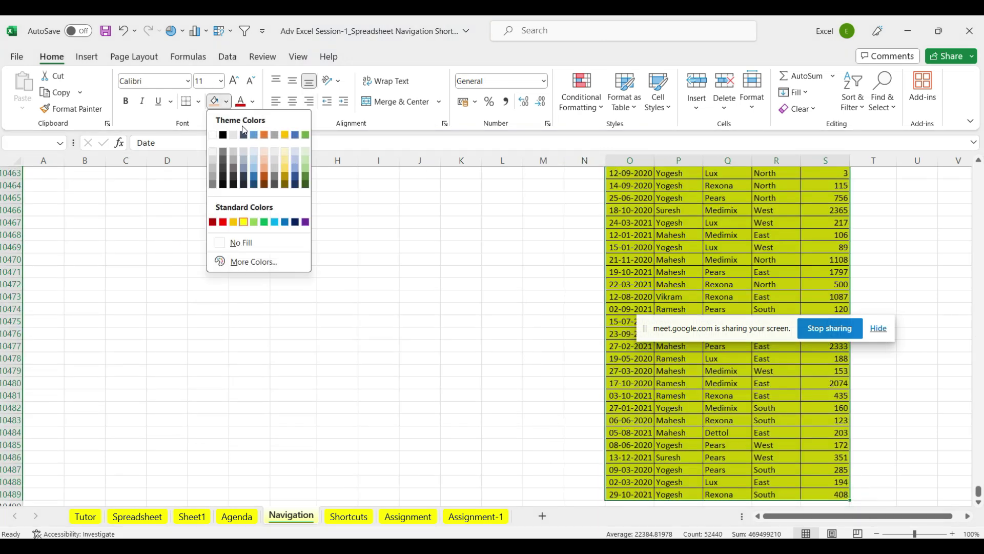
pyautogui.click(255, 136)
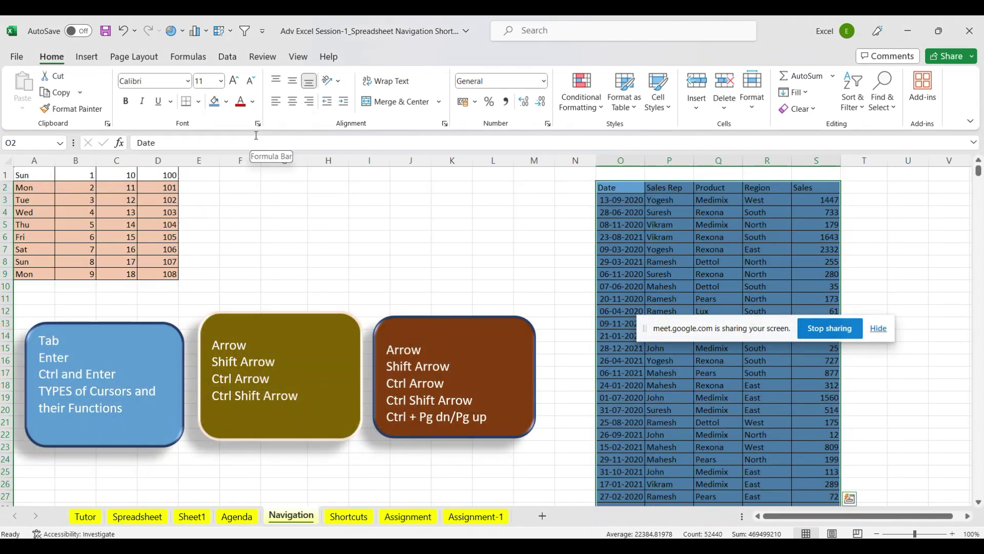
pyautogui.click(226, 101)
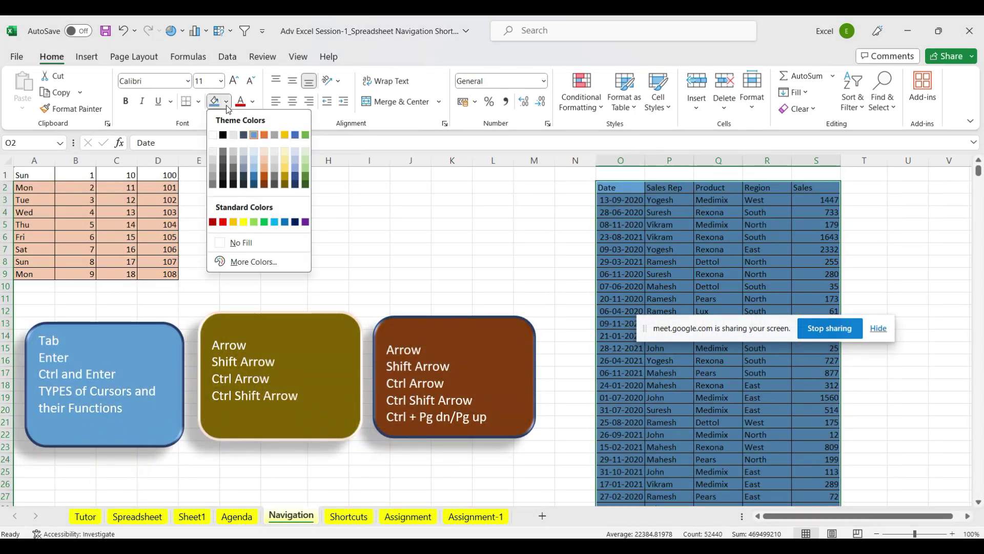
pyautogui.click(285, 152)
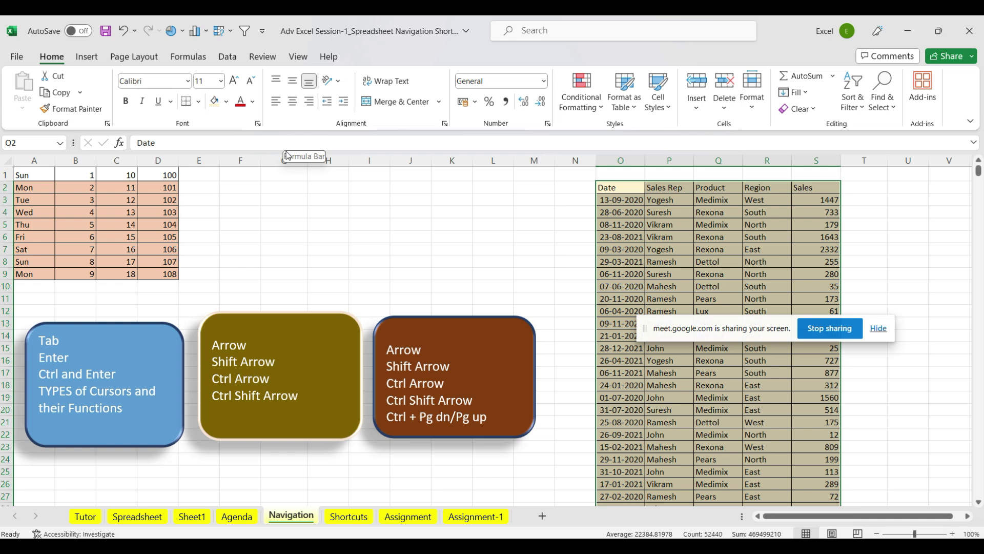
pyautogui.moveTo(498, 531)
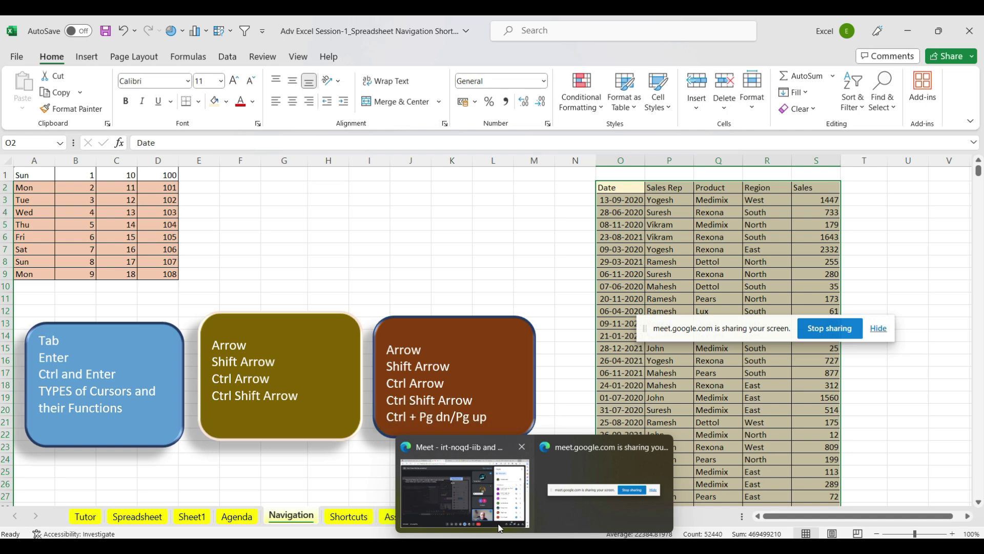
pyautogui.click(498, 525)
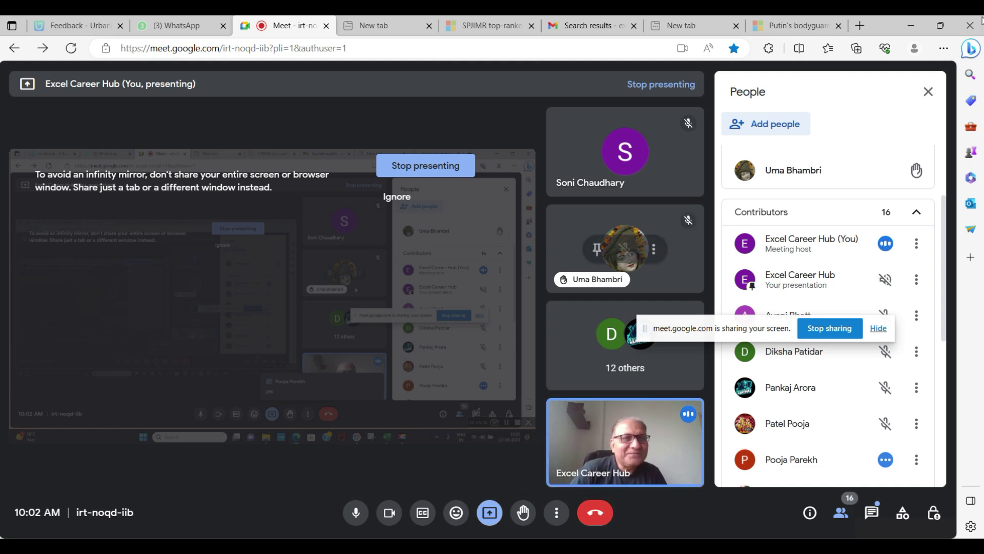
pyautogui.click(914, 25)
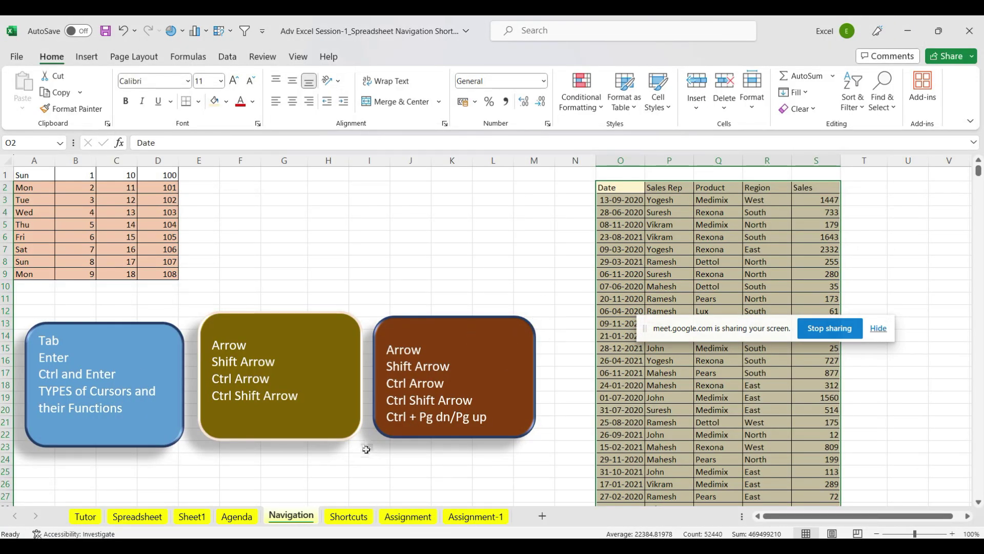
# Switch to the Shortcuts sheet, nudge the red note, and move to the second S. No header
pyautogui.click(348, 515)
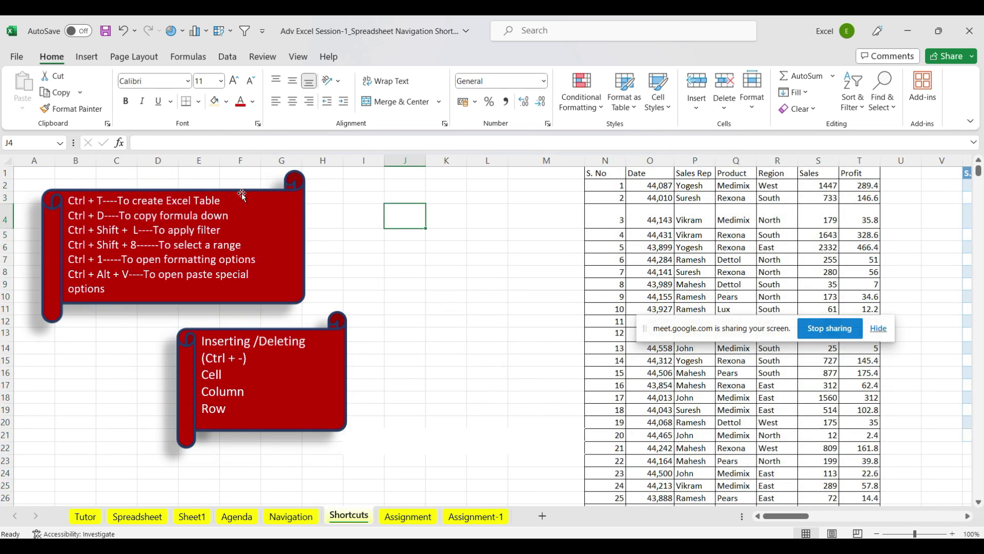
pyautogui.moveTo(241, 193); pyautogui.dragTo(222, 179)
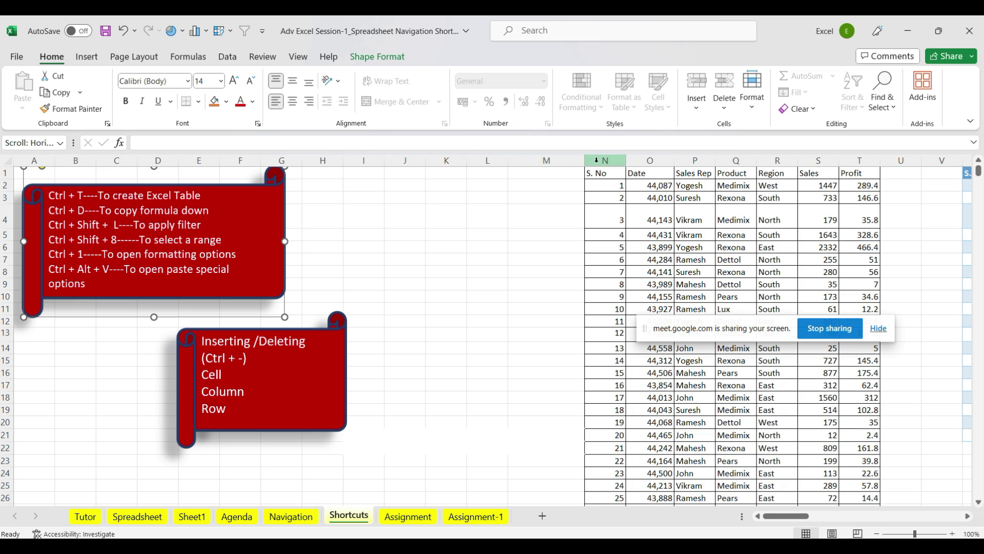
pyautogui.click(613, 175)
pyautogui.press('Right')
pyautogui.press('Right')
pyautogui.press('Right')
pyautogui.press('Right')
pyautogui.press('Right')
pyautogui.press('Right')
pyautogui.press('Right')
pyautogui.press('Right')
pyautogui.press('Right')
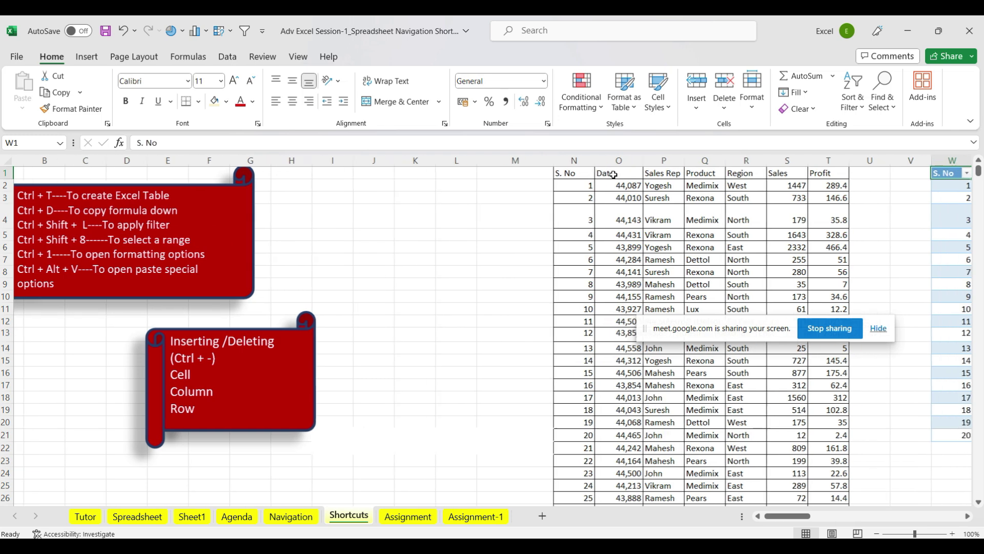
pyautogui.press('Right')
pyautogui.press('Right')
pyautogui.press('Right')
pyautogui.press('Right')
pyautogui.press('Right')
pyautogui.press('Right')
pyautogui.press('Right')
pyautogui.press('Right')
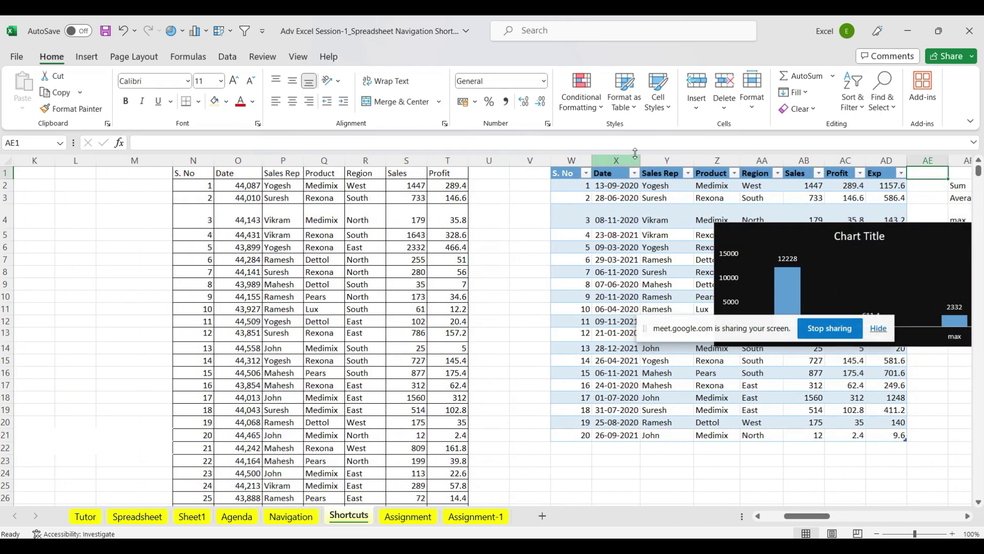
# Insert blank columns before the S. No column W, then select heading cell N1
pyautogui.click(571, 157)
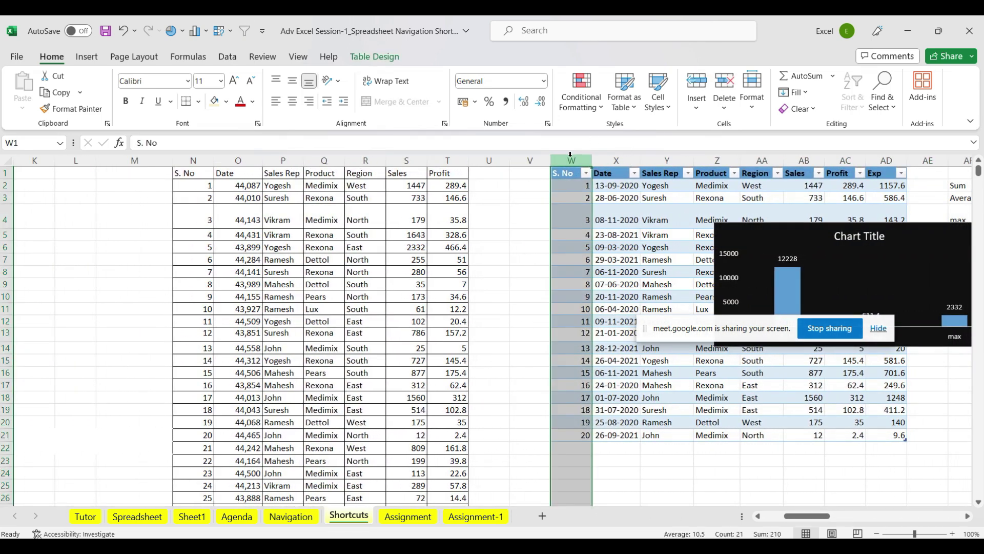
pyautogui.write('+++')
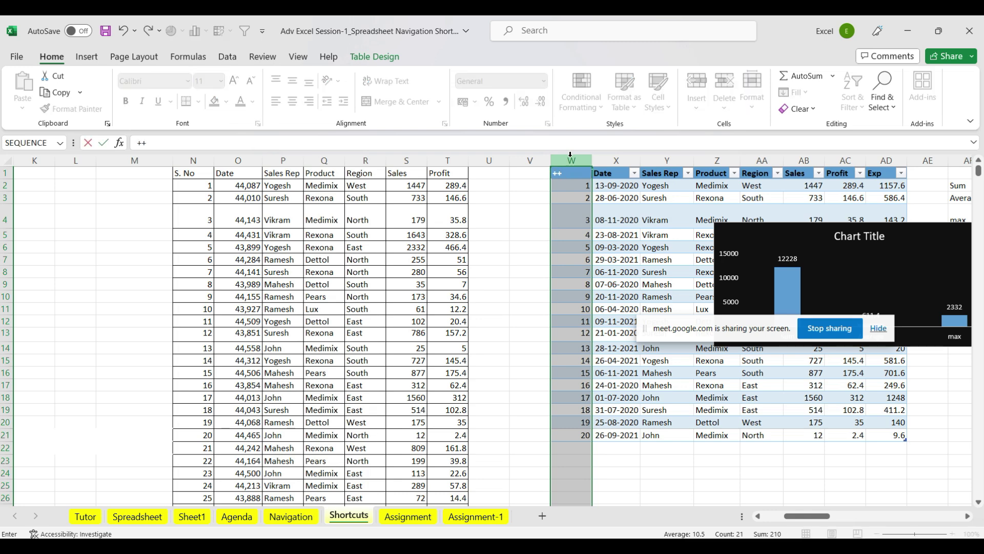
pyautogui.press('Escape')
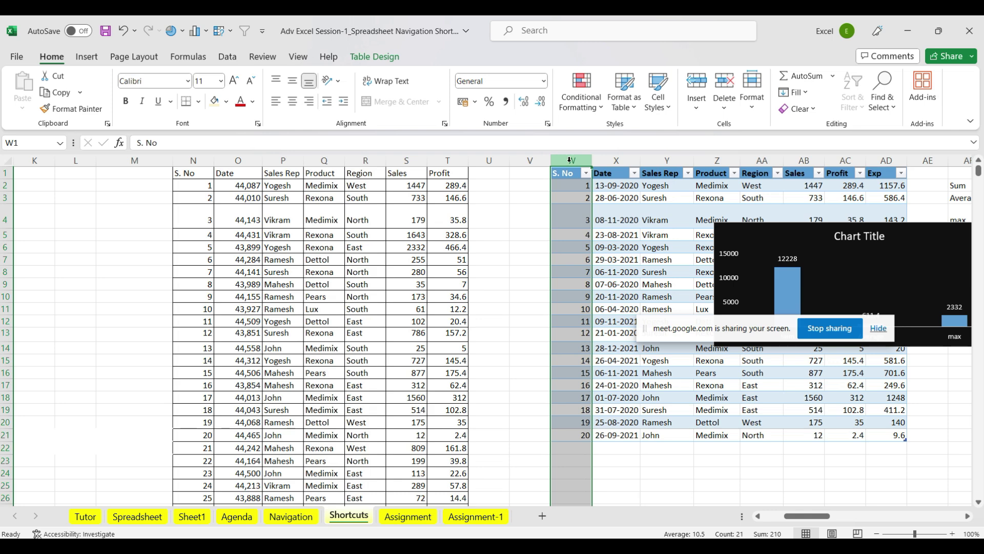
pyautogui.hotkey('ctrl', 'shift', '+')
pyautogui.hotkey('ctrl', 'shift', '+')
pyautogui.hotkey('ctrl', 'shift', '+')
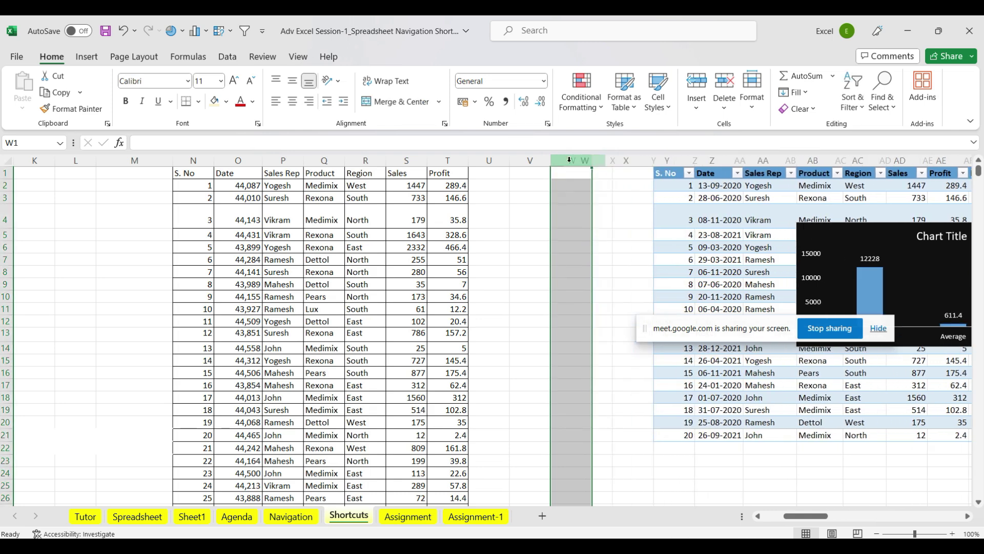
pyautogui.hotkey('ctrl', 'shift', '+')
pyautogui.hotkey('ctrl', 'shift', '+')
pyautogui.hotkey('ctrl', 'shift', '+')
pyautogui.hotkey('ctrl', 'shift', '+')
pyautogui.hotkey('ctrl', 'shift', '+')
pyautogui.hotkey('ctrl', 'shift', '+')
pyautogui.hotkey('ctrl', 'shift', '+')
pyautogui.hotkey('ctrl', 'shift', '+')
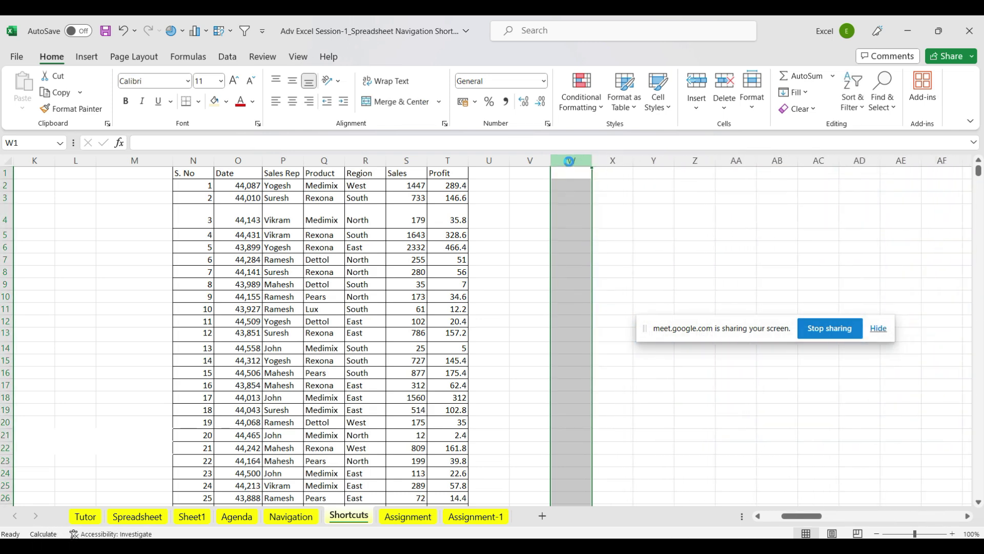
pyautogui.click(201, 171)
pyautogui.press('Right')
pyautogui.press('Right')
pyautogui.press('Right')
pyautogui.press('Right')
pyautogui.press('Right')
pyautogui.press('Right')
pyautogui.press('Right')
pyautogui.press('Right')
pyautogui.press('Right')
pyautogui.press('Right')
pyautogui.press('Right')
pyautogui.press('Right')
pyautogui.press('Right')
pyautogui.press('Right')
pyautogui.press('Right')
pyautogui.press('Right')
pyautogui.press('Right')
pyautogui.press('Right')
pyautogui.press('Right')
pyautogui.press('Right')
pyautogui.press('Right')
pyautogui.press('Right')
pyautogui.press('Left')
pyautogui.press('Left')
pyautogui.press('Left')
pyautogui.press('Left')
pyautogui.press('Left')
pyautogui.press('Left')
pyautogui.press('Left')
pyautogui.press('Left')
pyautogui.press('Left')
pyautogui.press('Left')
pyautogui.press('Left')
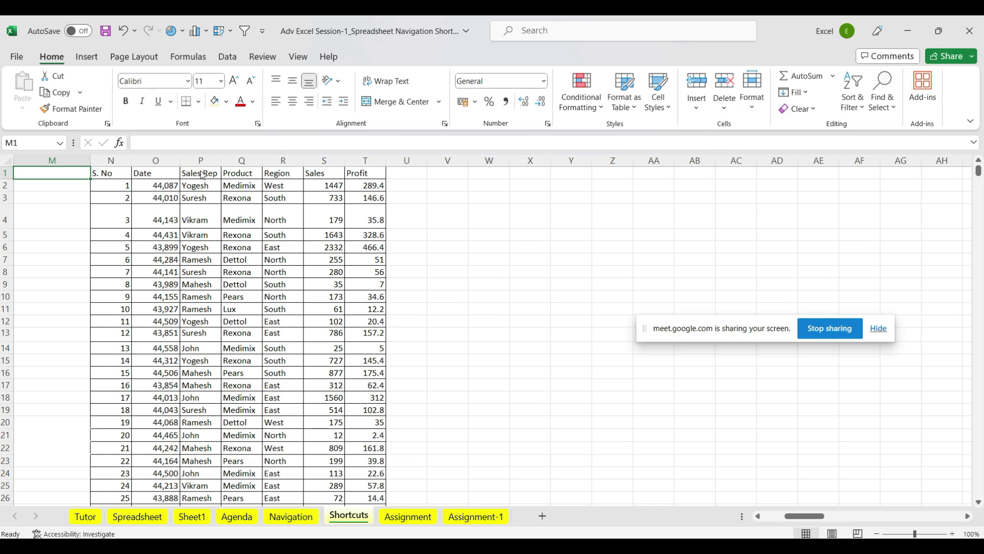
pyautogui.hotkey('alt', 'Tab')
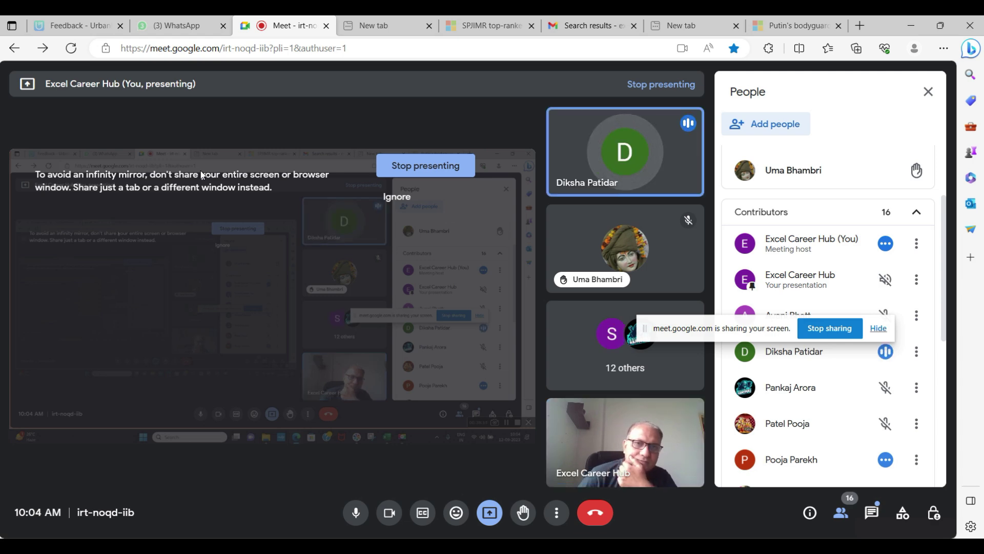
pyautogui.hotkey('alt', 'Tab')
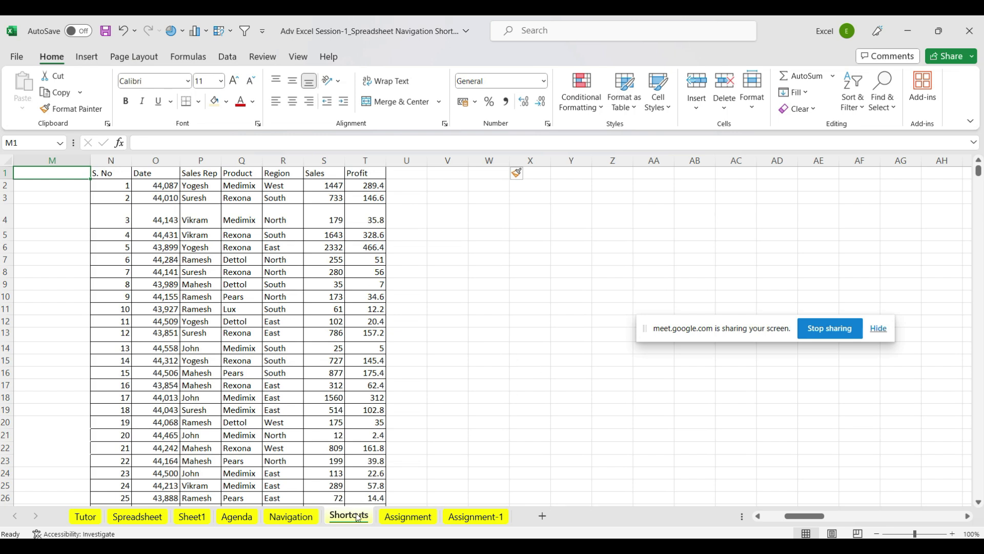
# Insert a blank column at V beside the sales table
pyautogui.click(122, 175)
pyautogui.moveTo(116, 161); pyautogui.dragTo(391, 202)
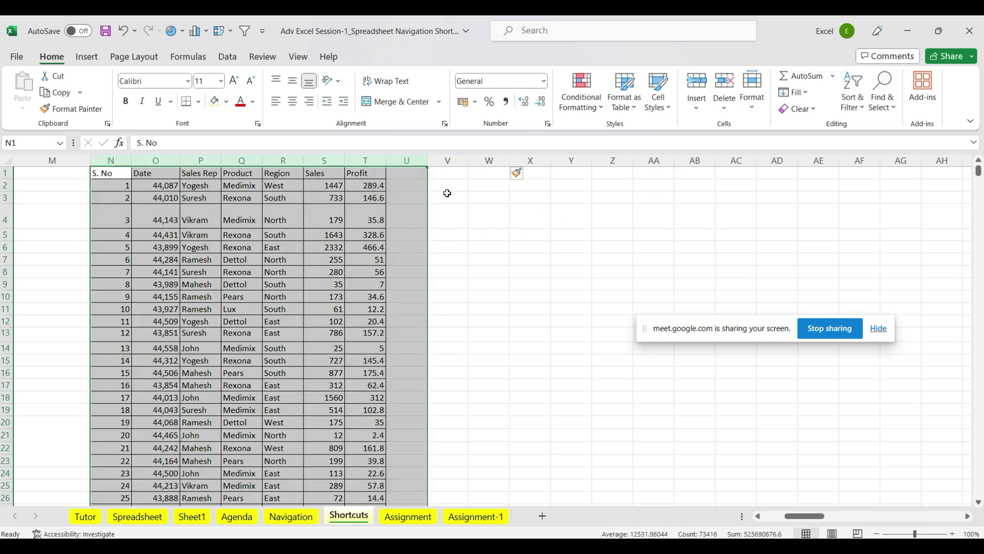
pyautogui.click(456, 159)
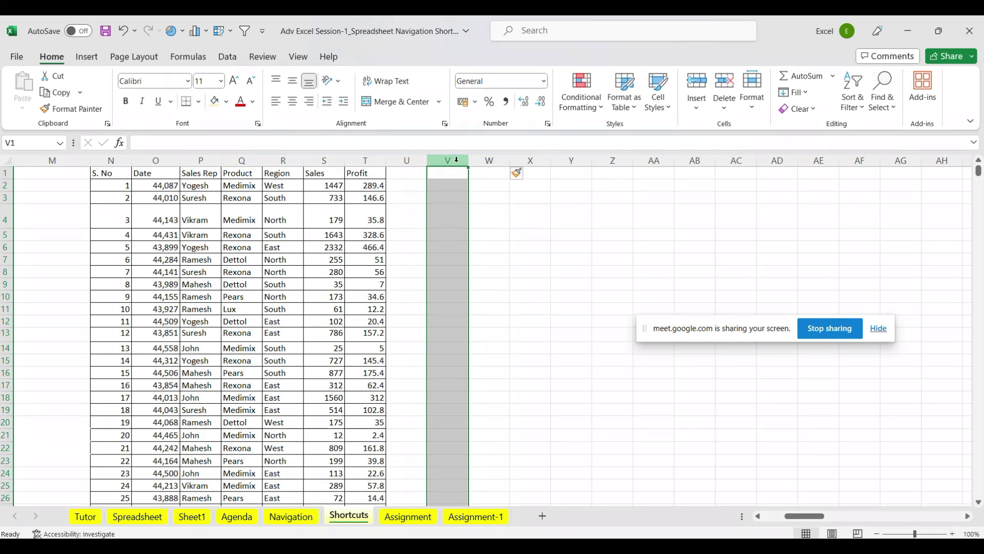
pyautogui.hotkey('ctrl', 'shift', '=')
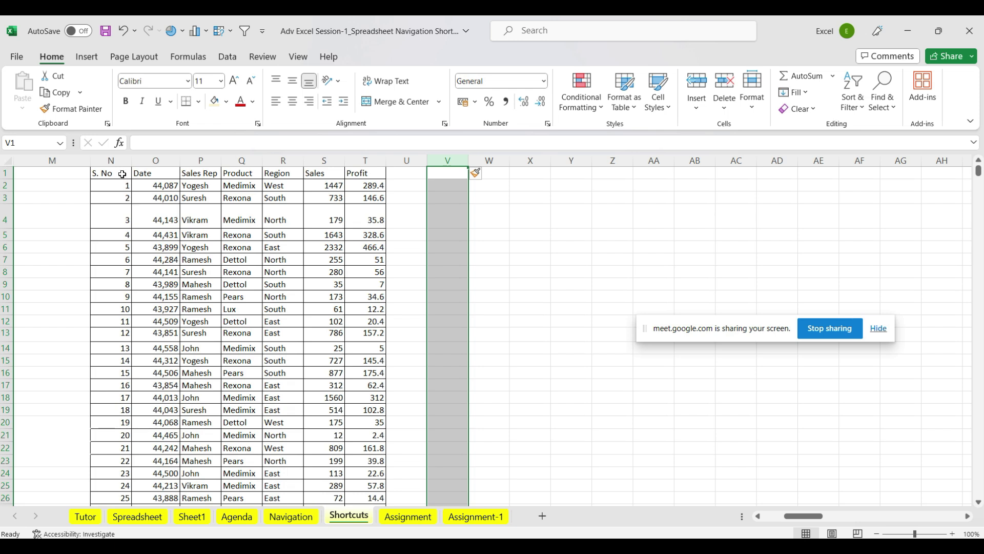
# Copy the header and first ten rows N1:T11 and paste them at V1
pyautogui.moveTo(122, 175); pyautogui.dragTo(380, 373)
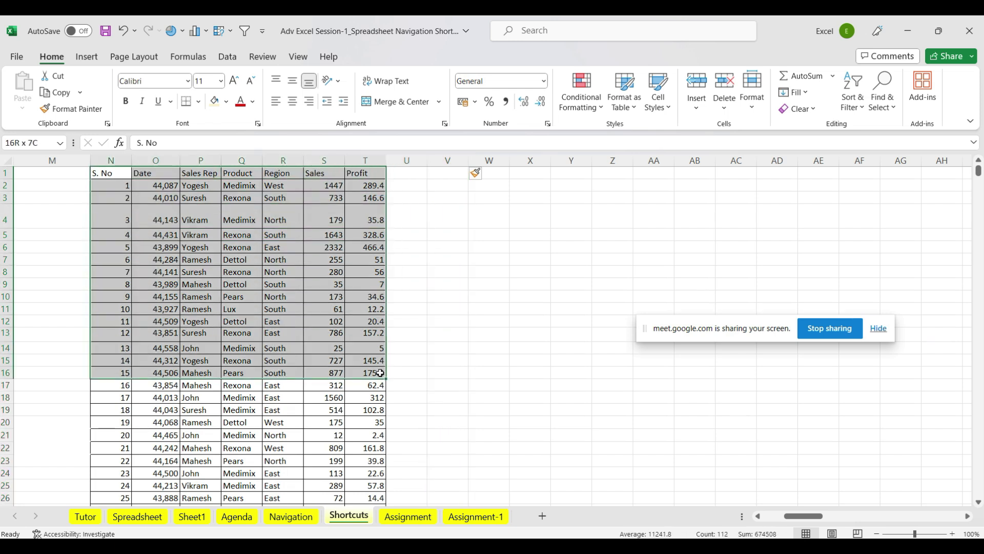
pyautogui.moveTo(380, 373); pyautogui.dragTo(380, 373)
pyautogui.moveTo(118, 178)
pyautogui.mouseDown()
pyautogui.moveTo(378, 241)
pyautogui.moveTo(360, 310)
pyautogui.mouseUp()
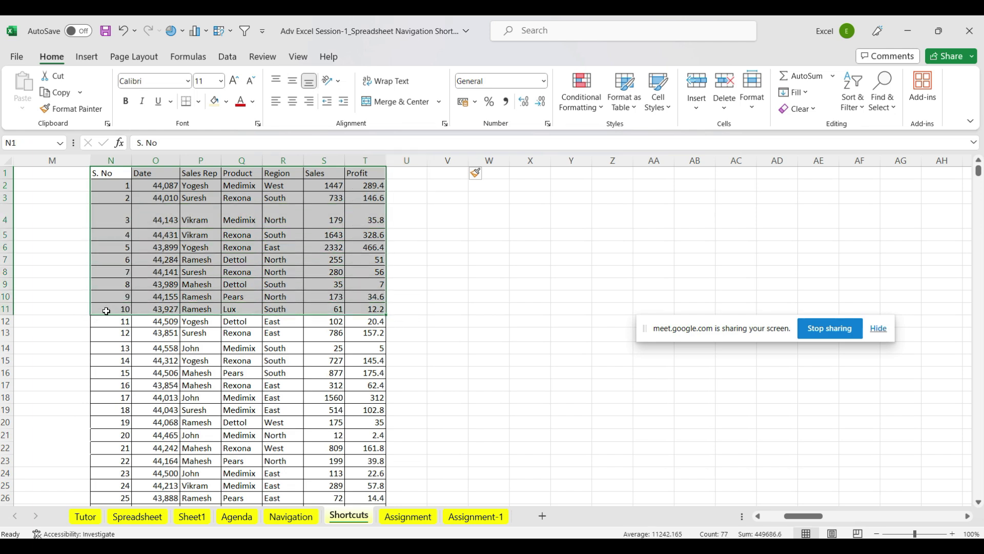
pyautogui.hotkey('ctrl', 'c')
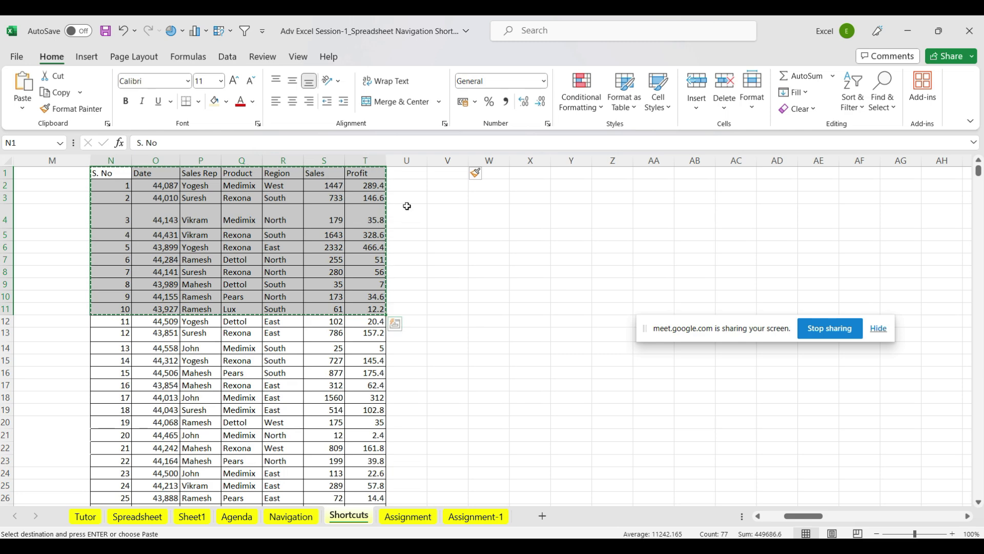
pyautogui.click(447, 173)
pyautogui.hotkey('ctrl', 'v')
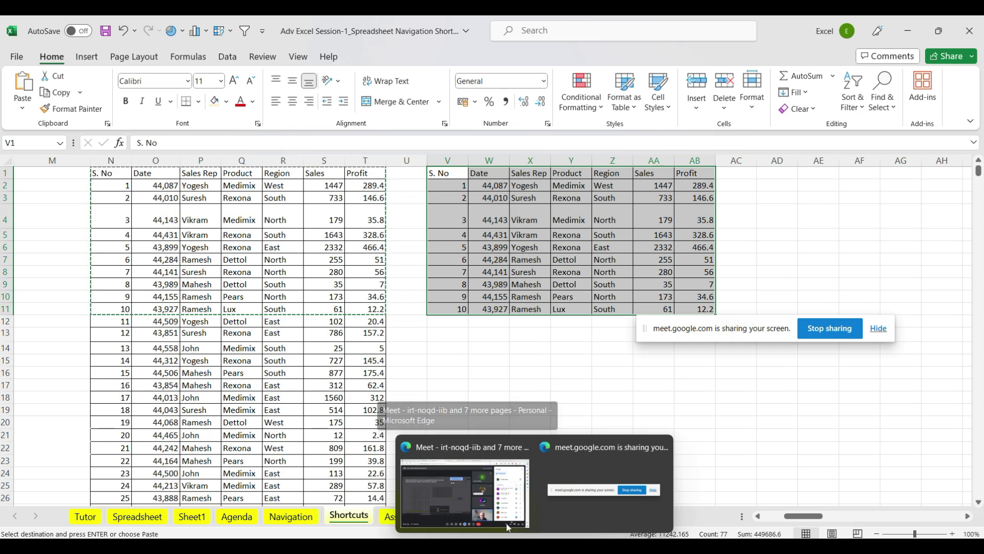
pyautogui.moveTo(508, 531)
pyautogui.click(479, 488)
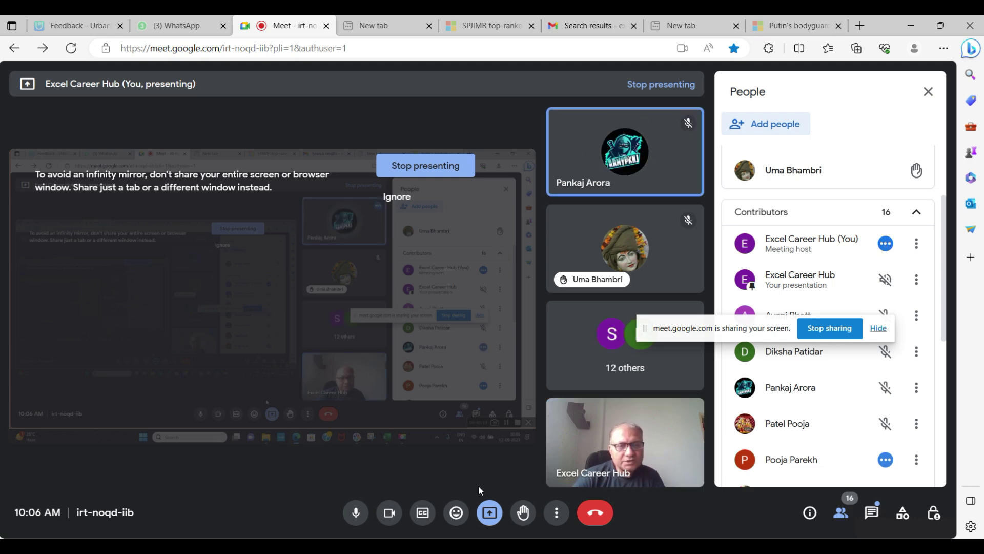
pyautogui.hotkey('alt', 'Tab')
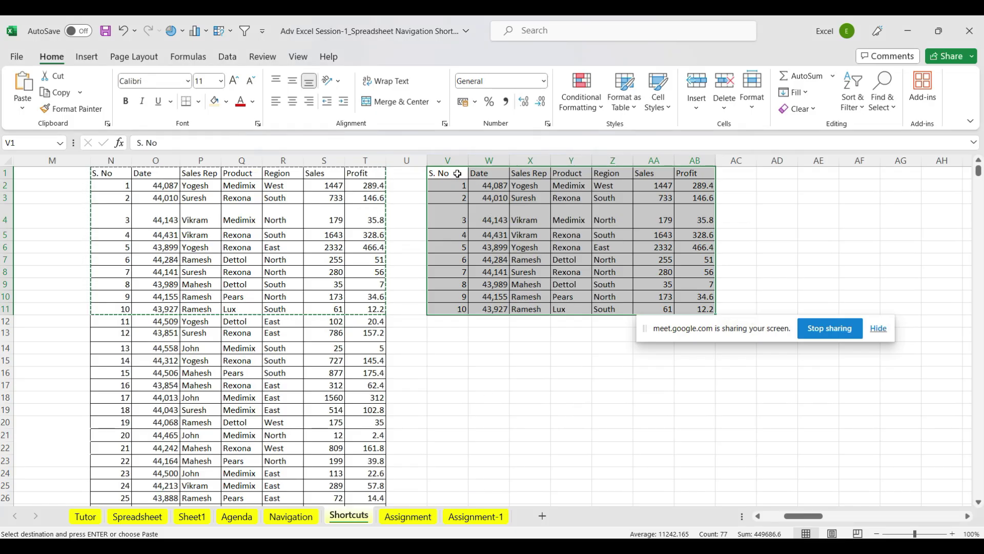
# Convert the pasted range V1:AB11 into a table with headers using Ctrl+T
pyautogui.moveTo(457, 173); pyautogui.dragTo(714, 307)
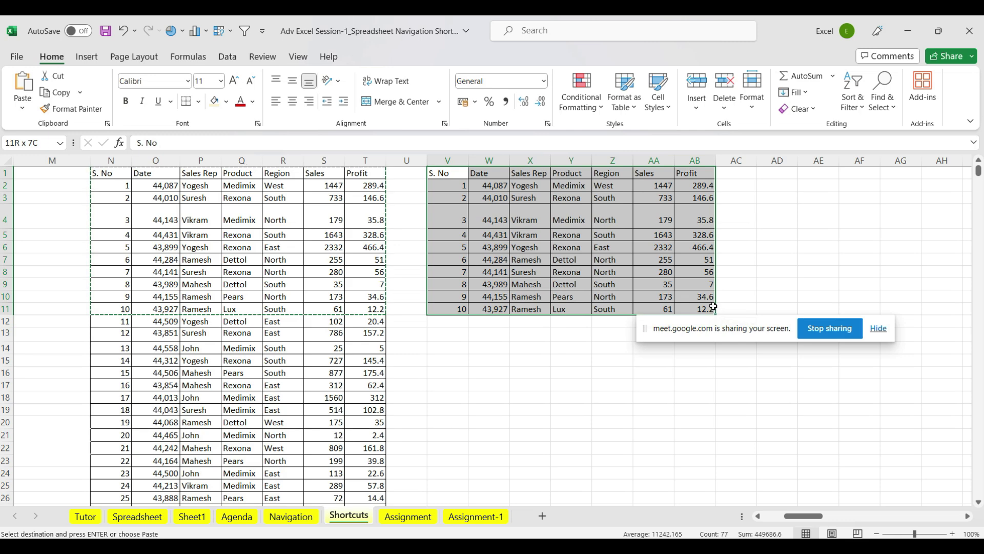
pyautogui.moveTo(714, 307)
pyautogui.mouseDown()
pyautogui.moveTo(696, 297)
pyautogui.moveTo(698, 308)
pyautogui.mouseUp()
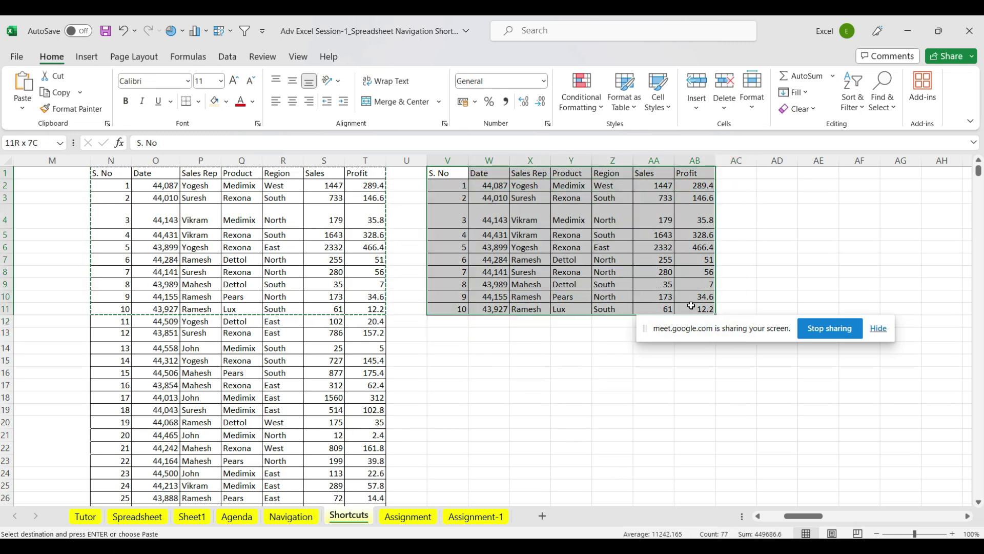
pyautogui.click(447, 174)
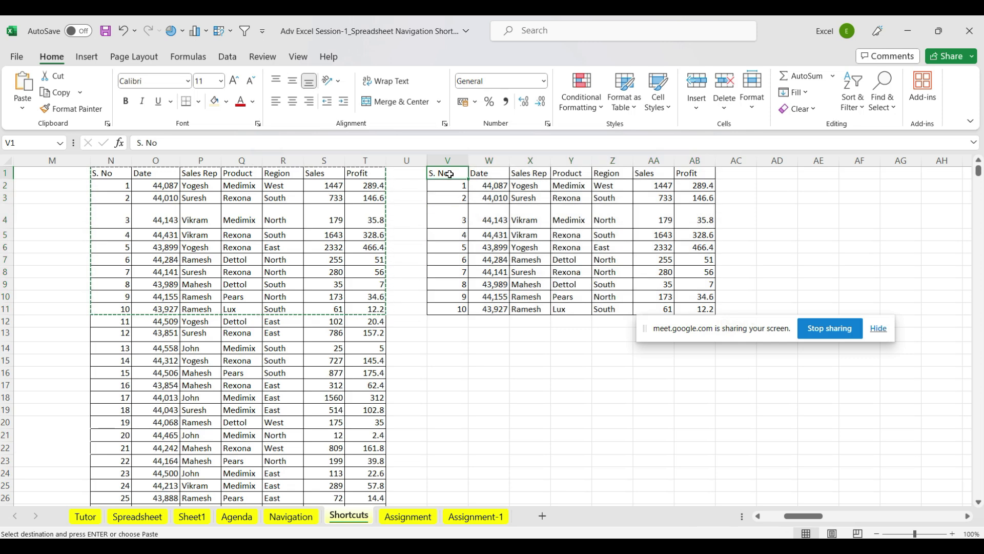
pyautogui.hotkey('ctrl', 't')
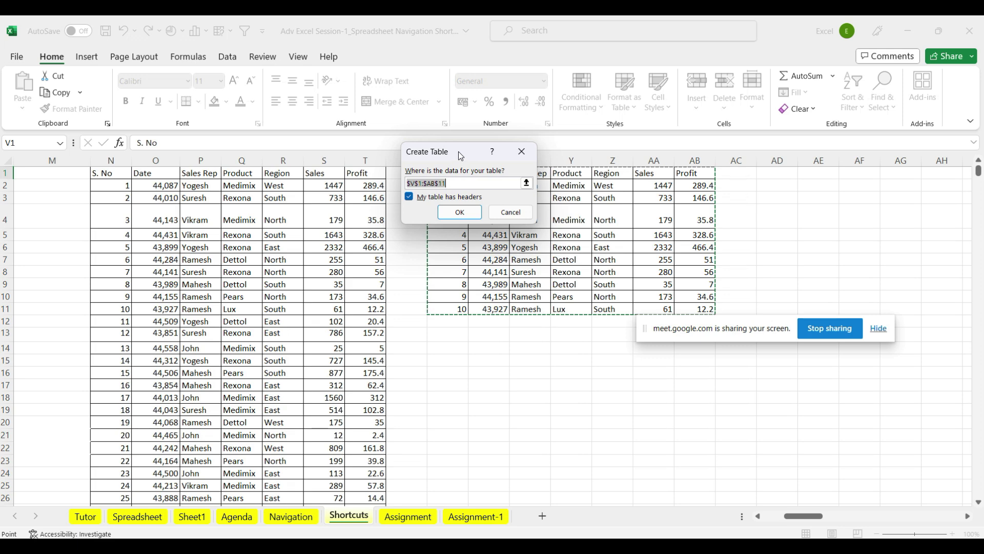
pyautogui.moveTo(458, 152); pyautogui.dragTo(524, 65)
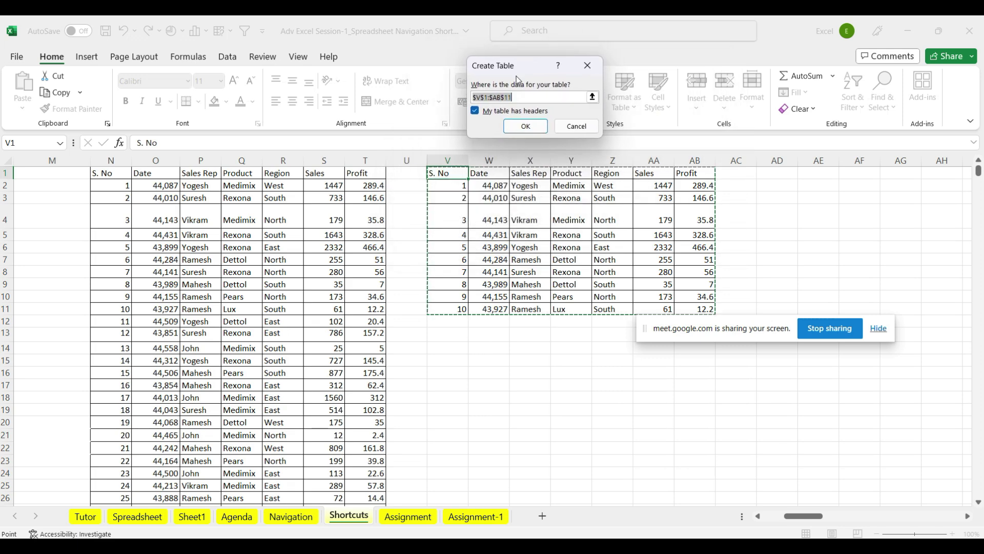
pyautogui.click(528, 128)
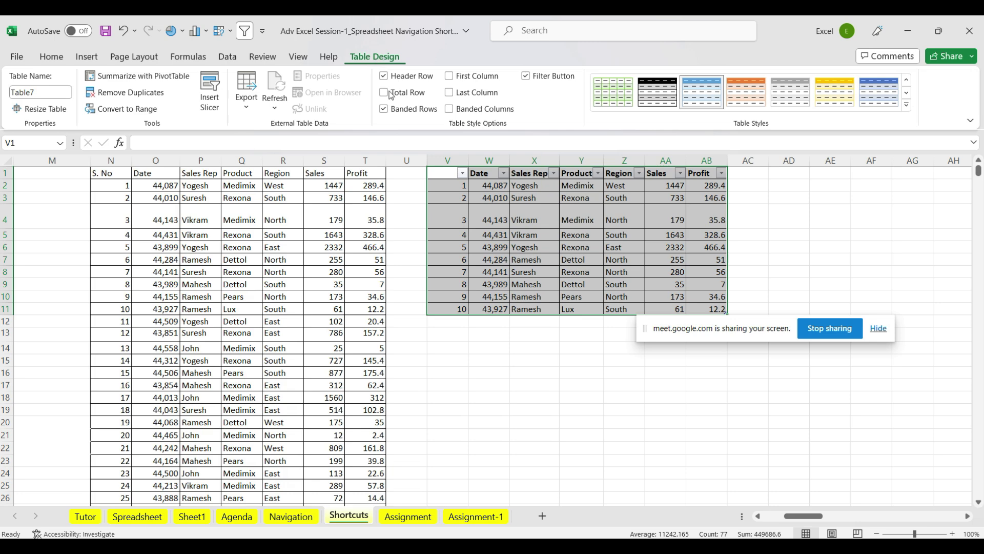
# In Table Design, change the table name from Table7 to newtable
pyautogui.click(491, 382)
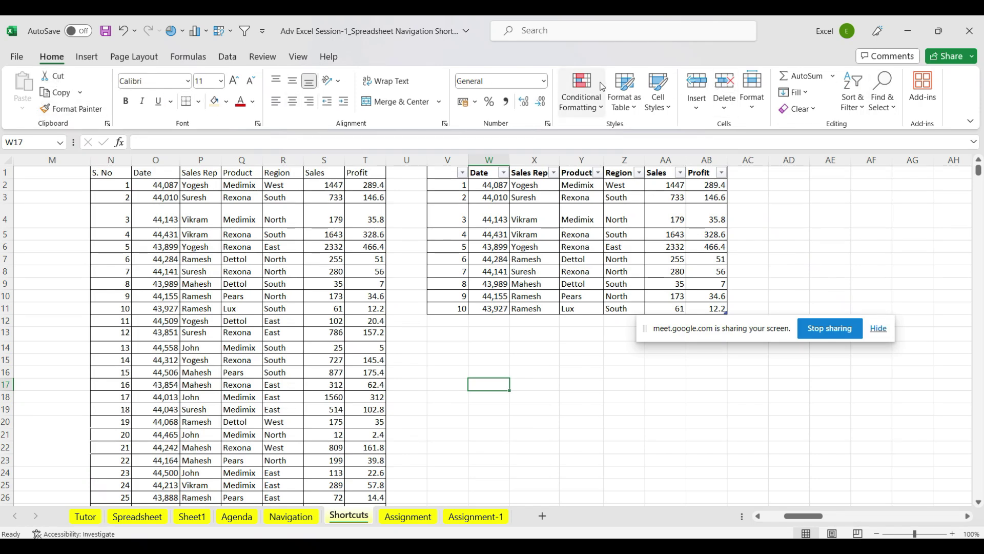
pyautogui.click(151, 212)
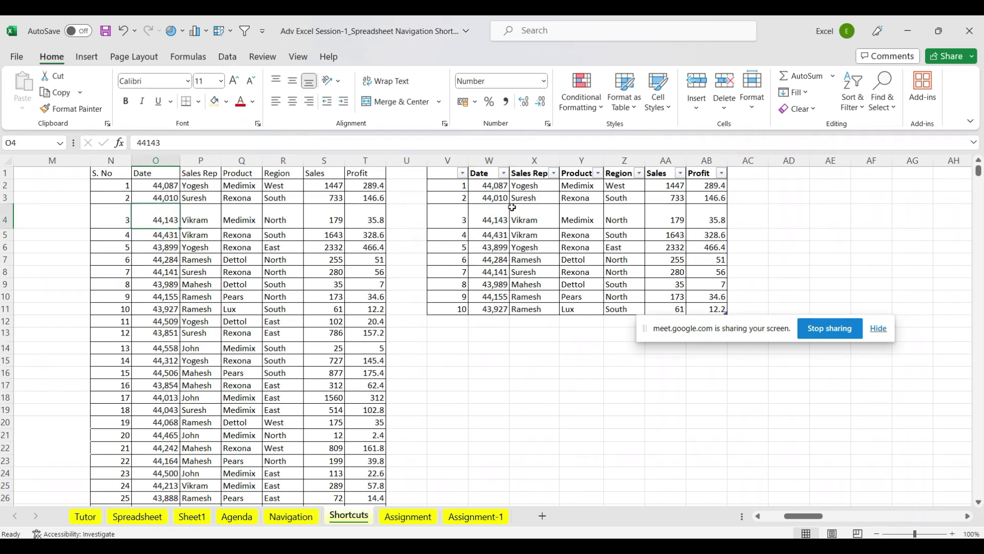
pyautogui.click(498, 186)
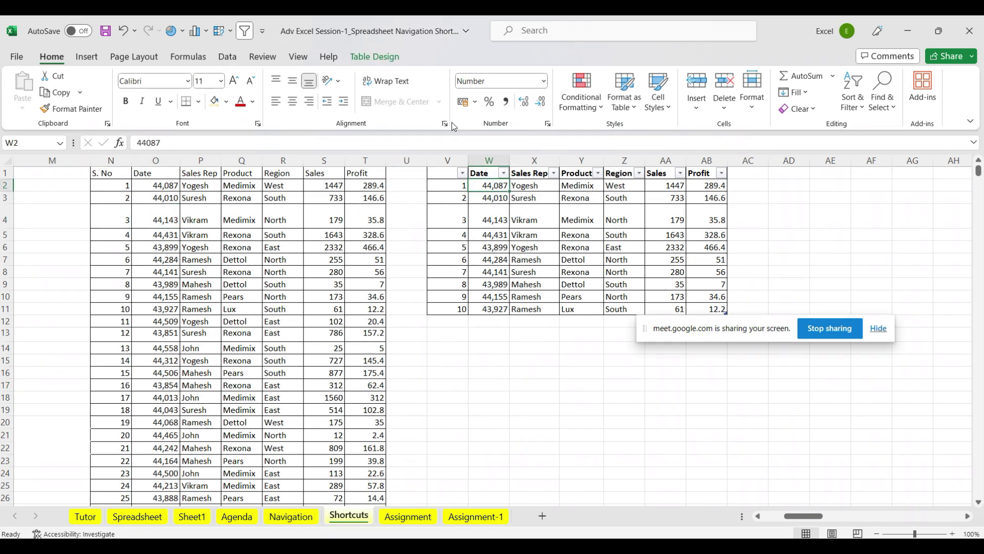
pyautogui.click(382, 58)
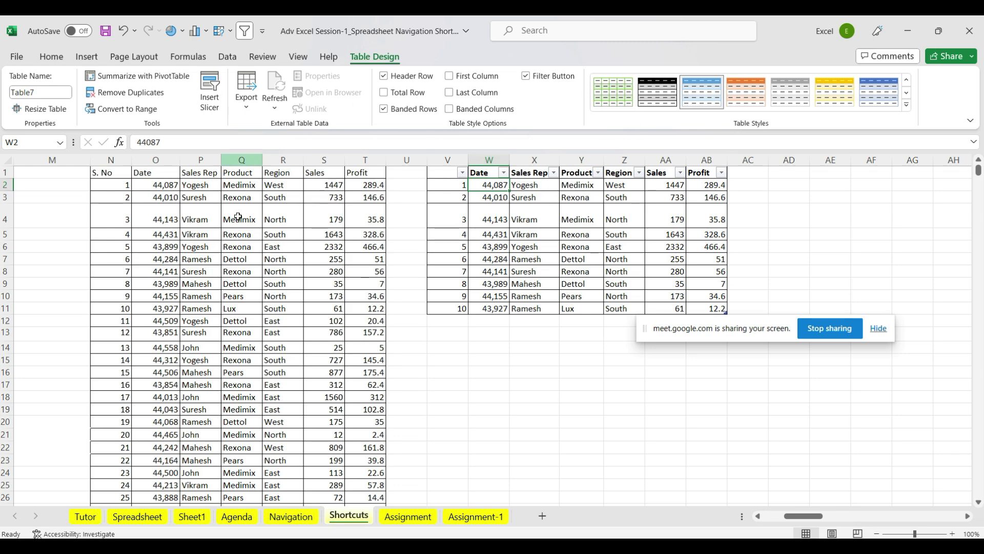
pyautogui.click(40, 95)
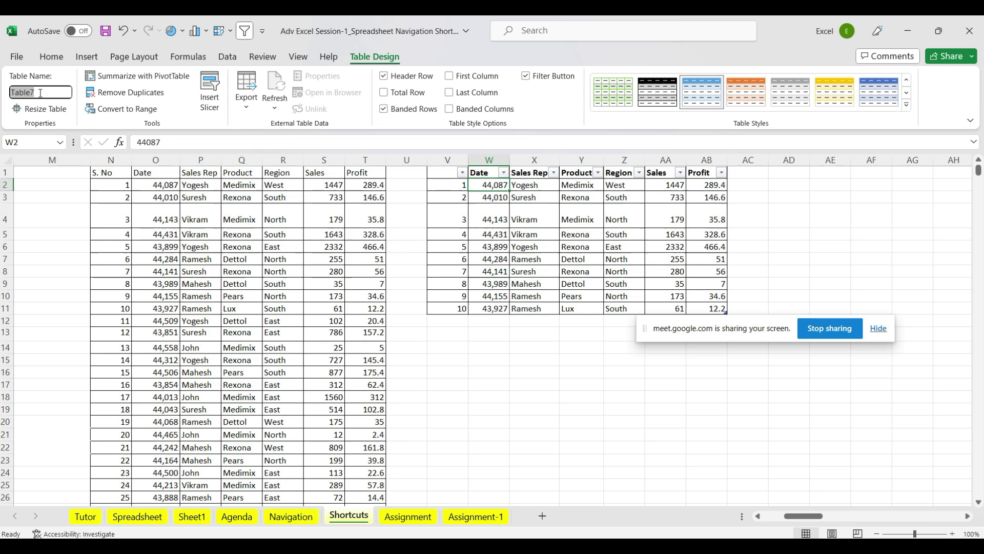
pyautogui.press('BackSpace')
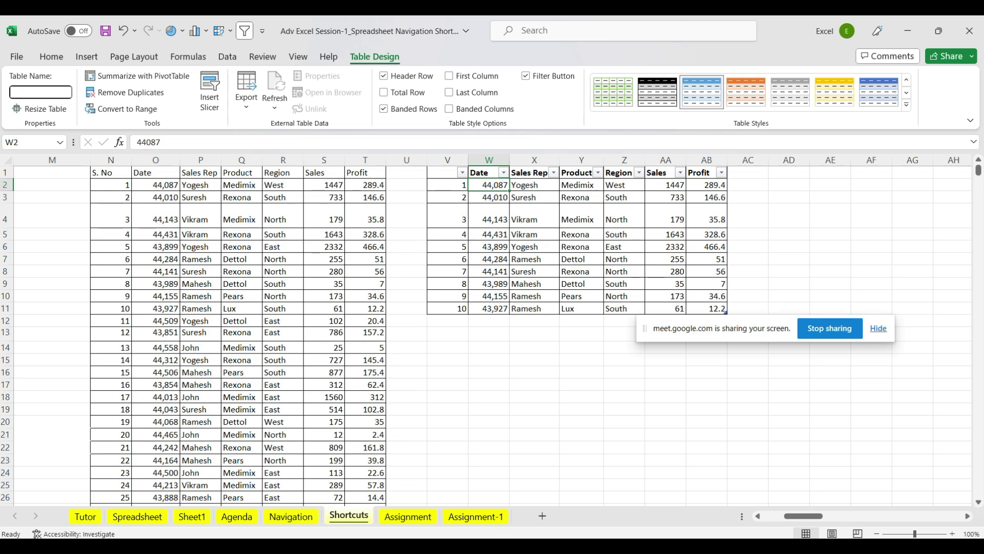
pyautogui.write('newtable')
pyautogui.press('Return')
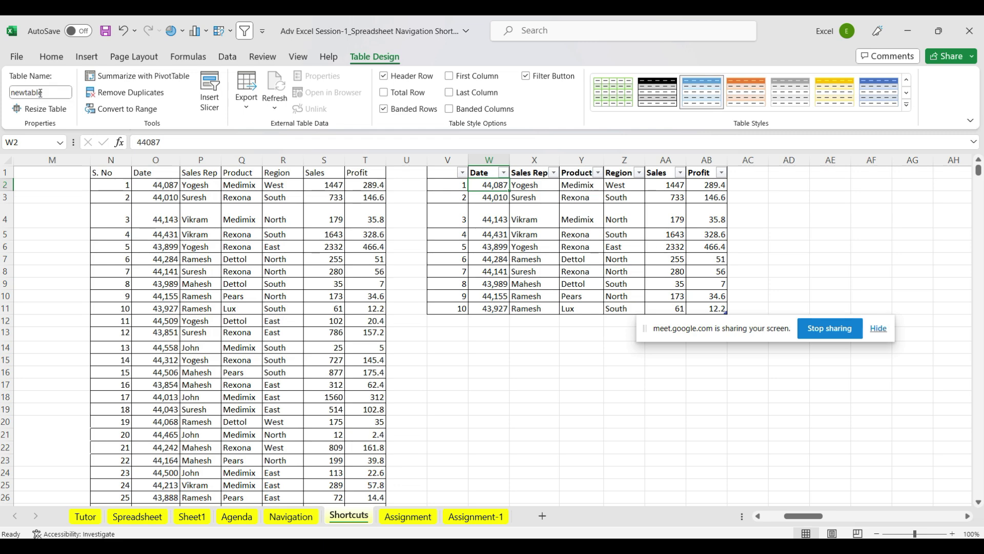
# Select the new table's Date column and bring up the number format list
pyautogui.click(553, 360)
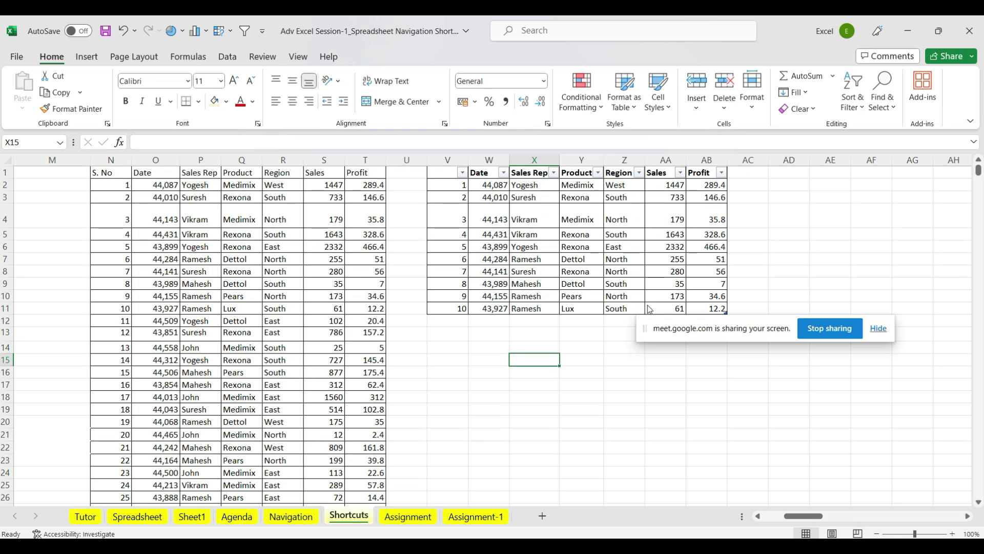
pyautogui.click(444, 174)
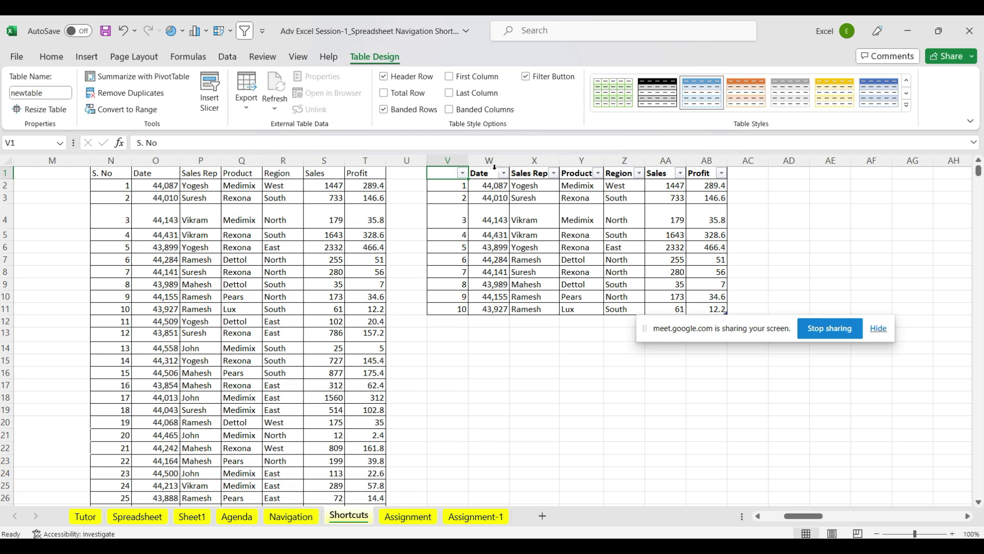
pyautogui.click(493, 167)
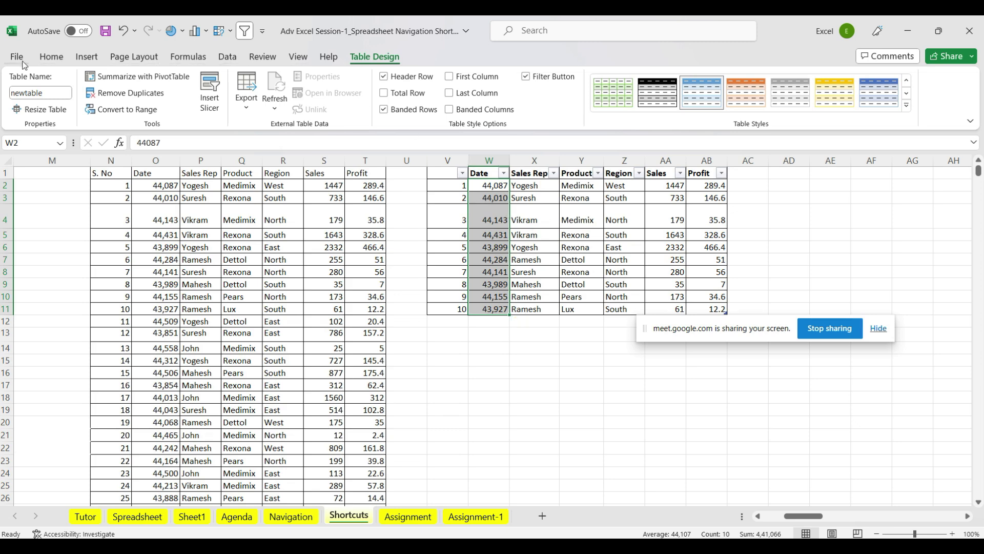
pyautogui.click(51, 57)
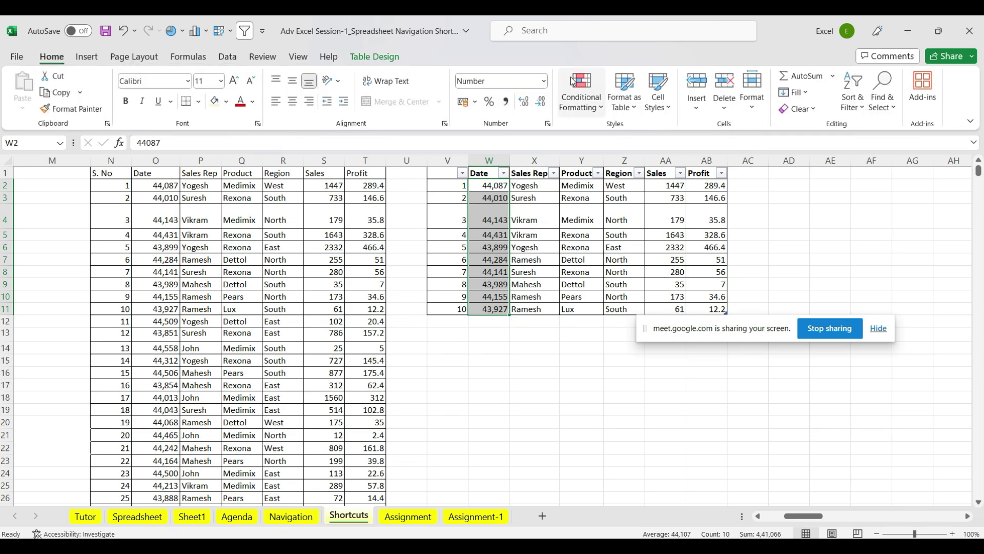
pyautogui.click(544, 81)
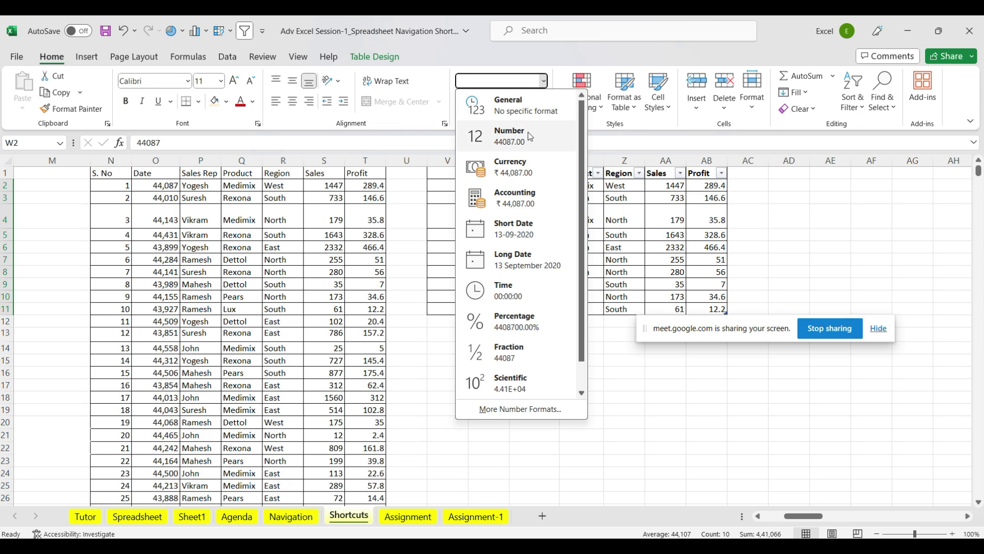
# Format the Date column as Short Date and enter labels Sum, Average, Max in AD2:AD4
pyautogui.click(524, 233)
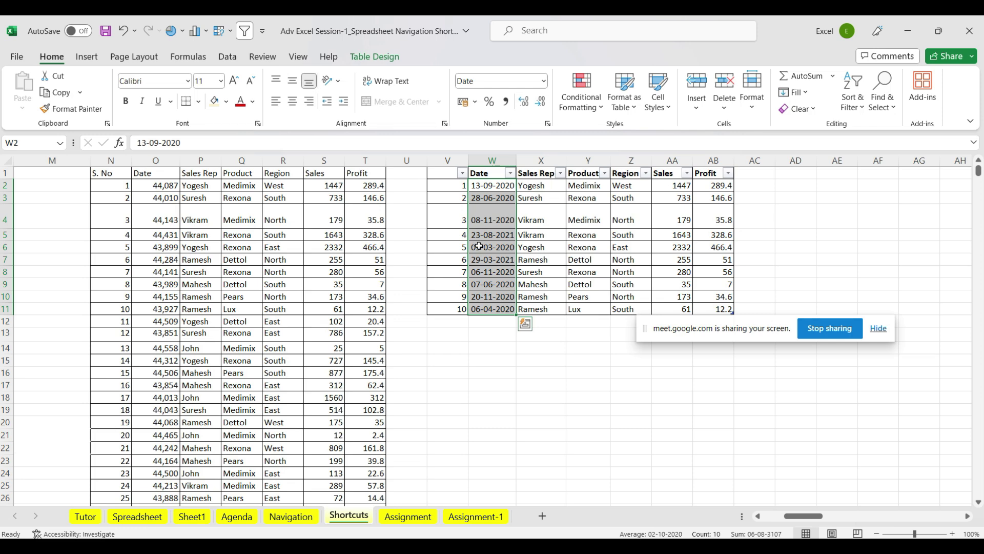
pyautogui.click(796, 187)
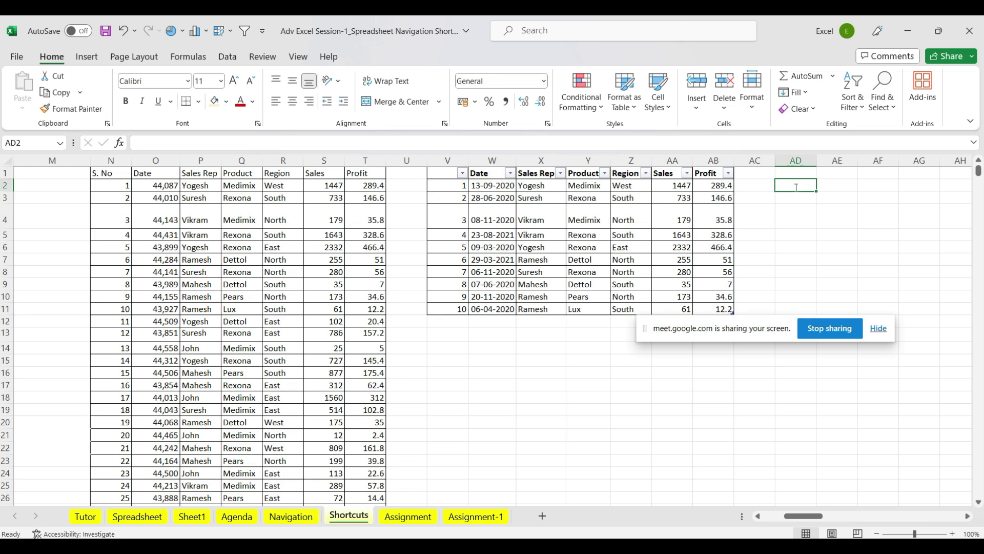
pyautogui.write('Sum')
pyautogui.press('Return')
pyautogui.write('A')
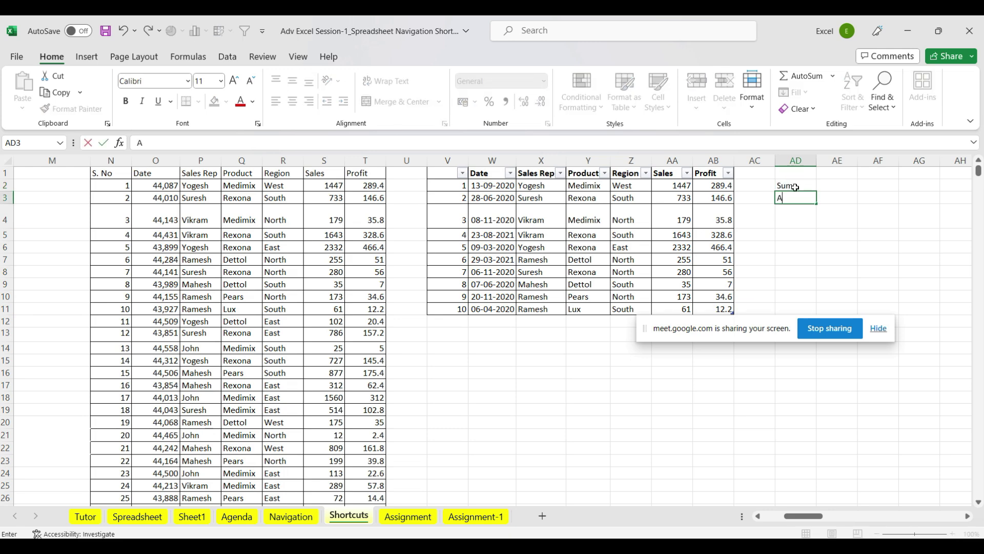
pyautogui.write('verage')
pyautogui.press('Return')
pyautogui.write('Max')
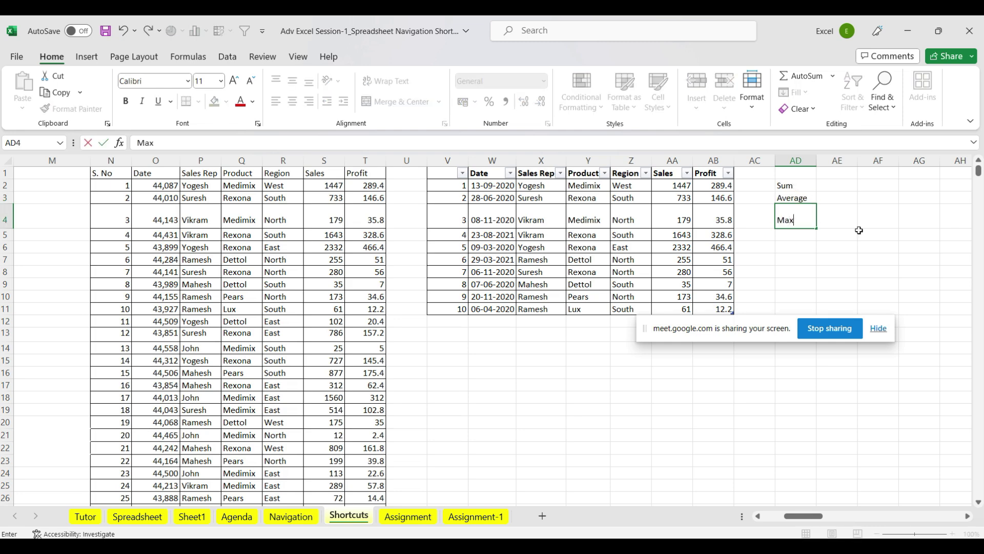
pyautogui.click(881, 246)
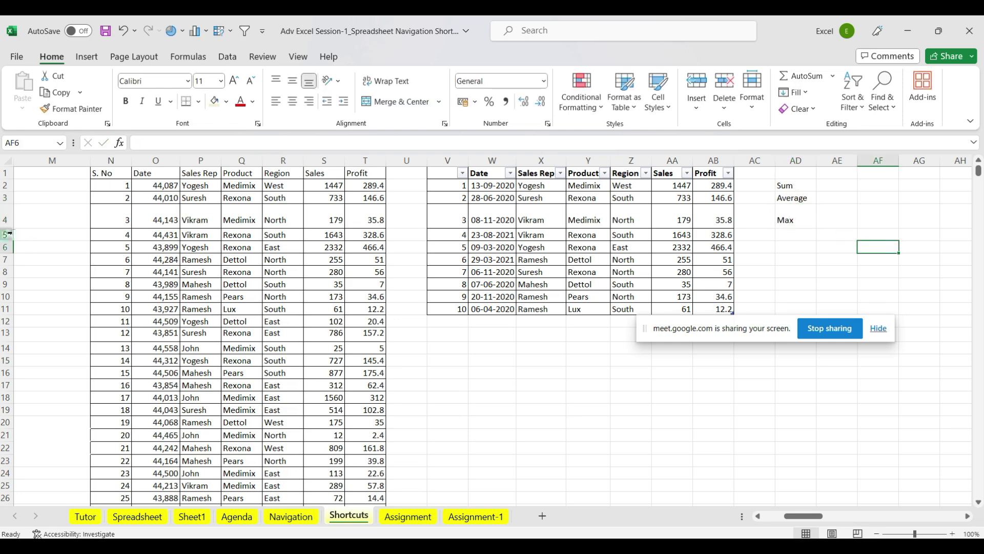
# Resize row 4 back to a normal height
pyautogui.moveTo(10, 229); pyautogui.dragTo(10, 218)
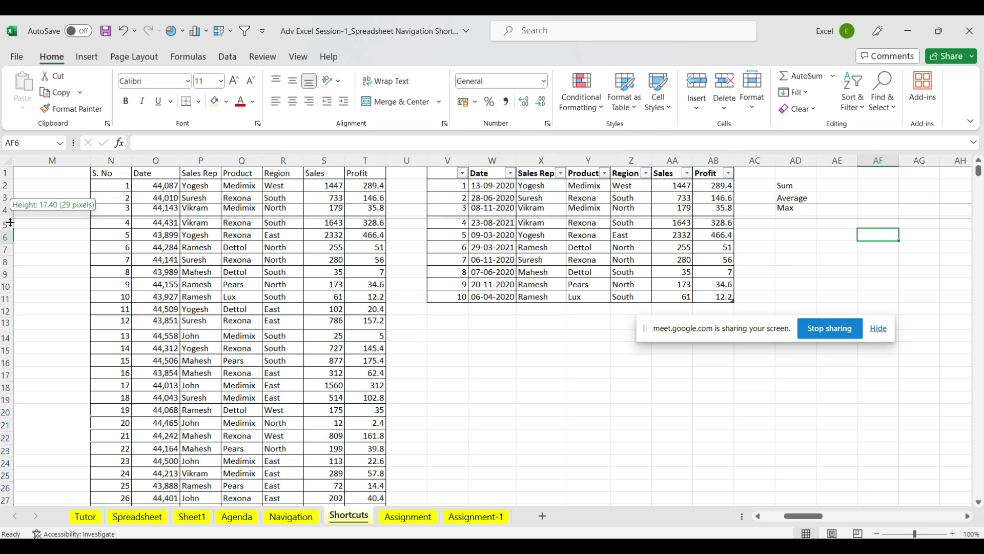
pyautogui.moveTo(10, 219); pyautogui.dragTo(10, 221)
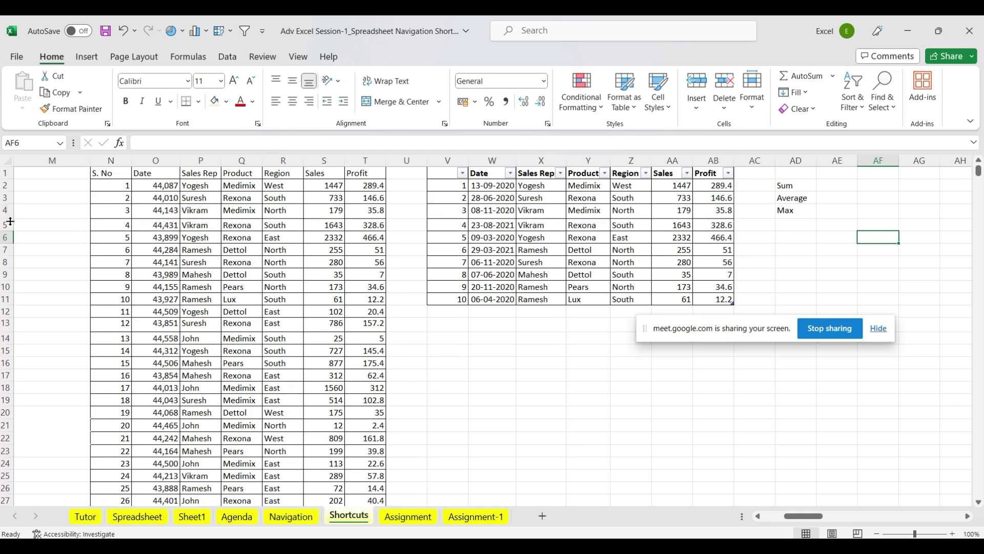
pyautogui.click(834, 184)
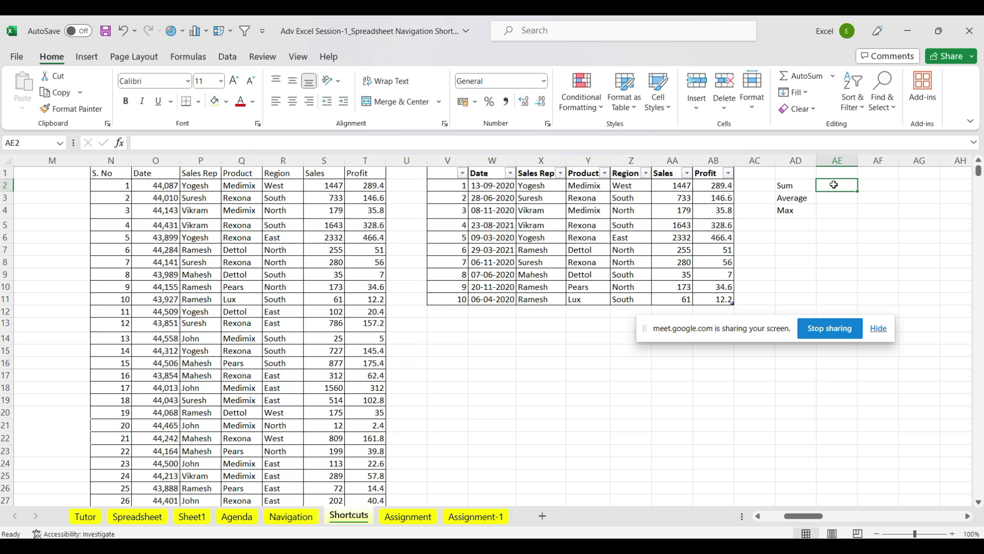
# Enter SUM, AVERAGE and MAX of the Sales column in AE2:AE4, giving 7138, 713.8 and 2332
pyautogui.write('=SUM(')
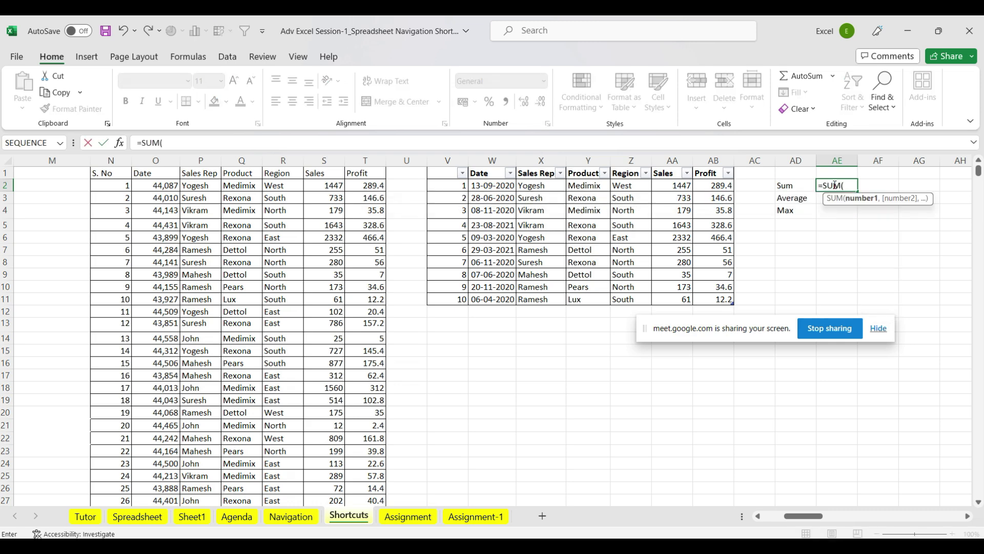
pyautogui.click(672, 165)
pyautogui.press('Return')
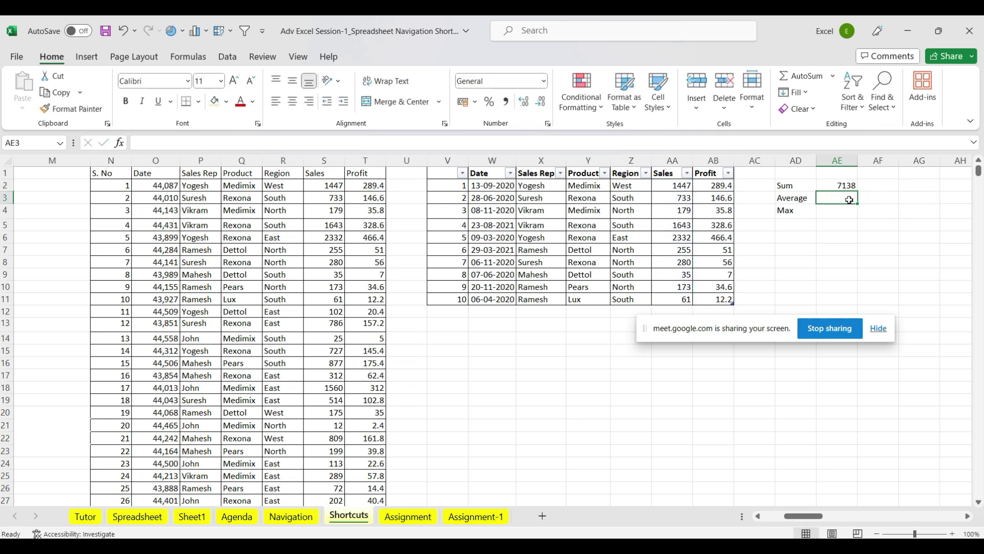
pyautogui.write('=ave')
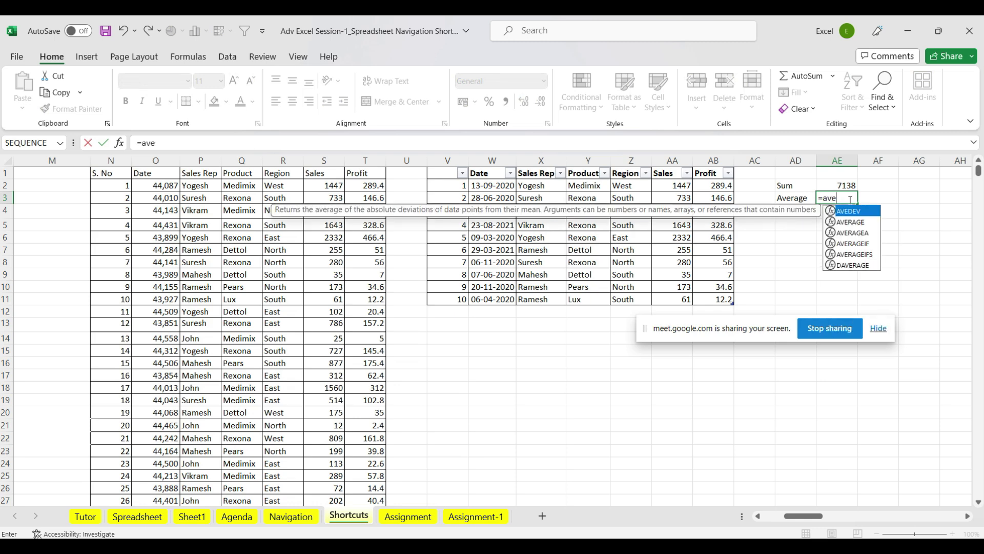
pyautogui.press('Down')
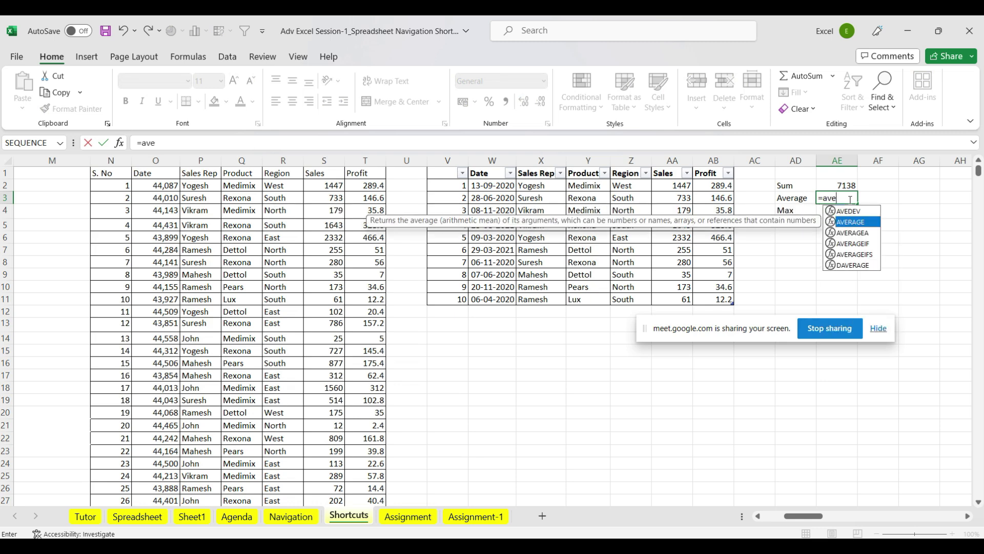
pyautogui.press('Tab')
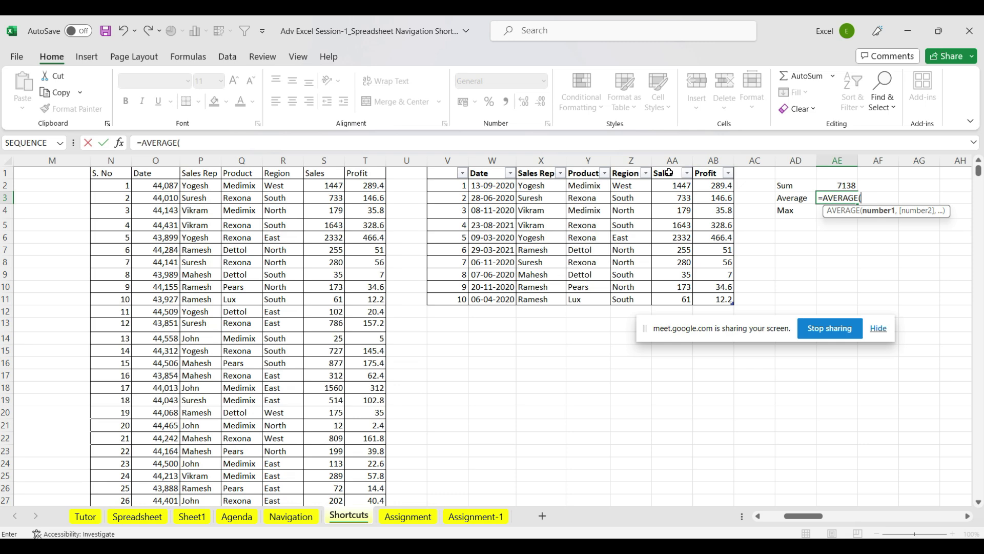
pyautogui.click(670, 169)
pyautogui.press('Return')
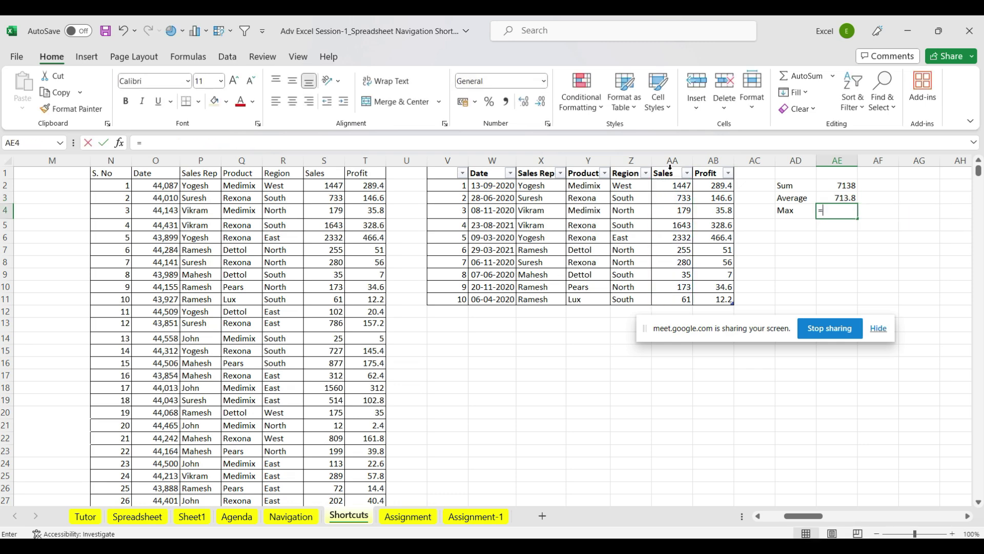
pyautogui.write('=max')
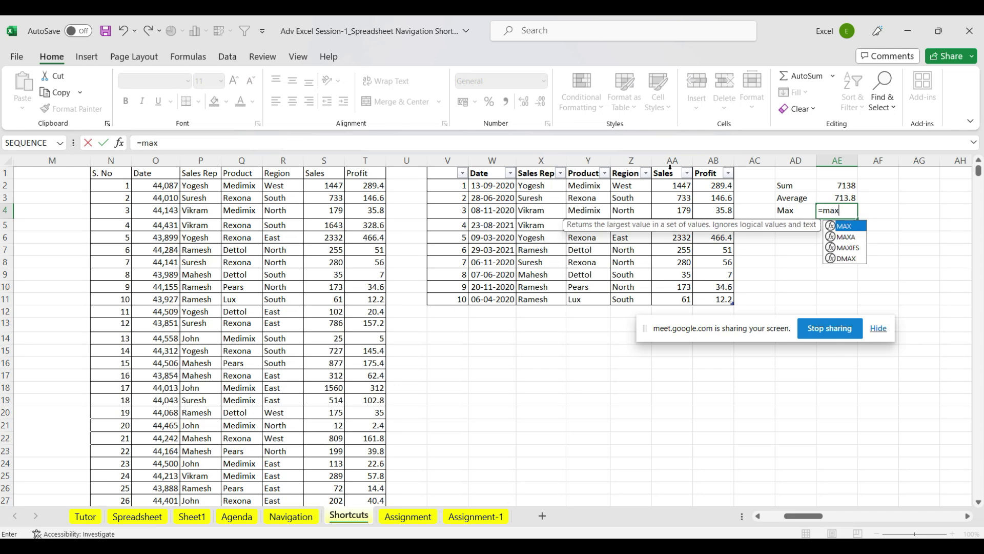
pyautogui.press('Tab')
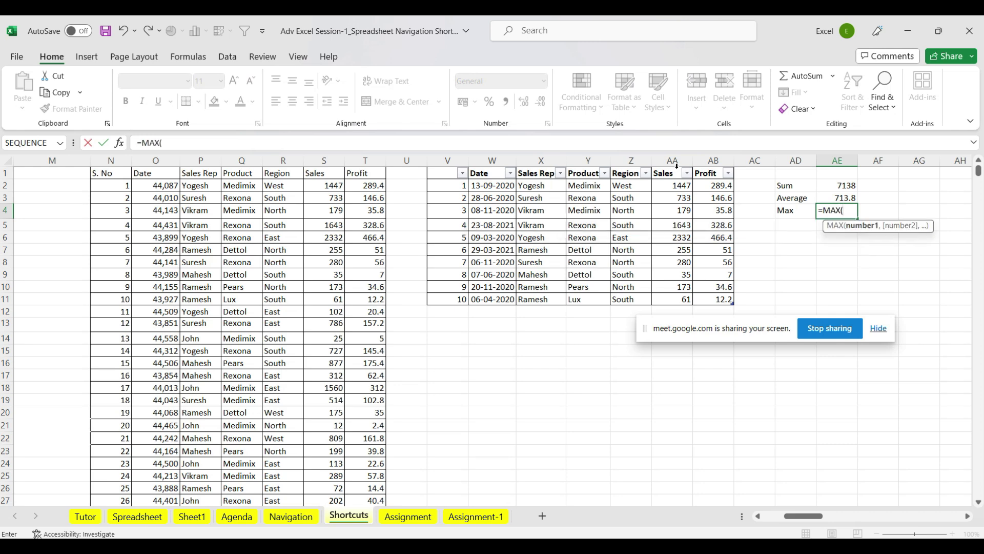
pyautogui.click(677, 165)
pyautogui.press('Return')
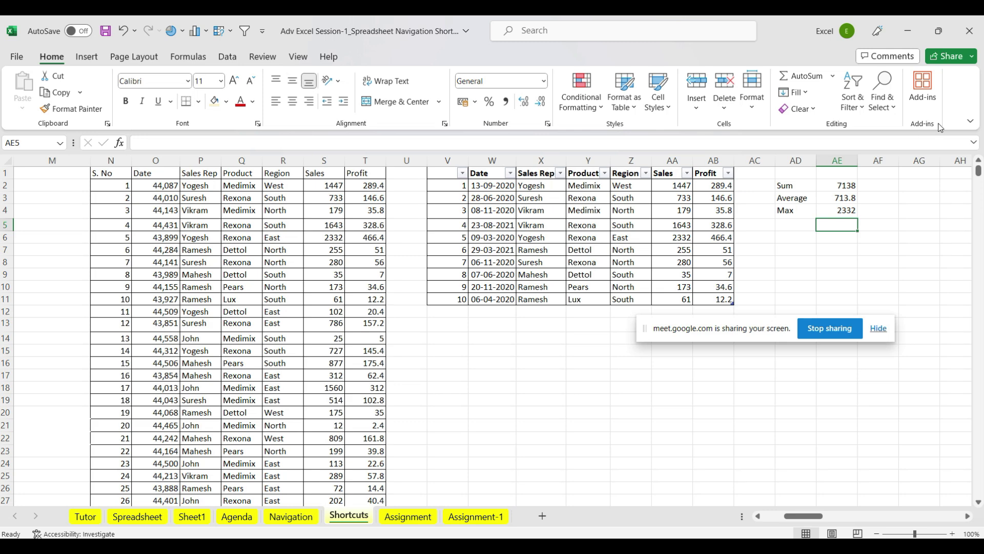
pyautogui.moveTo(802, 187); pyautogui.dragTo(848, 211)
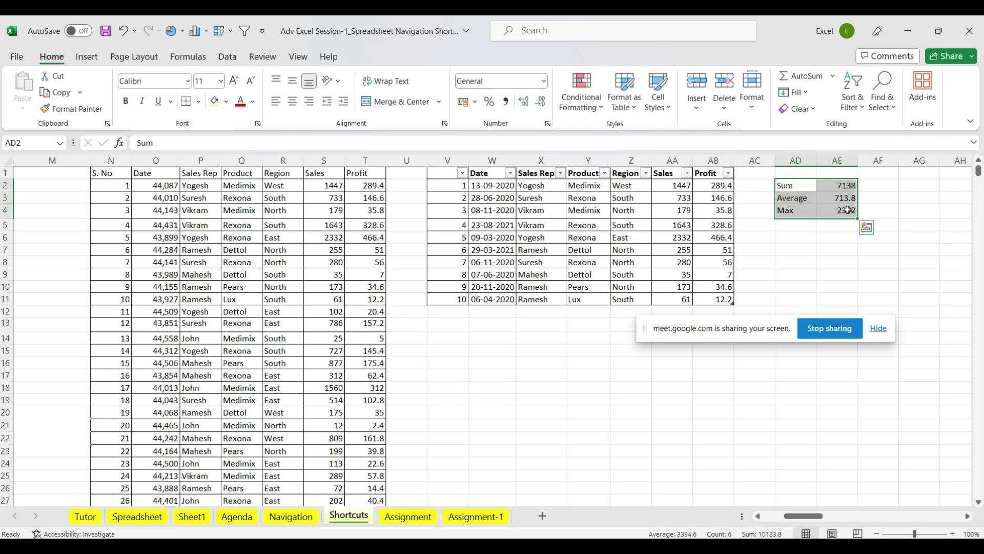
# Copy the blue shortcut note from Sheet1 and paste it onto the Shortcuts sheet
pyautogui.click(133, 519)
pyautogui.click(189, 516)
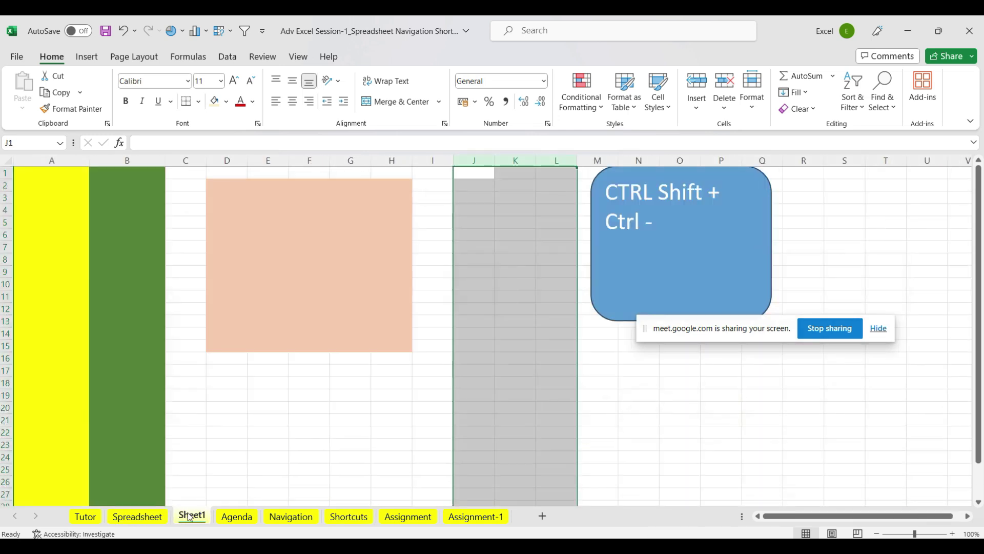
pyautogui.click(735, 270)
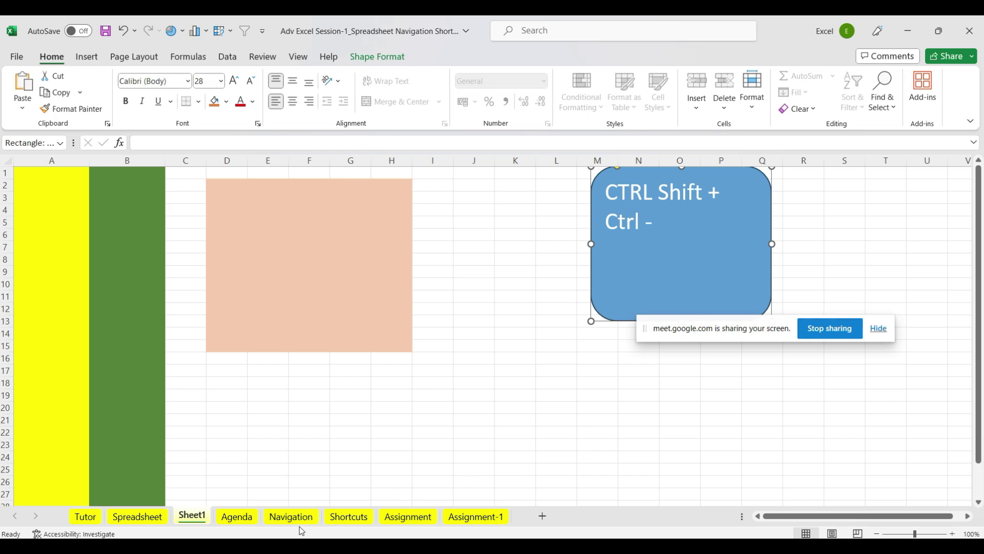
pyautogui.click(359, 515)
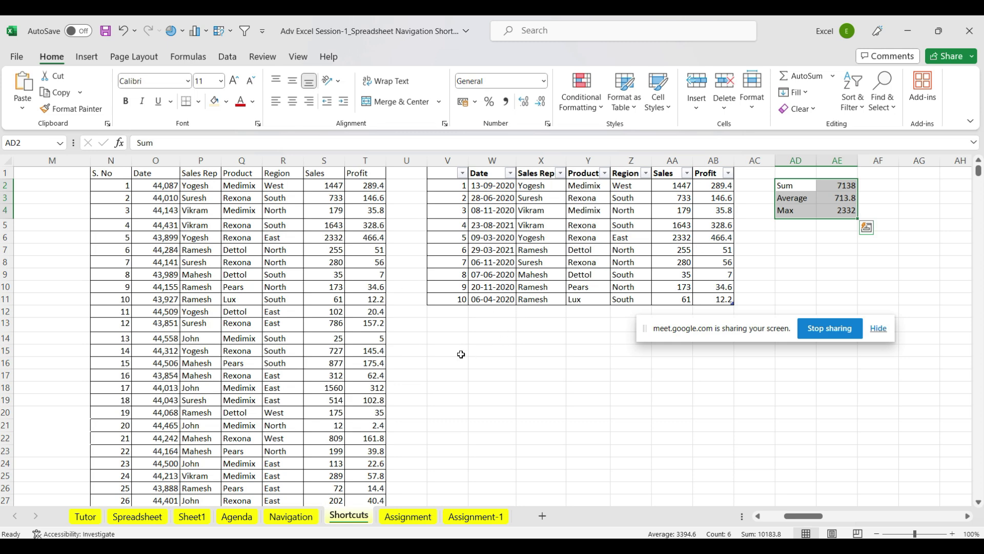
pyautogui.click(33, 186)
pyautogui.hotkey('ctrl', 'v')
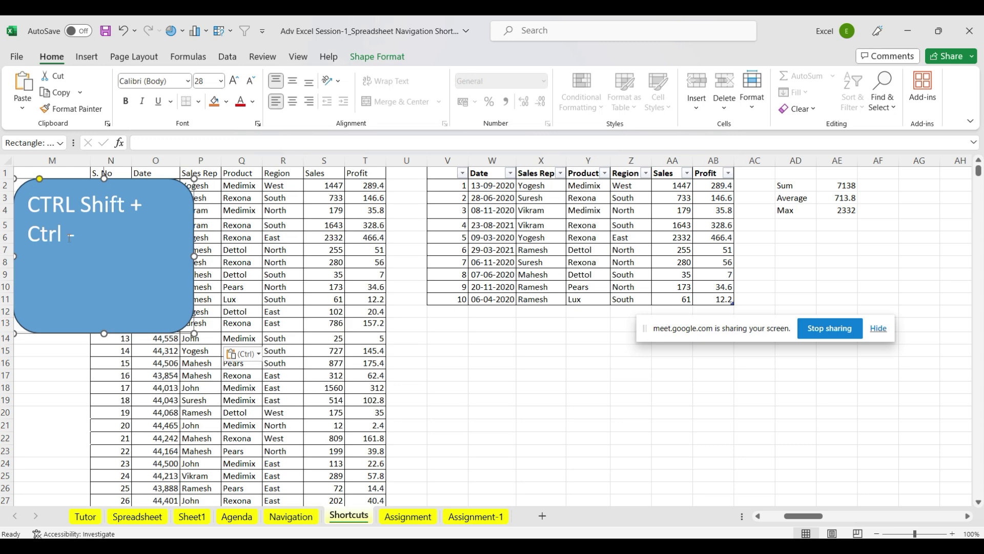
# Replace the note's text with 'CTRL T' and 'Alt Fn F1' on two lines
pyautogui.moveTo(73, 237)
pyautogui.mouseDown()
pyautogui.moveTo(142, 204)
pyautogui.moveTo(125, 206)
pyautogui.mouseUp()
pyautogui.press('BackSpace')
pyautogui.write('CTRL T')
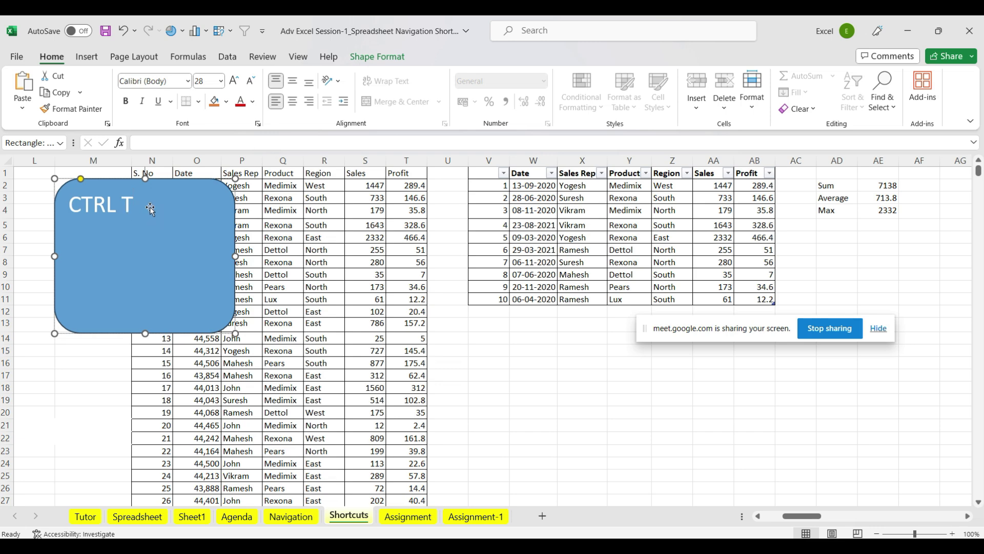
pyautogui.press('Return')
pyautogui.write('Alt Fn ')
pyautogui.write('F1')
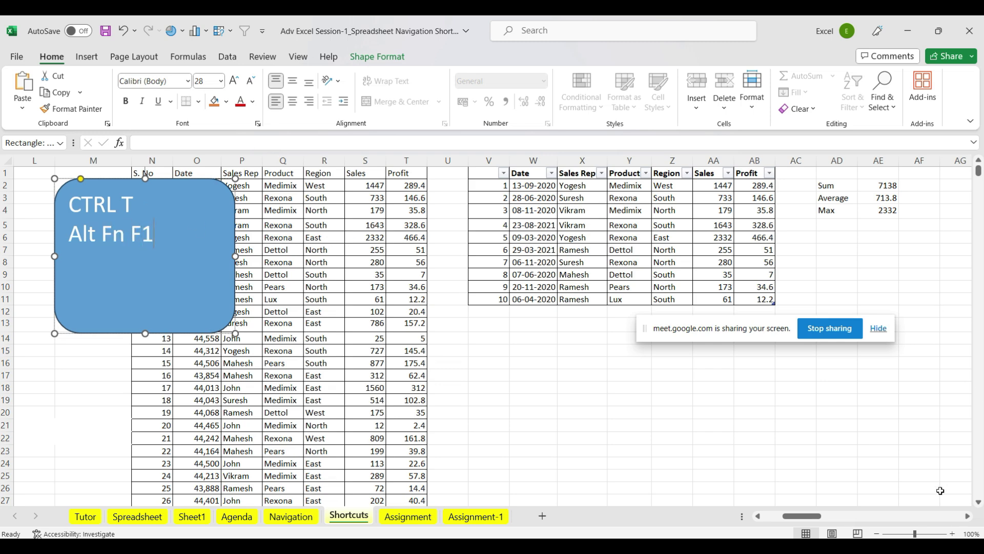
pyautogui.click(826, 187)
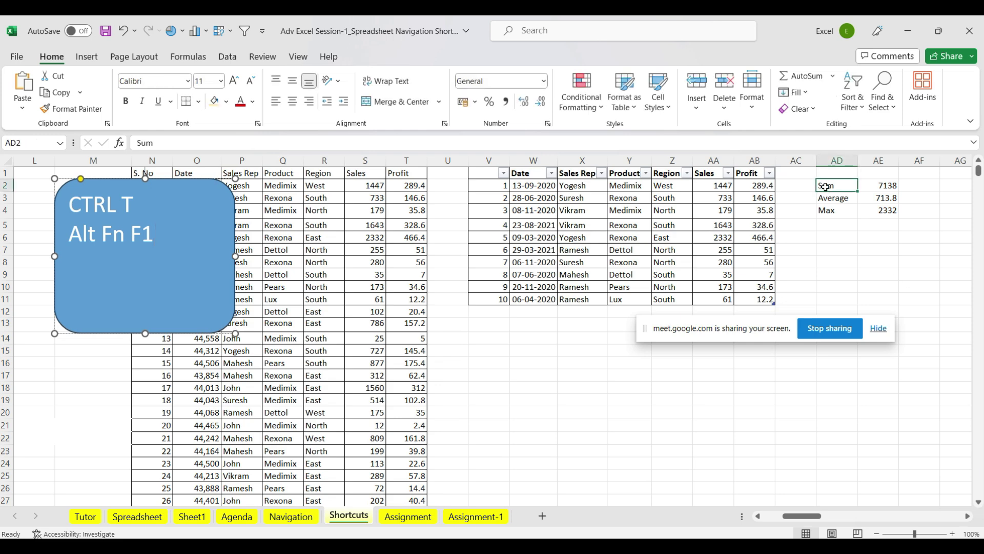
pyautogui.press('Right')
pyautogui.press('Right')
pyautogui.press('Right')
pyautogui.press('Right')
pyautogui.press('Right')
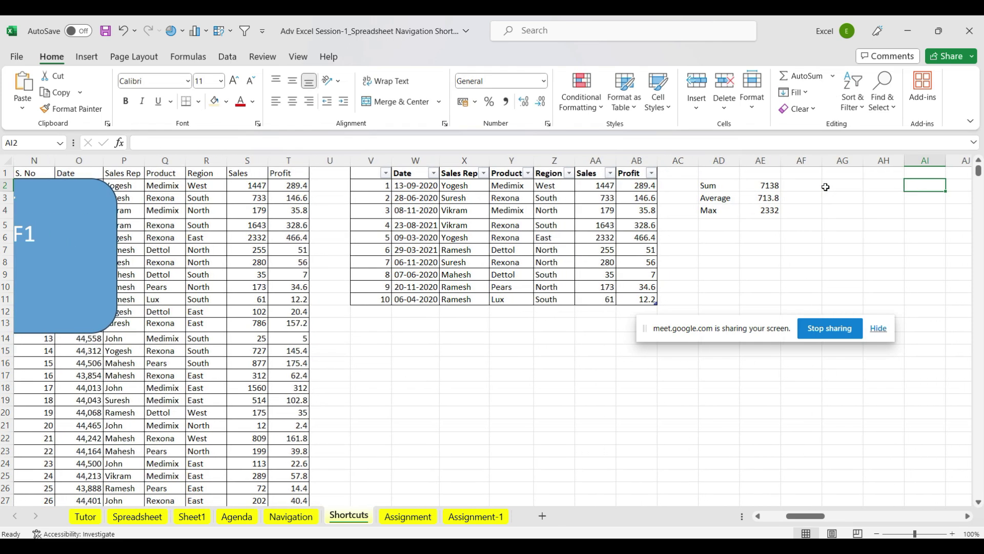
pyautogui.click(723, 187)
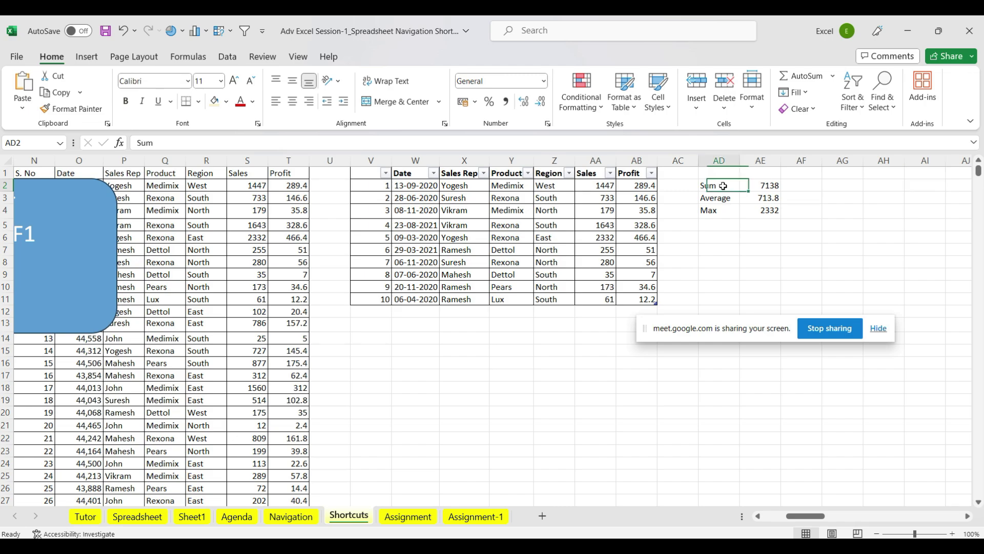
pyautogui.hotkey('alt', 'Tab')
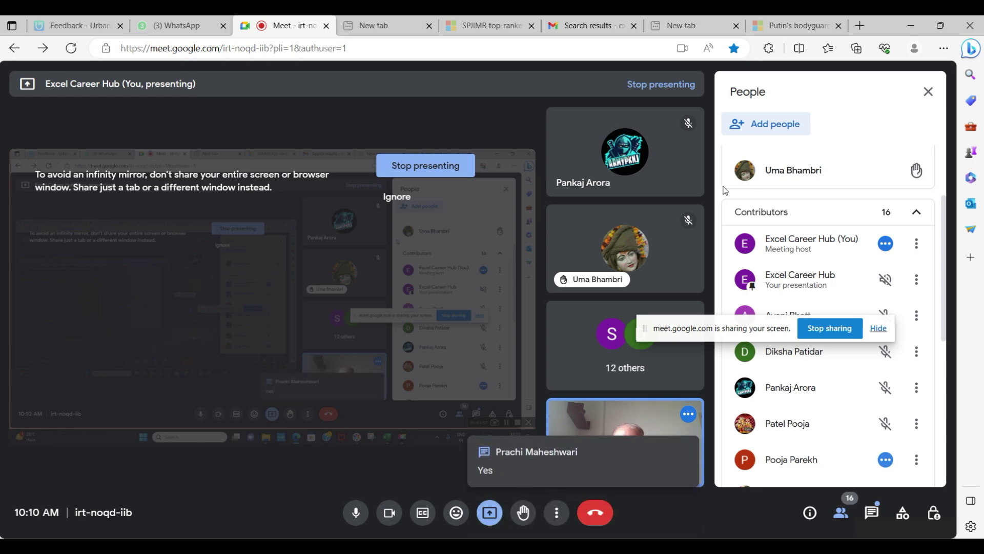
pyautogui.hotkey('alt', 'Tab')
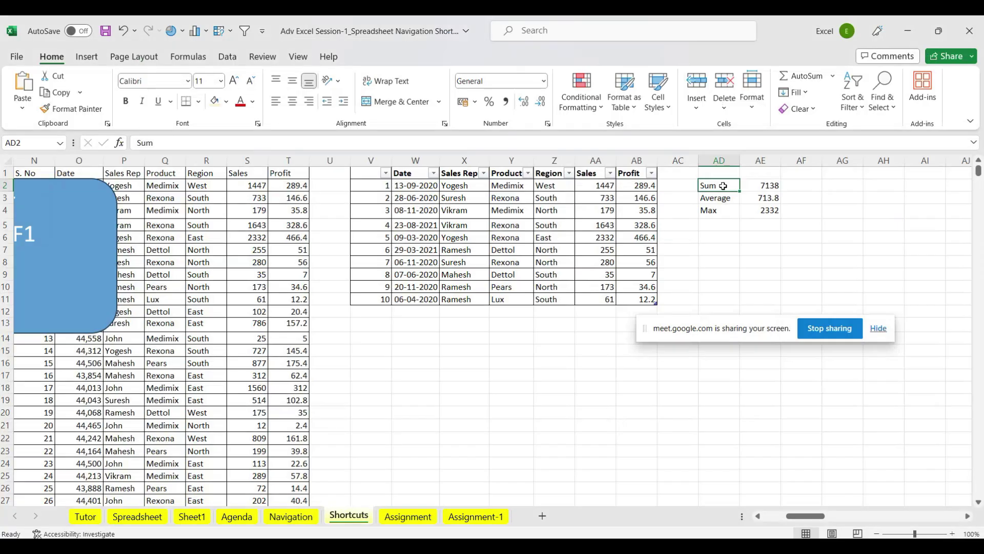
pyautogui.moveTo(722, 185); pyautogui.dragTo(769, 208)
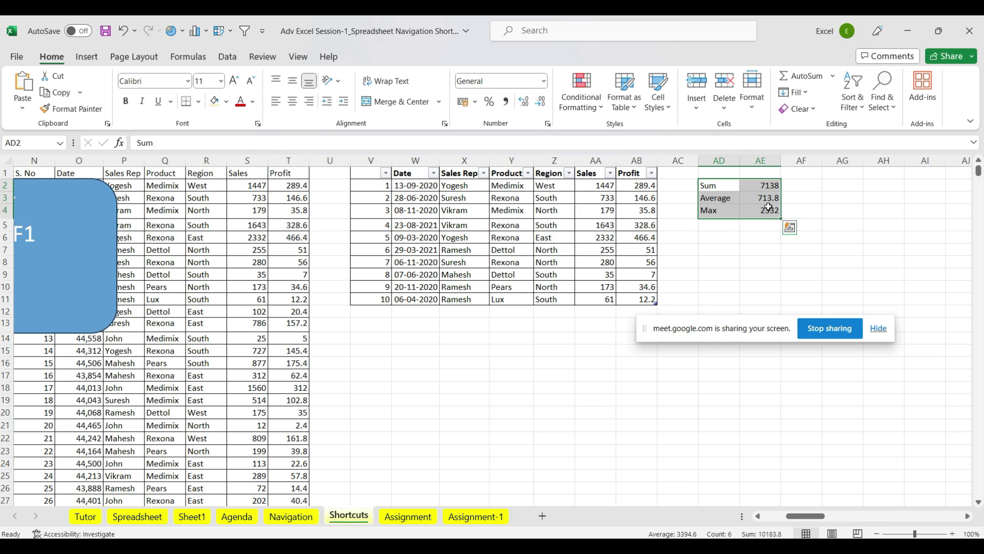
# Insert a Sum/Average/Max column chart with Alt+F1 and add data labels
pyautogui.hotkey('alt', 'F1')
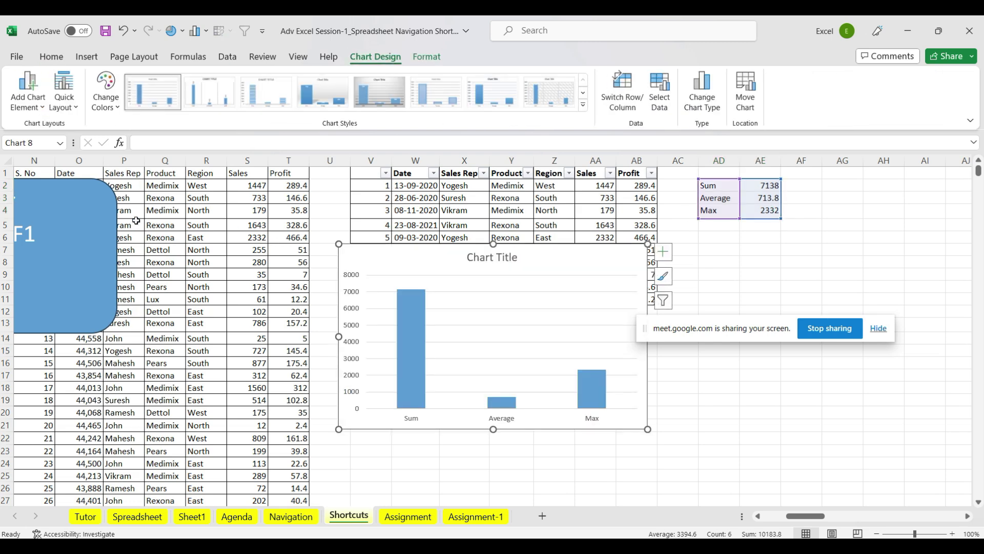
pyautogui.moveTo(115, 216); pyautogui.dragTo(249, 216)
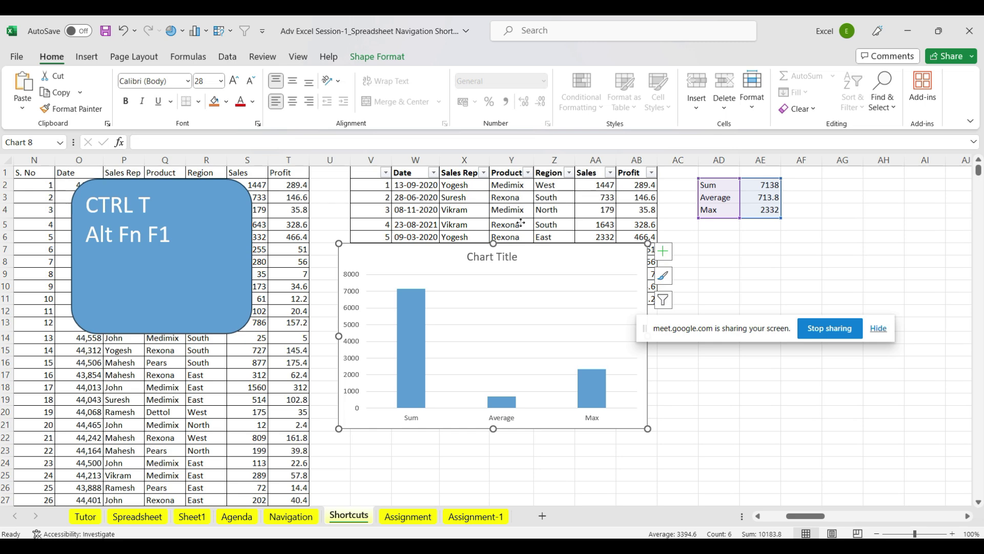
pyautogui.moveTo(572, 254); pyautogui.dragTo(512, 221)
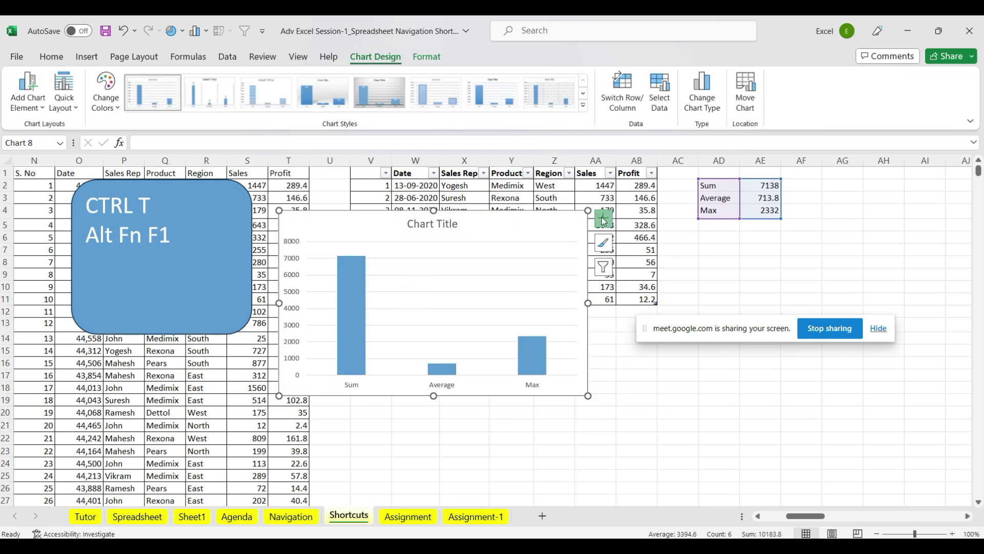
pyautogui.click(603, 221)
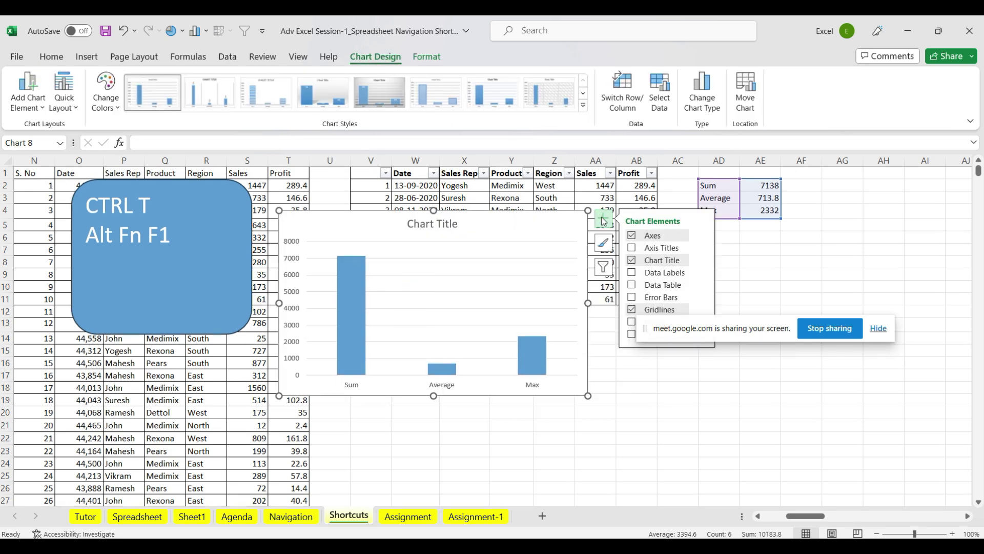
pyautogui.click(631, 272)
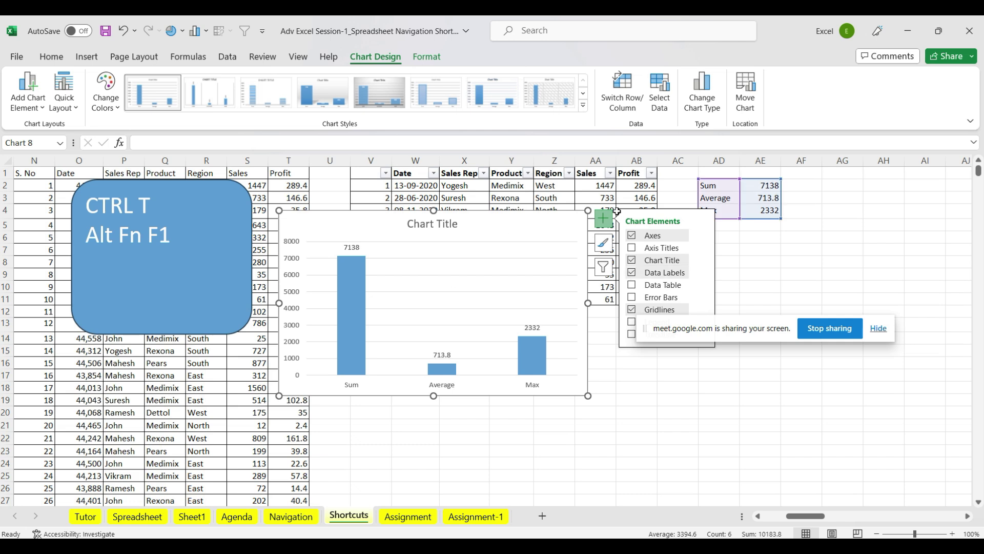
# Shrink the chart, then select and delete it
pyautogui.moveTo(588, 211)
pyautogui.mouseDown()
pyautogui.moveTo(486, 285)
pyautogui.moveTo(828, 245)
pyautogui.mouseUp()
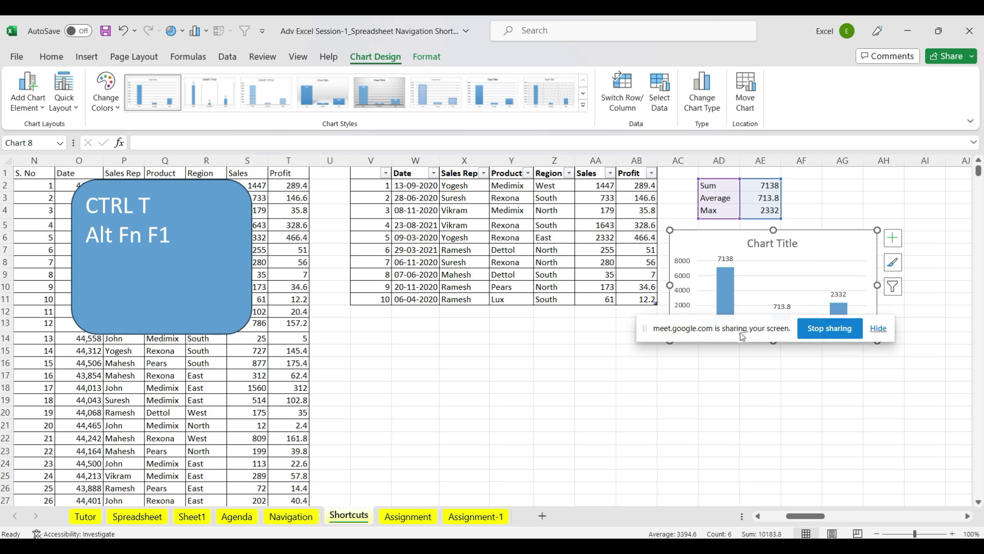
pyautogui.moveTo(744, 323); pyautogui.dragTo(661, 24)
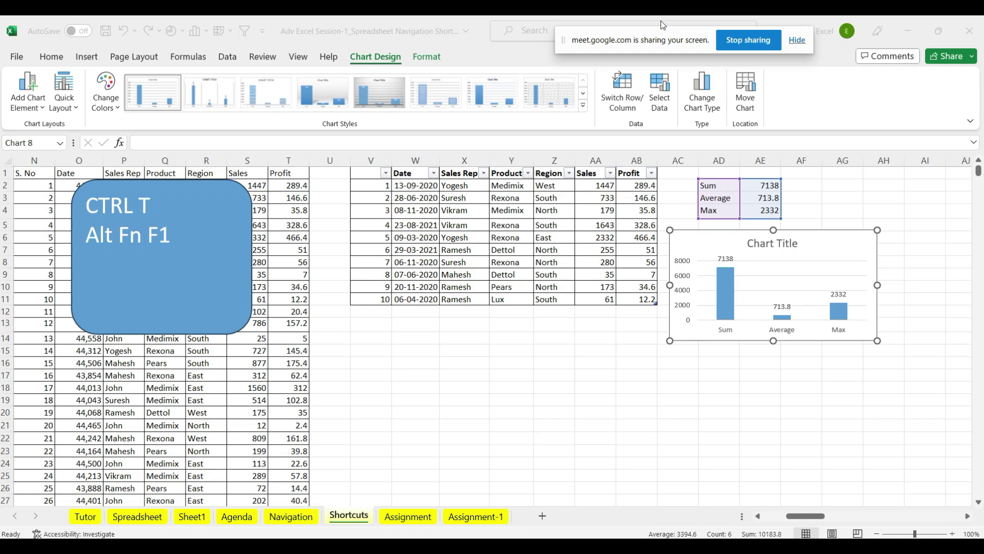
pyautogui.click(829, 237)
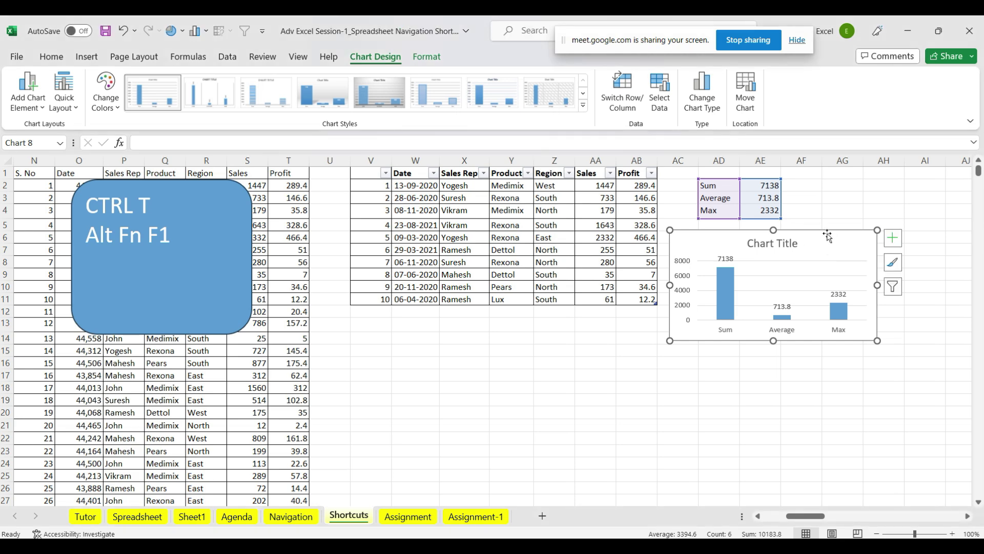
pyautogui.press('Delete')
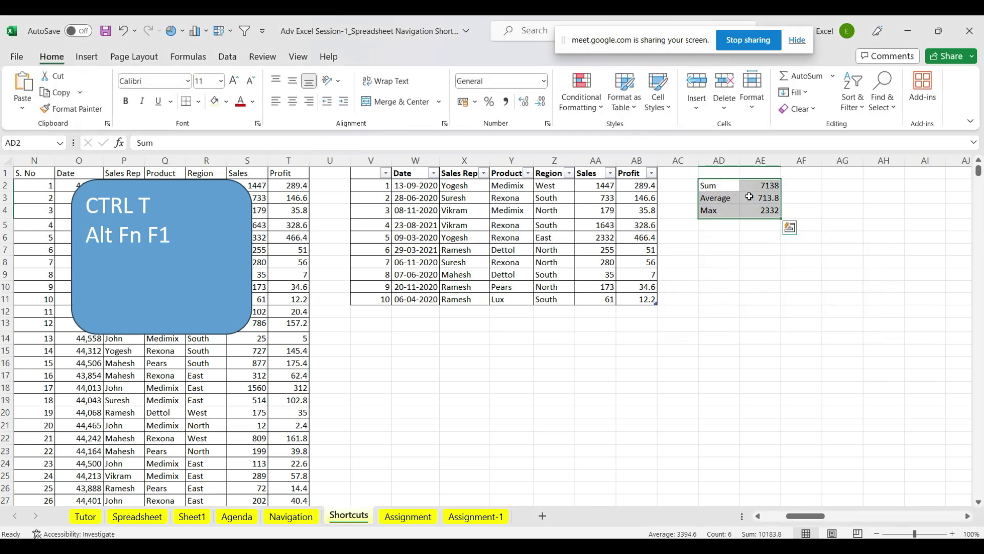
# Select AD2:AE4 and insert a column chart of the summary values with Alt+F1
pyautogui.click(728, 186)
pyautogui.moveTo(728, 186); pyautogui.dragTo(770, 207)
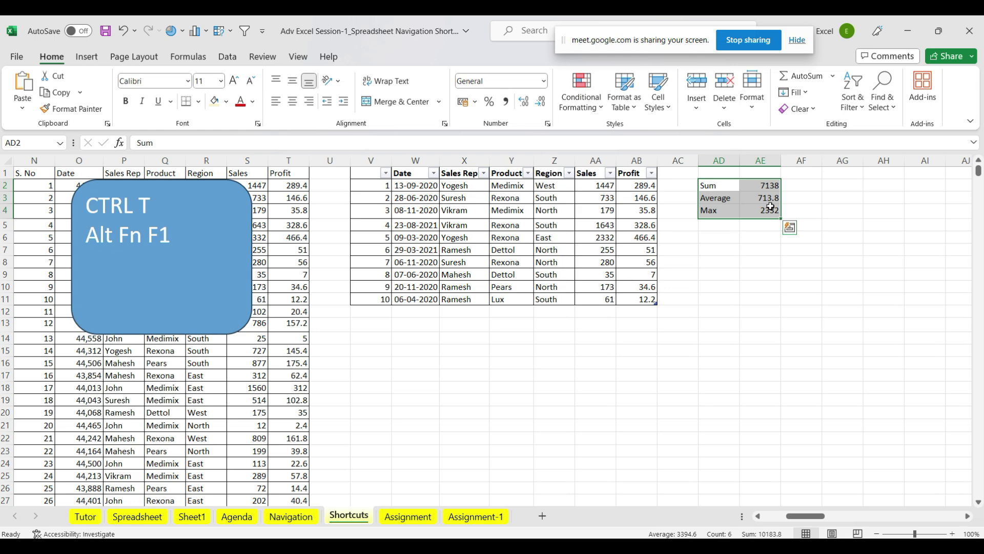
pyautogui.hotkey('alt', 'F1')
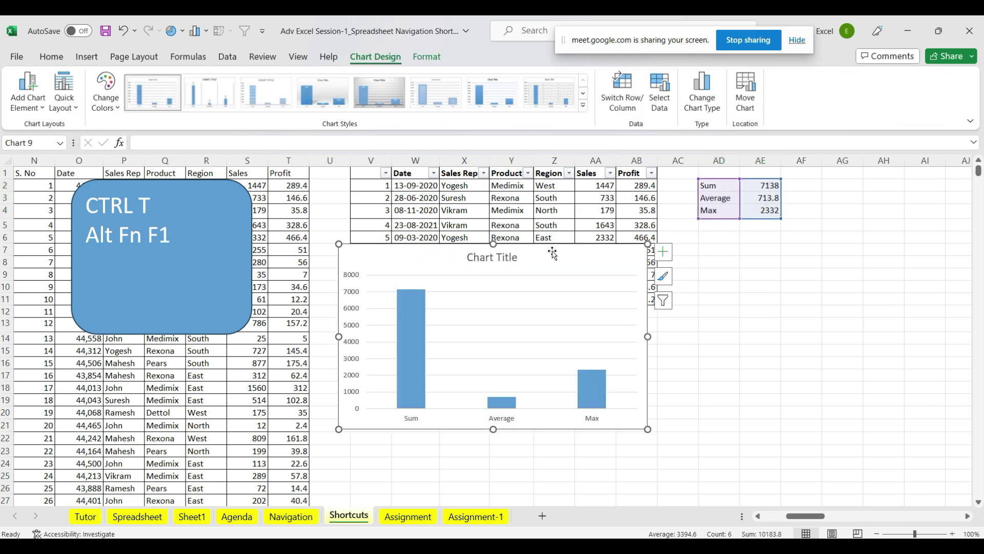
pyautogui.moveTo(545, 260); pyautogui.dragTo(573, 197)
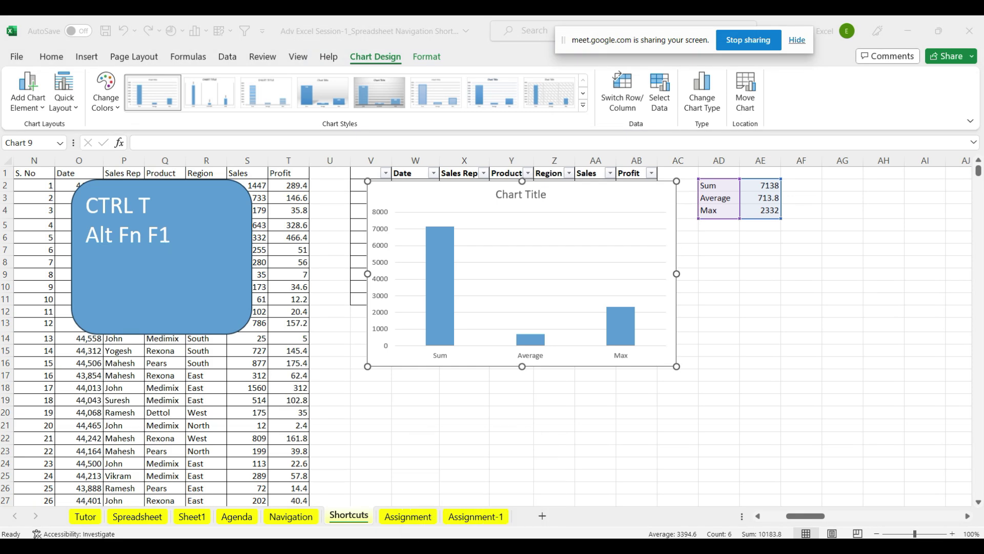
pyautogui.click(472, 467)
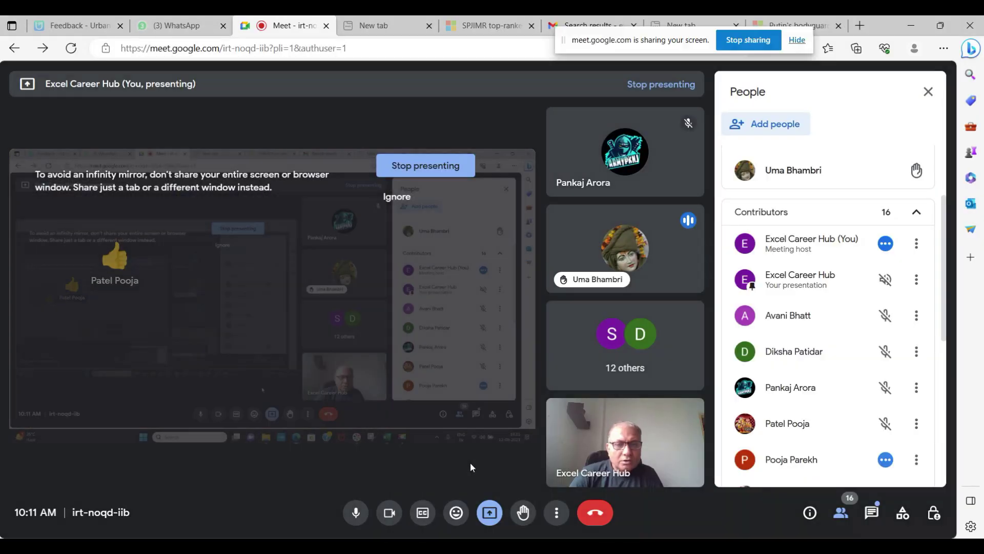
pyautogui.click(909, 26)
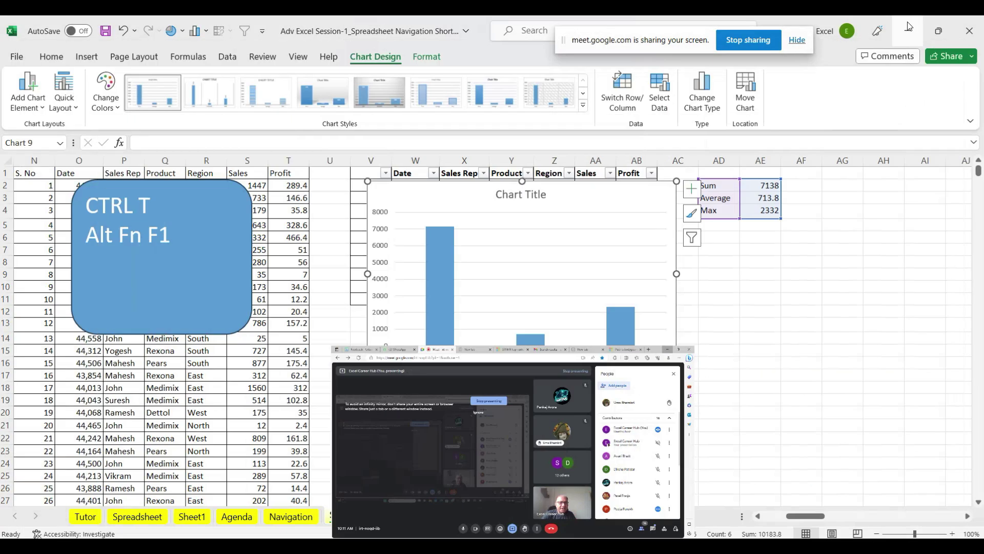
# Add data labels, shrink the chart and place it just below the summary cells
pyautogui.click(690, 192)
pyautogui.click(721, 244)
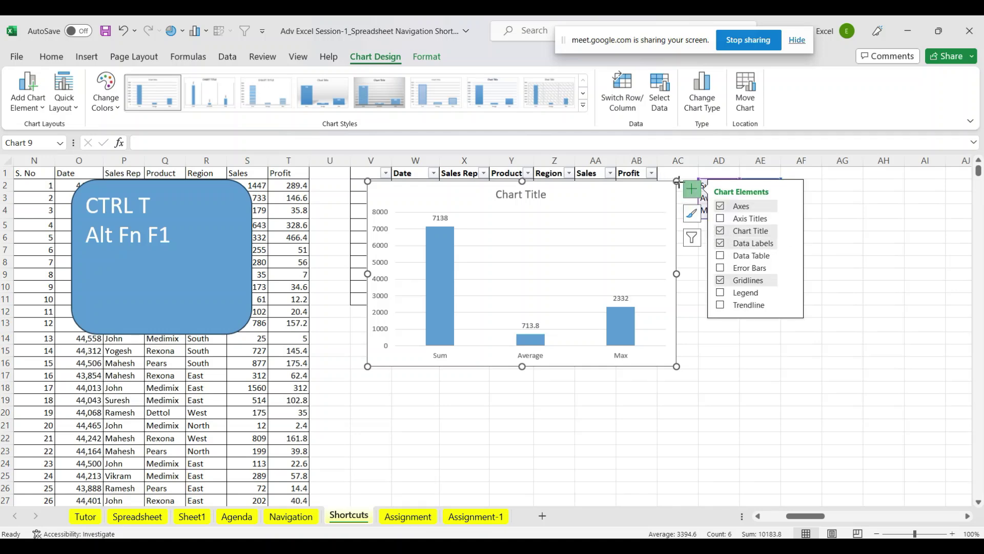
pyautogui.moveTo(678, 182); pyautogui.dragTo(574, 268)
pyautogui.moveTo(516, 278); pyautogui.dragTo(828, 243)
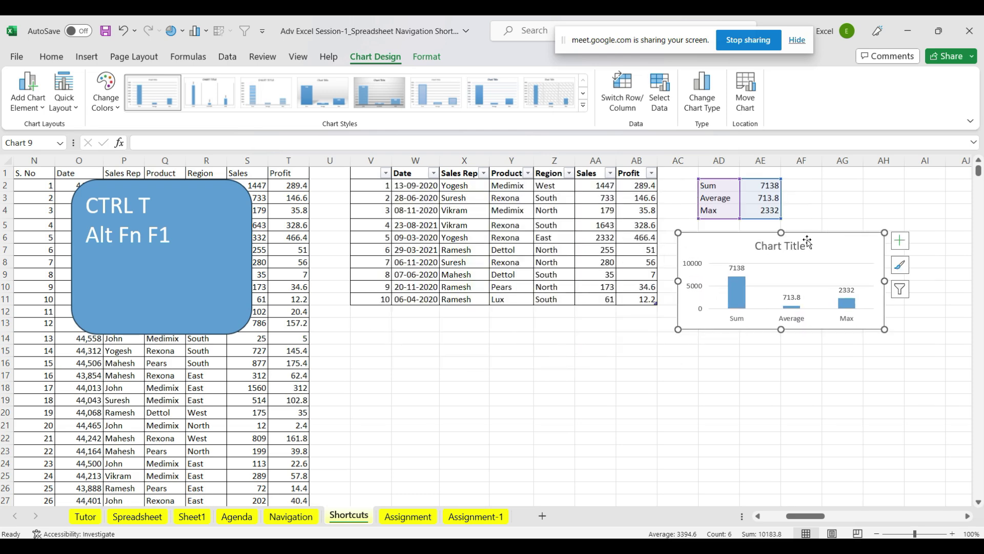
pyautogui.moveTo(782, 231); pyautogui.dragTo(782, 219)
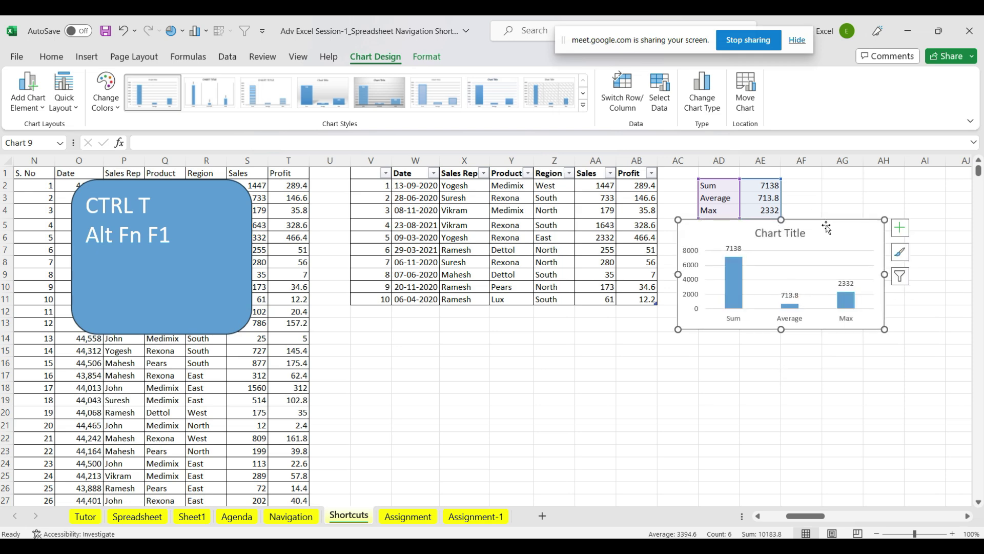
pyautogui.moveTo(826, 228); pyautogui.dragTo(826, 256)
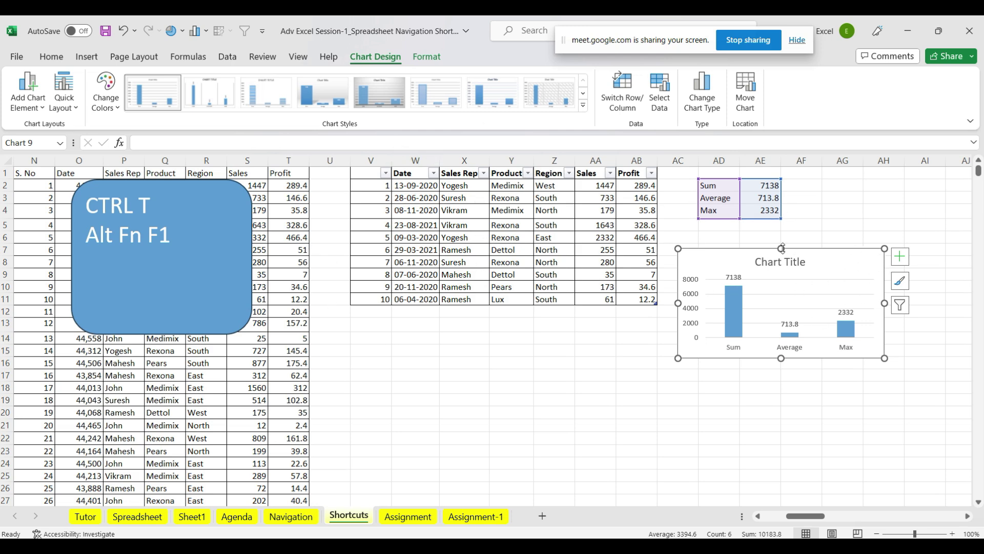
pyautogui.moveTo(781, 249); pyautogui.dragTo(781, 237)
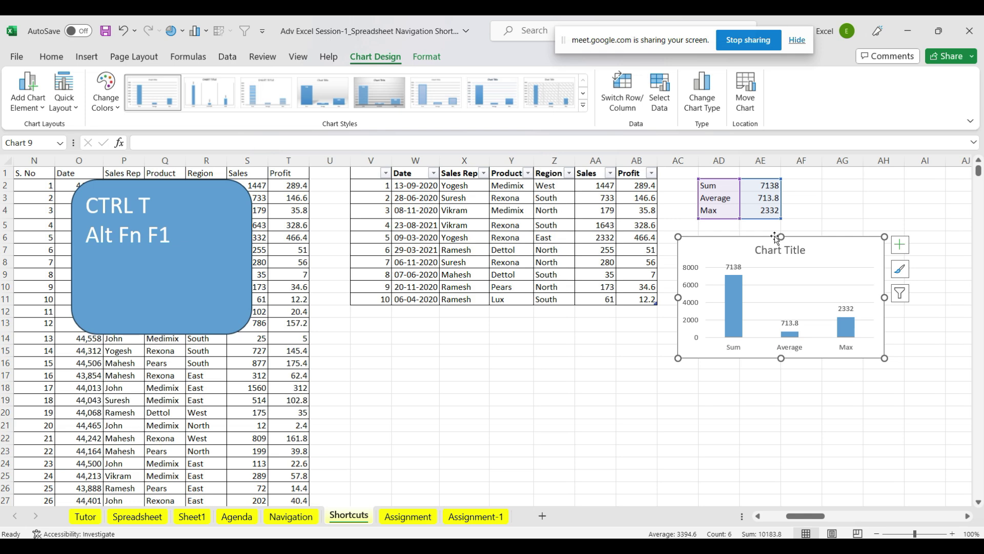
pyautogui.moveTo(226, 188); pyautogui.dragTo(531, 339)
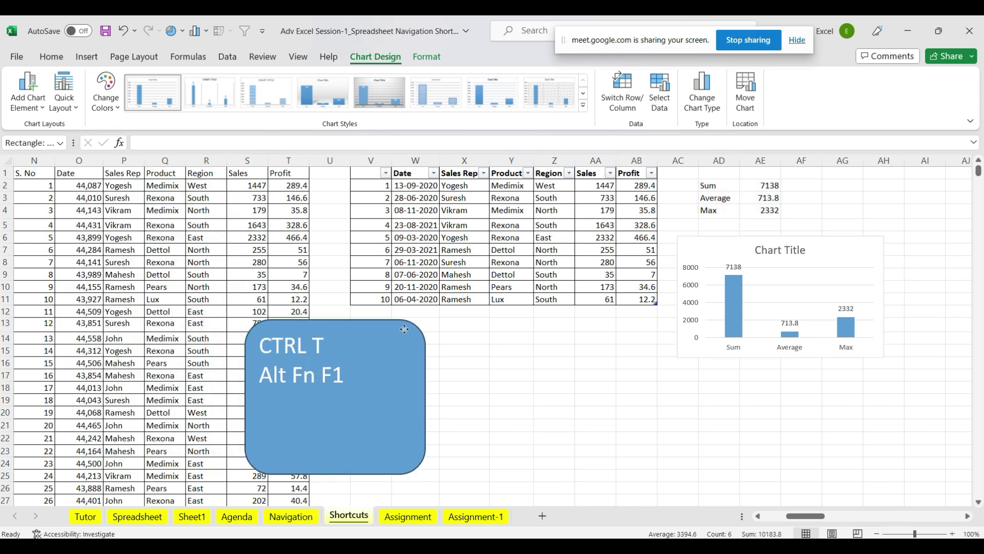
# Copy source rows N12:T21 and paste them at V12, extending newtable to 20 records
pyautogui.click(36, 312)
pyautogui.moveTo(36, 312); pyautogui.dragTo(287, 423)
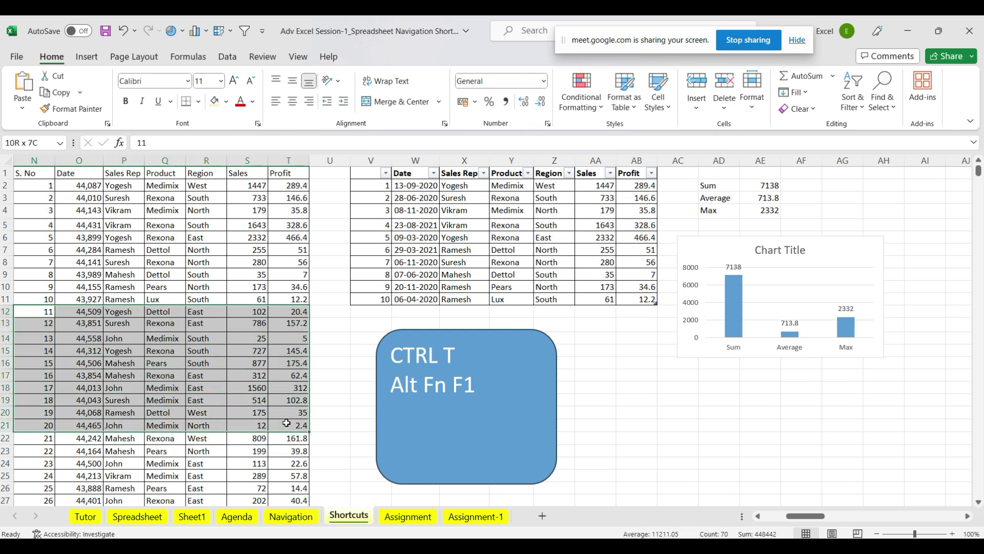
pyautogui.hotkey('ctrl', 'c')
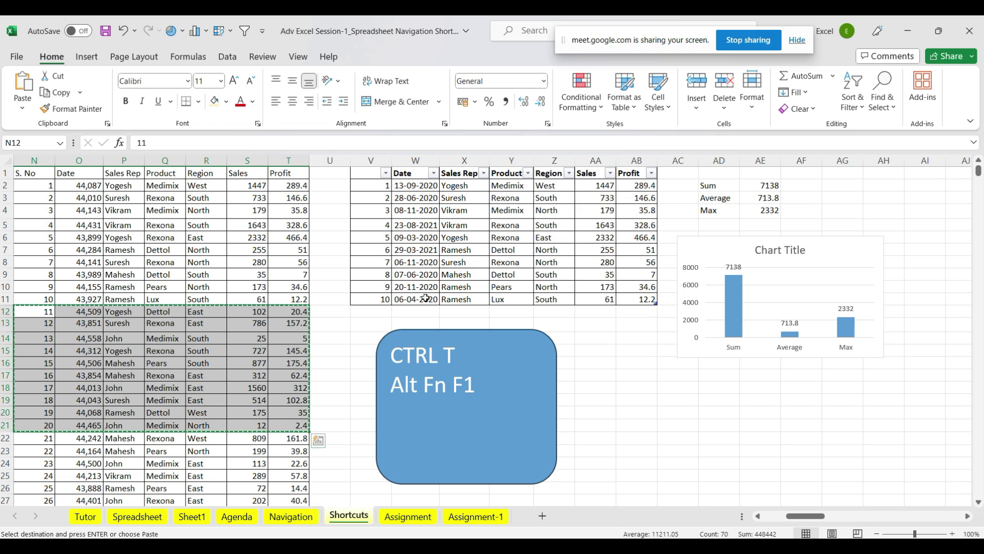
pyautogui.moveTo(510, 346); pyautogui.dragTo(146, 239)
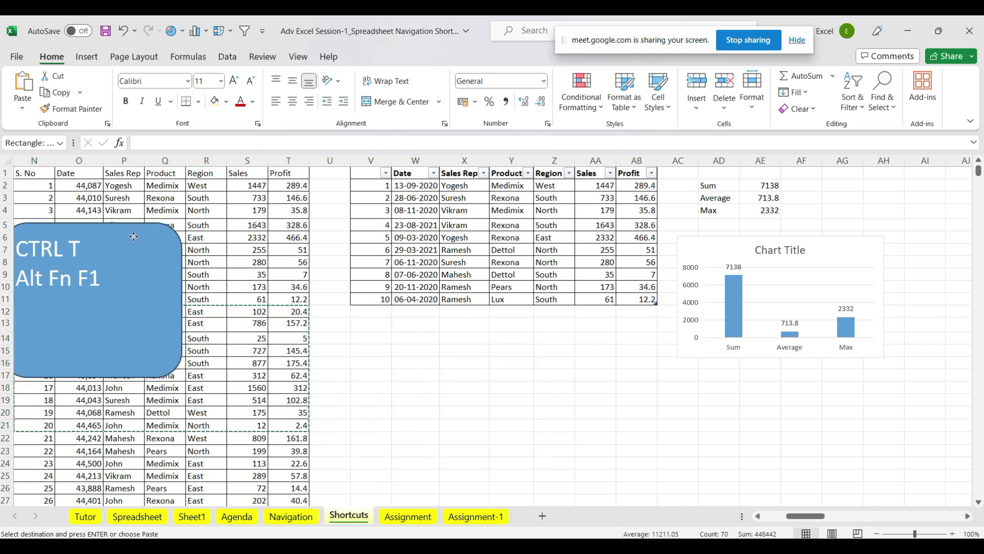
pyautogui.click(384, 311)
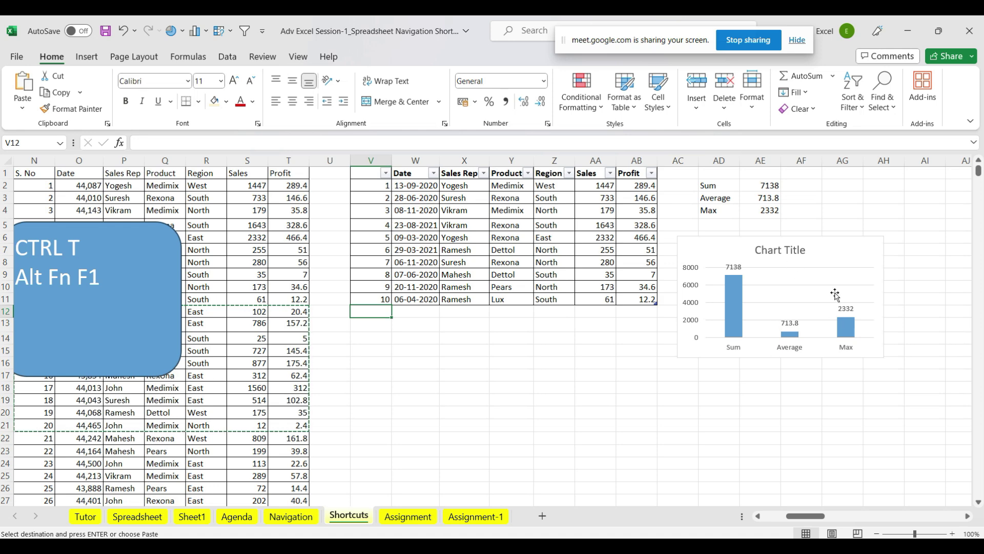
pyautogui.hotkey('ctrl', 'v')
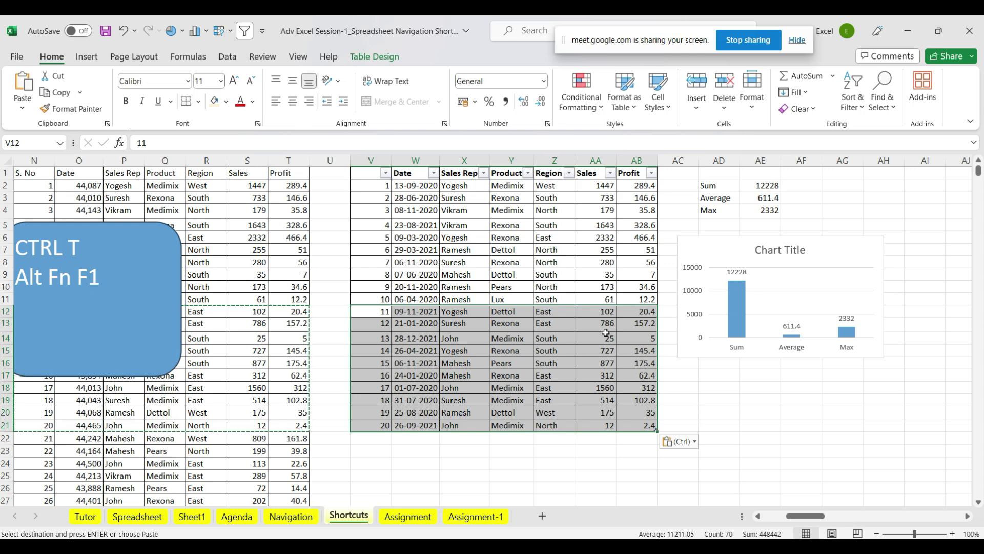
pyautogui.moveTo(133, 230); pyautogui.dragTo(246, 172)
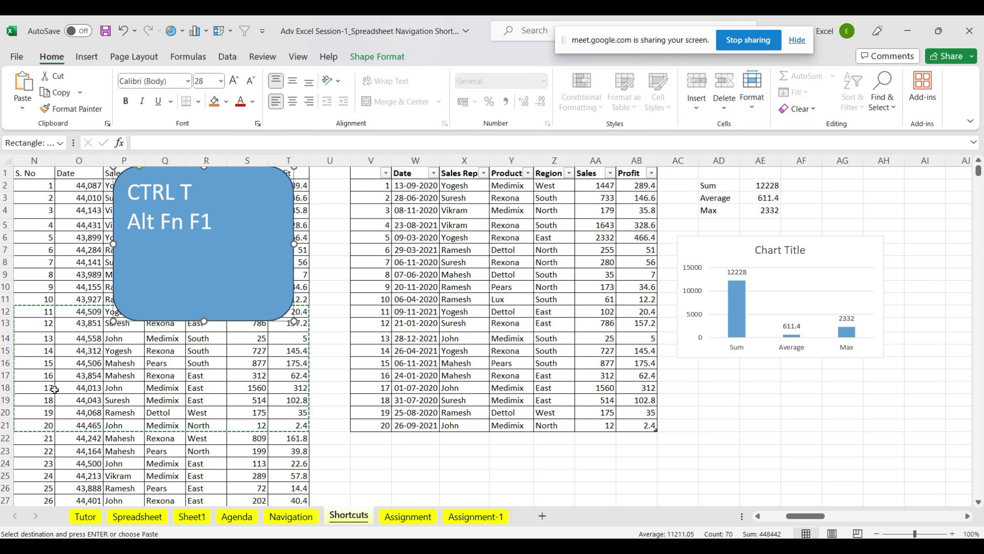
# Copy rows N22:T31 and paste at V22, growing newtable to 30 records with Sum 16833
pyautogui.click(42, 438)
pyautogui.moveTo(43, 439); pyautogui.dragTo(291, 382)
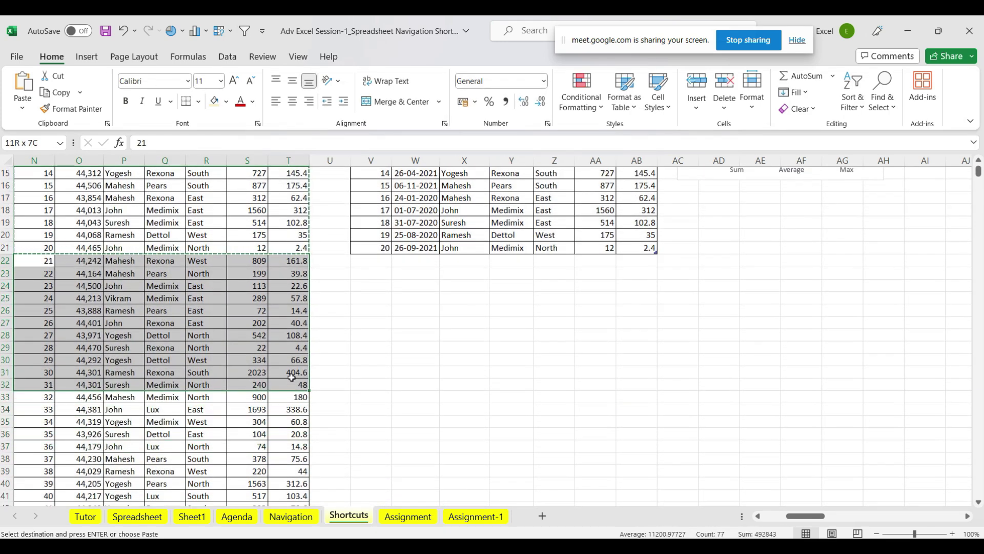
pyautogui.moveTo(291, 382); pyautogui.dragTo(290, 372)
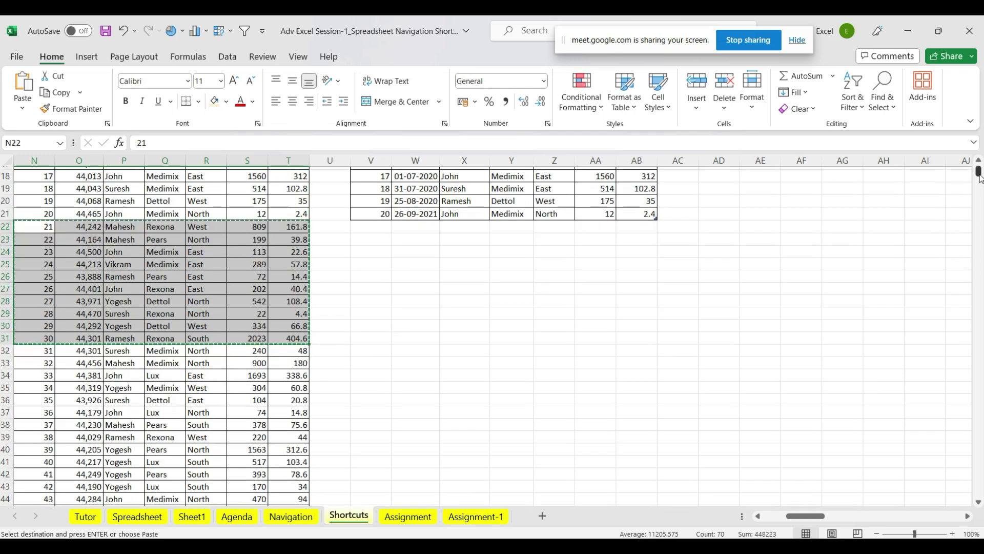
pyautogui.moveTo(980, 177); pyautogui.dragTo(979, 165)
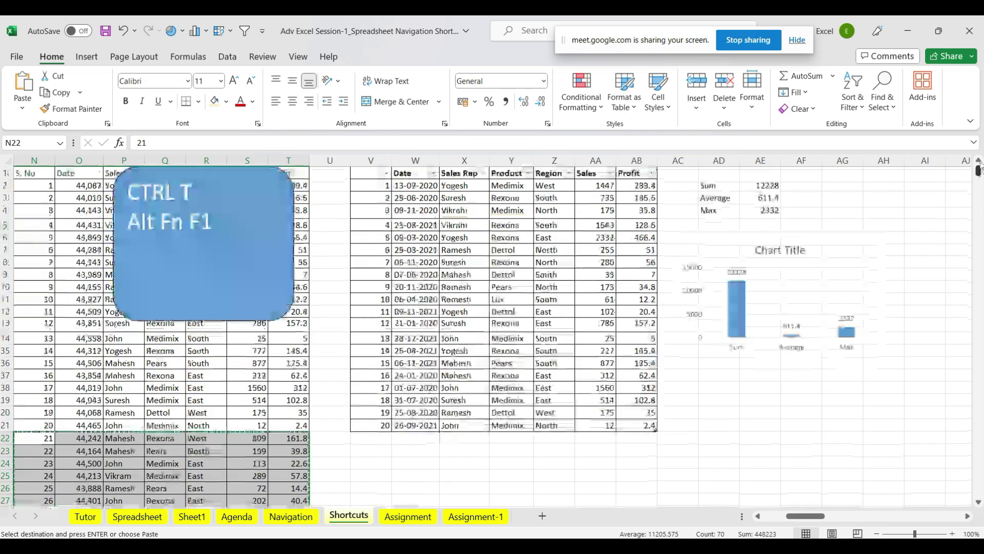
pyautogui.click(382, 435)
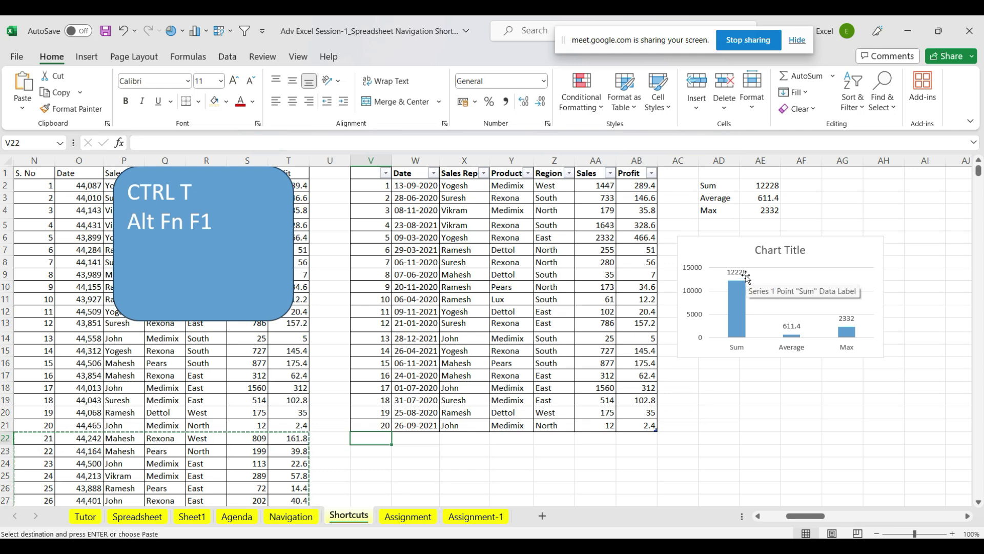
pyautogui.hotkey('ctrl', 'v')
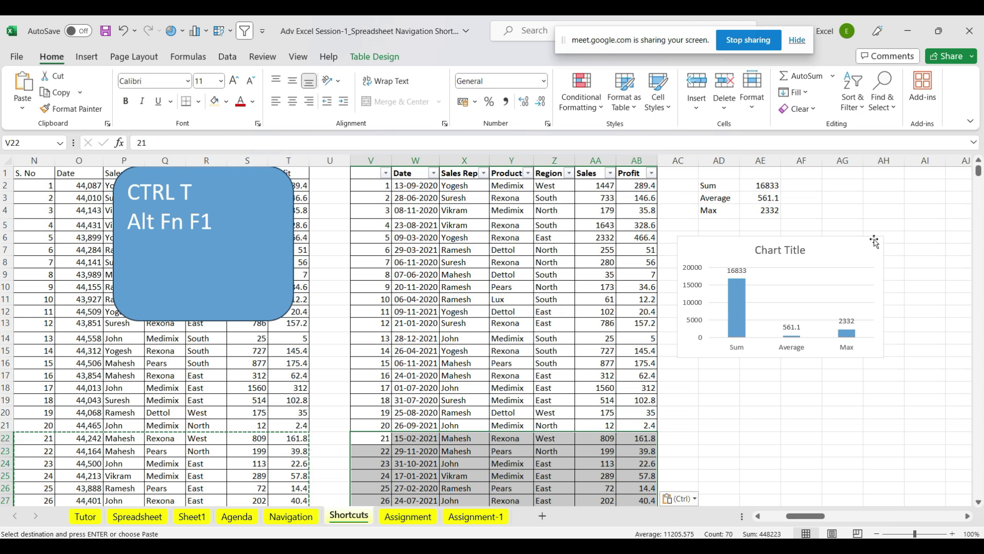
pyautogui.click(853, 250)
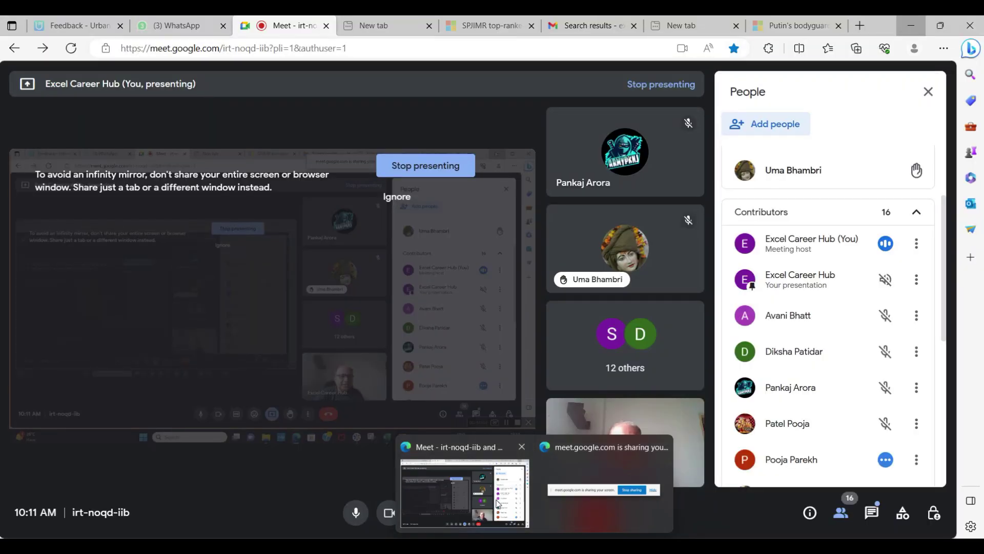
pyautogui.click(496, 505)
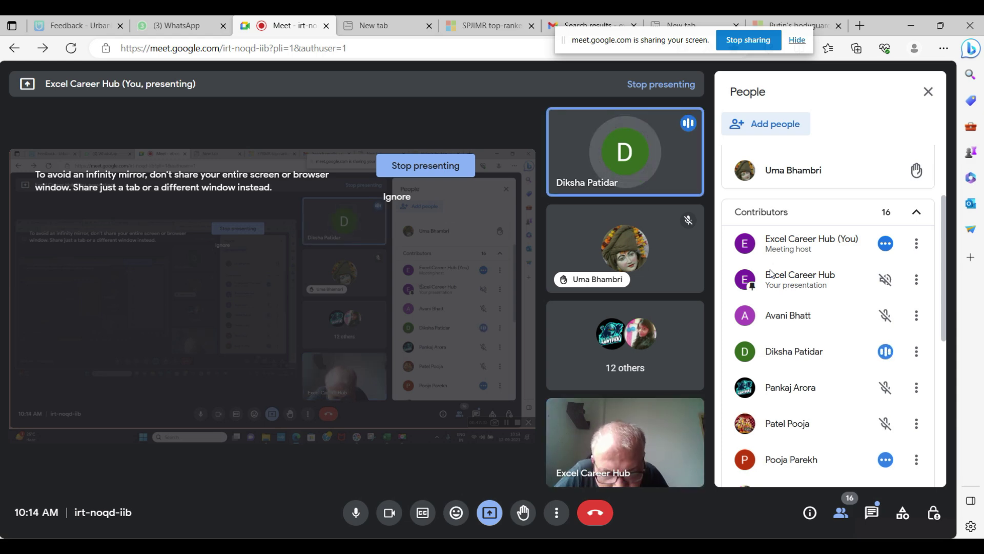
pyautogui.click(912, 28)
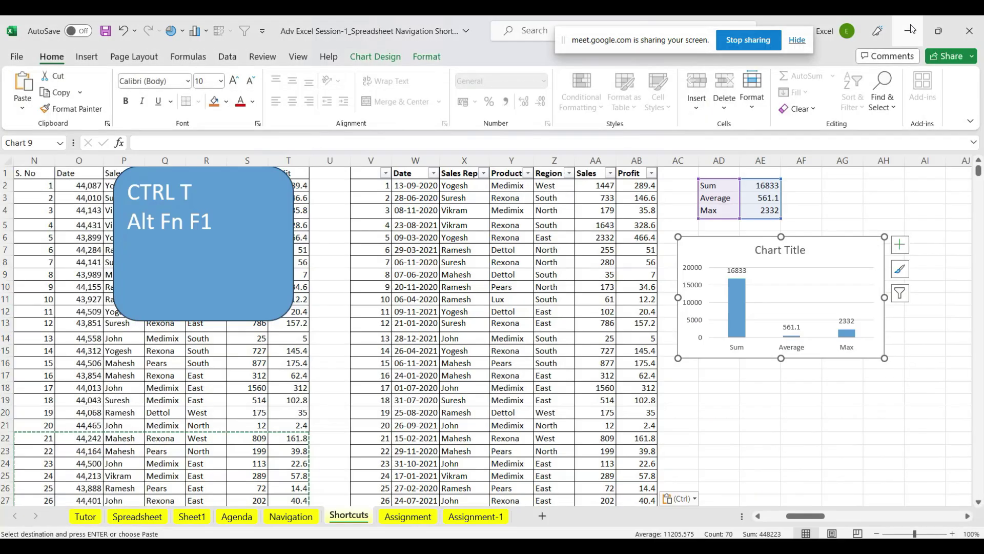
pyautogui.click(749, 185)
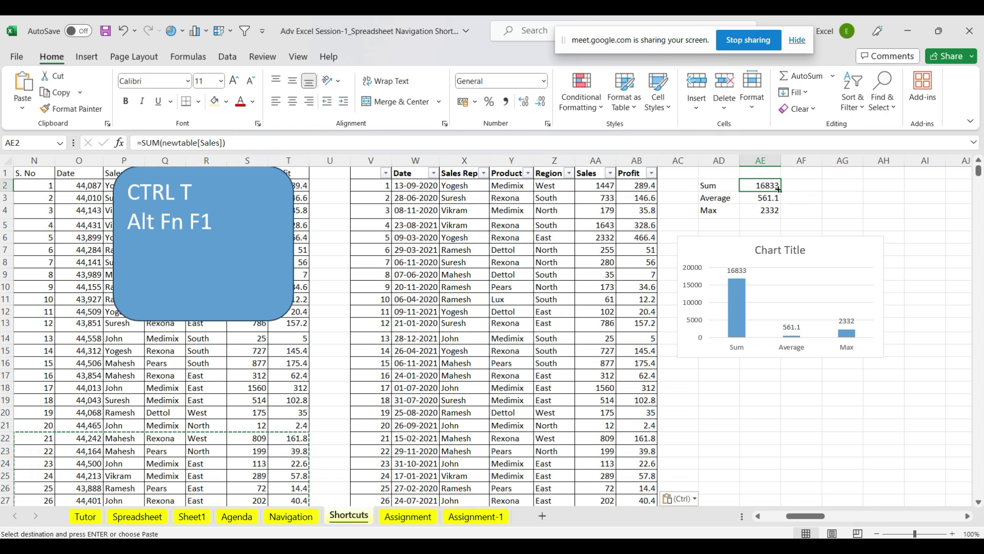
# Clear AE2:AE4 and re-enter AE2 as =SUM(newtable[Sales]), giving 16833
pyautogui.moveTo(774, 187); pyautogui.dragTo(774, 209)
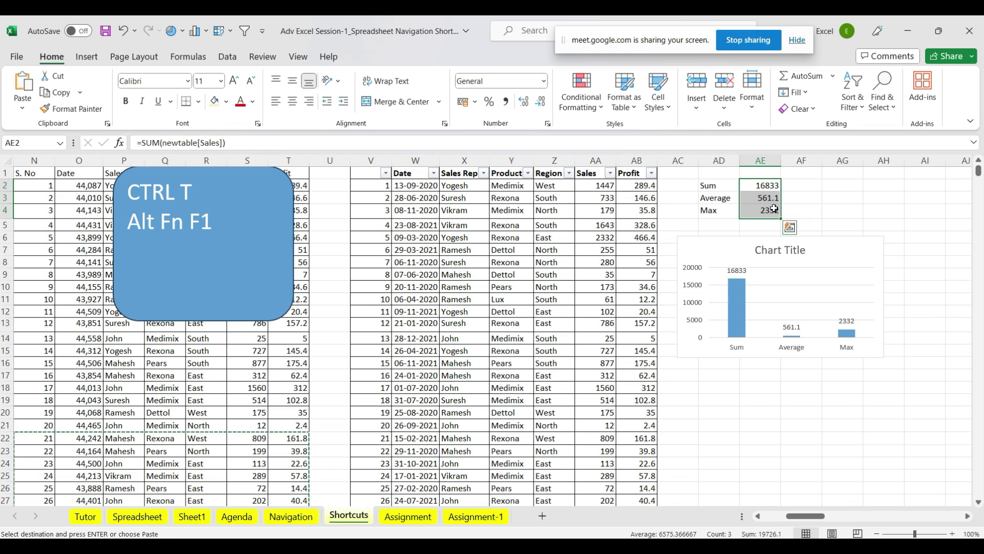
pyautogui.press('Delete')
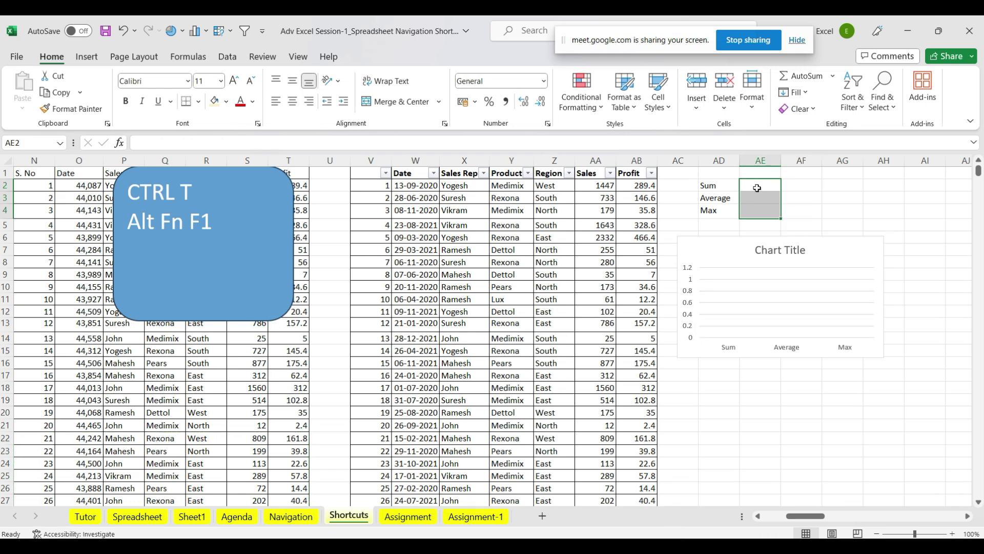
pyautogui.click(757, 190)
pyautogui.write('=sum')
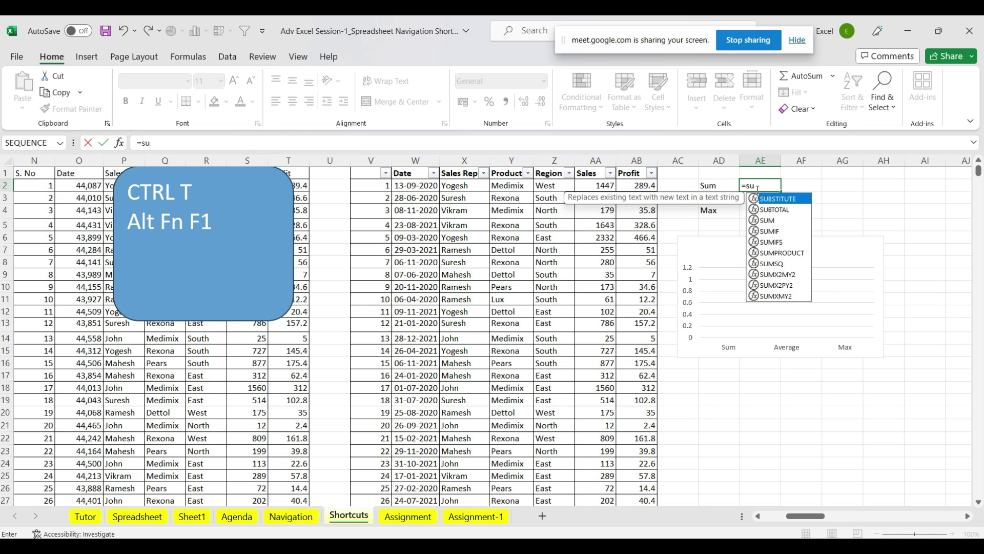
pyautogui.press('Tab')
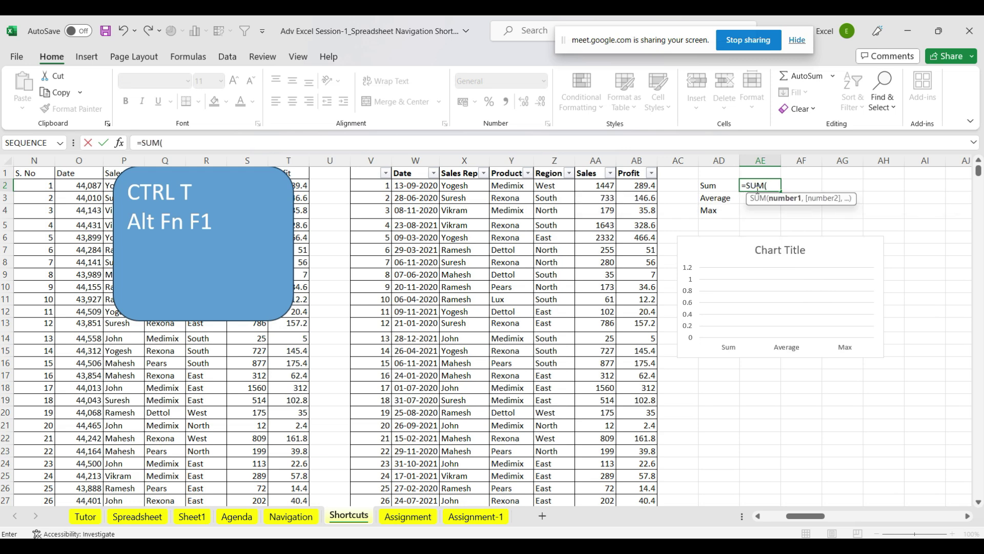
pyautogui.click(593, 167)
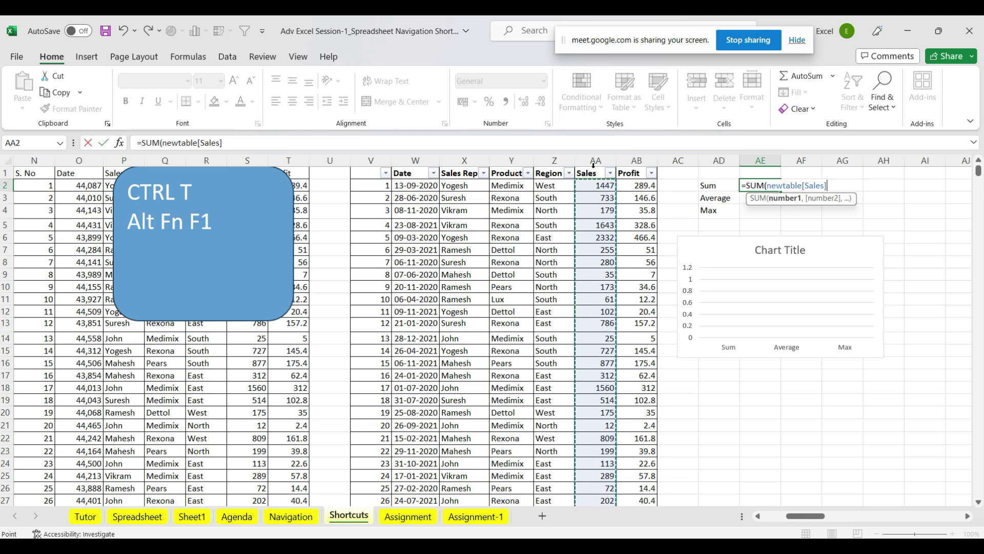
pyautogui.click(587, 167)
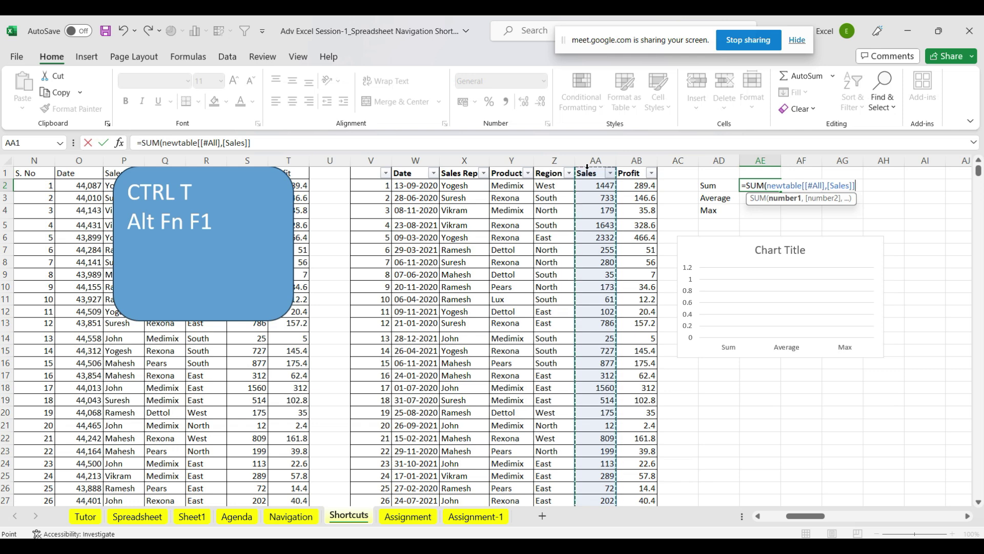
pyautogui.write(')')
pyautogui.press('BackSpace')
pyautogui.press('BackSpace')
pyautogui.press('BackSpace')
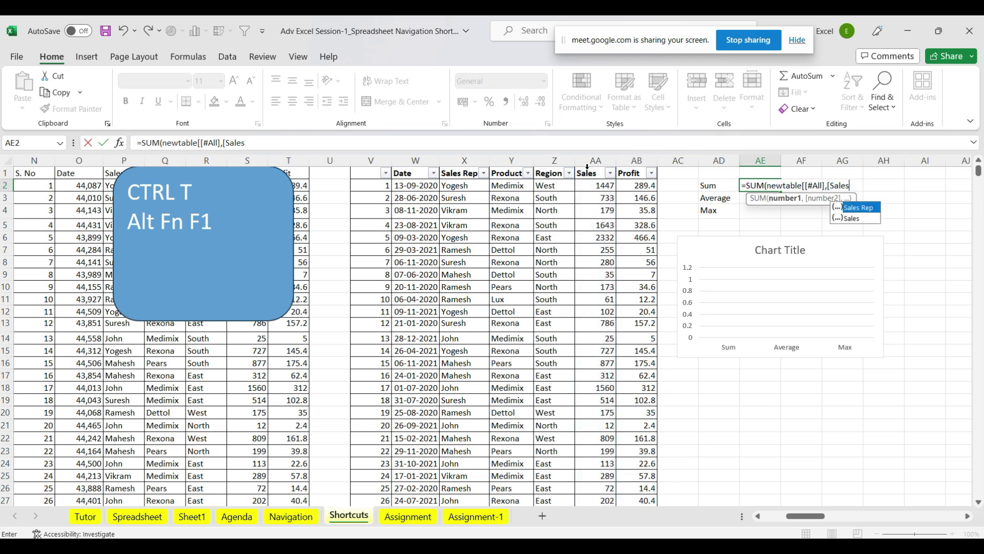
pyautogui.press('BackSpace')
pyautogui.press('BackSpace')
pyautogui.press('BackSpace')
pyautogui.press('BackSpace')
pyautogui.press('BackSpace')
pyautogui.press('BackSpace')
pyautogui.press('BackSpace')
pyautogui.press('BackSpace')
pyautogui.press('BackSpace')
pyautogui.press('BackSpace')
pyautogui.press('BackSpace')
pyautogui.press('BackSpace')
pyautogui.press('BackSpace')
pyautogui.press('BackSpace')
pyautogui.press('BackSpace')
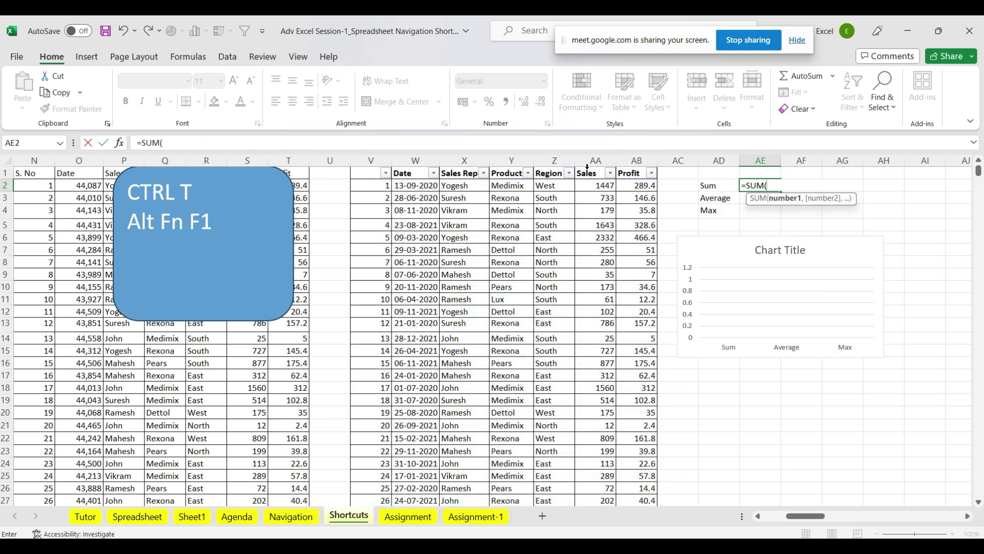
pyautogui.click(588, 167)
pyautogui.press('Return')
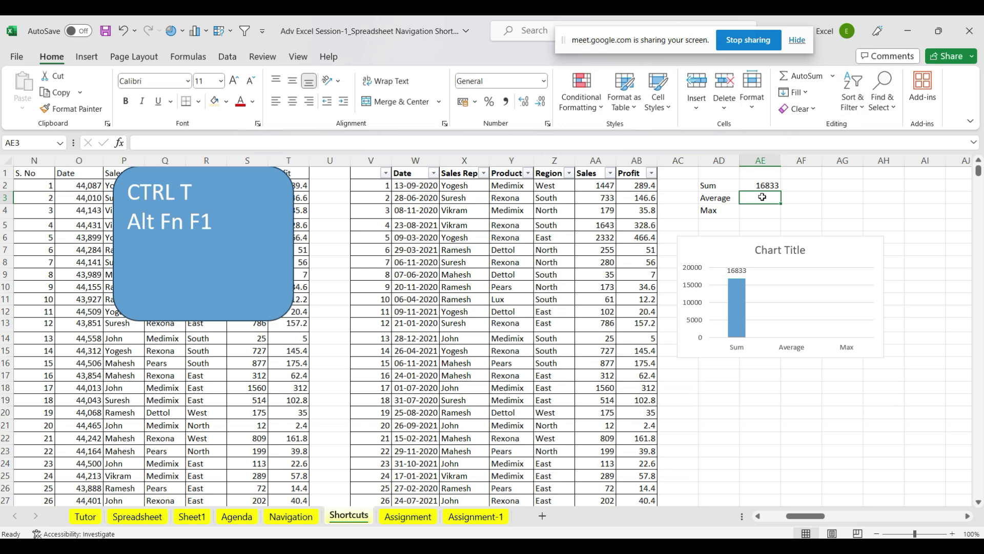
# Enter =AVERAGE(newtable[Sales]) and =MAX(newtable[Sales]) in AE3 and AE4, giving 561.1 and 2332
pyautogui.write('=')
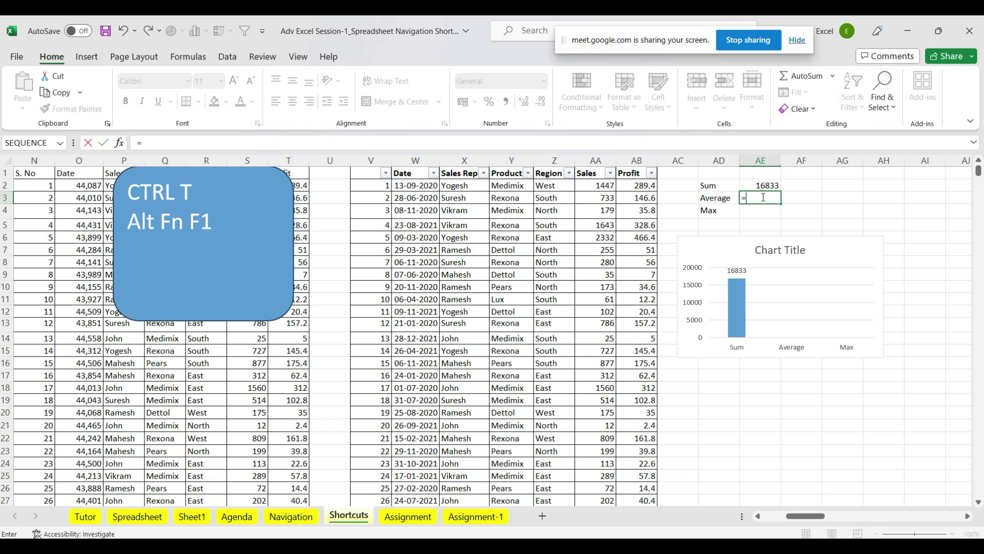
pyautogui.write('av')
pyautogui.press('Down')
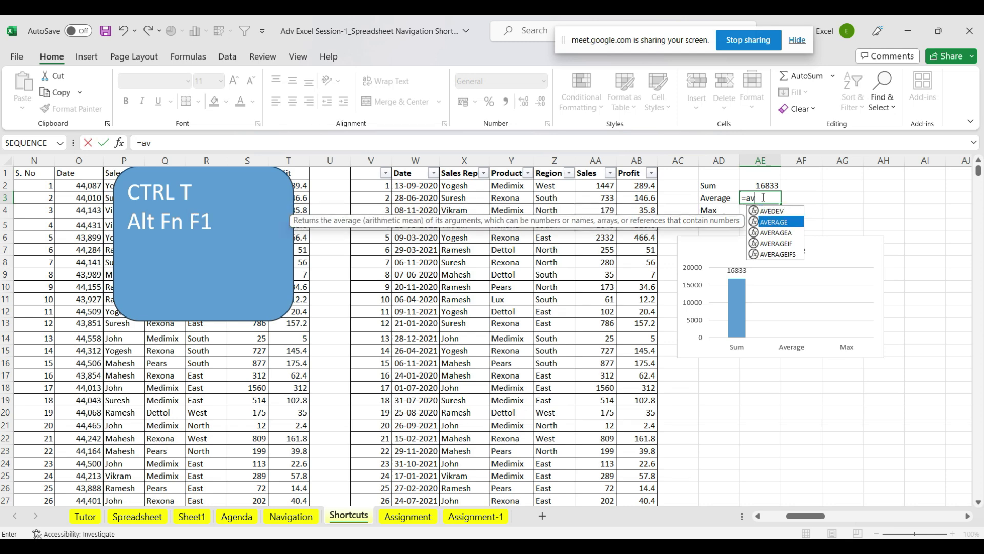
pyautogui.press('Tab')
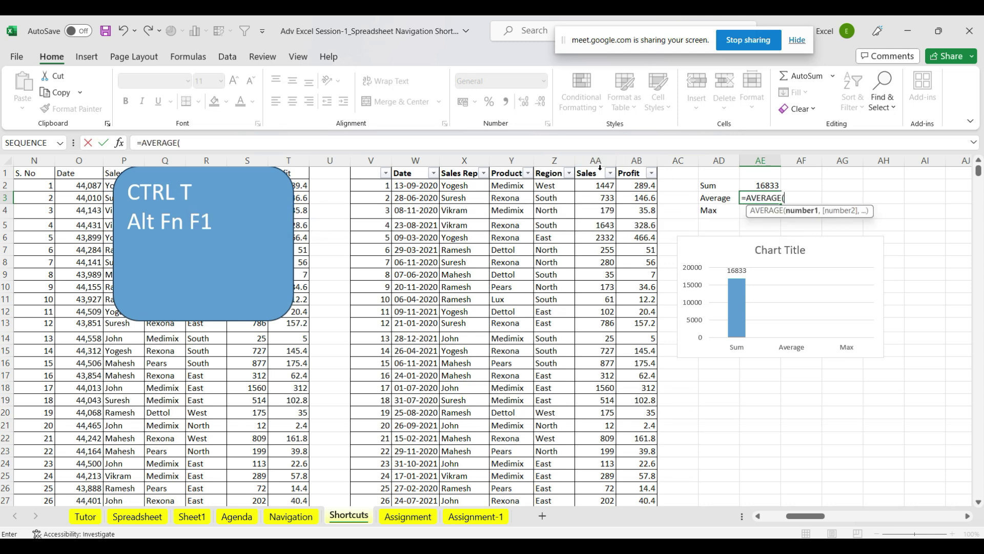
pyautogui.click(600, 168)
pyautogui.press('Return')
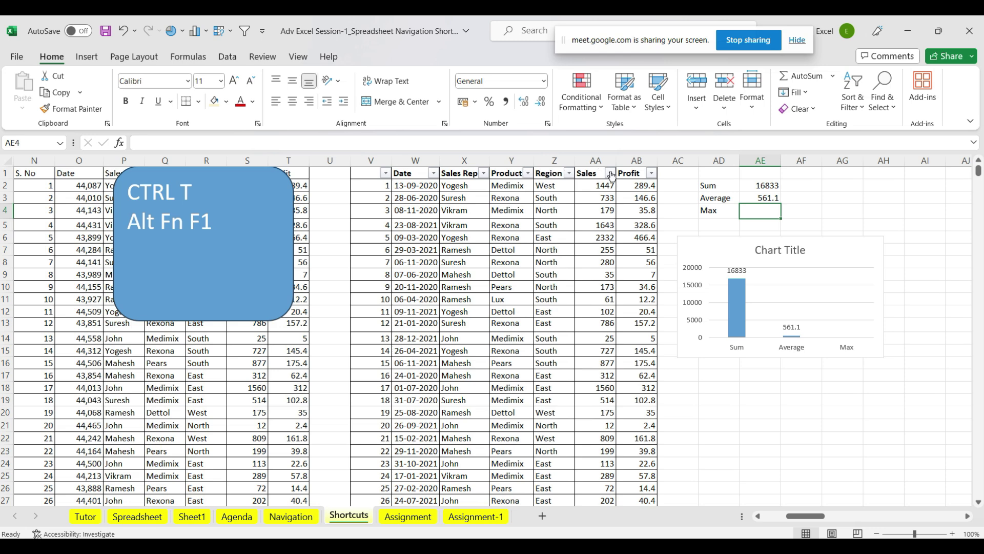
pyautogui.write('=max')
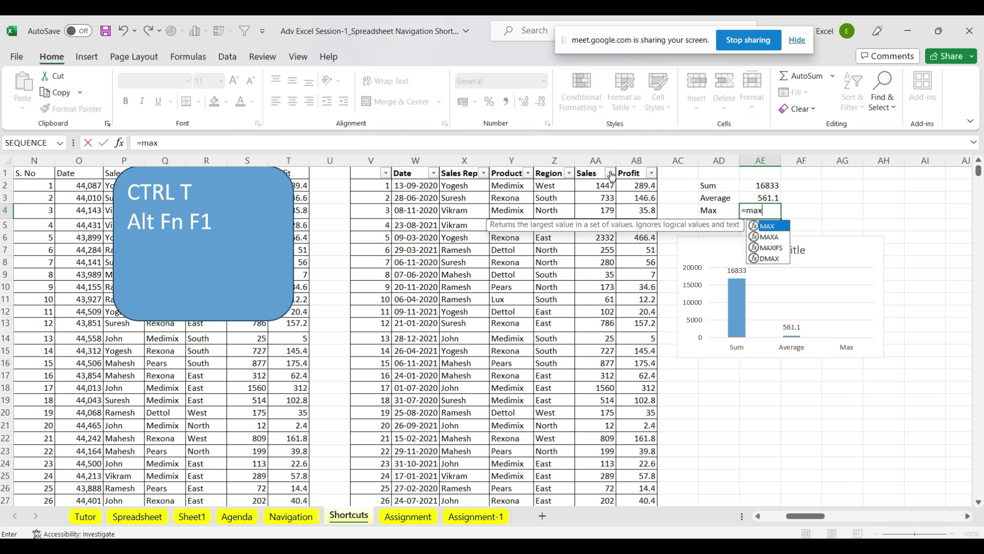
pyautogui.press('Tab')
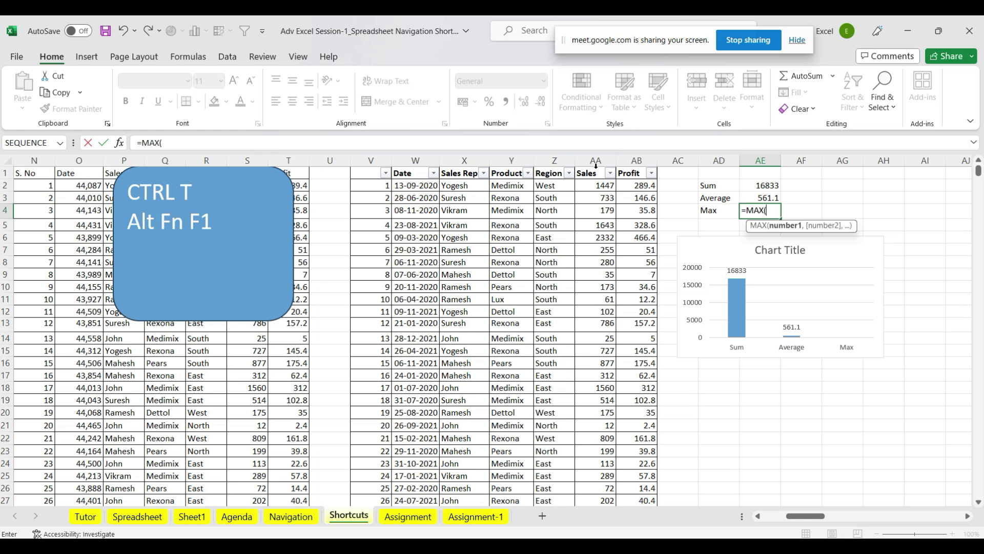
pyautogui.click(596, 166)
pyautogui.press('Return')
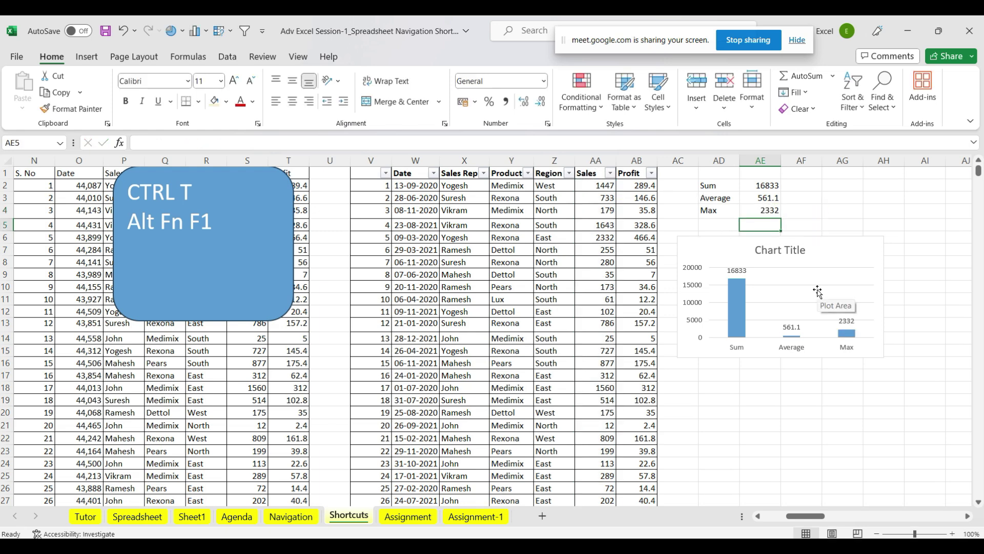
# Minimize the Adv Excel, Book1, Book2 and Attendance workbook windows to reveal the Students Excel Wk-1 folder
pyautogui.click(913, 34)
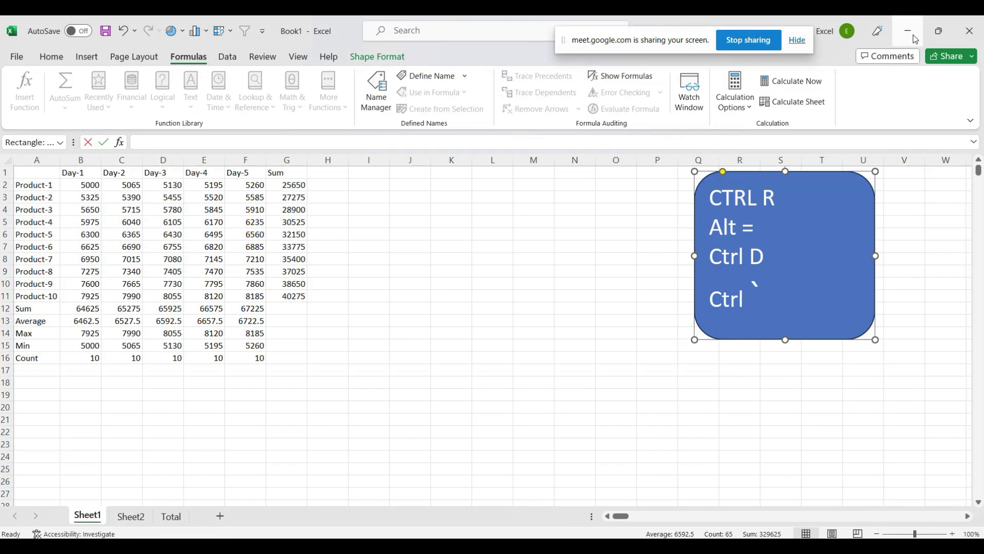
pyautogui.click(913, 35)
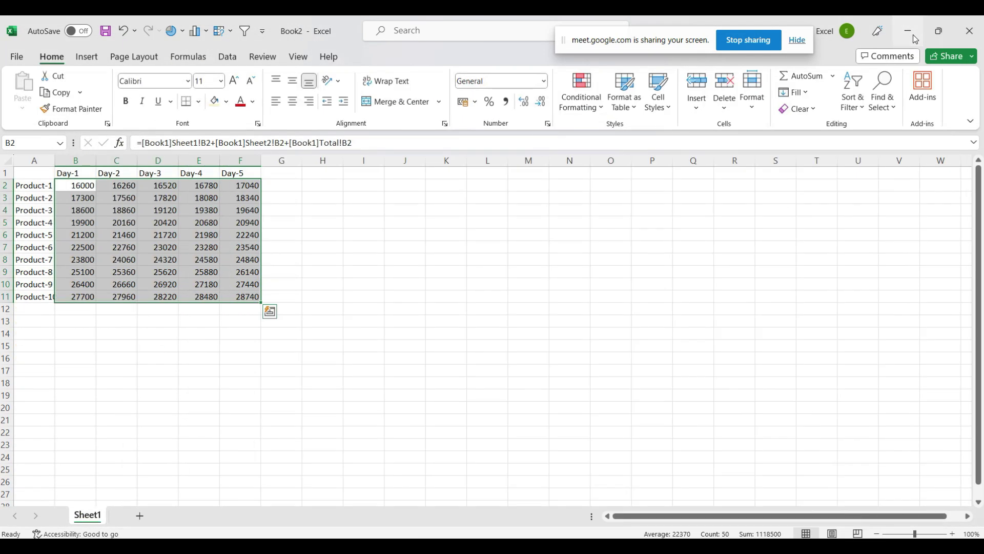
pyautogui.click(913, 35)
pyautogui.click(913, 35)
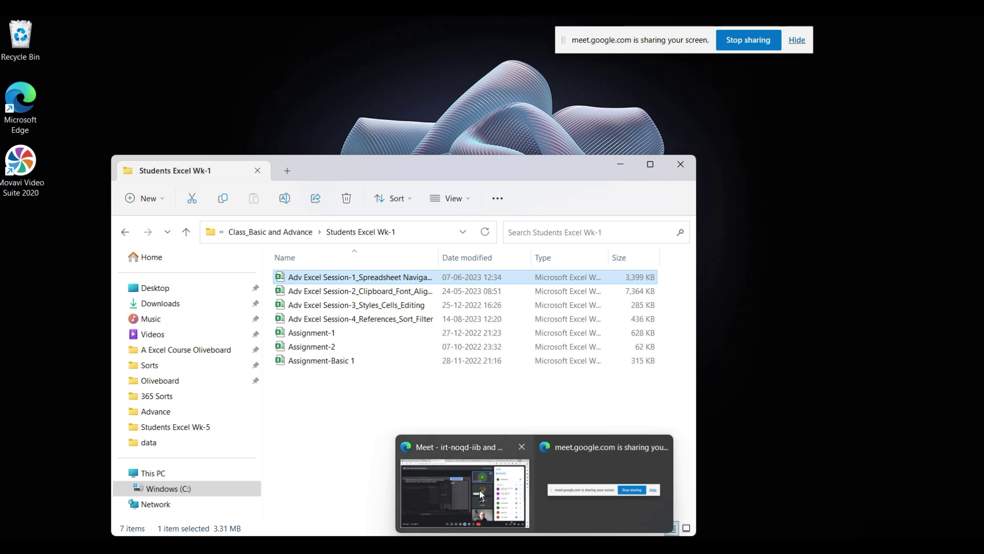
# Switch back to the Google Meet call window in Edge
pyautogui.click(479, 489)
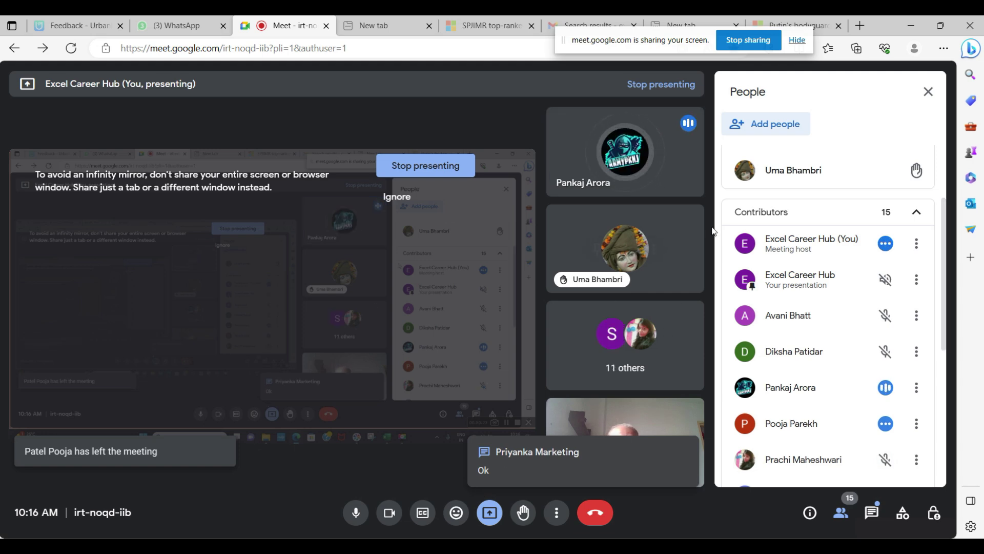
# Close the People panel and sharing notice, close the Meet tab, and minimize Edge
pyautogui.click(929, 95)
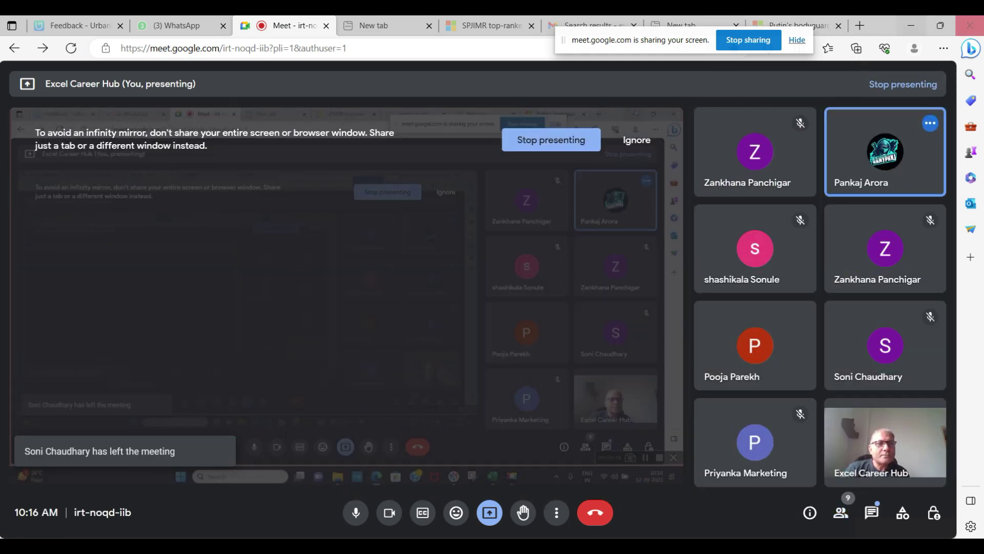
pyautogui.click(797, 41)
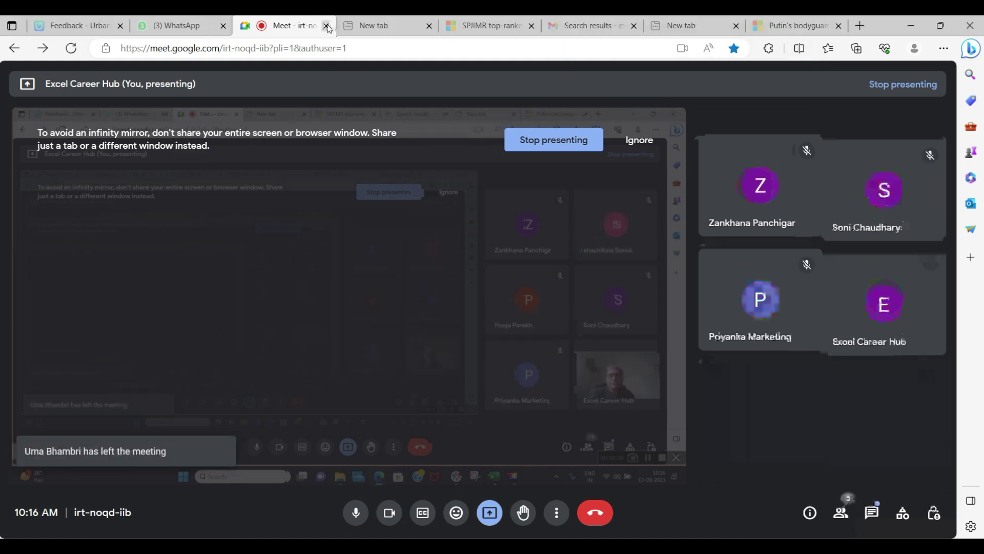
pyautogui.click(327, 26)
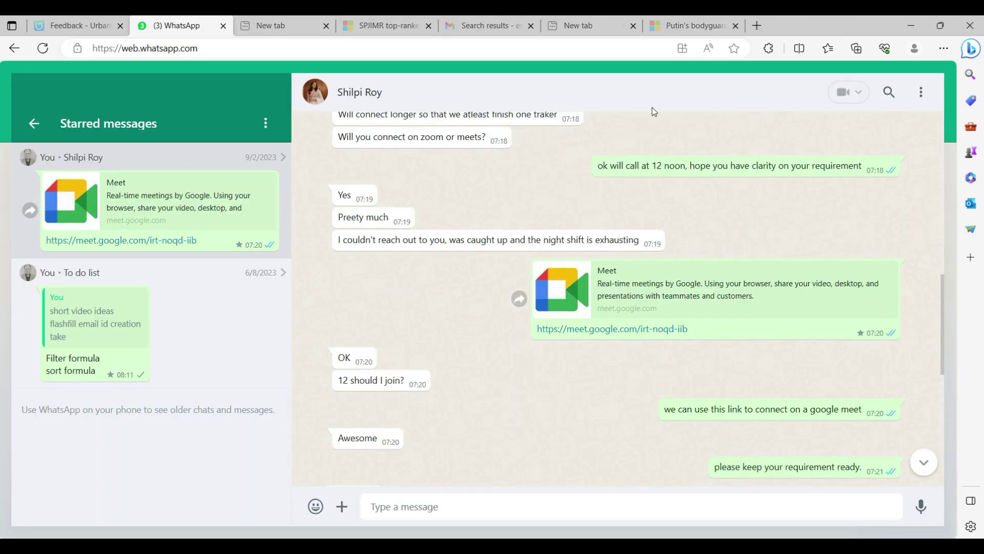
pyautogui.click(909, 28)
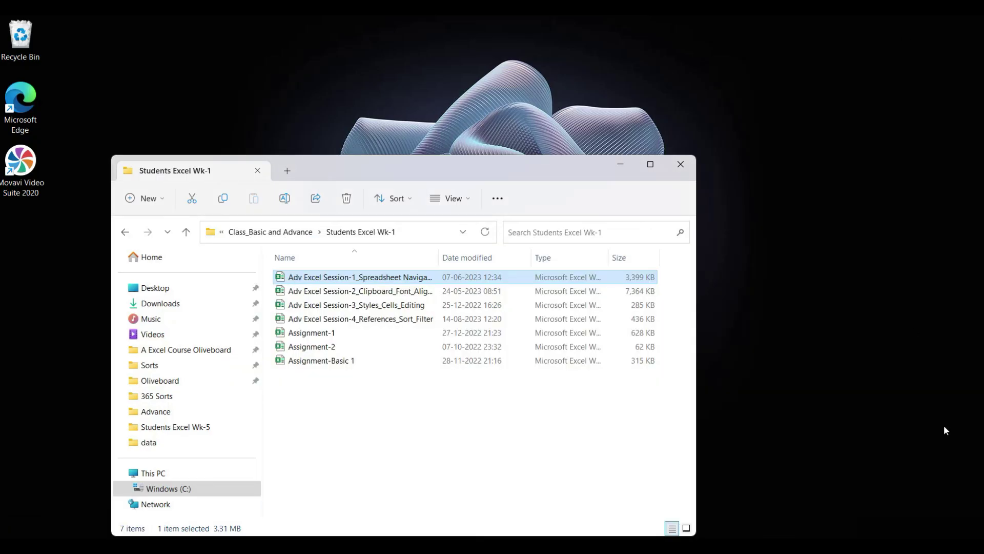